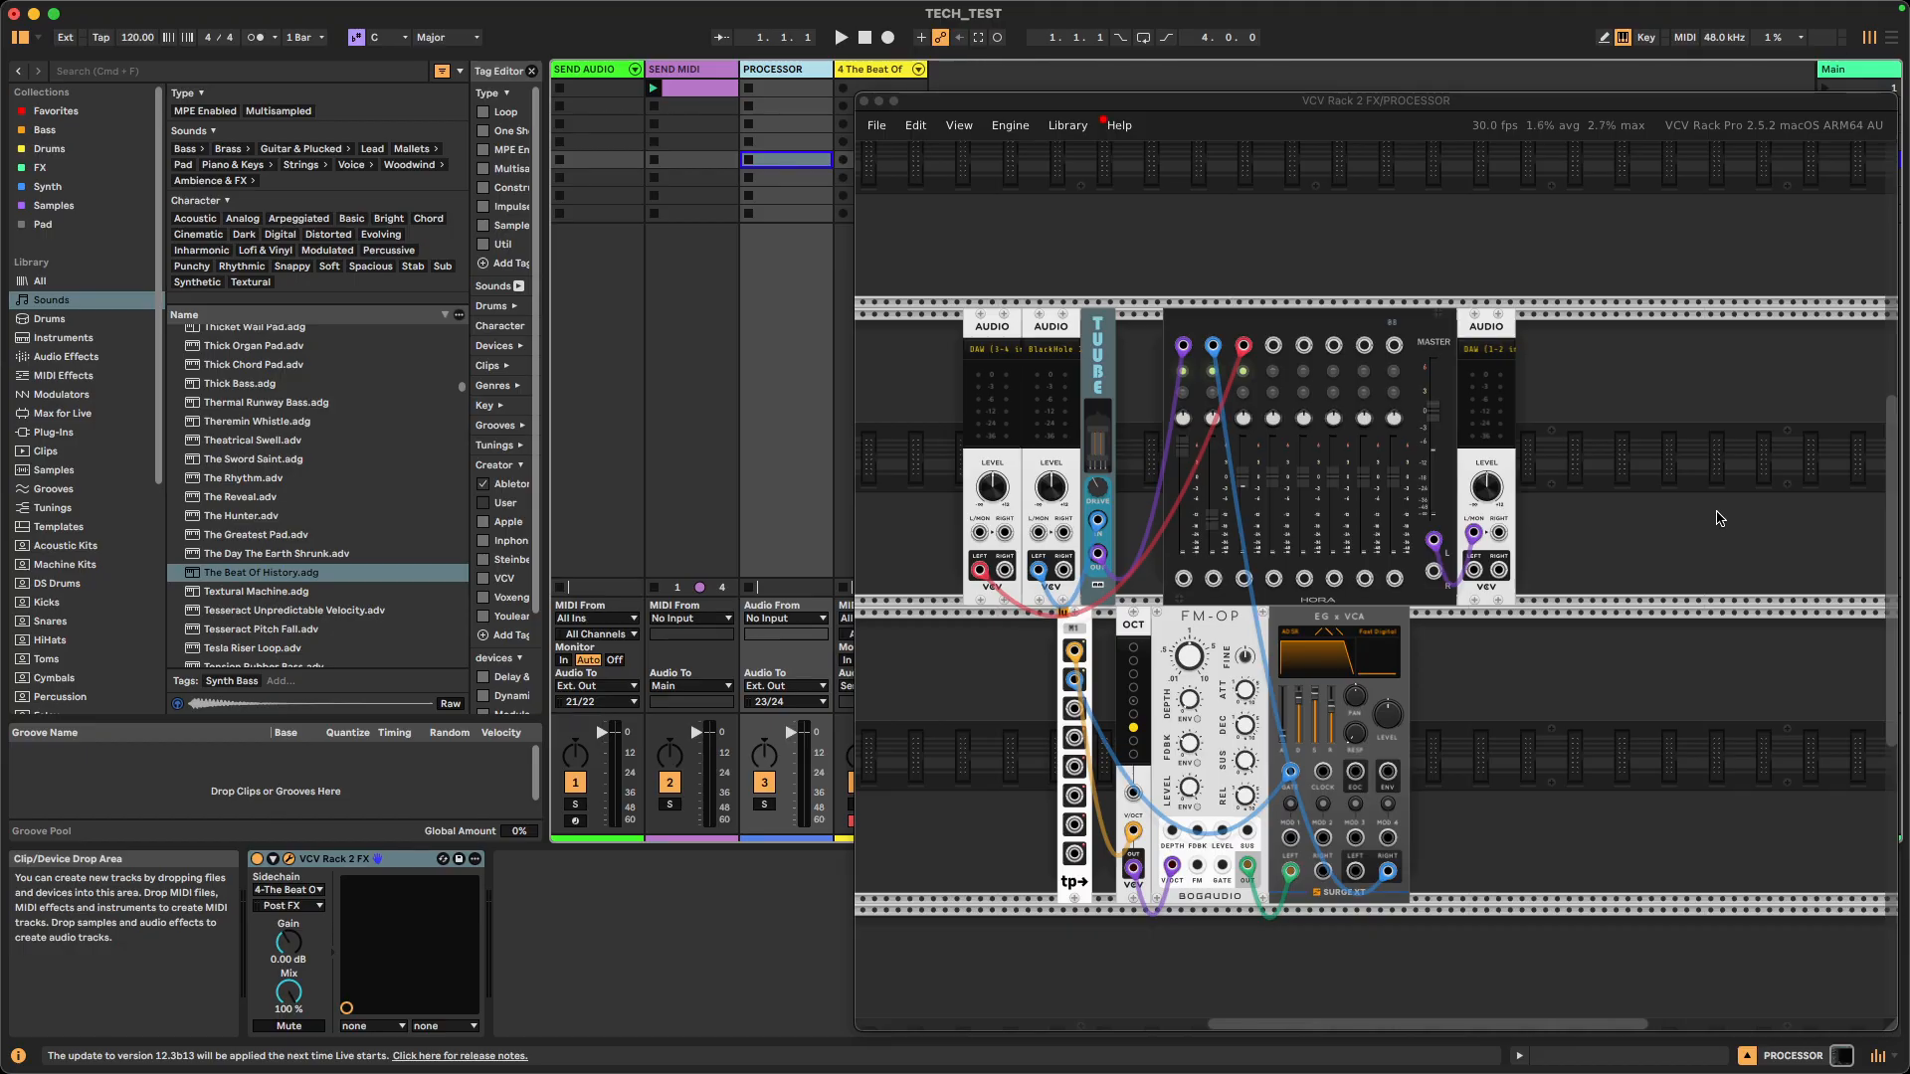
- Close the VCV Rack 2 FX window, insert a new MIDI track after track 4, and create an empty clip in its first slot
left_click(863, 101)
left_click(1134, 181)
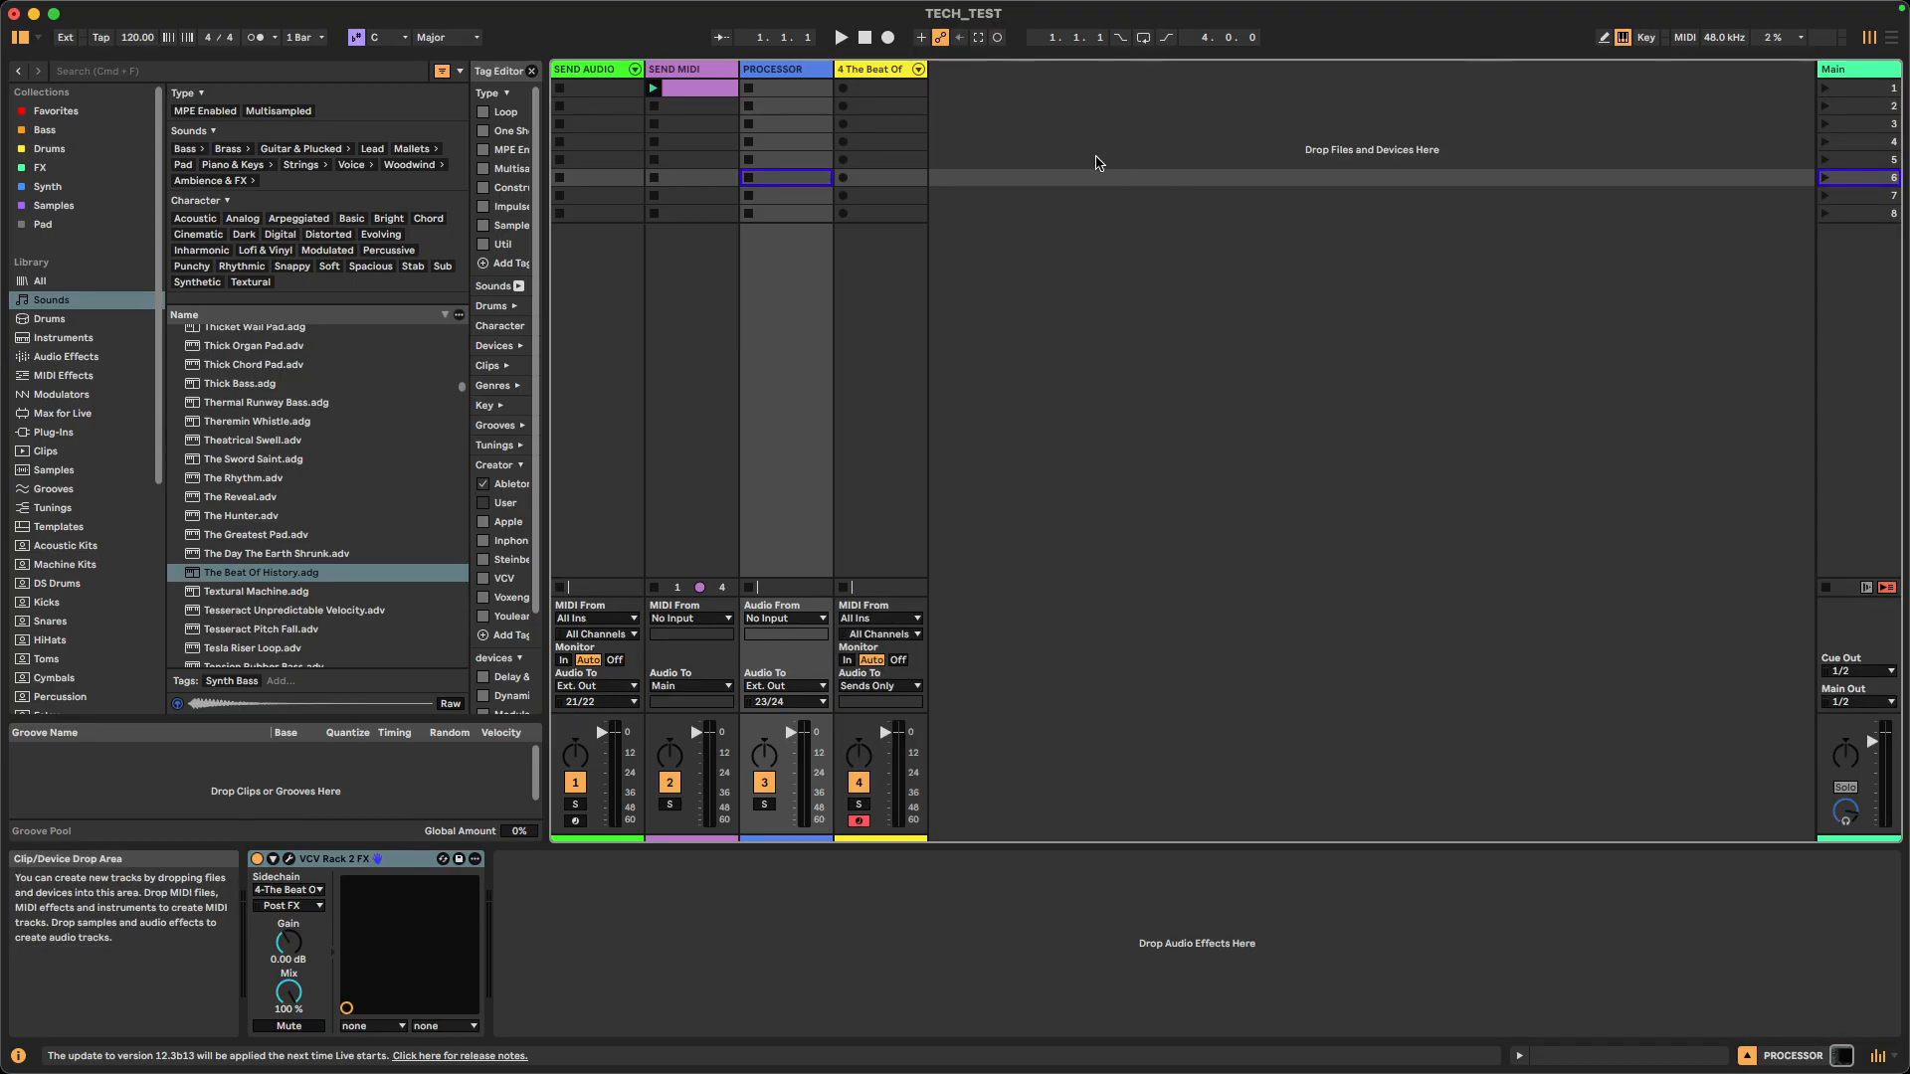
right_click(1092, 116)
left_click(1118, 127)
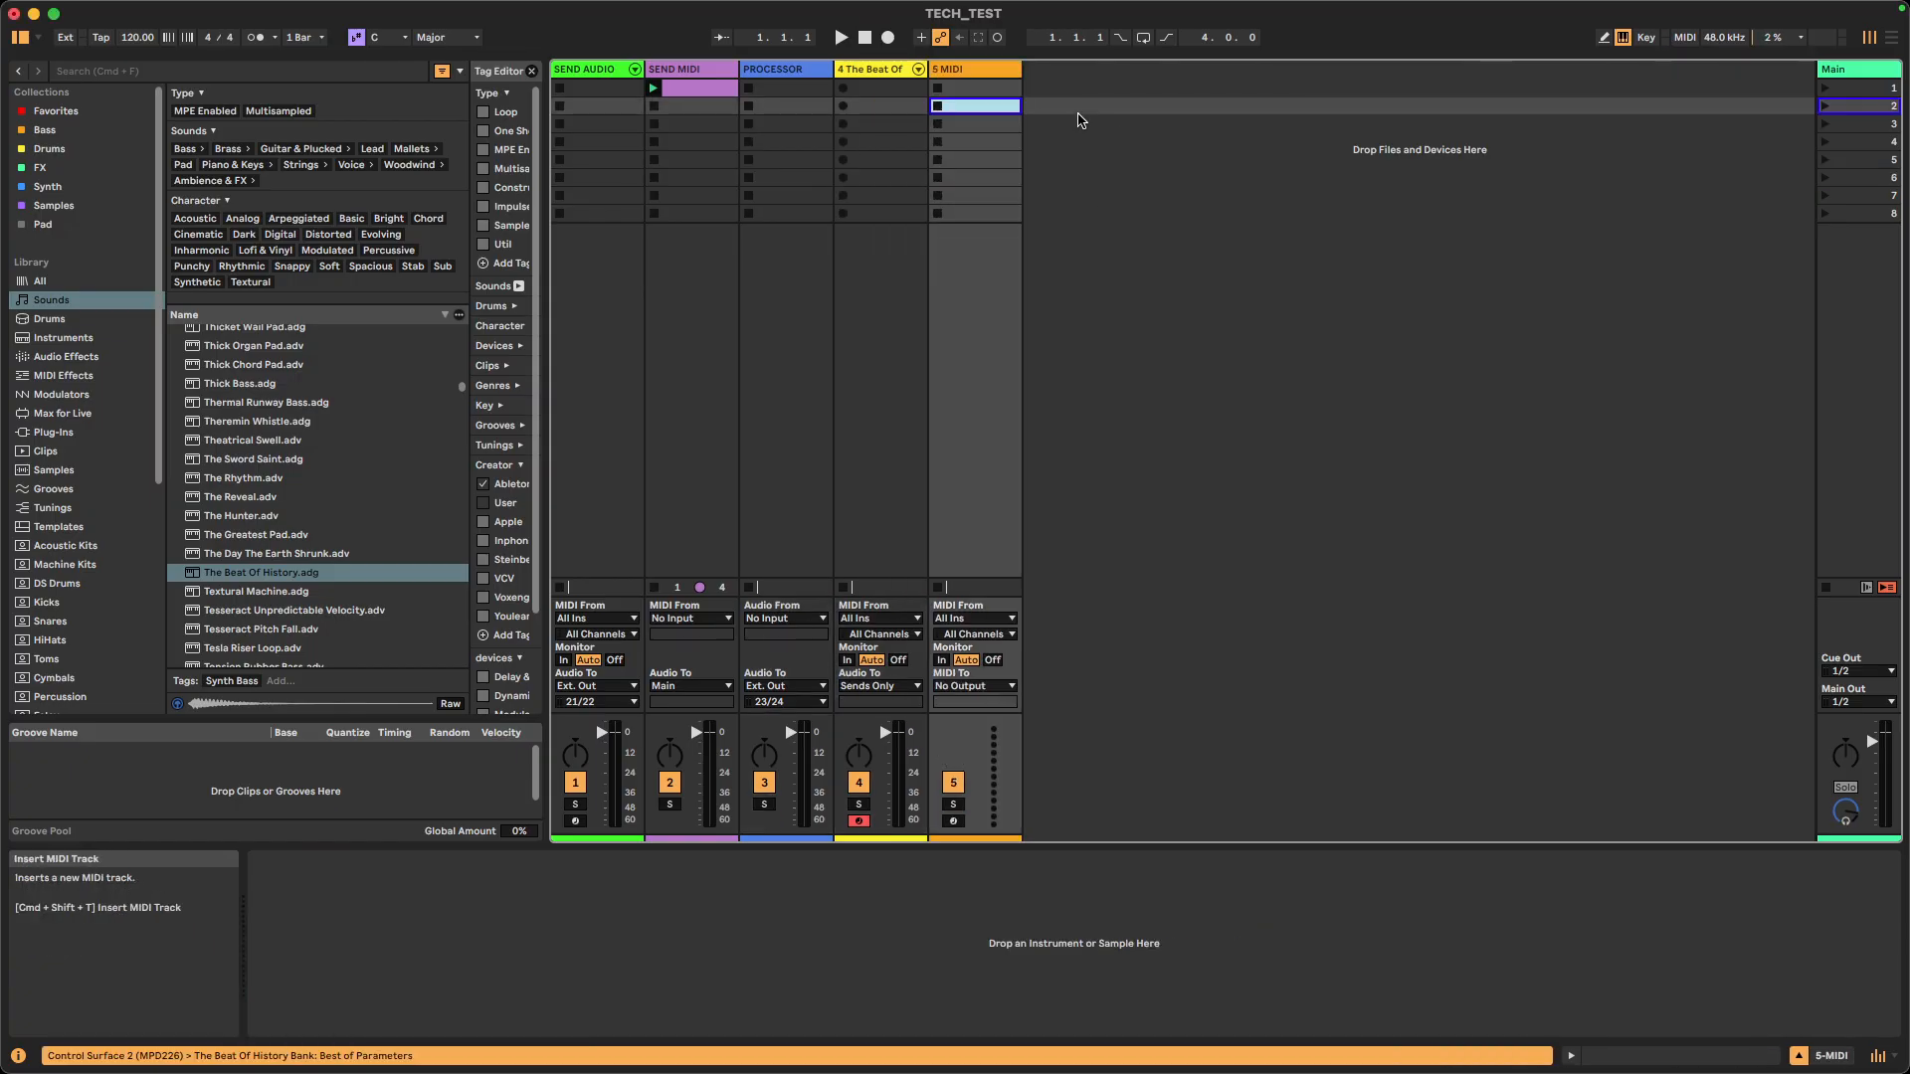
left_click(989, 94)
double_click(989, 93)
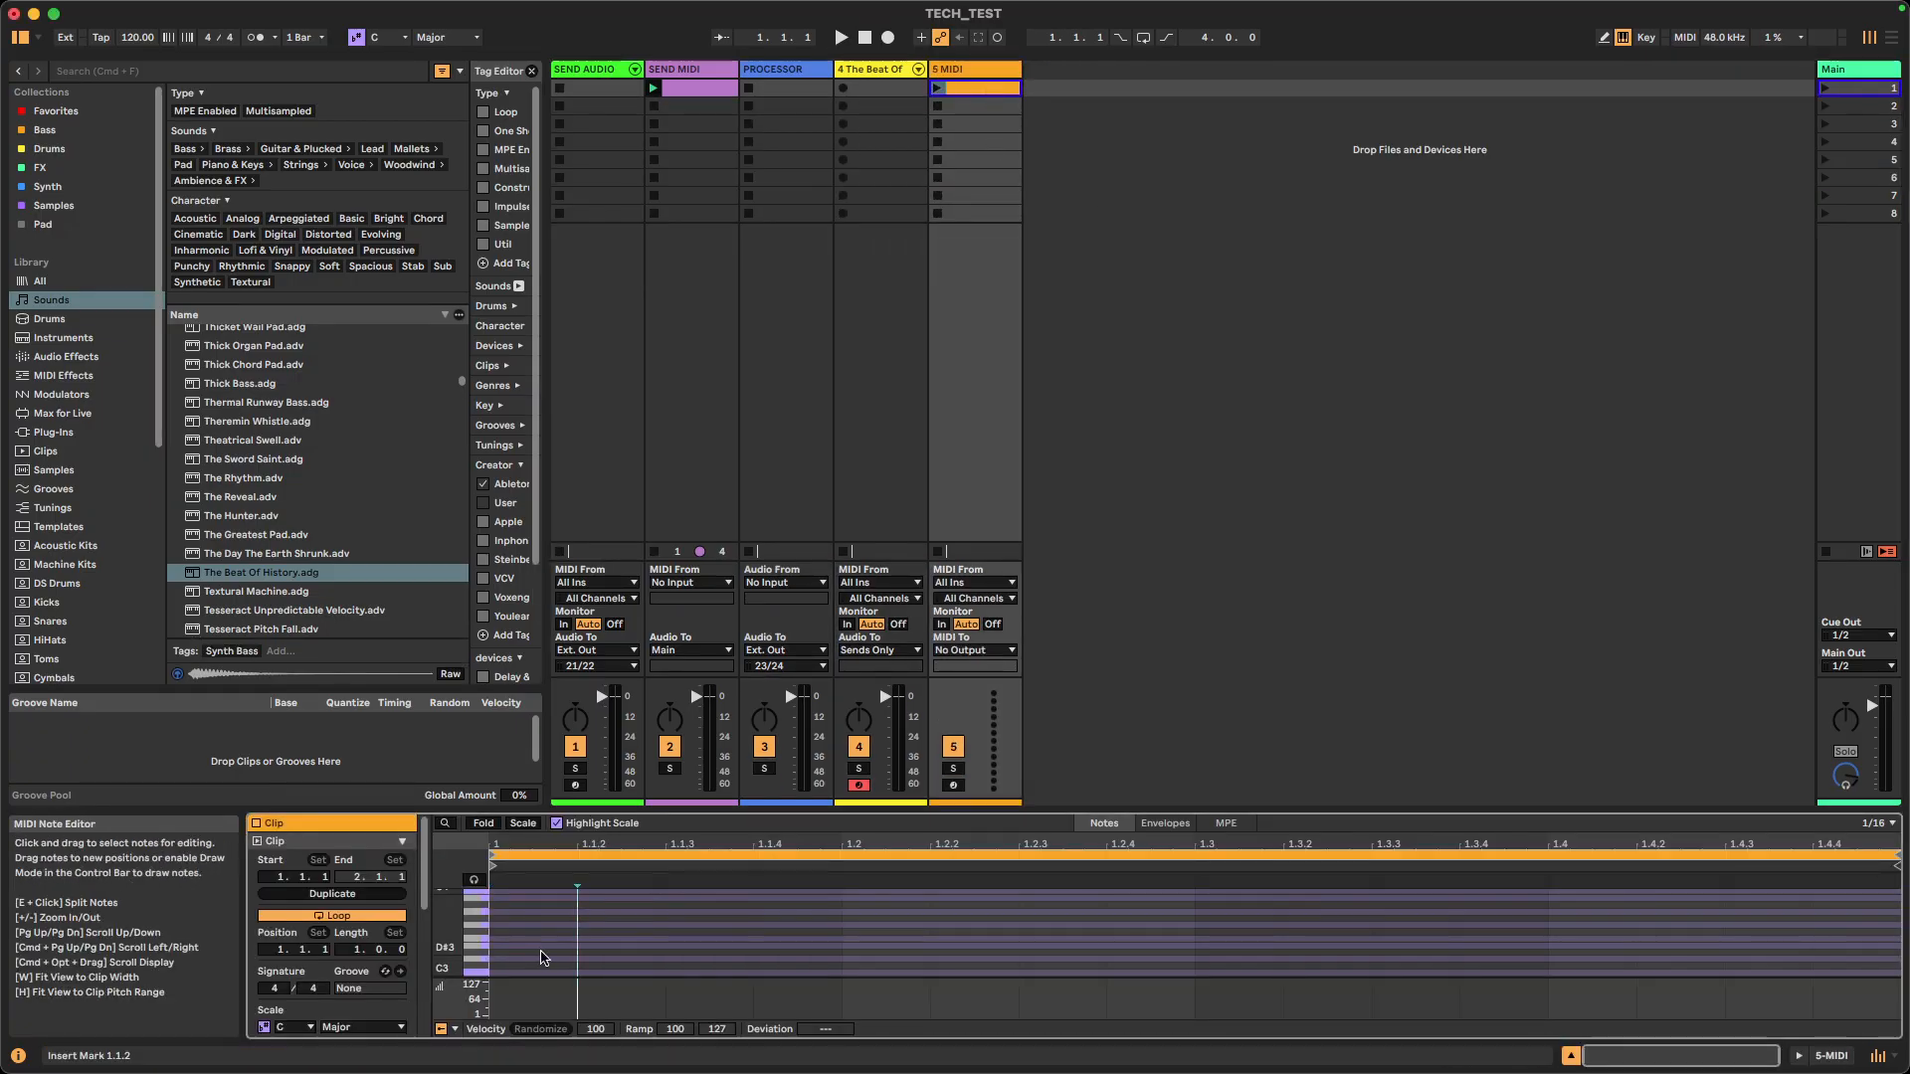
- Draw a one-bar melody of sixteenth notes at varied pitches from D#3 upward, filling every grid step of the new clip
double_click(537, 953)
key("b")
left_click(632, 918)
left_click(736, 932)
left_click(811, 939)
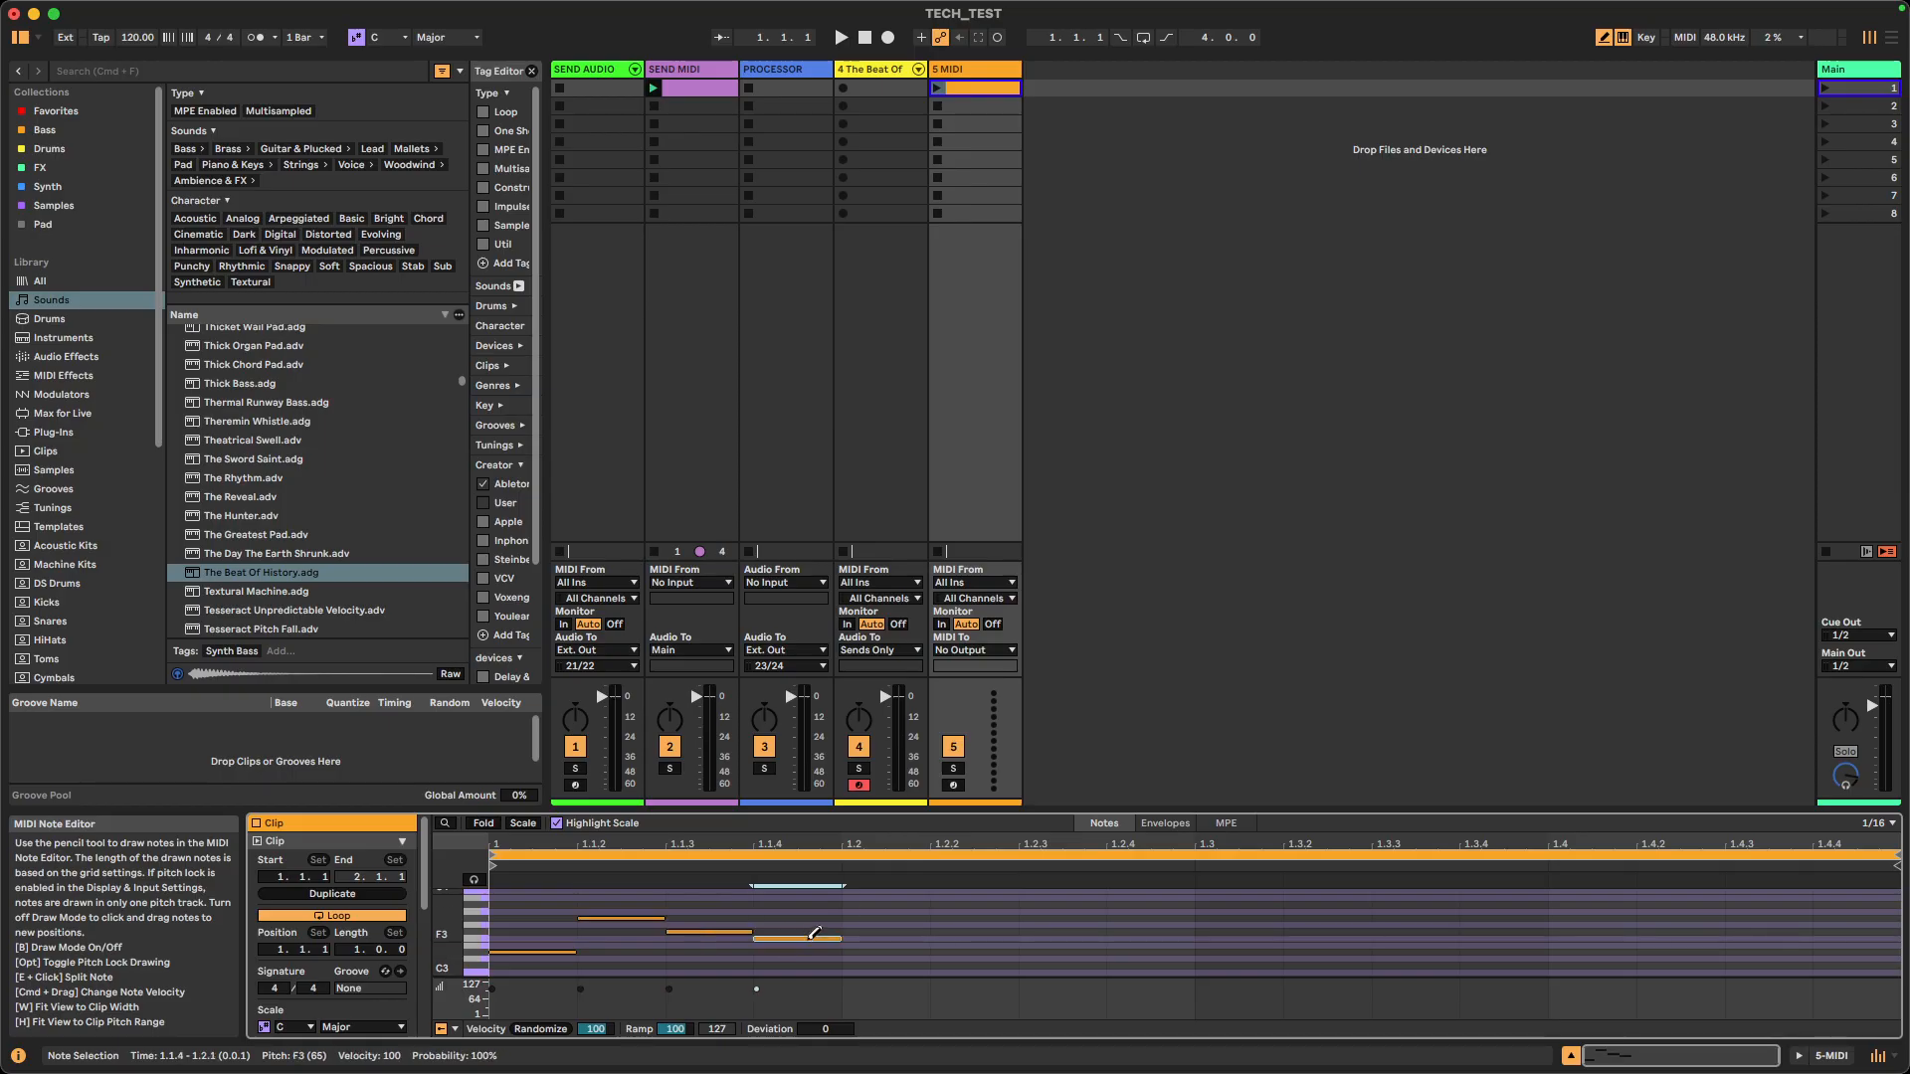
left_click(883, 892)
left_click(985, 938)
left_click(1059, 918)
left_click(1149, 932)
left_click(1238, 946)
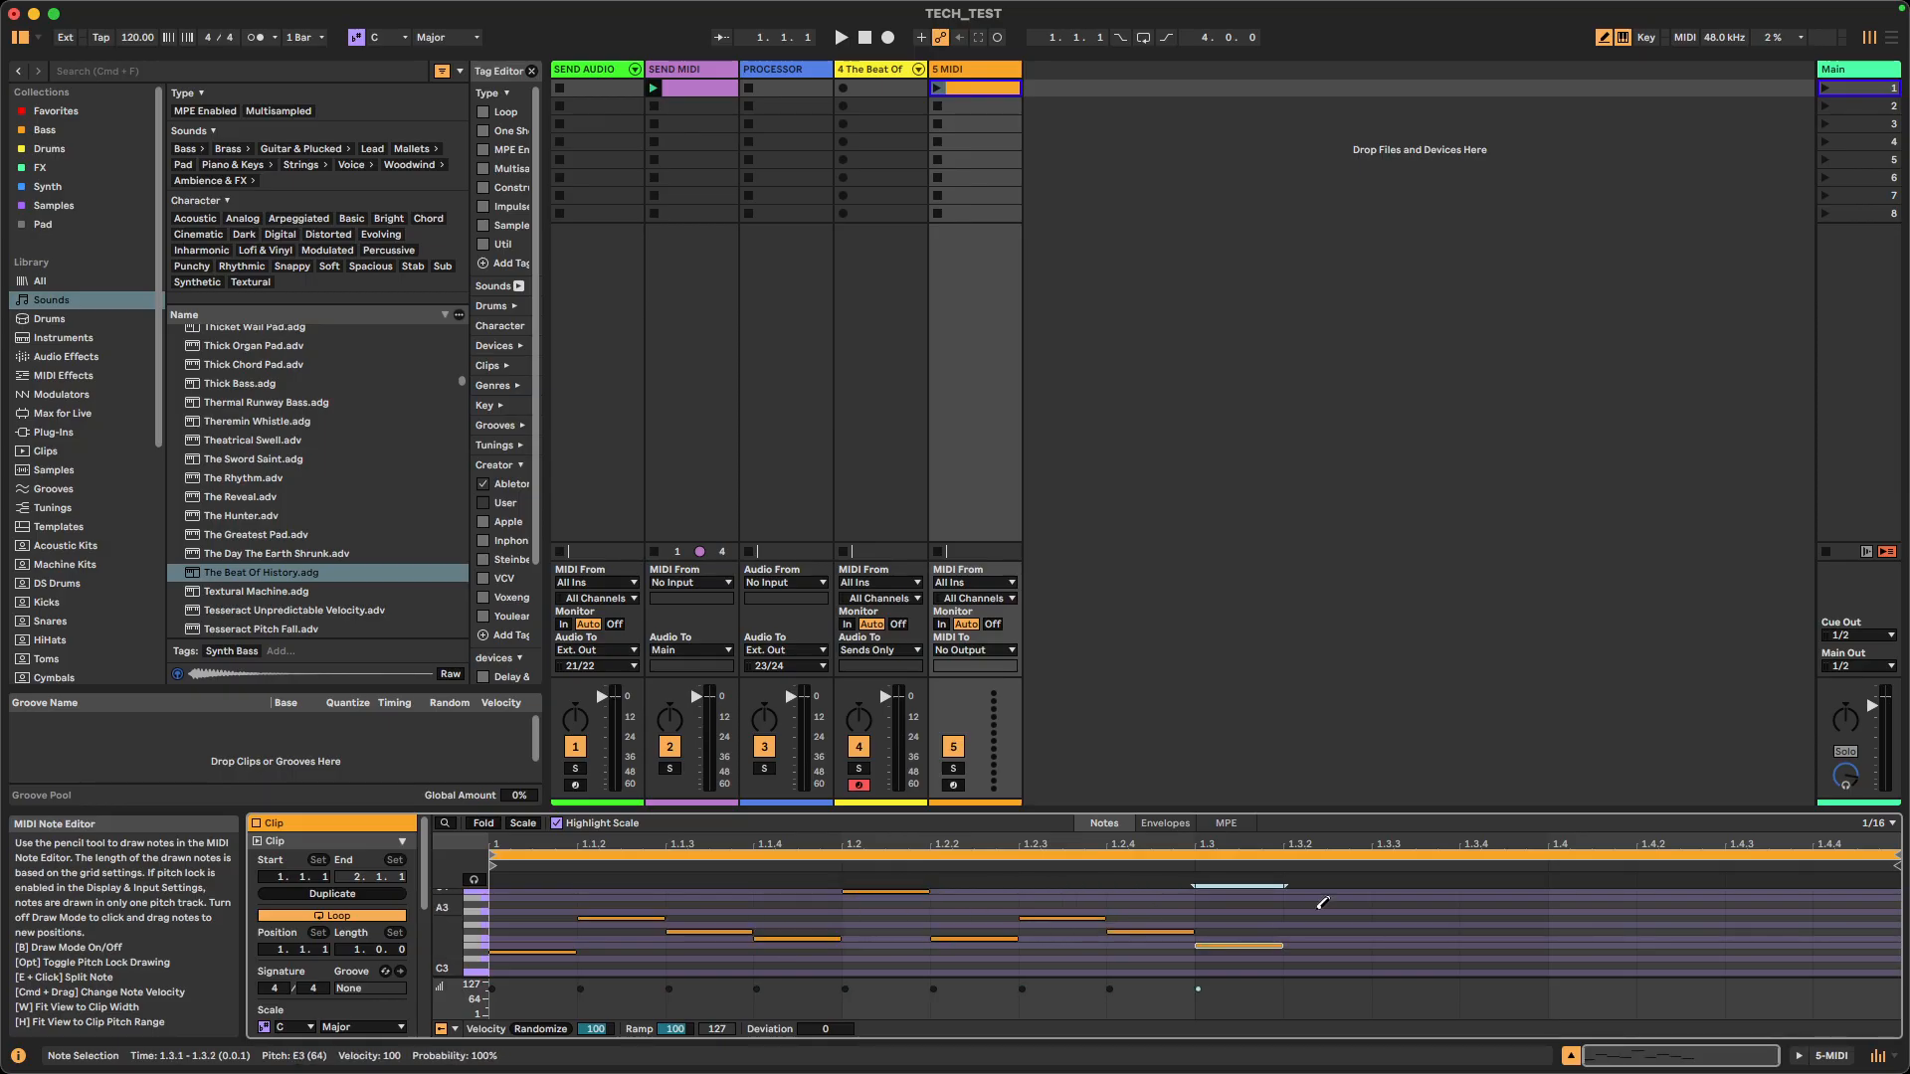
left_click(1326, 905)
left_click(1412, 925)
left_click(1492, 925)
left_click(1671, 925)
left_click(1760, 932)
left_click(1761, 952)
left_click(1841, 952)
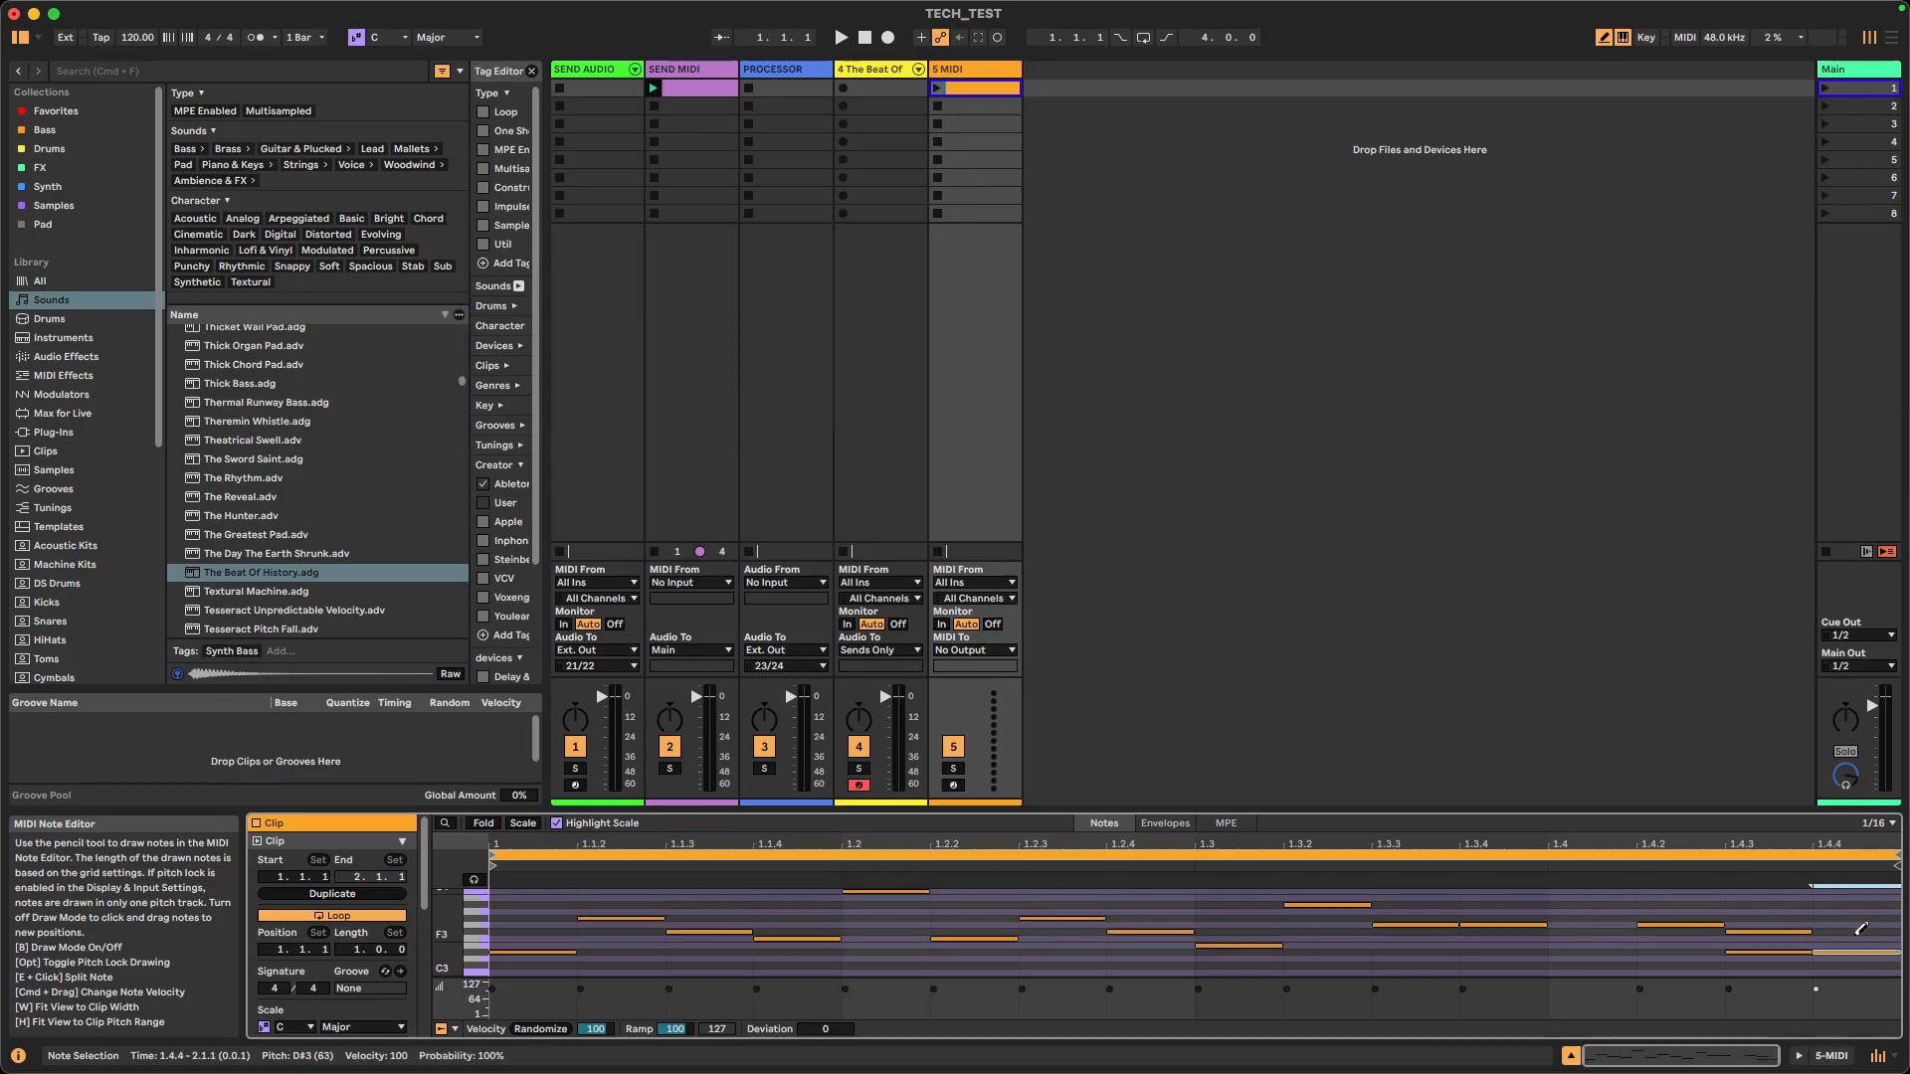
left_click(1565, 912)
key("b")
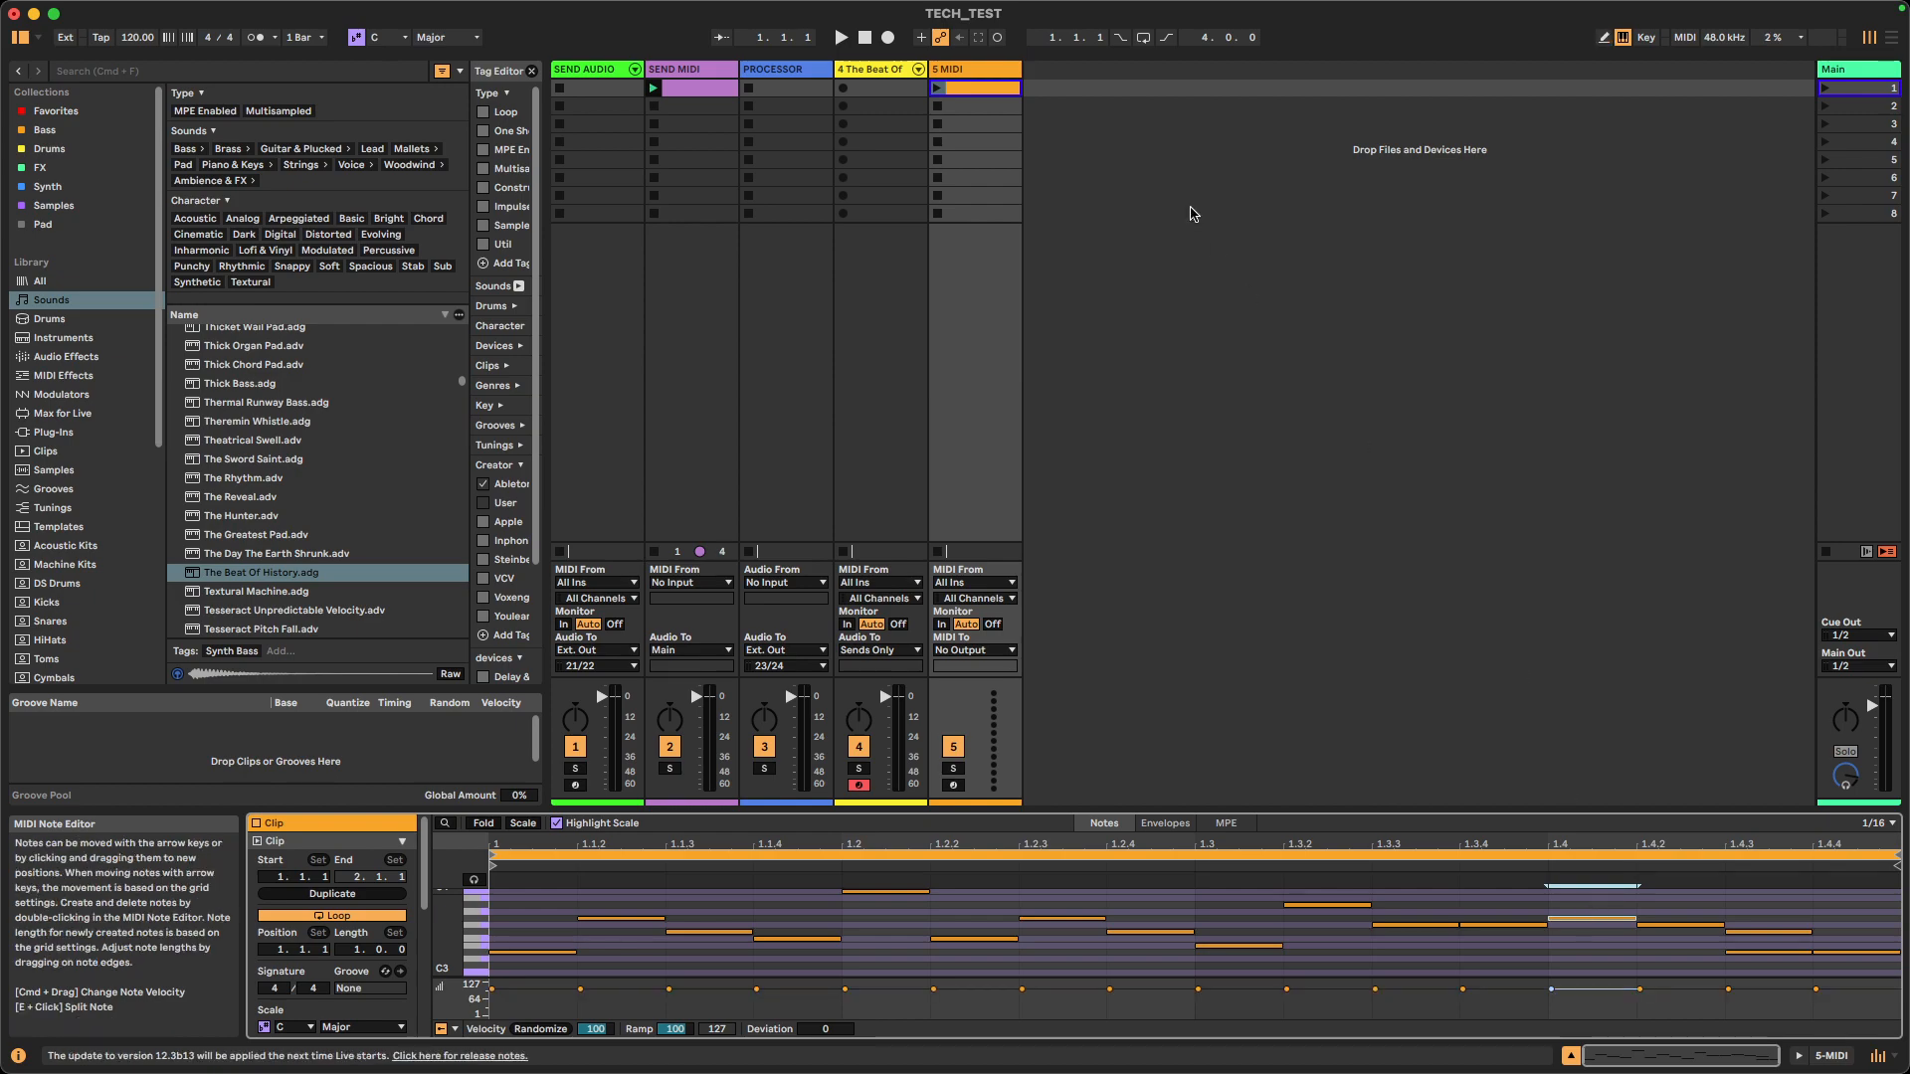
- Search the browser for "vcv rac" and load the VCV Rack 2 instrument onto the new MIDI track
left_click(959, 87)
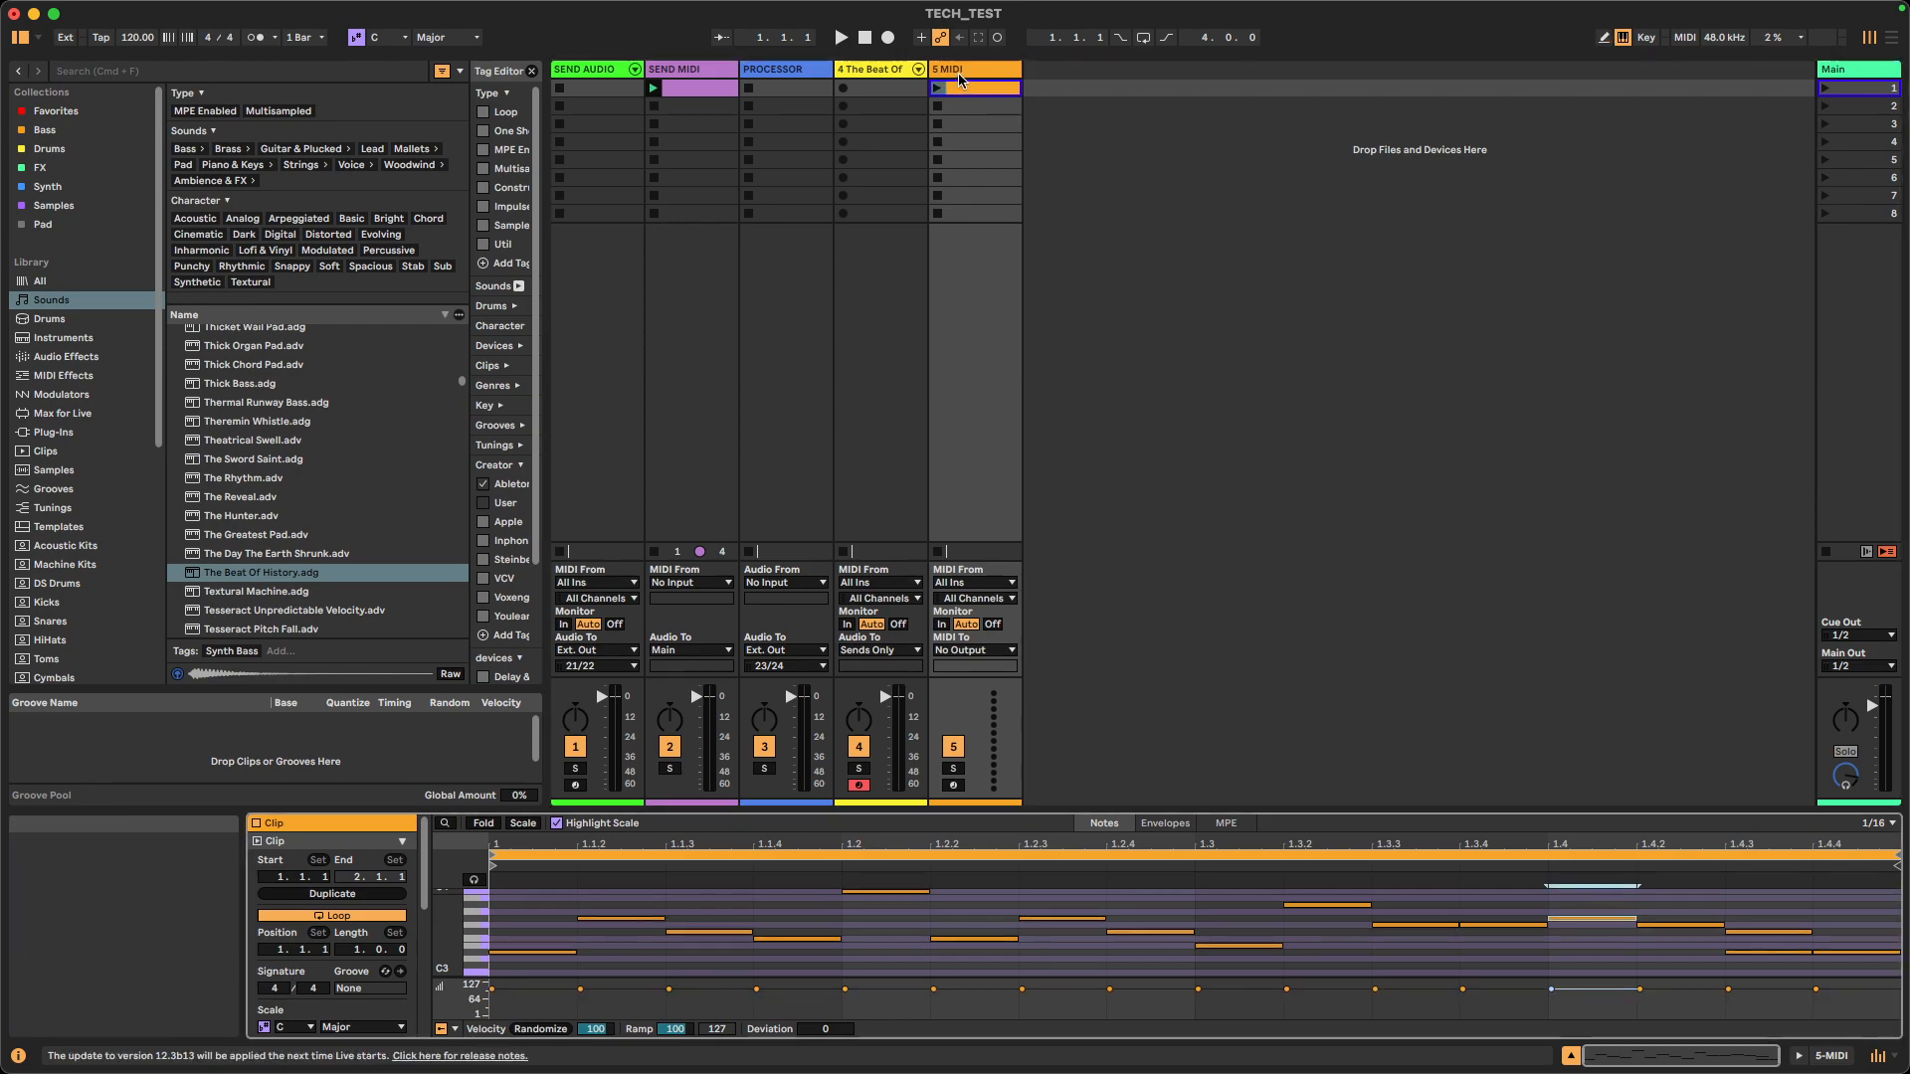
key("shift+Tab")
key("super+f")
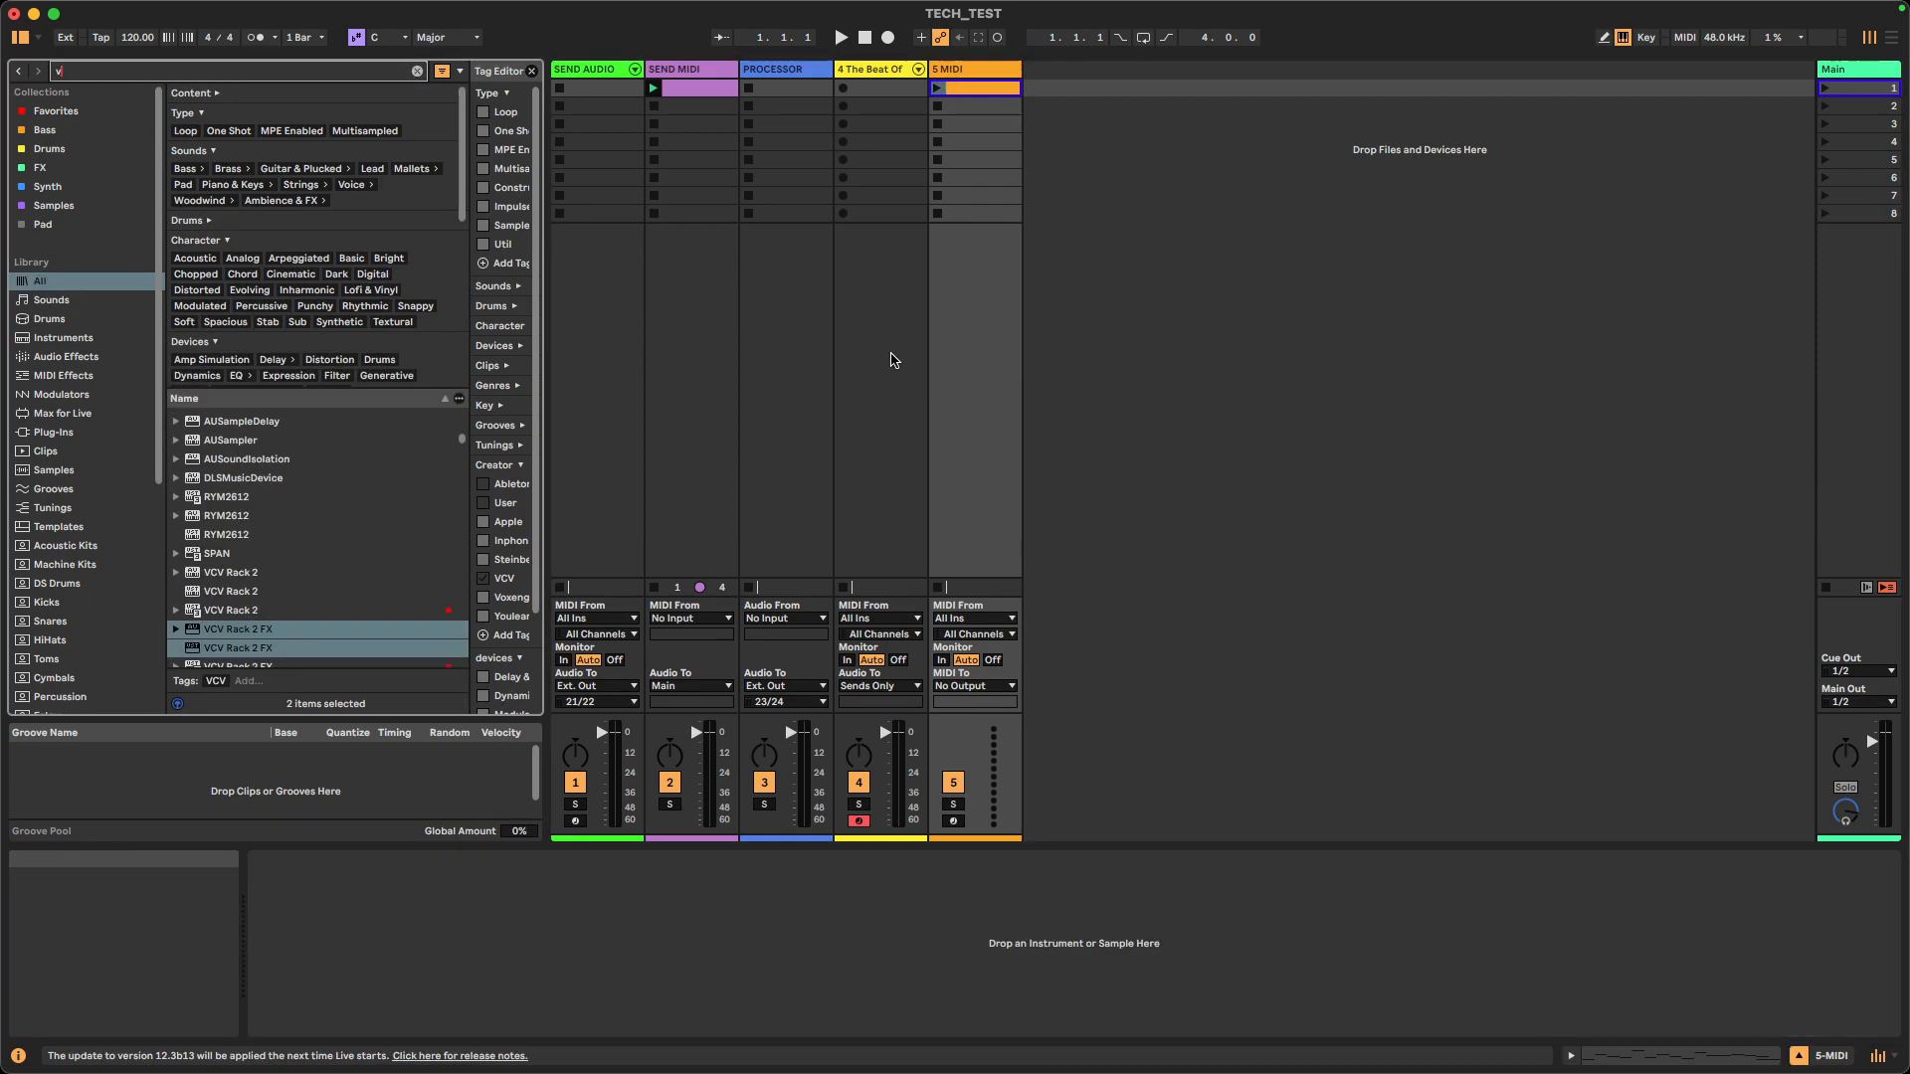
key("BackSpace")
type("vcv rac")
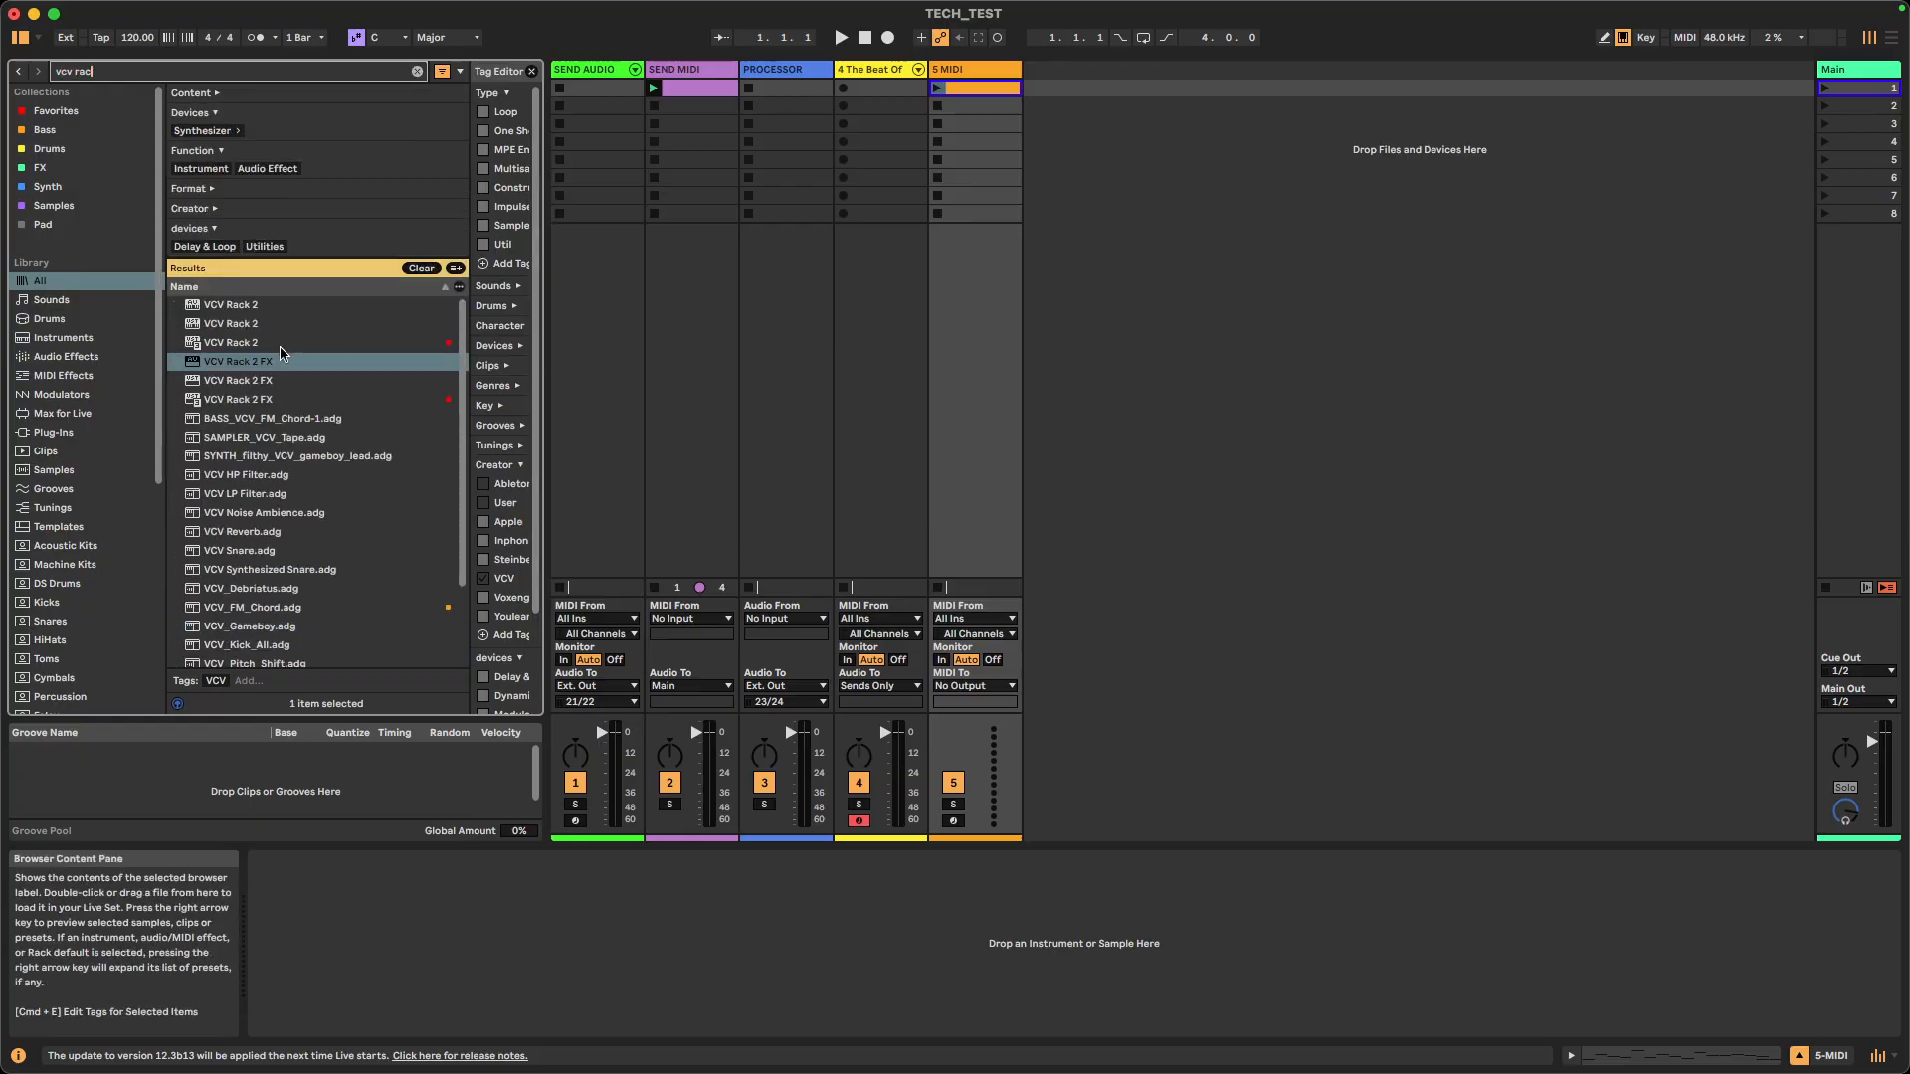
double_click(223, 307)
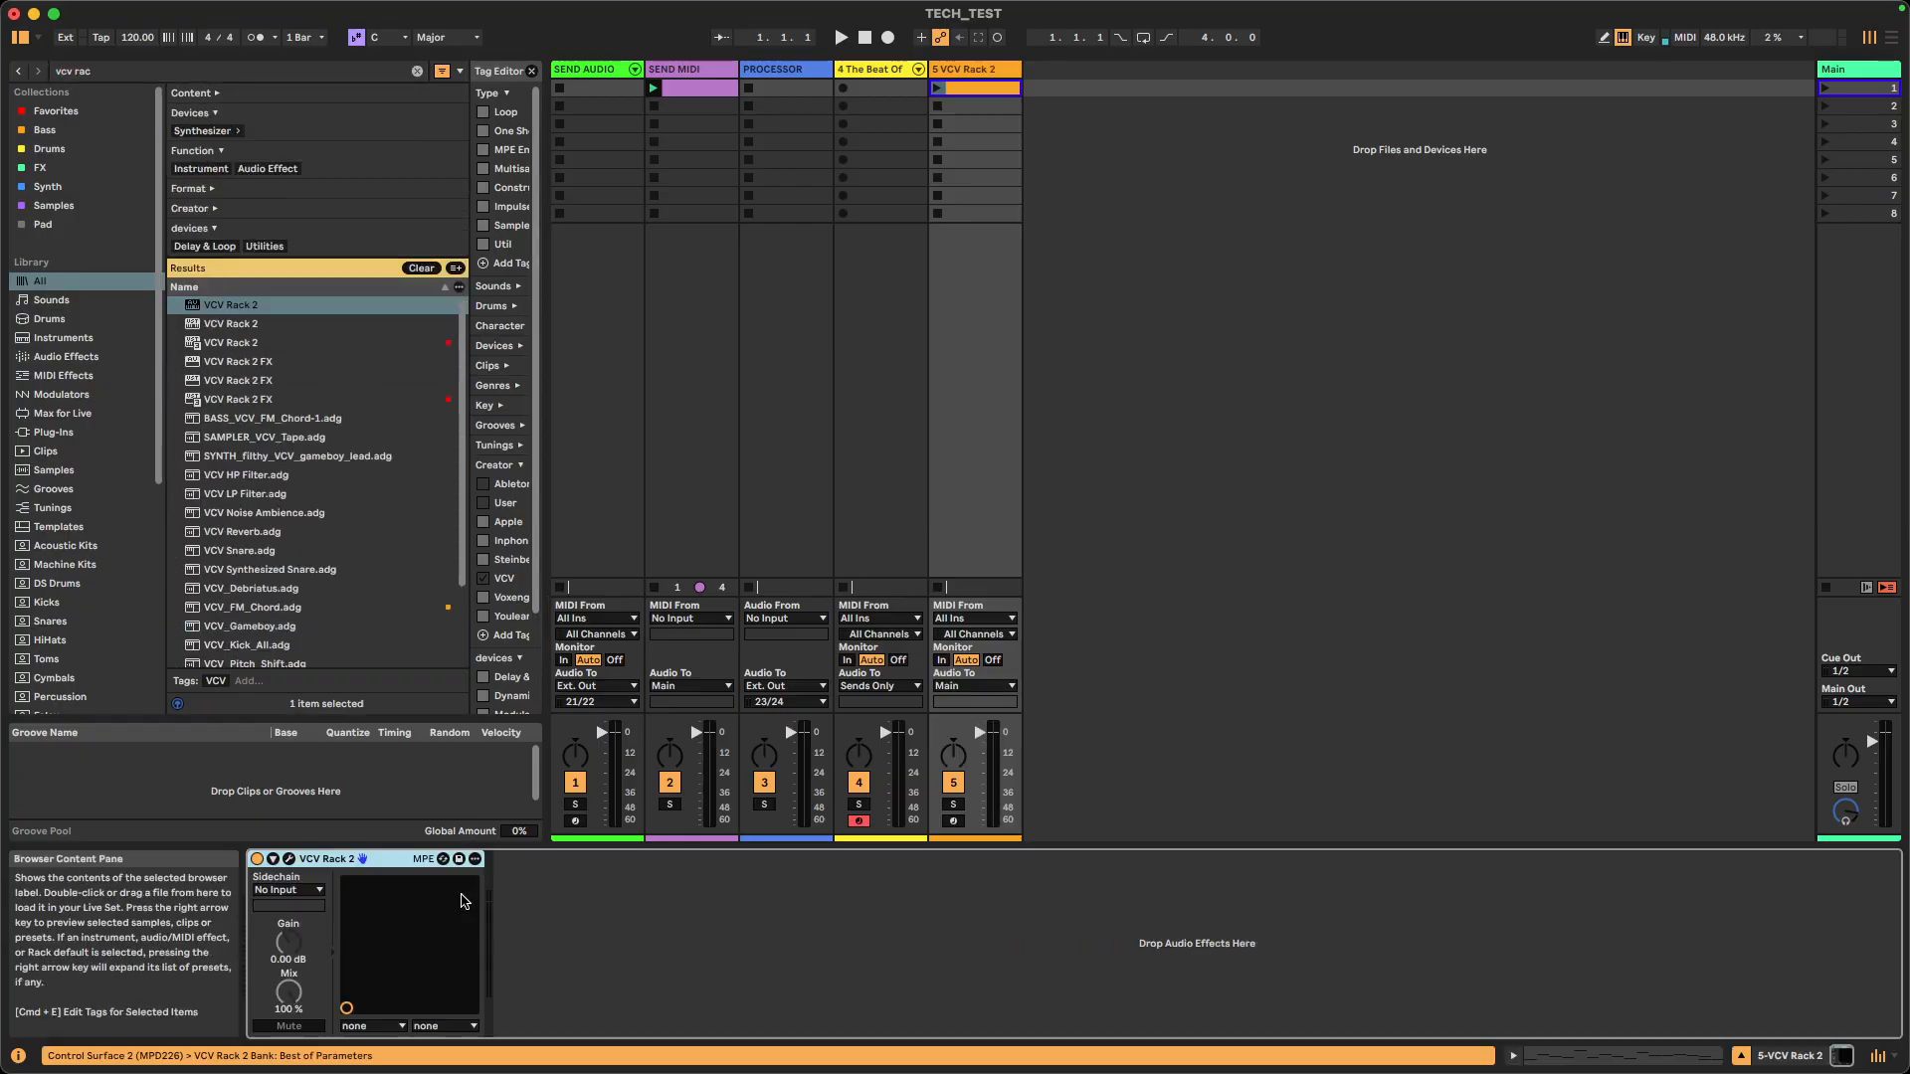
- Open the VCV Rack 2 plug-in window, enlarge it, and move the AUDIO module away from MIDI-CV to make room
left_click(290, 862)
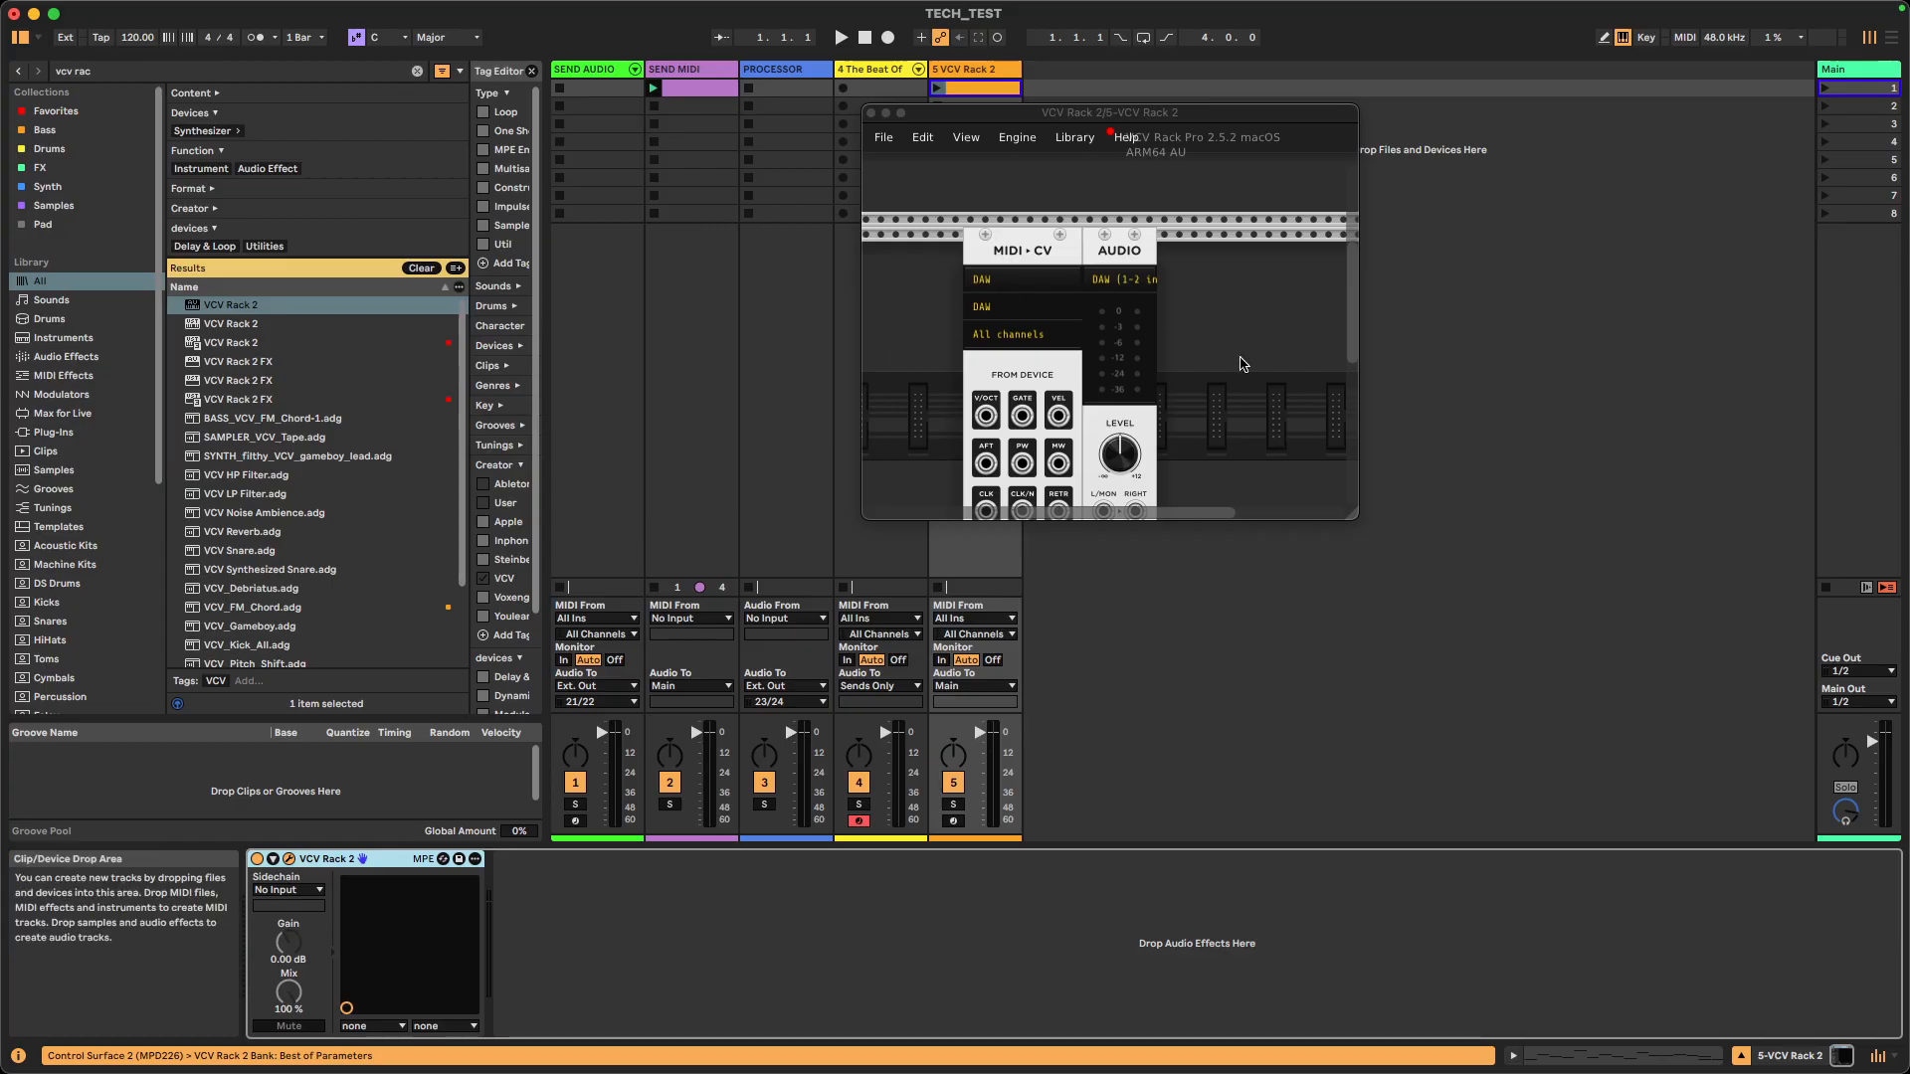
left_click_drag(1353, 519, 1636, 858)
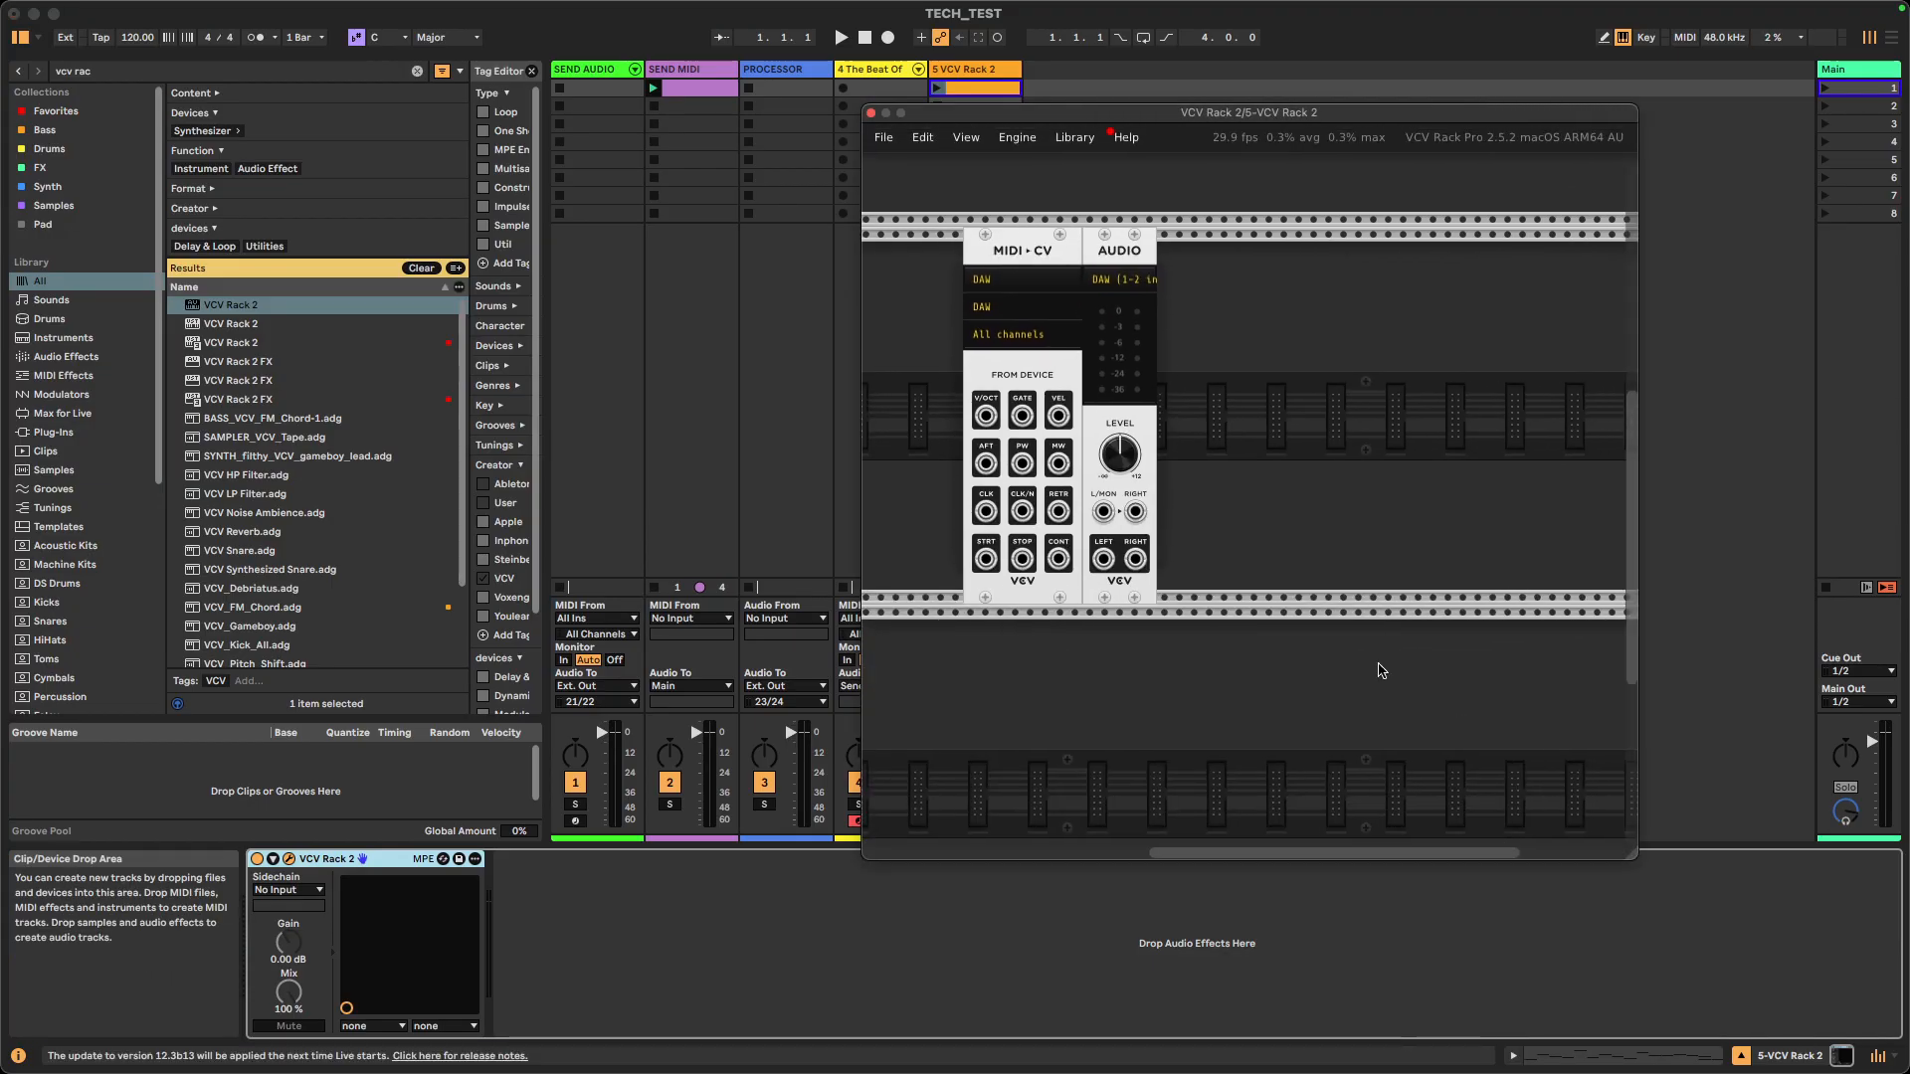
left_click_drag(983, 416, 980, 299)
mouse_move(982, 414)
left_mouse_down()
mouse_move(983, 396)
mouse_move(982, 443)
mouse_move(986, 413)
left_mouse_up()
left_click_drag(1100, 253, 1311, 269)
- Search the module library for "fm op" and add the Bogaudio FM-OP module between MIDI-CV and AUDIO
right_click(1171, 392)
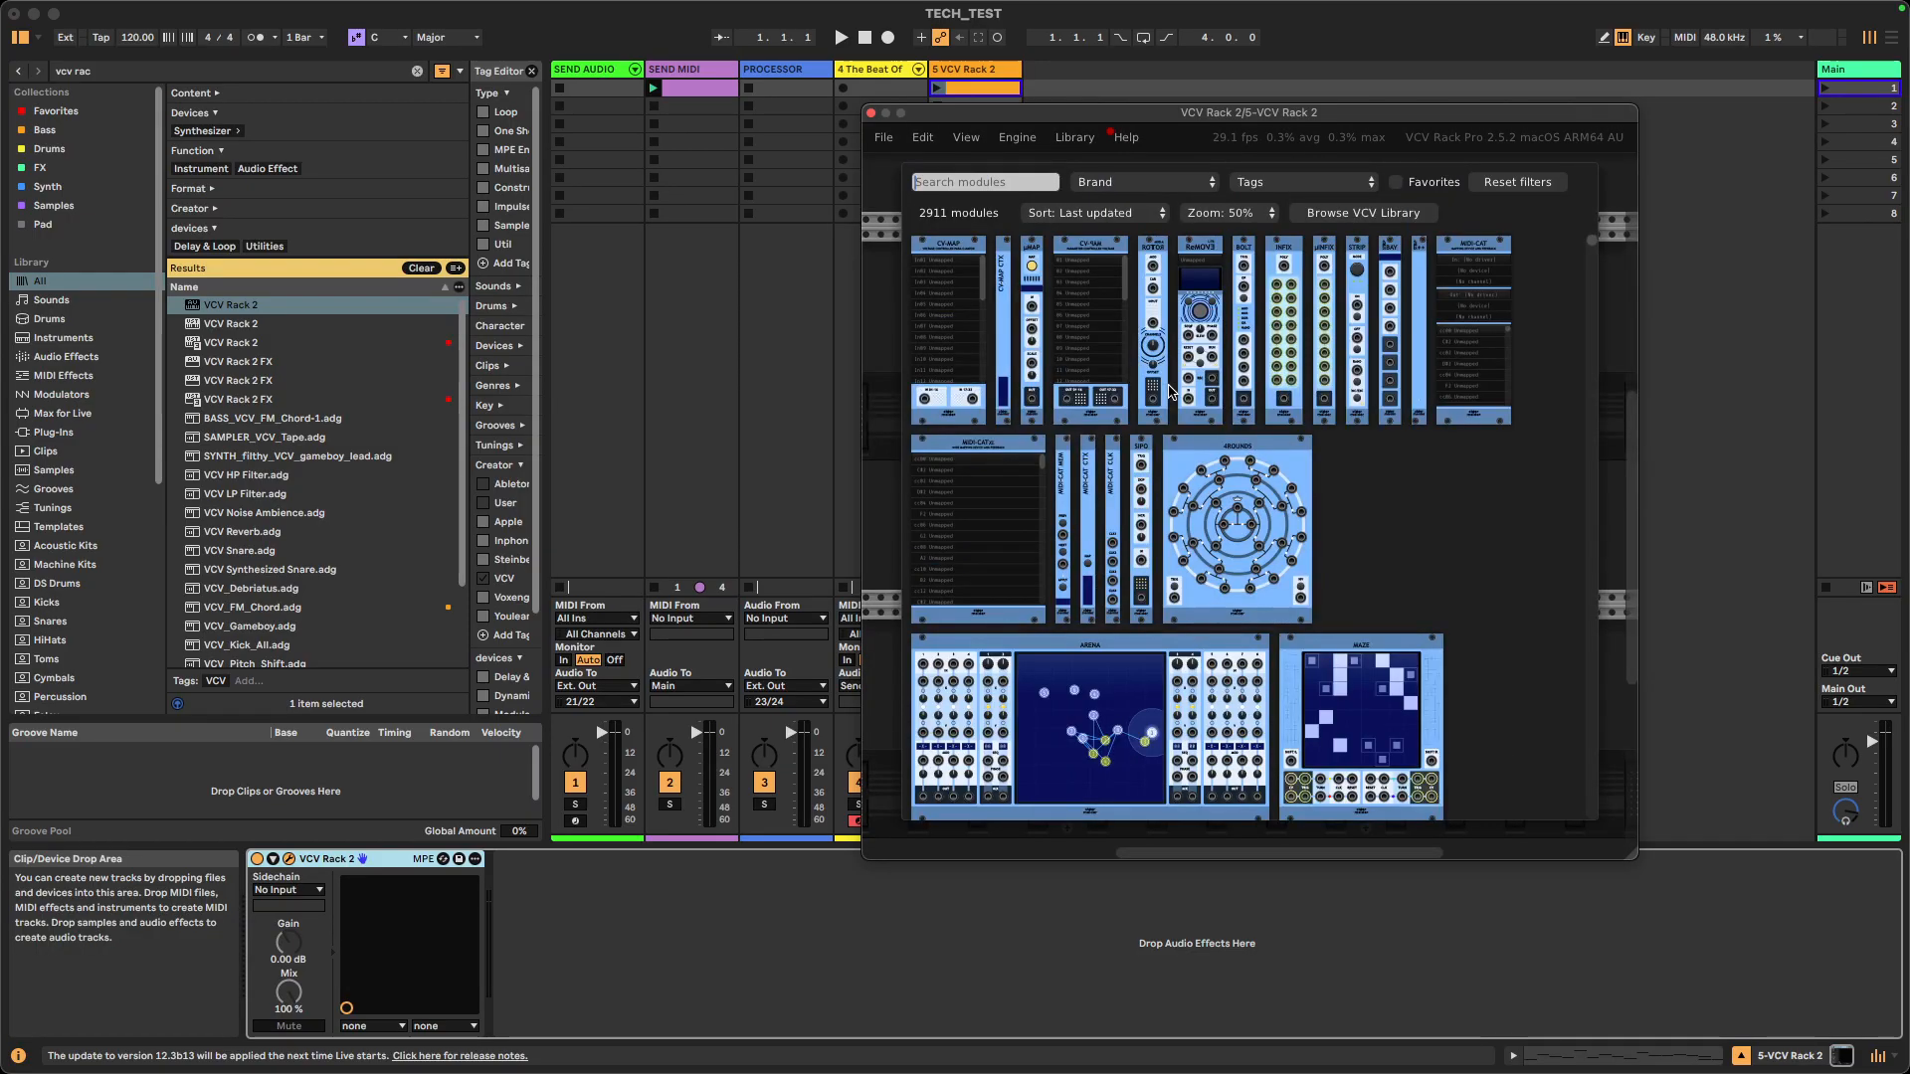
type("fm op")
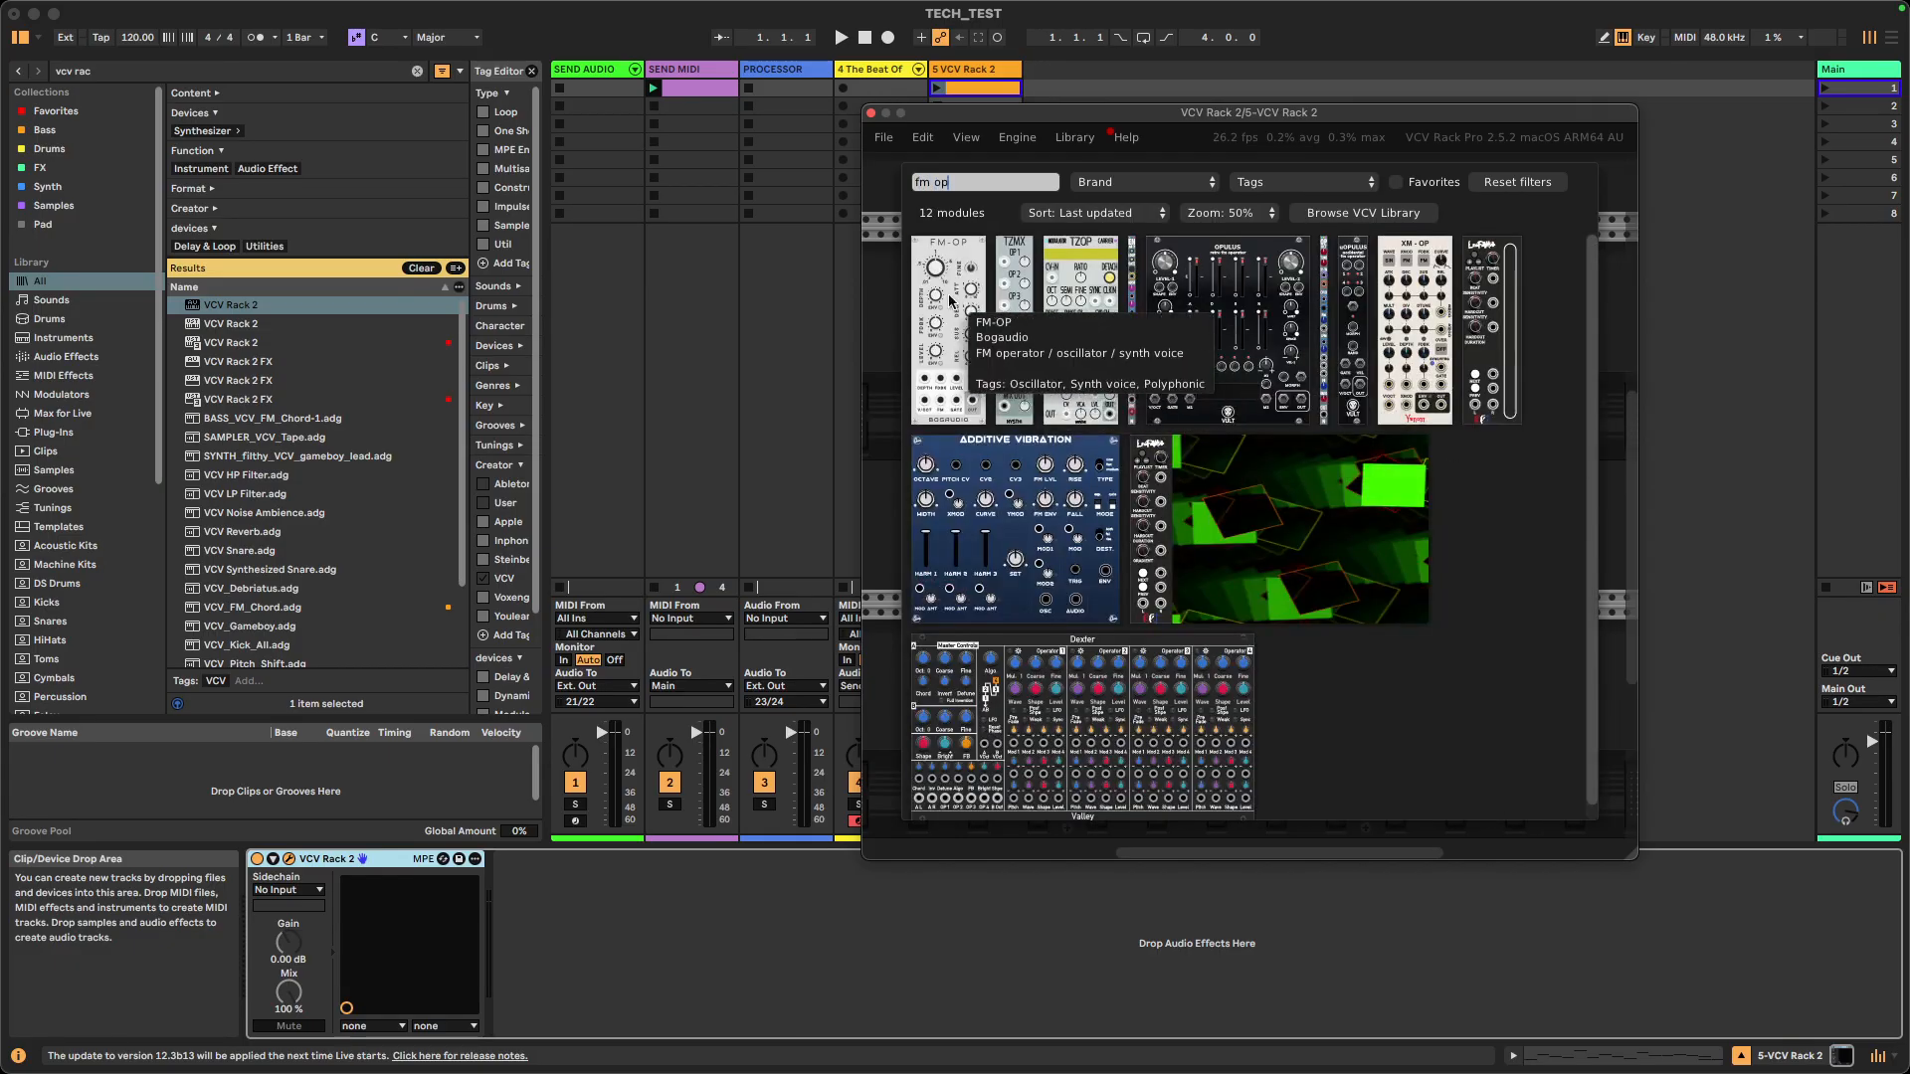
left_click(950, 300)
- Patch MIDI-CV's V/OCT and GATE outputs to the matching FM-OP inputs, and close the gaps between the three modules
left_click_drag(985, 415, 1125, 557)
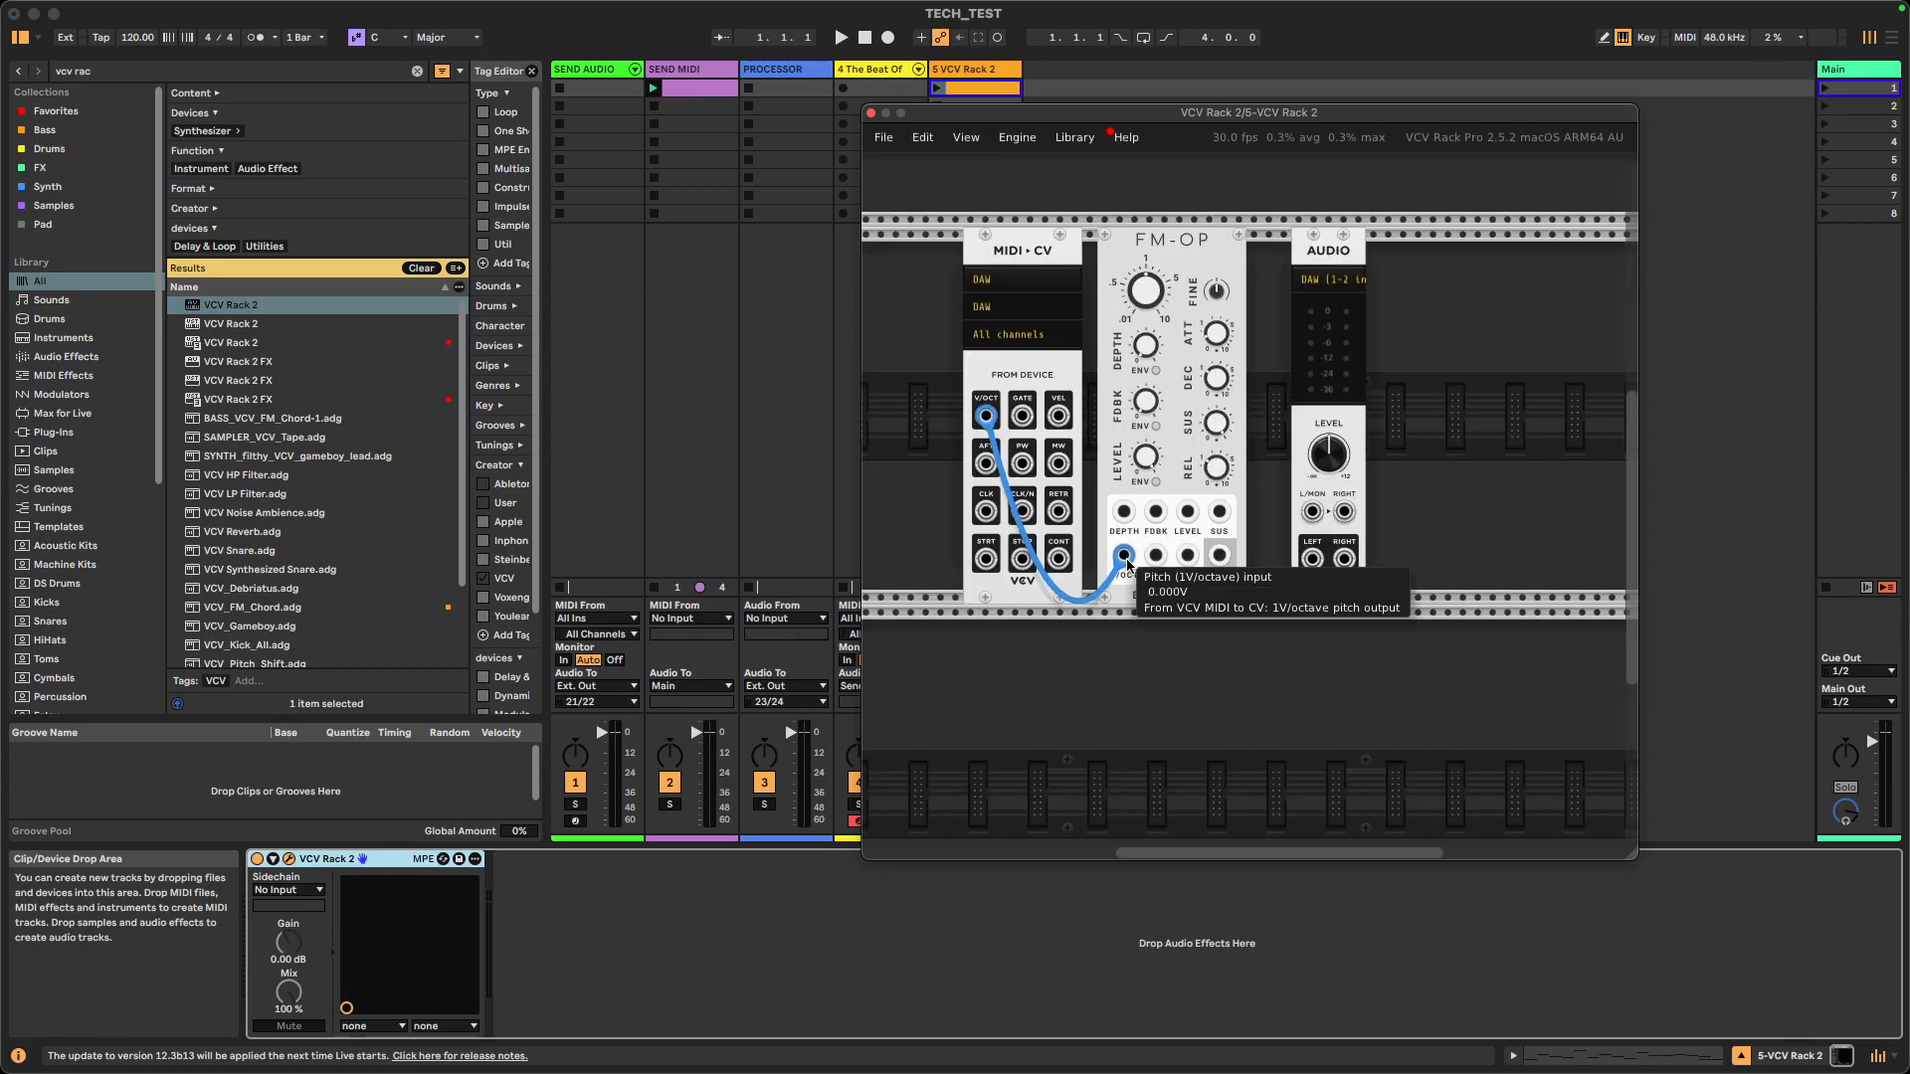
left_click_drag(1021, 416, 1187, 555)
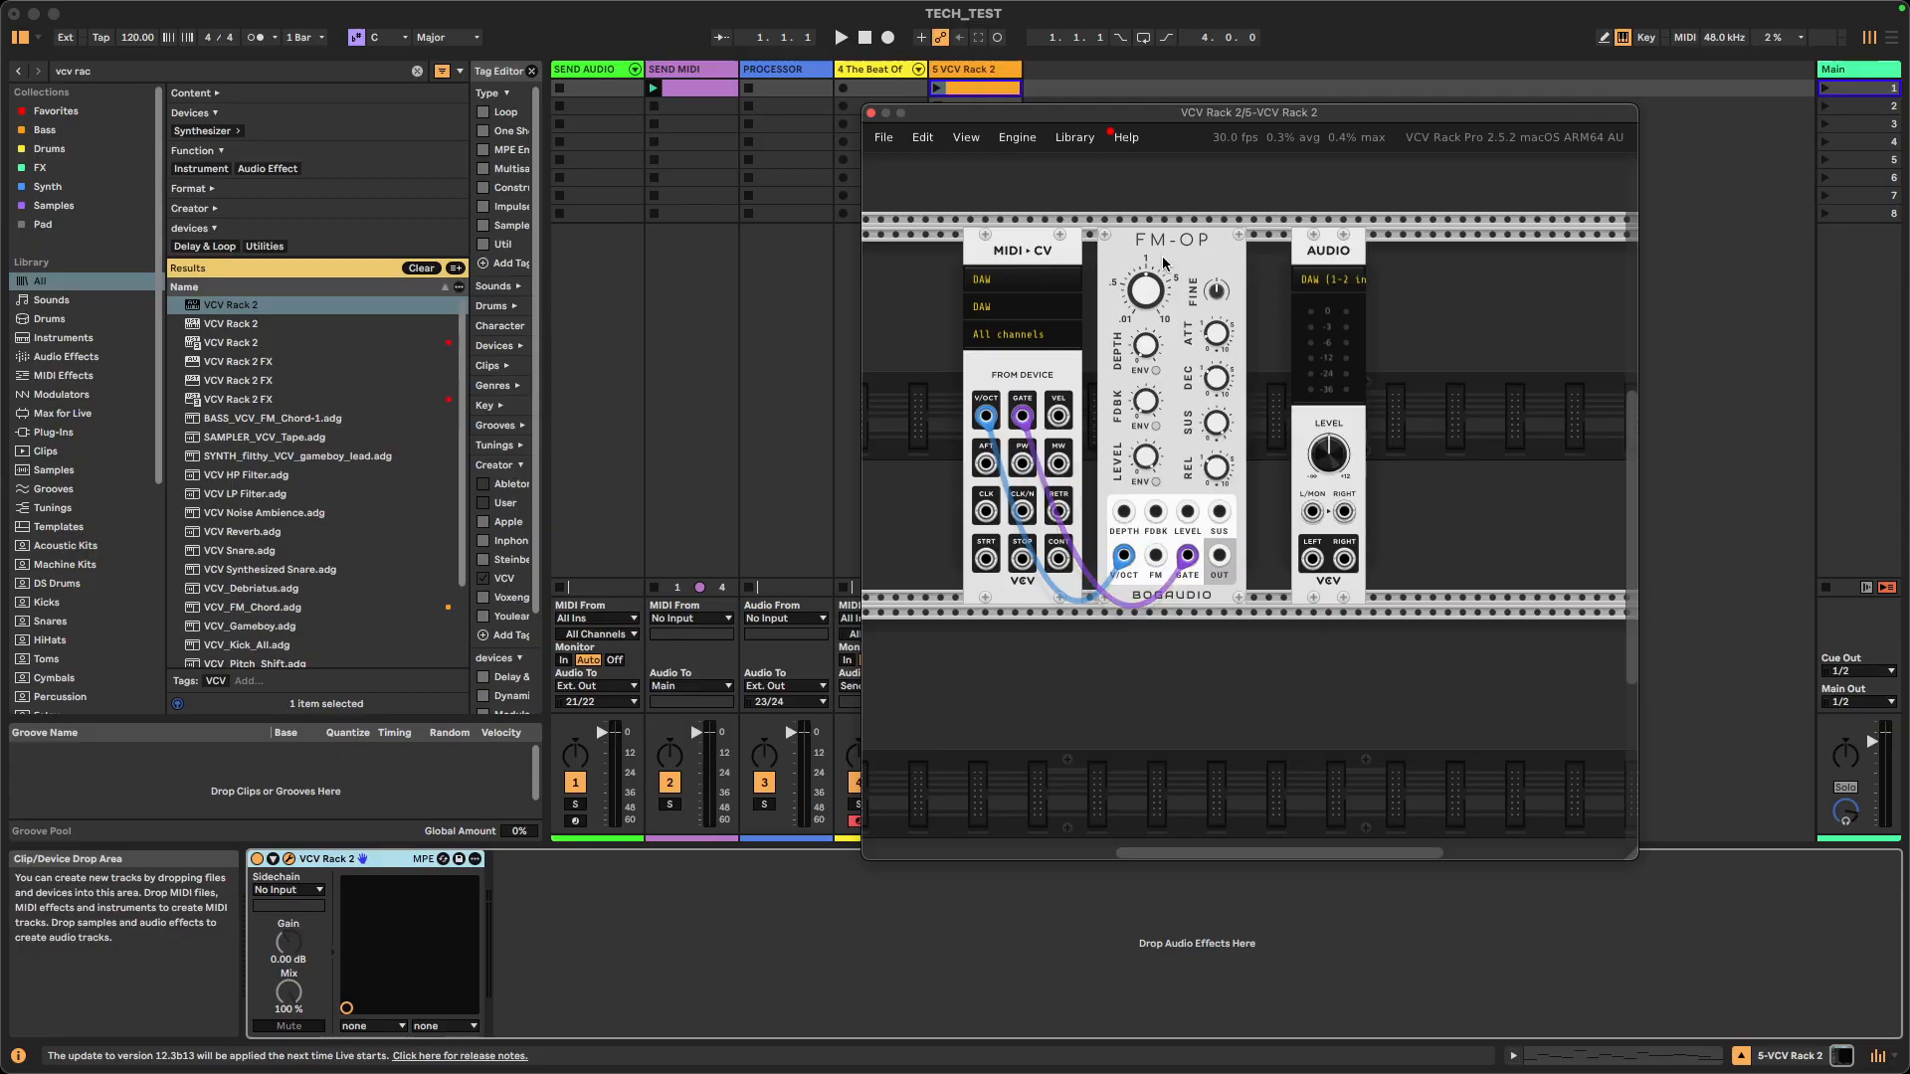
left_click_drag(1164, 260, 1144, 250)
left_click_drag(1327, 242, 1098, 234)
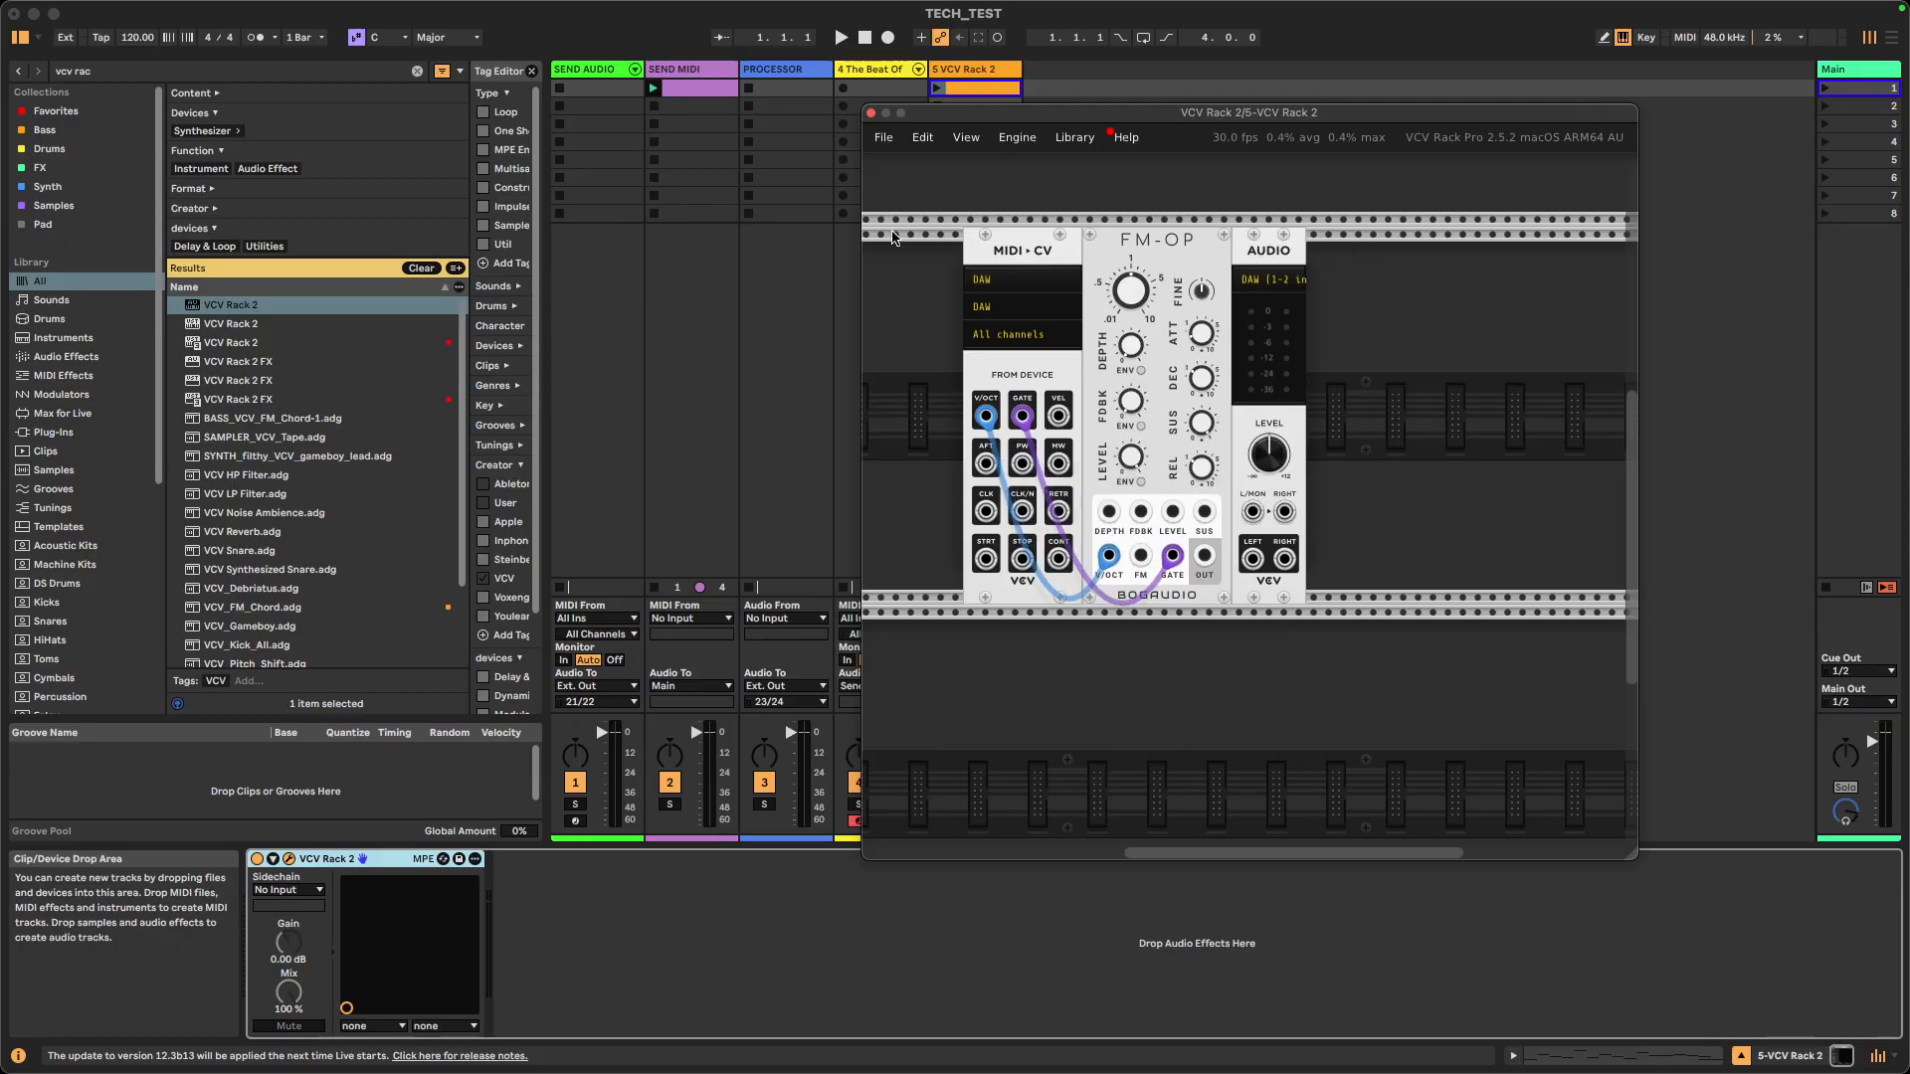
left_click_drag(930, 215, 1431, 666)
left_click_drag(1431, 668, 935, 193)
left_click_drag(933, 191, 1452, 708)
left_click_drag(1420, 726, 923, 208)
left_click_drag(925, 208, 1473, 684)
left_click(1475, 685)
- Show the notes of the VCV Rack 2 track's clip, then reposition and enlarge the rack window and zoom out its view
left_click_drag(989, 128, 1177, 215)
left_click(985, 87)
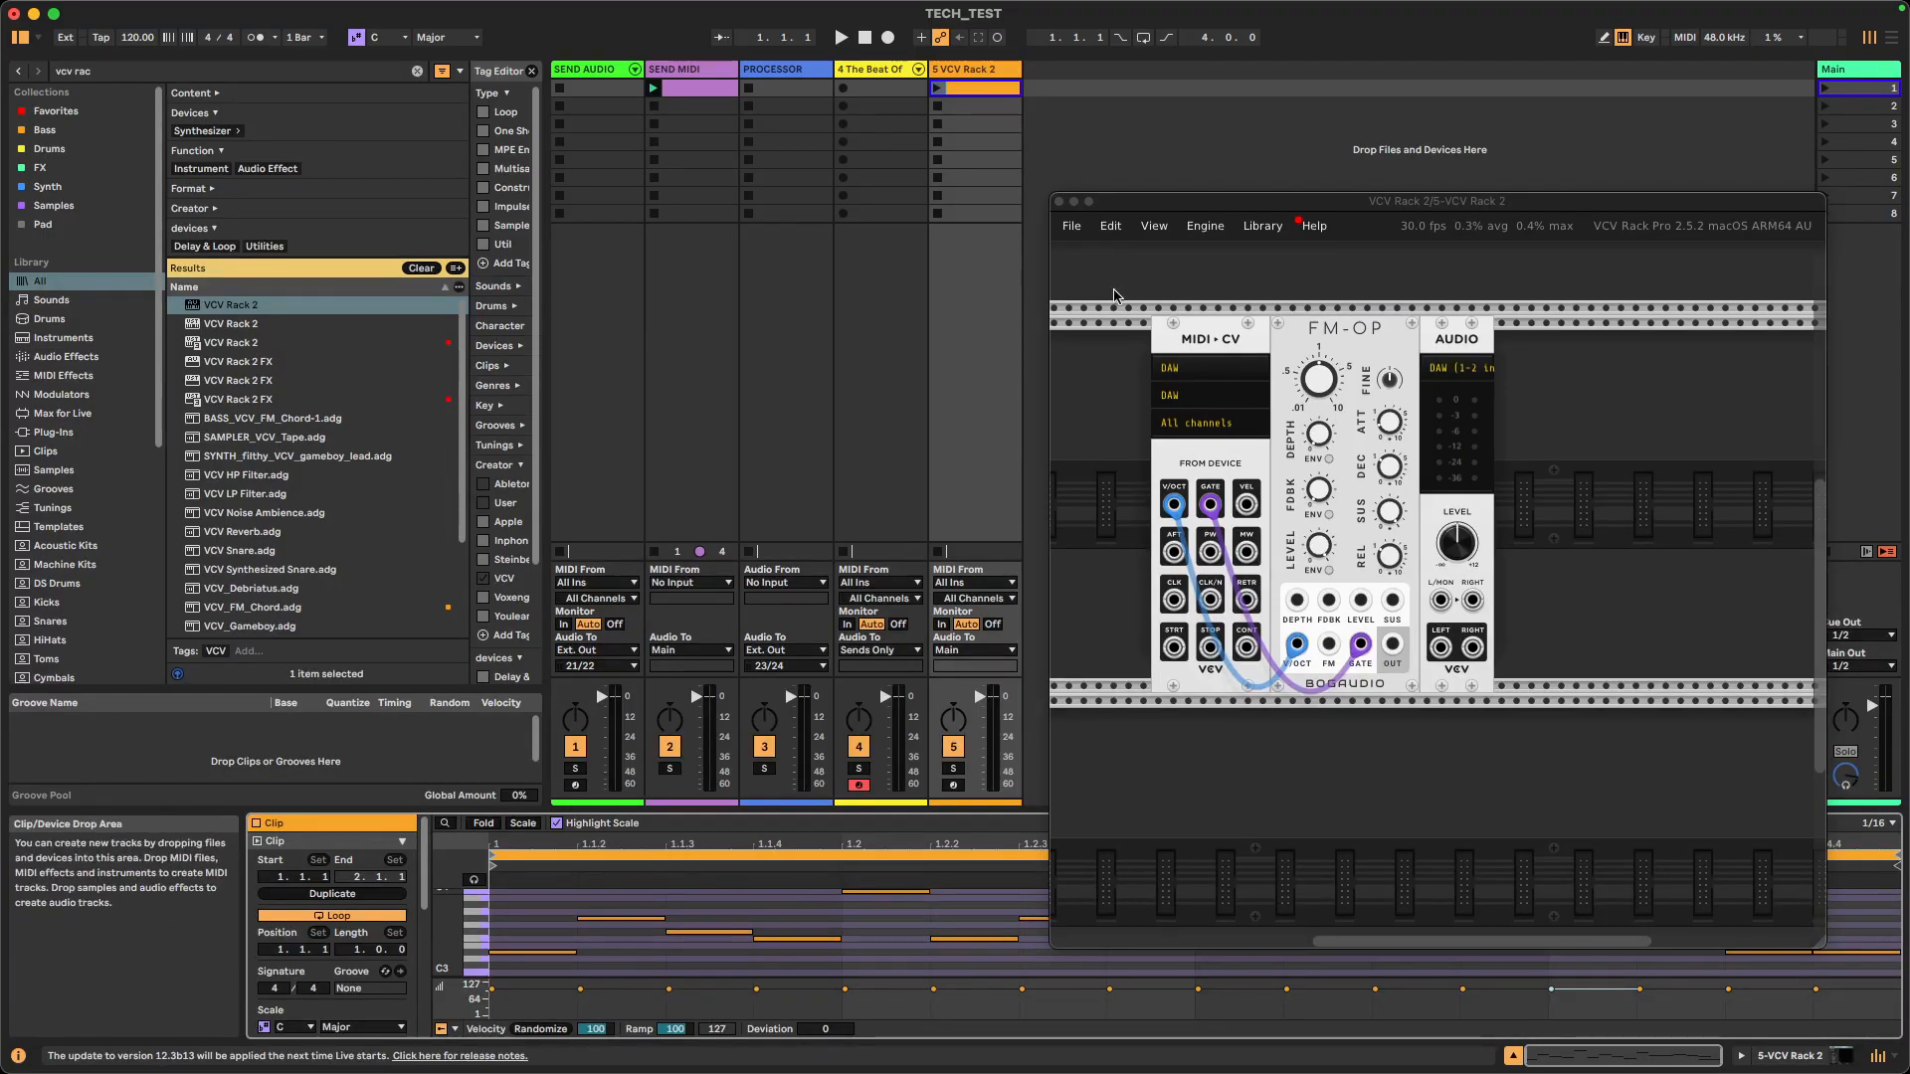
left_click_drag(1113, 290, 796, 99)
left_click(1099, 333)
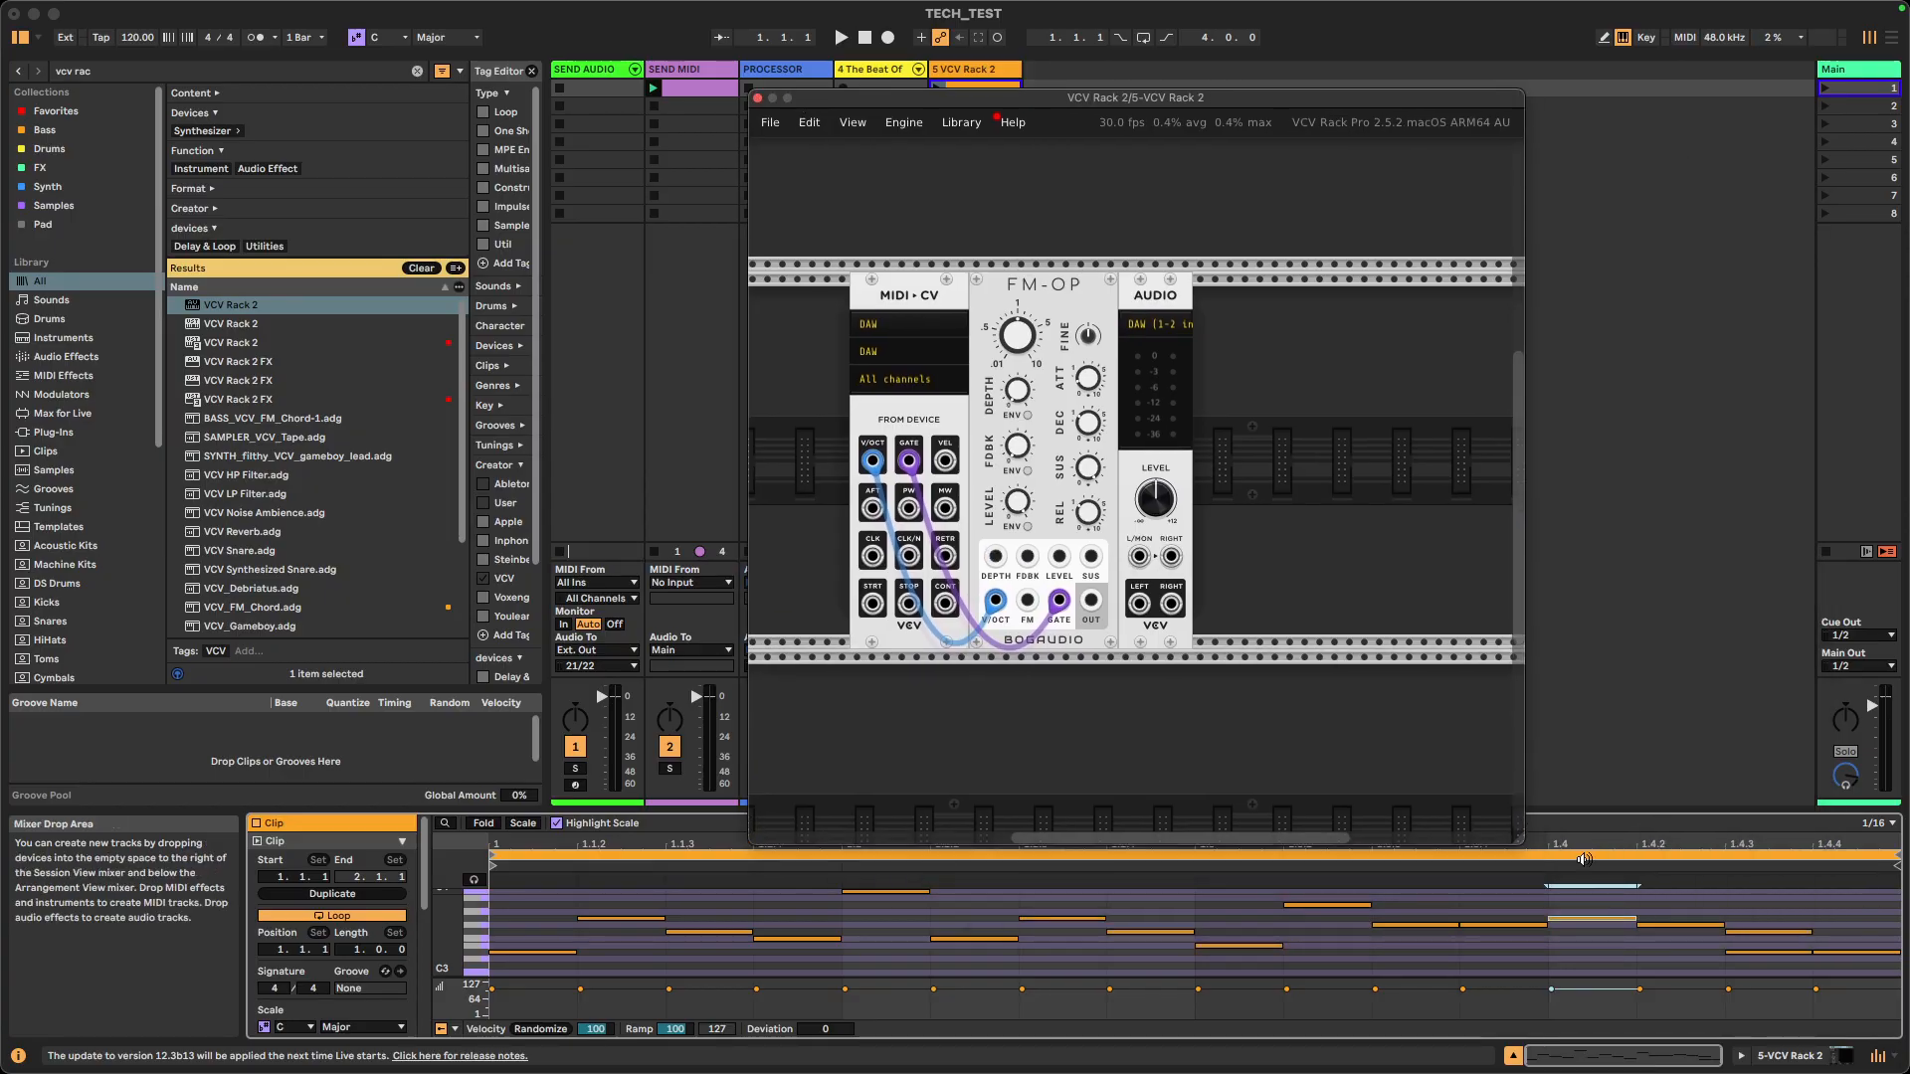
left_click_drag(1522, 847, 1733, 990)
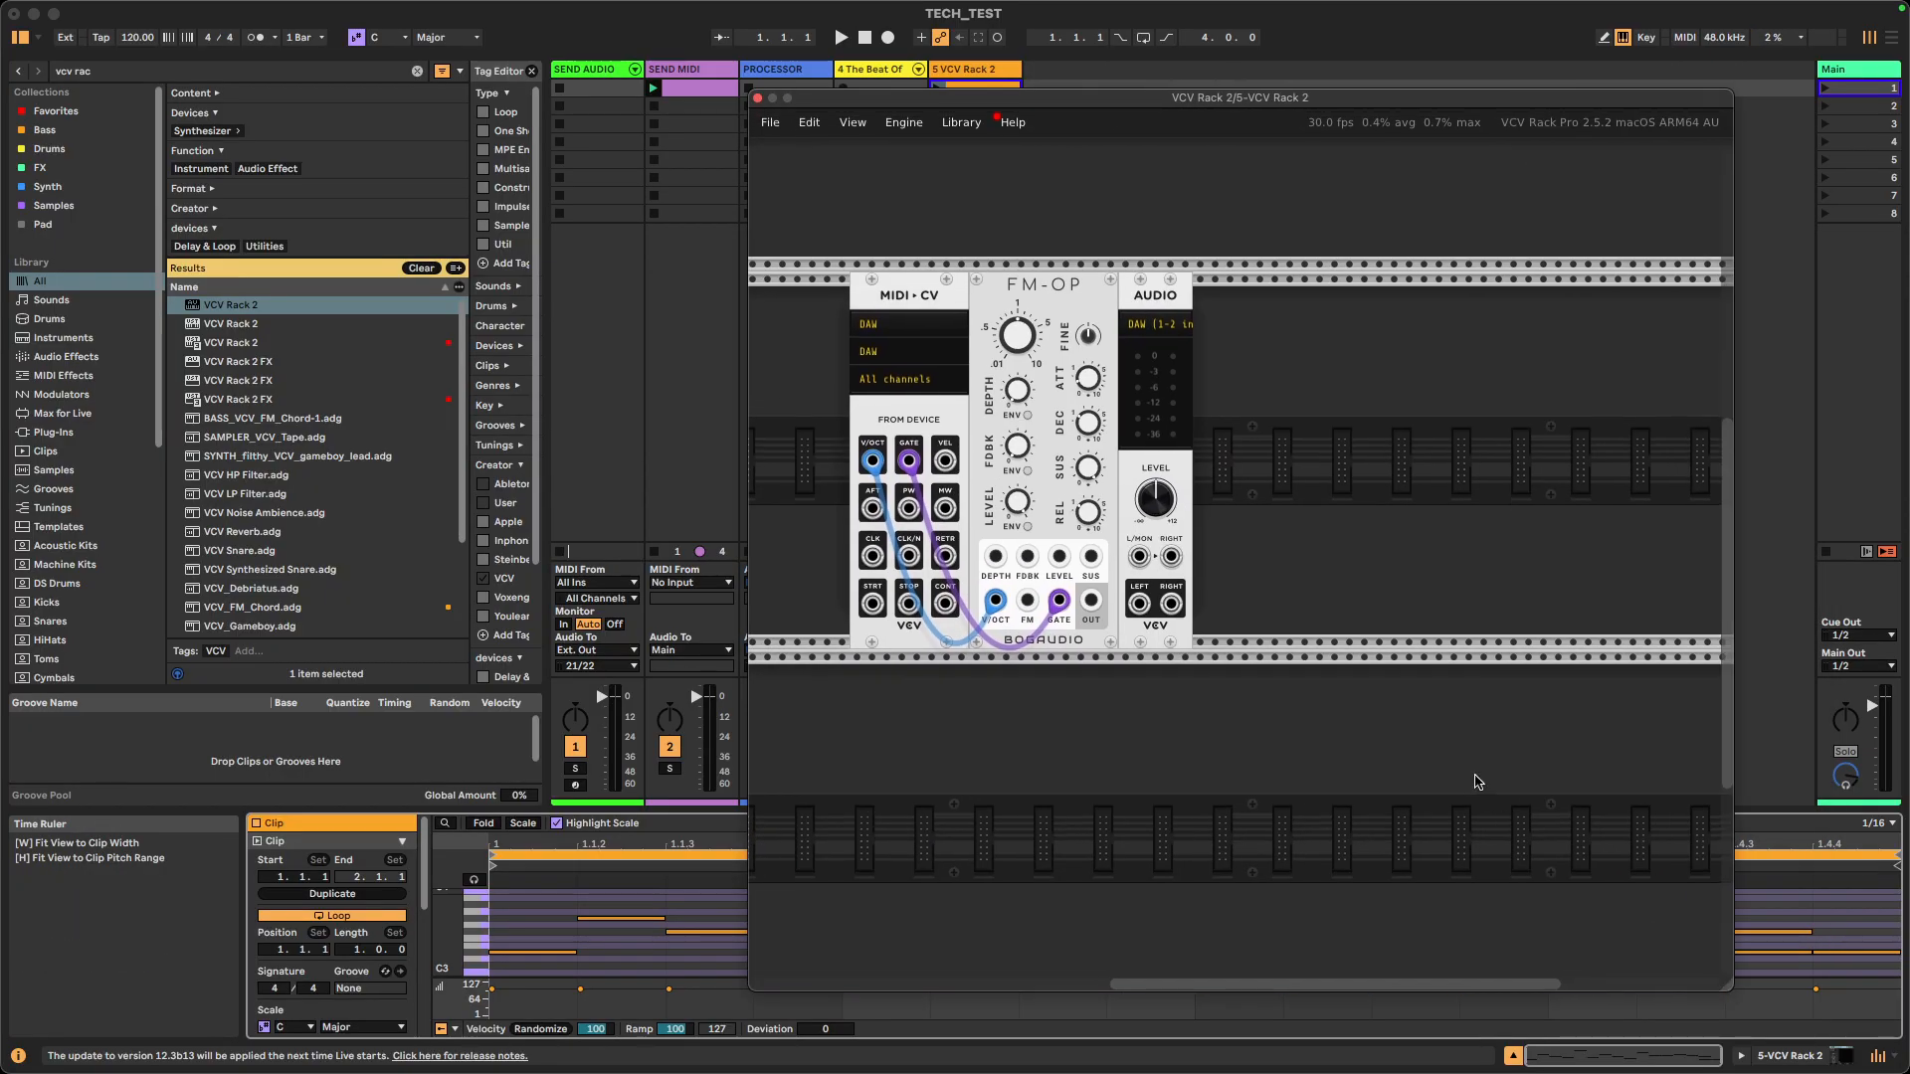
scroll(1436, 776, "down", 6)
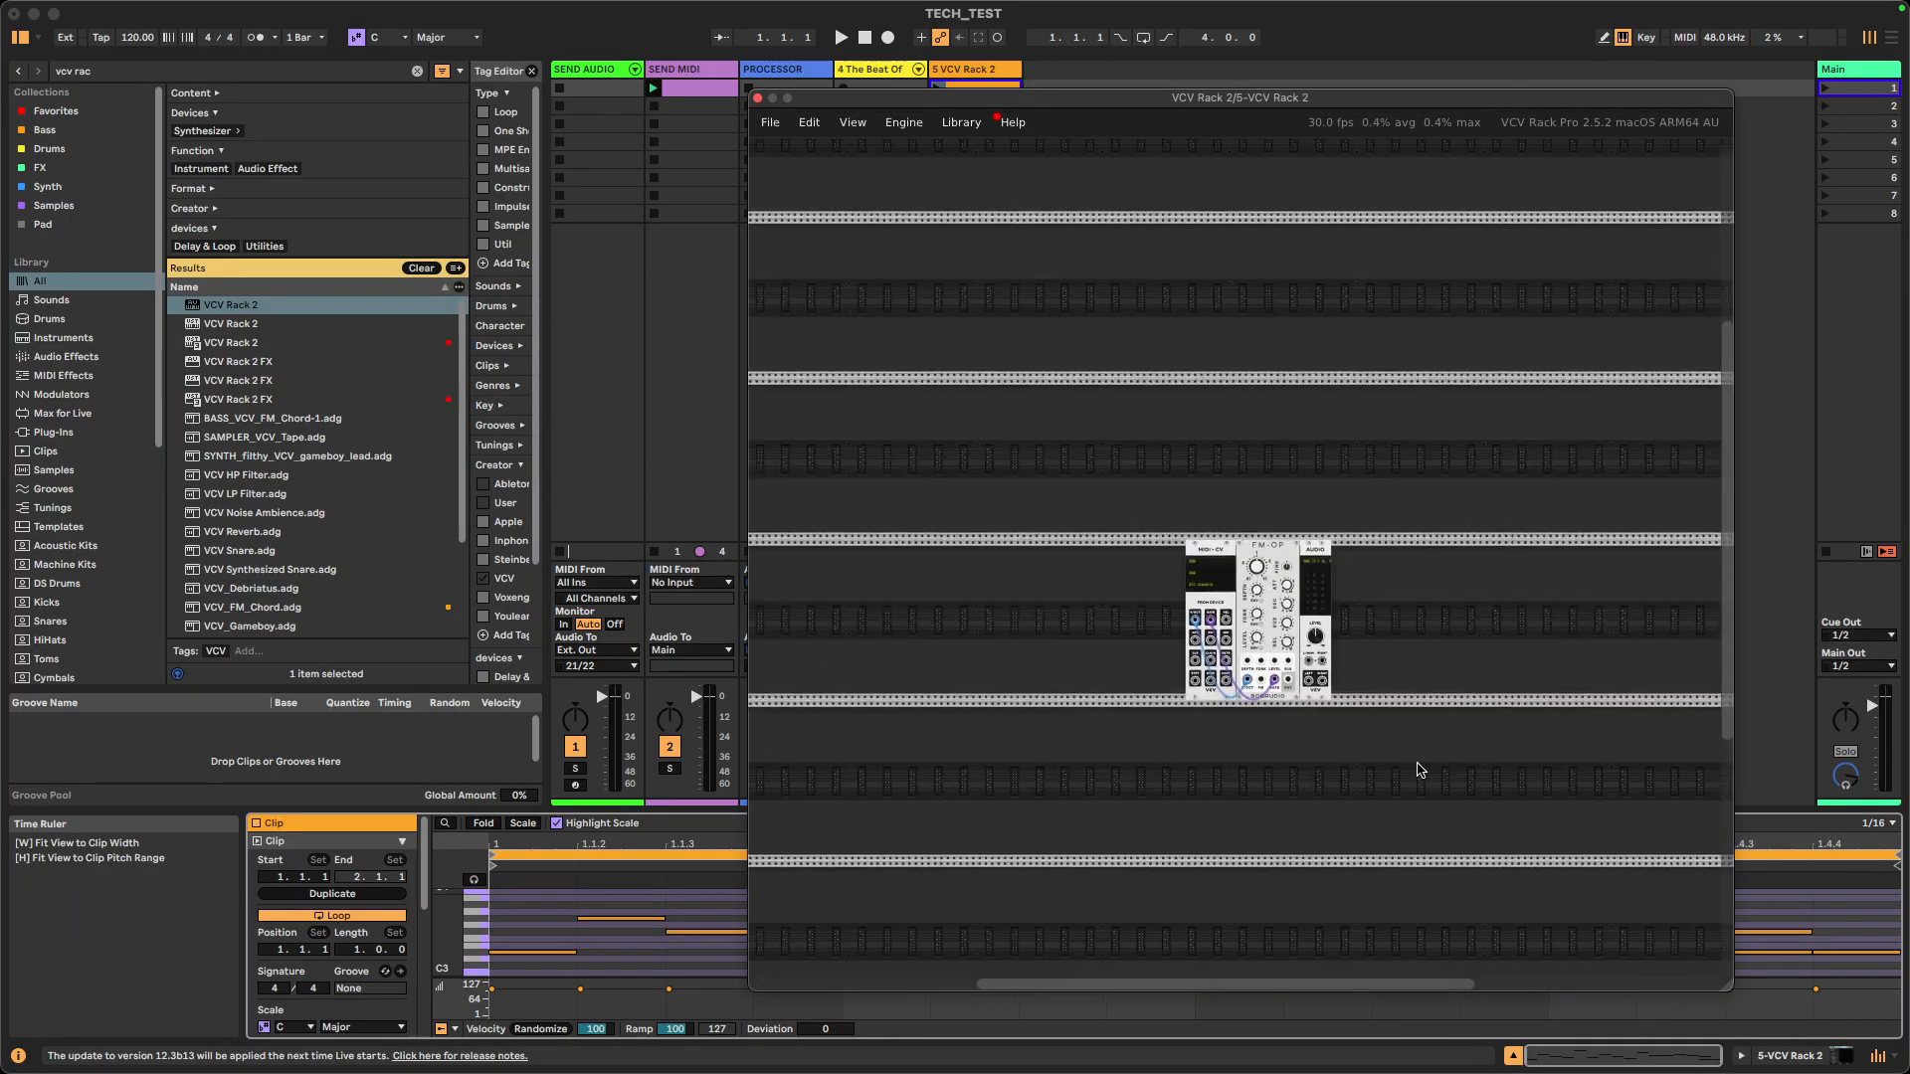
scroll(1251, 546, "up", 2)
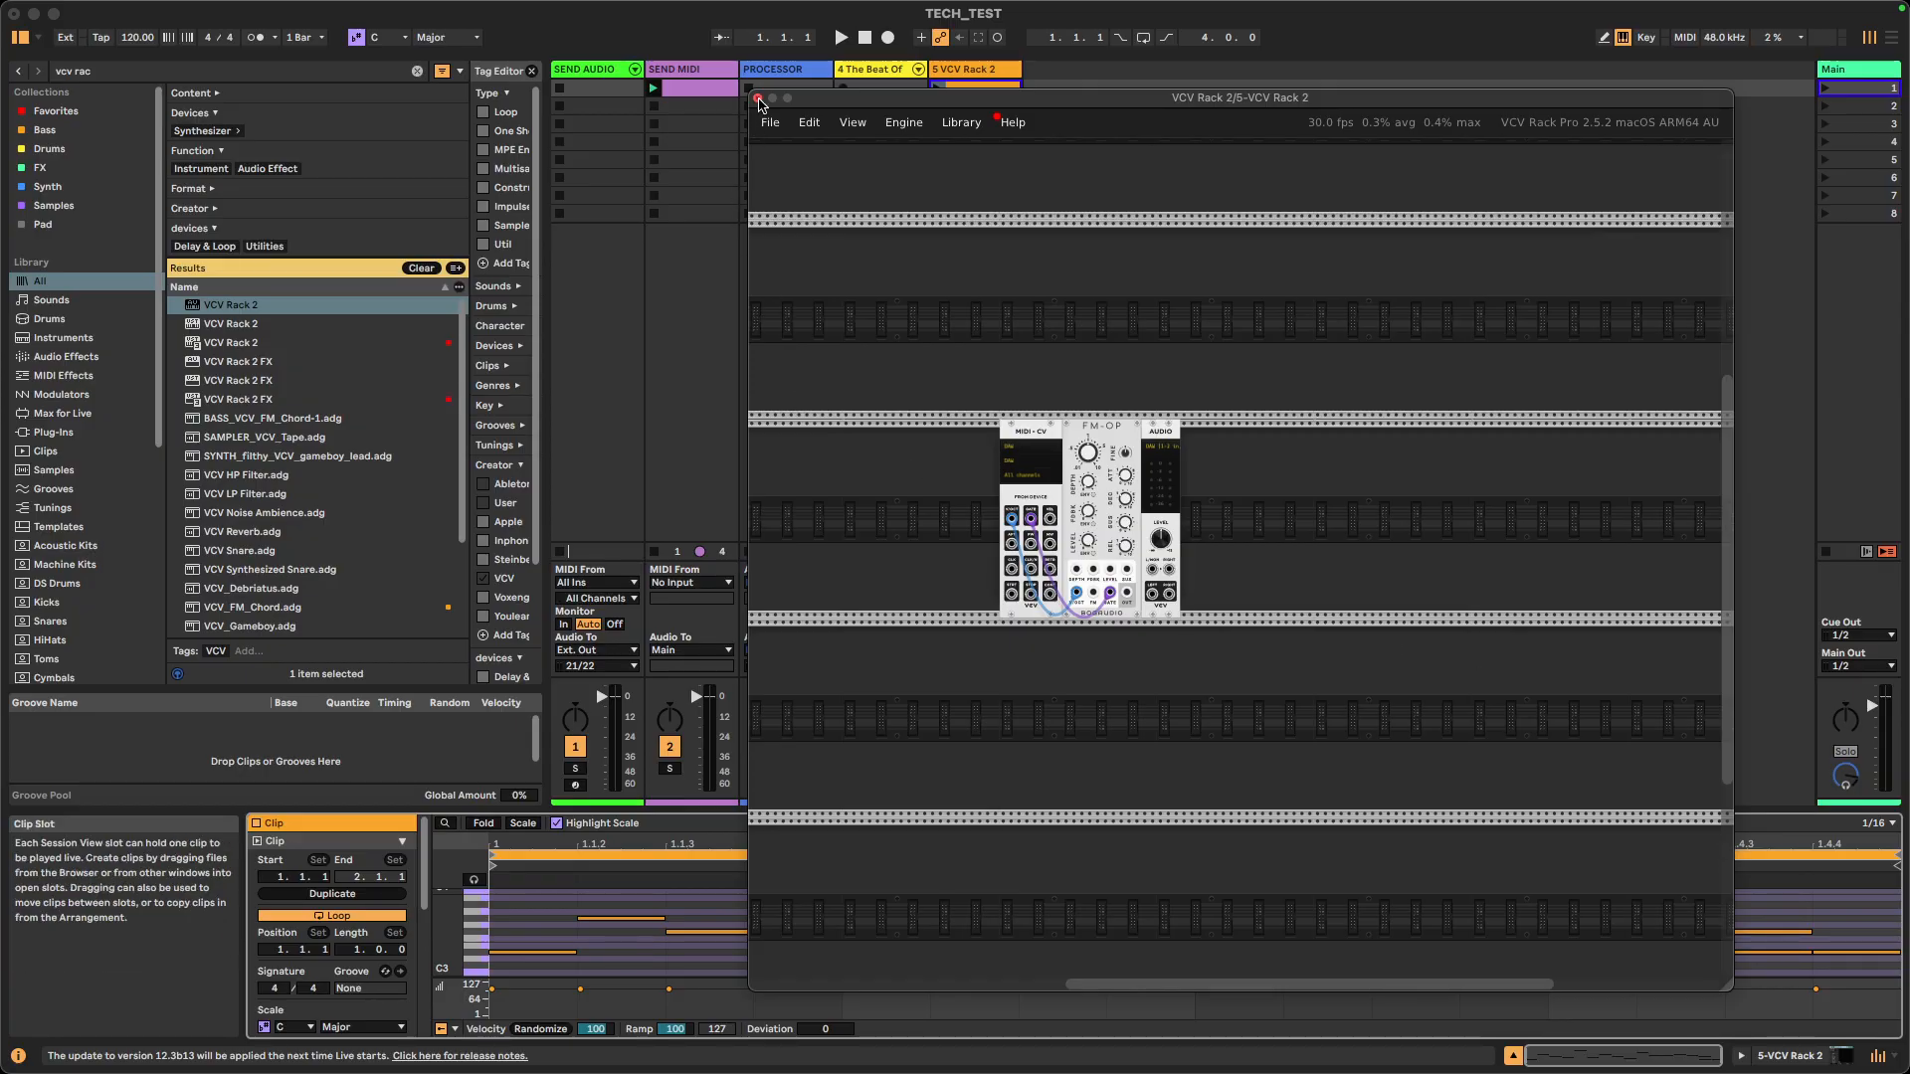
- Close the rack window, select track 4, then return to the VCV Rack 2 track's device and reopen its plug-in window
left_click(759, 101)
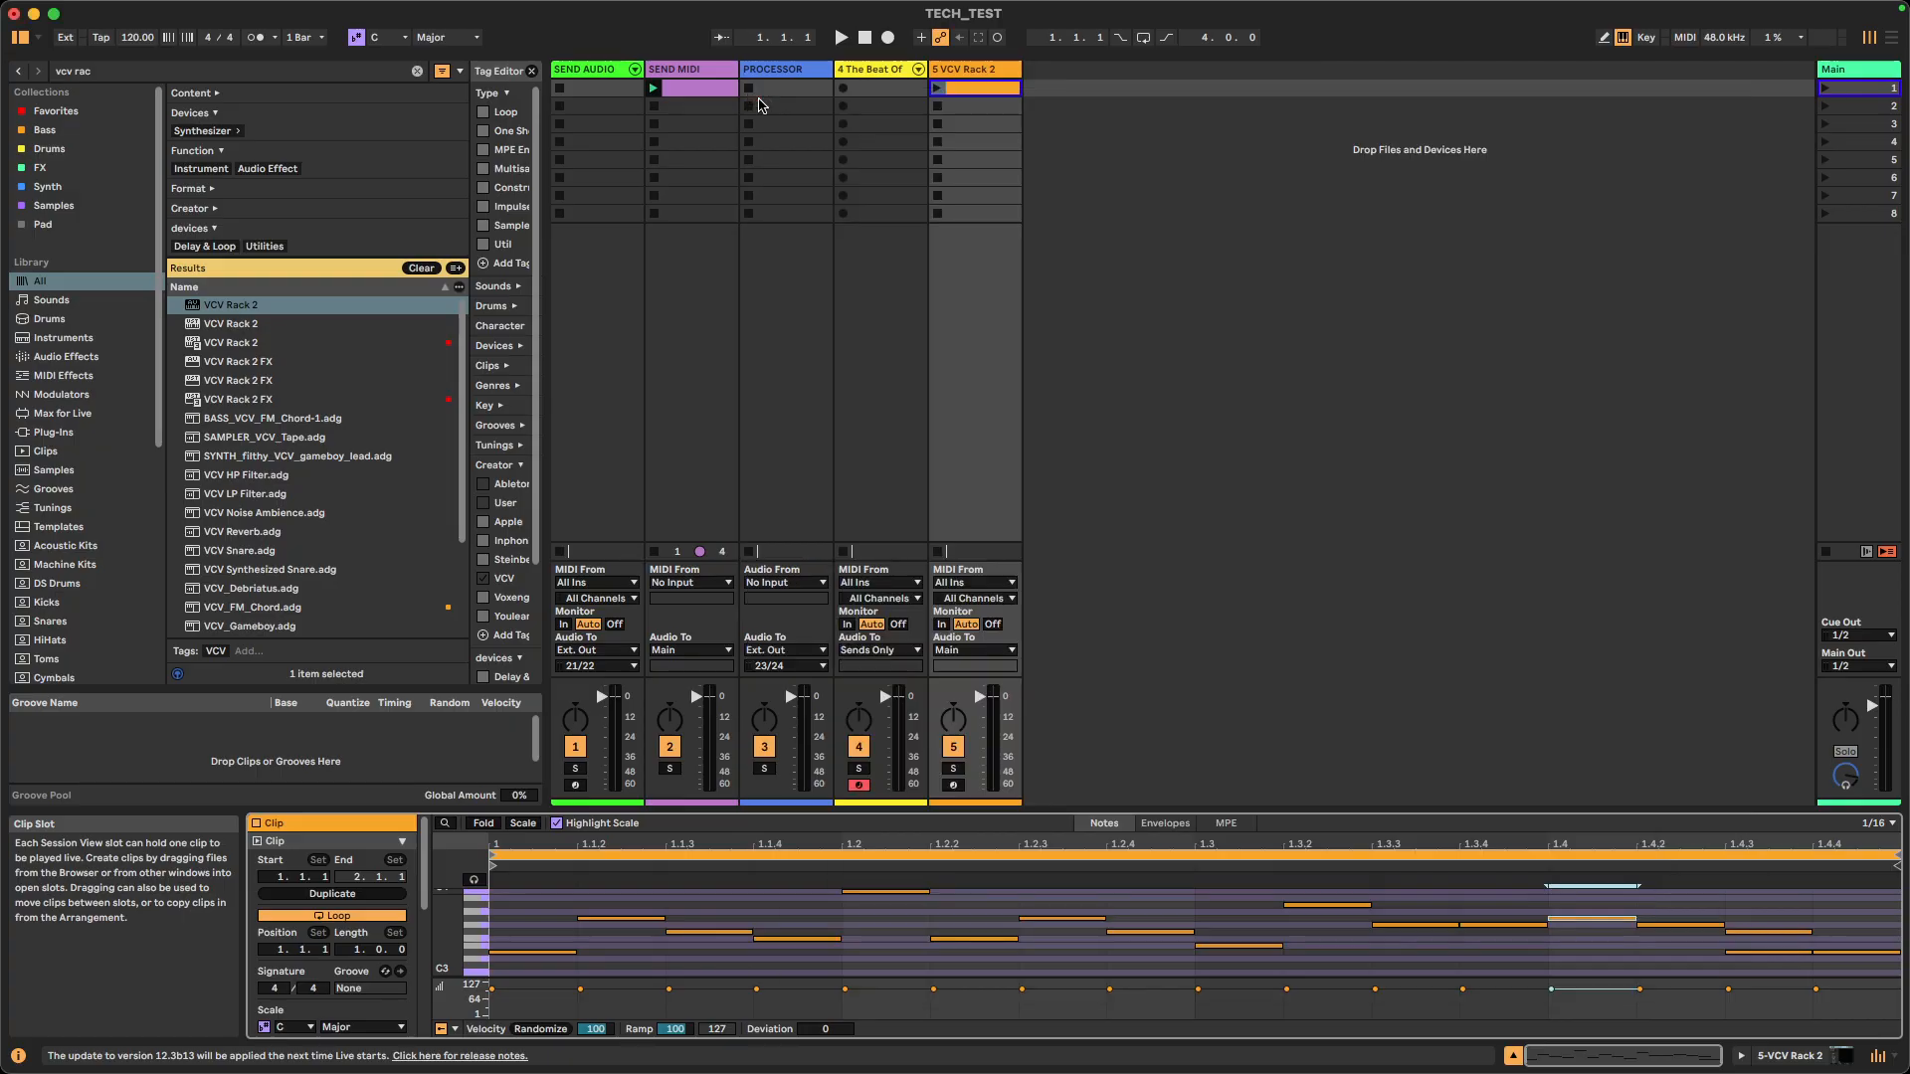
left_click(866, 79)
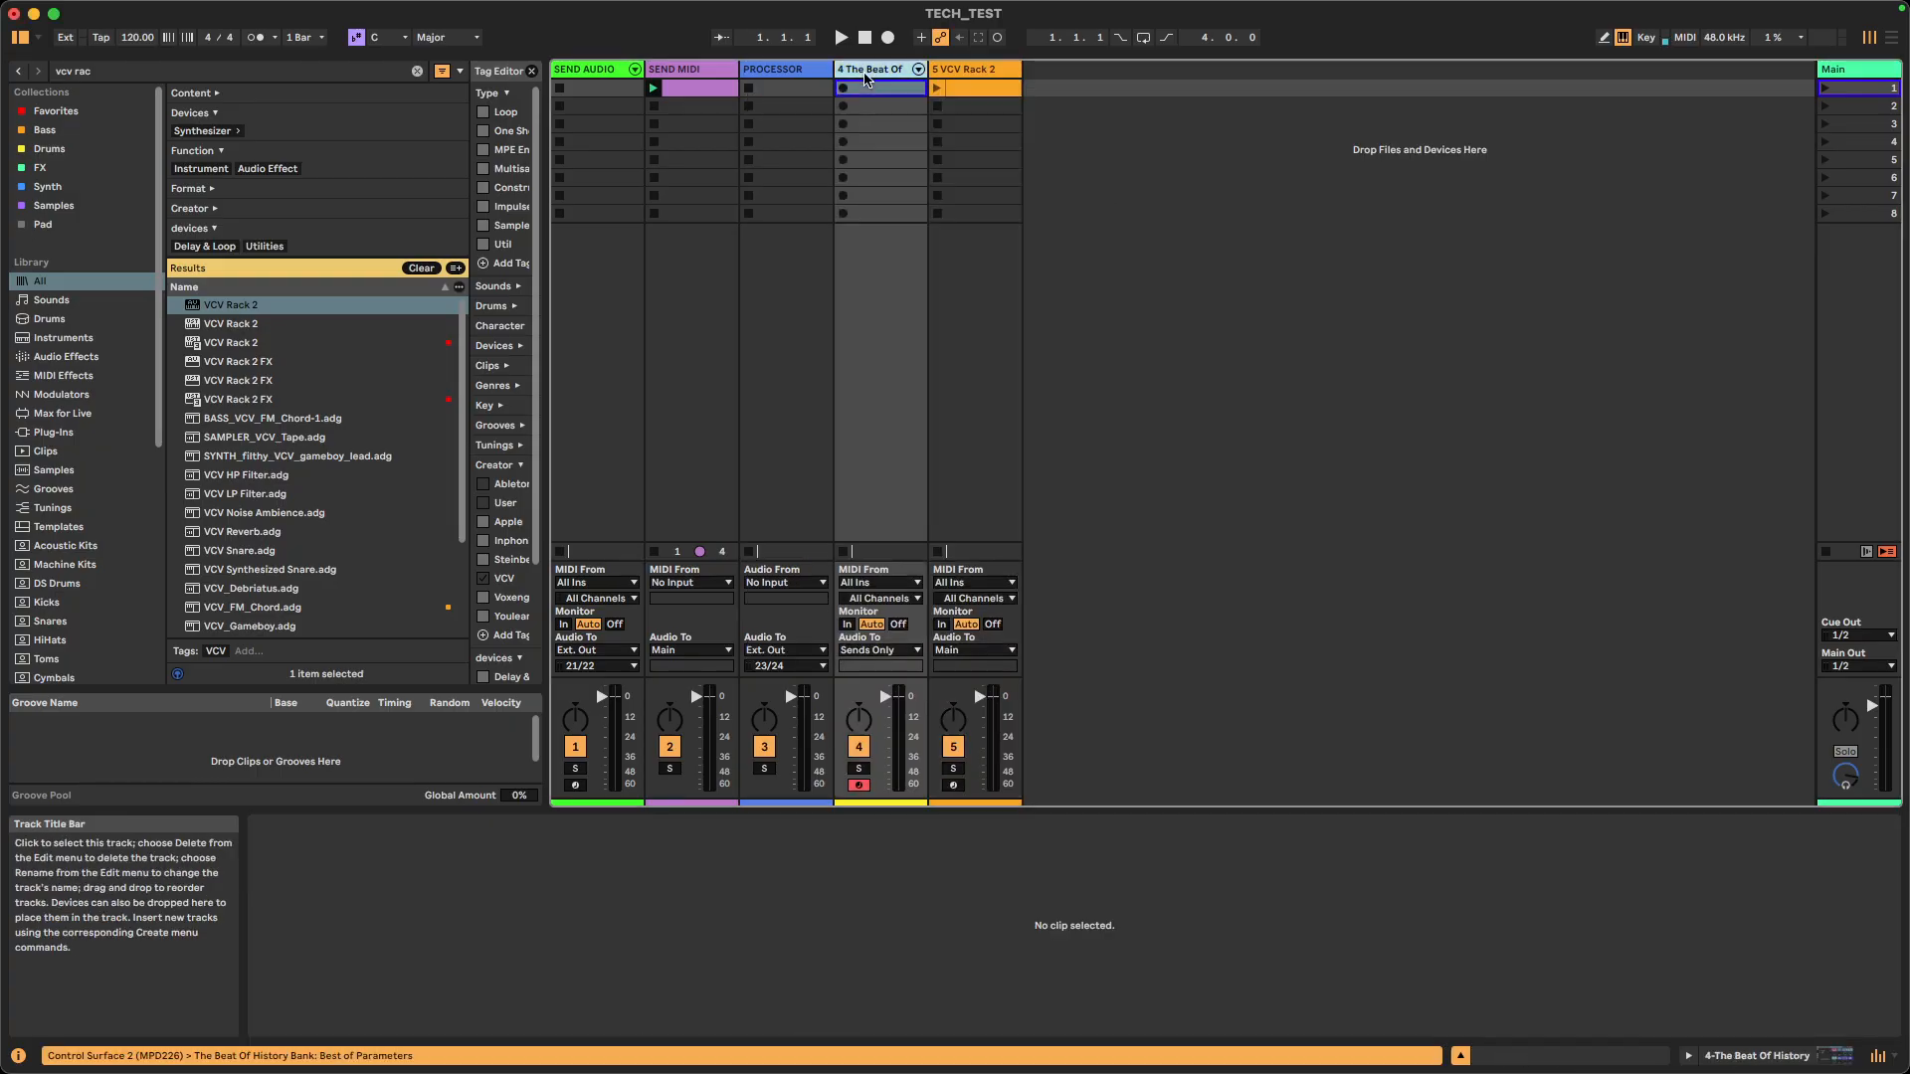
left_click(970, 77)
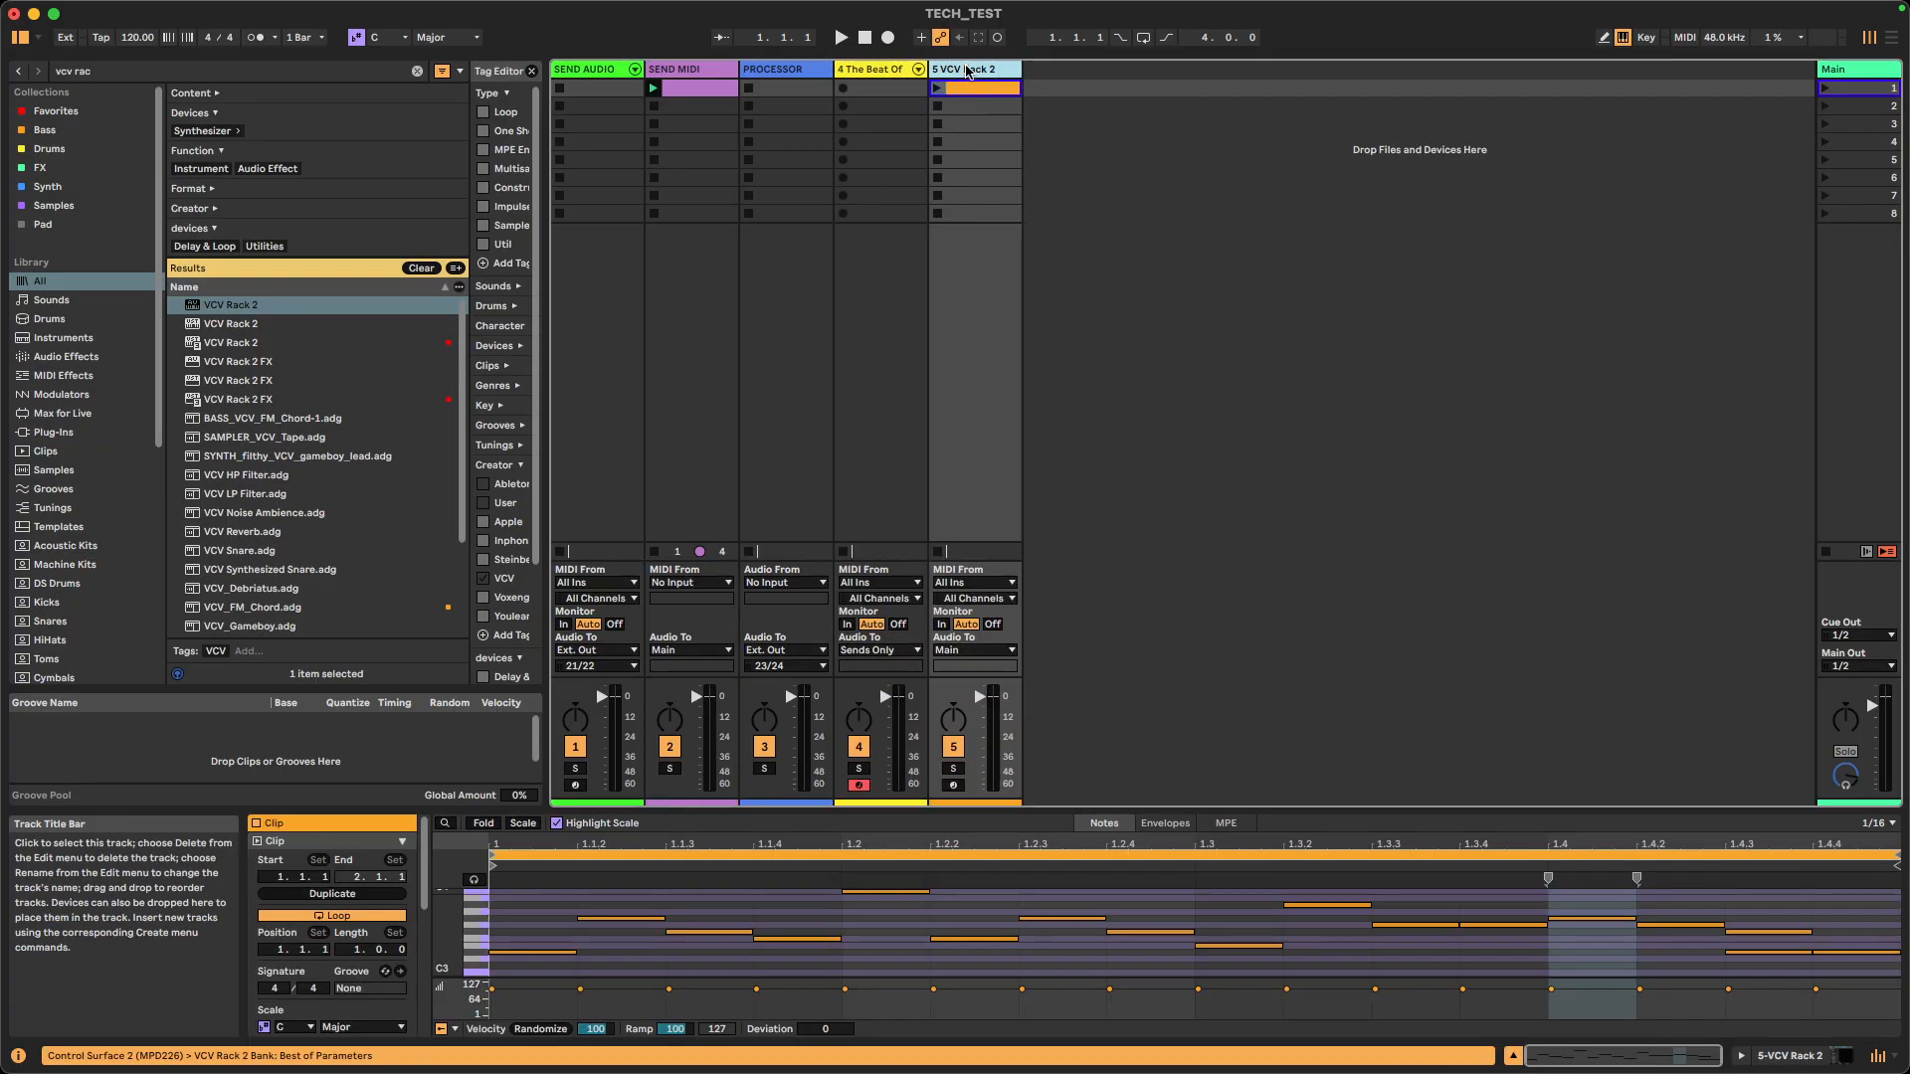
key("shift+Tab")
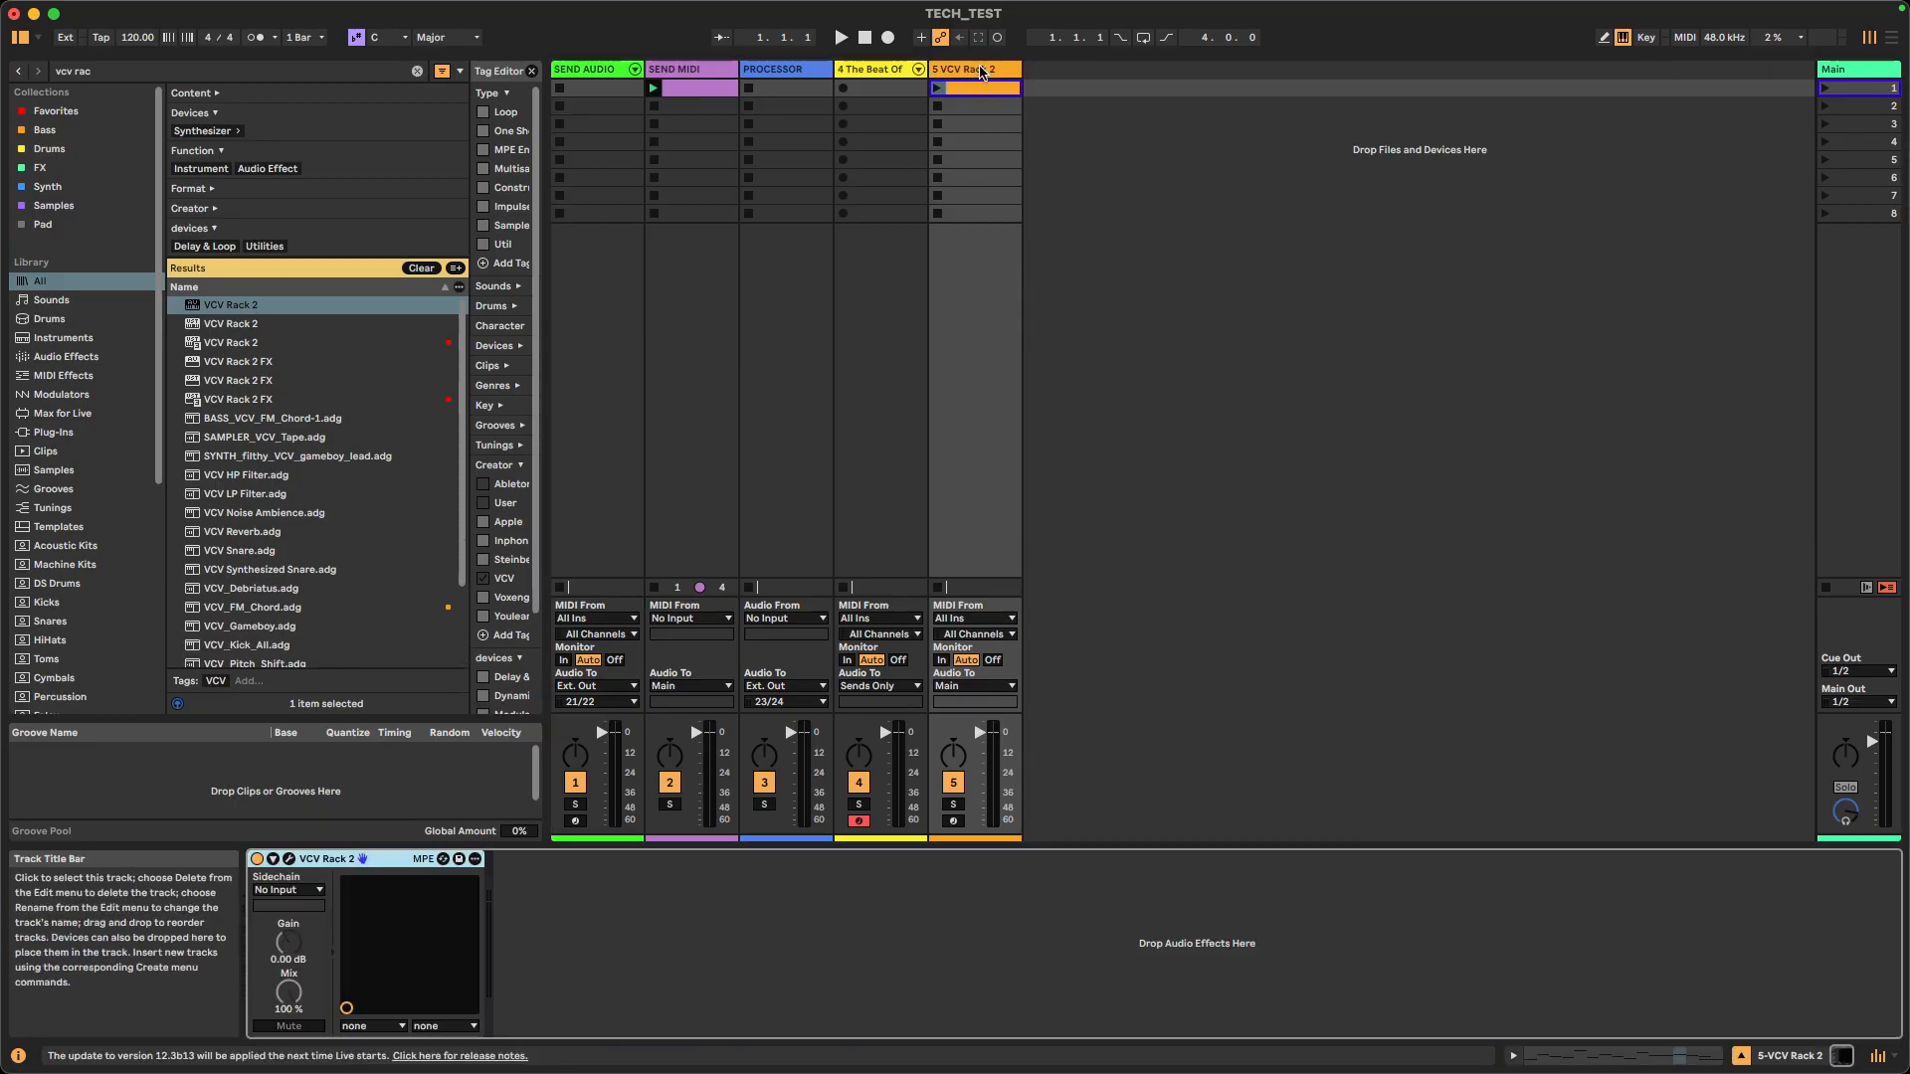
left_click(288, 858)
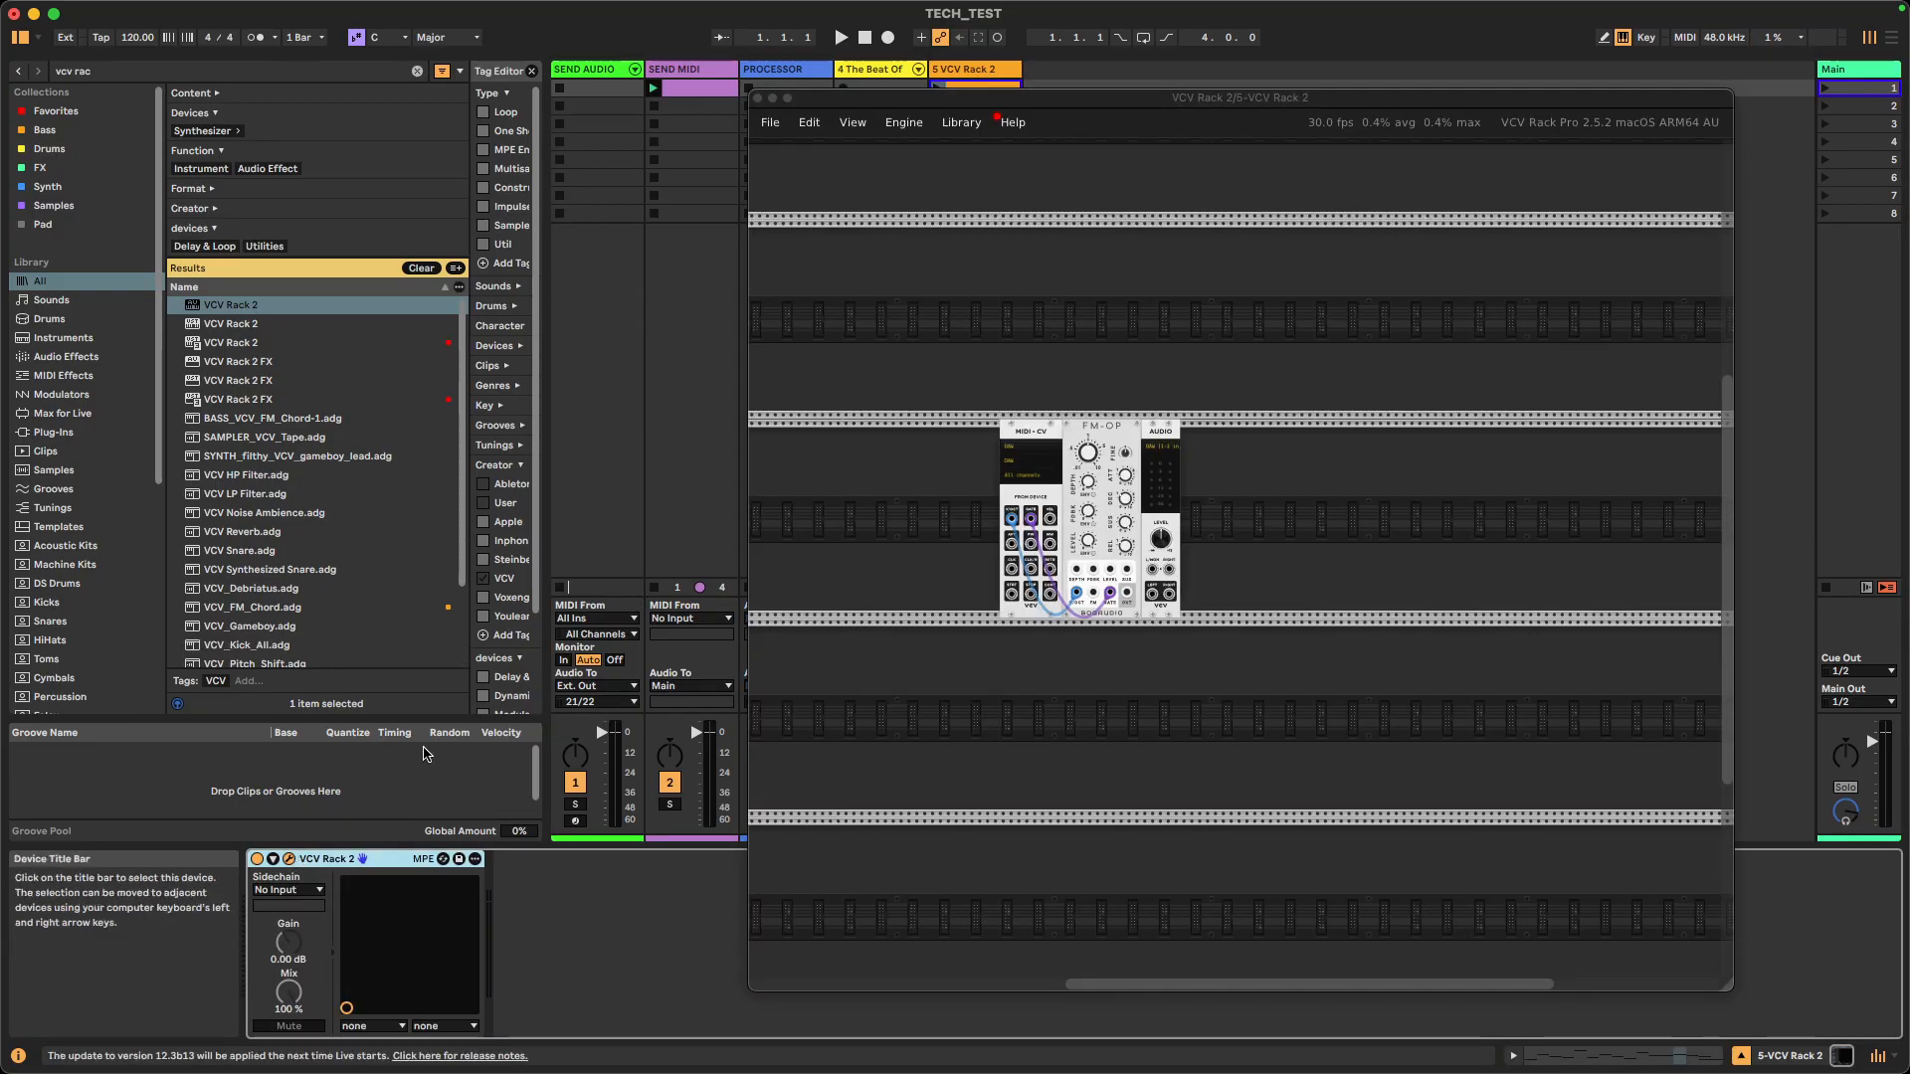
left_click_drag(977, 107, 1183, 142)
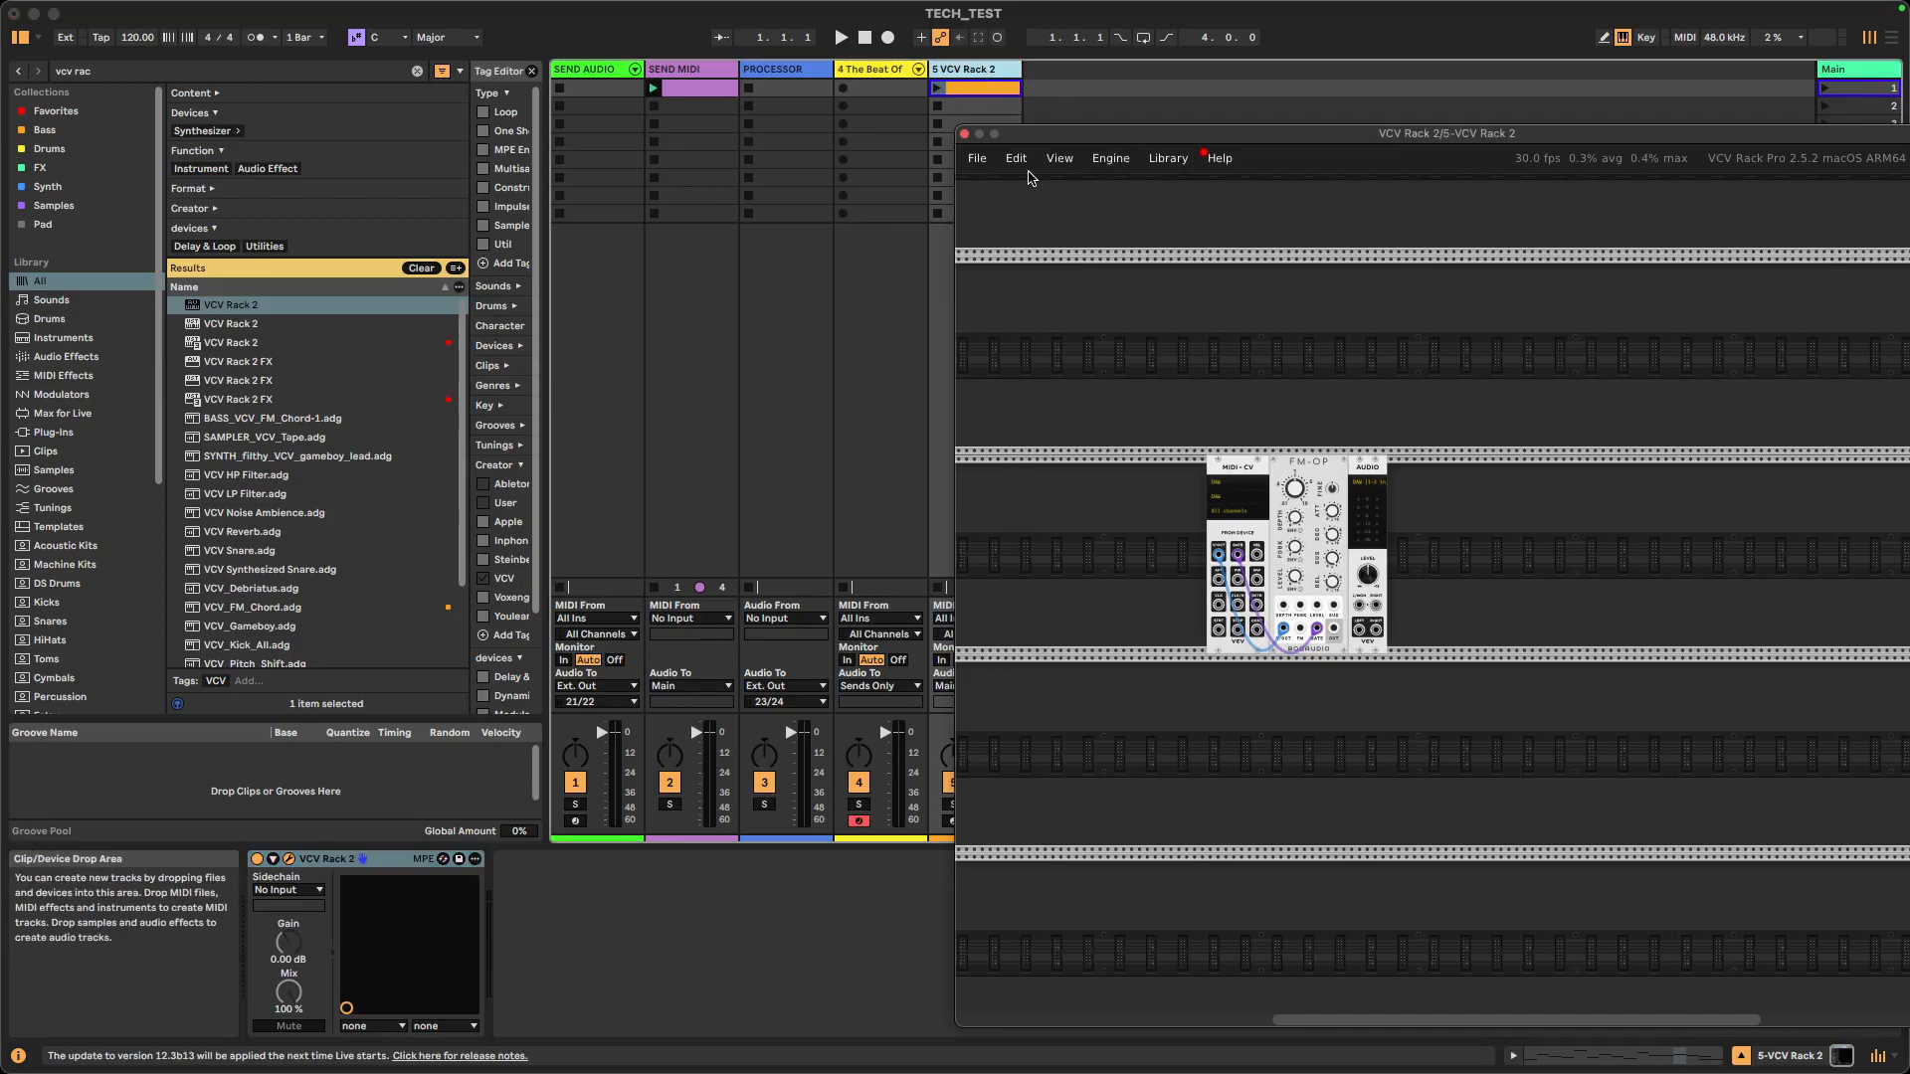
left_click_drag(1056, 138, 888, 249)
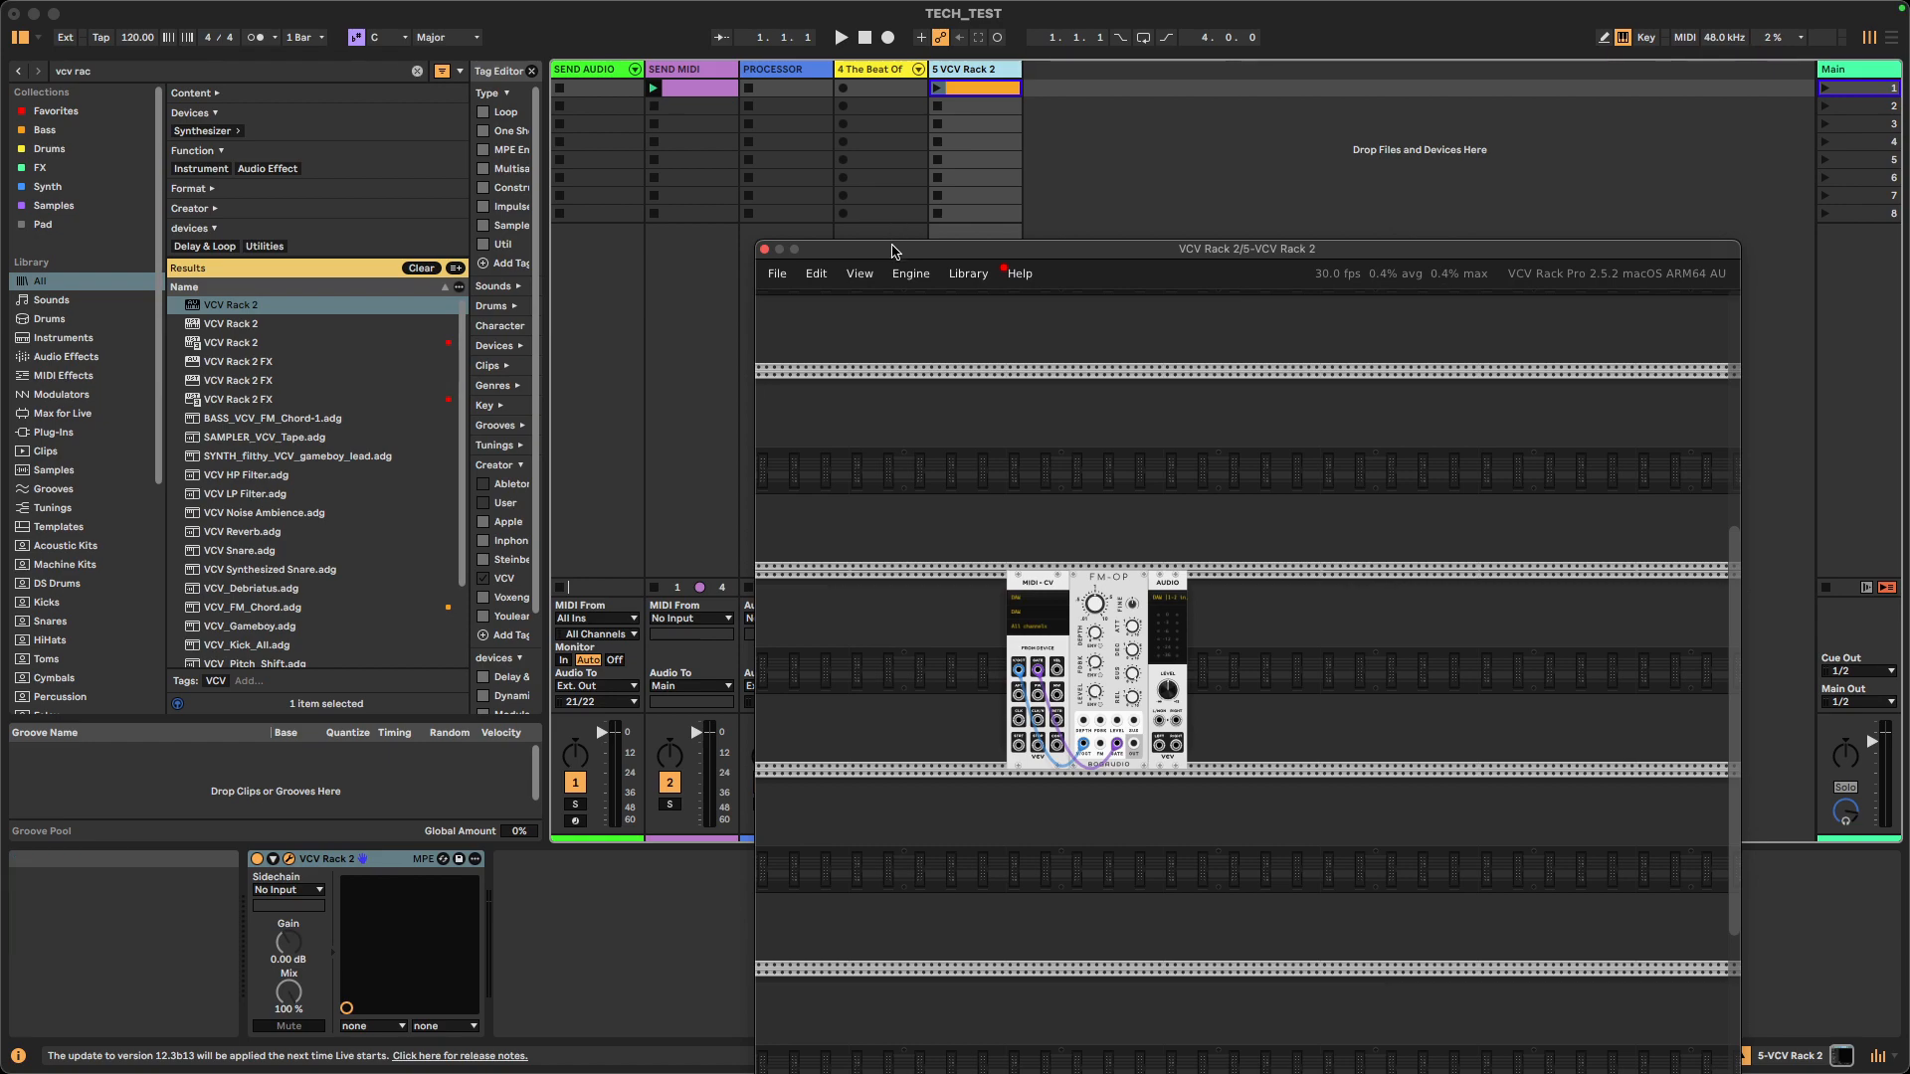
left_click_drag(892, 246, 882, 153)
scroll(894, 396, "down", 1)
left_click_drag(884, 390, 1205, 637)
left_click_drag(1405, 861, 1261, 797)
left_click(1262, 798)
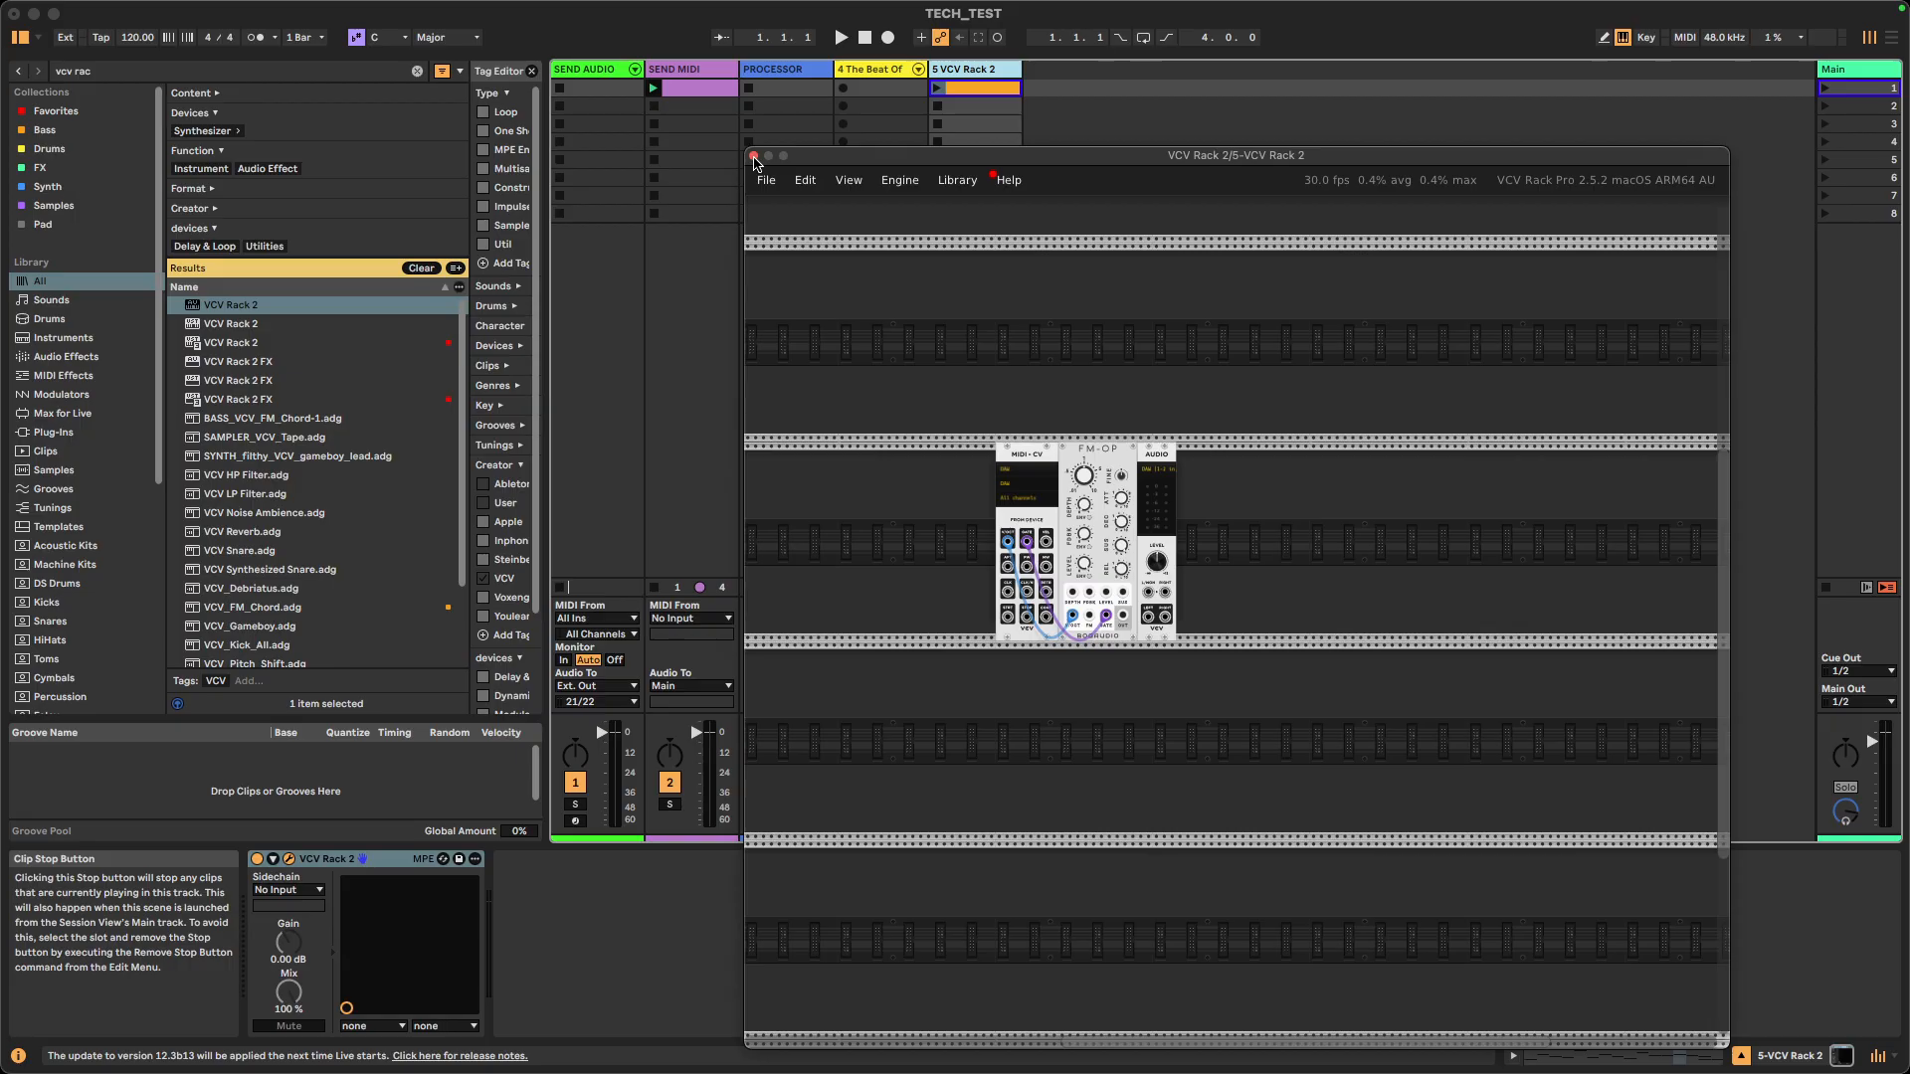
- Close the VCV Rack 2 plug-in window and return to the VCV Rack 2 track in the session
left_click(753, 156)
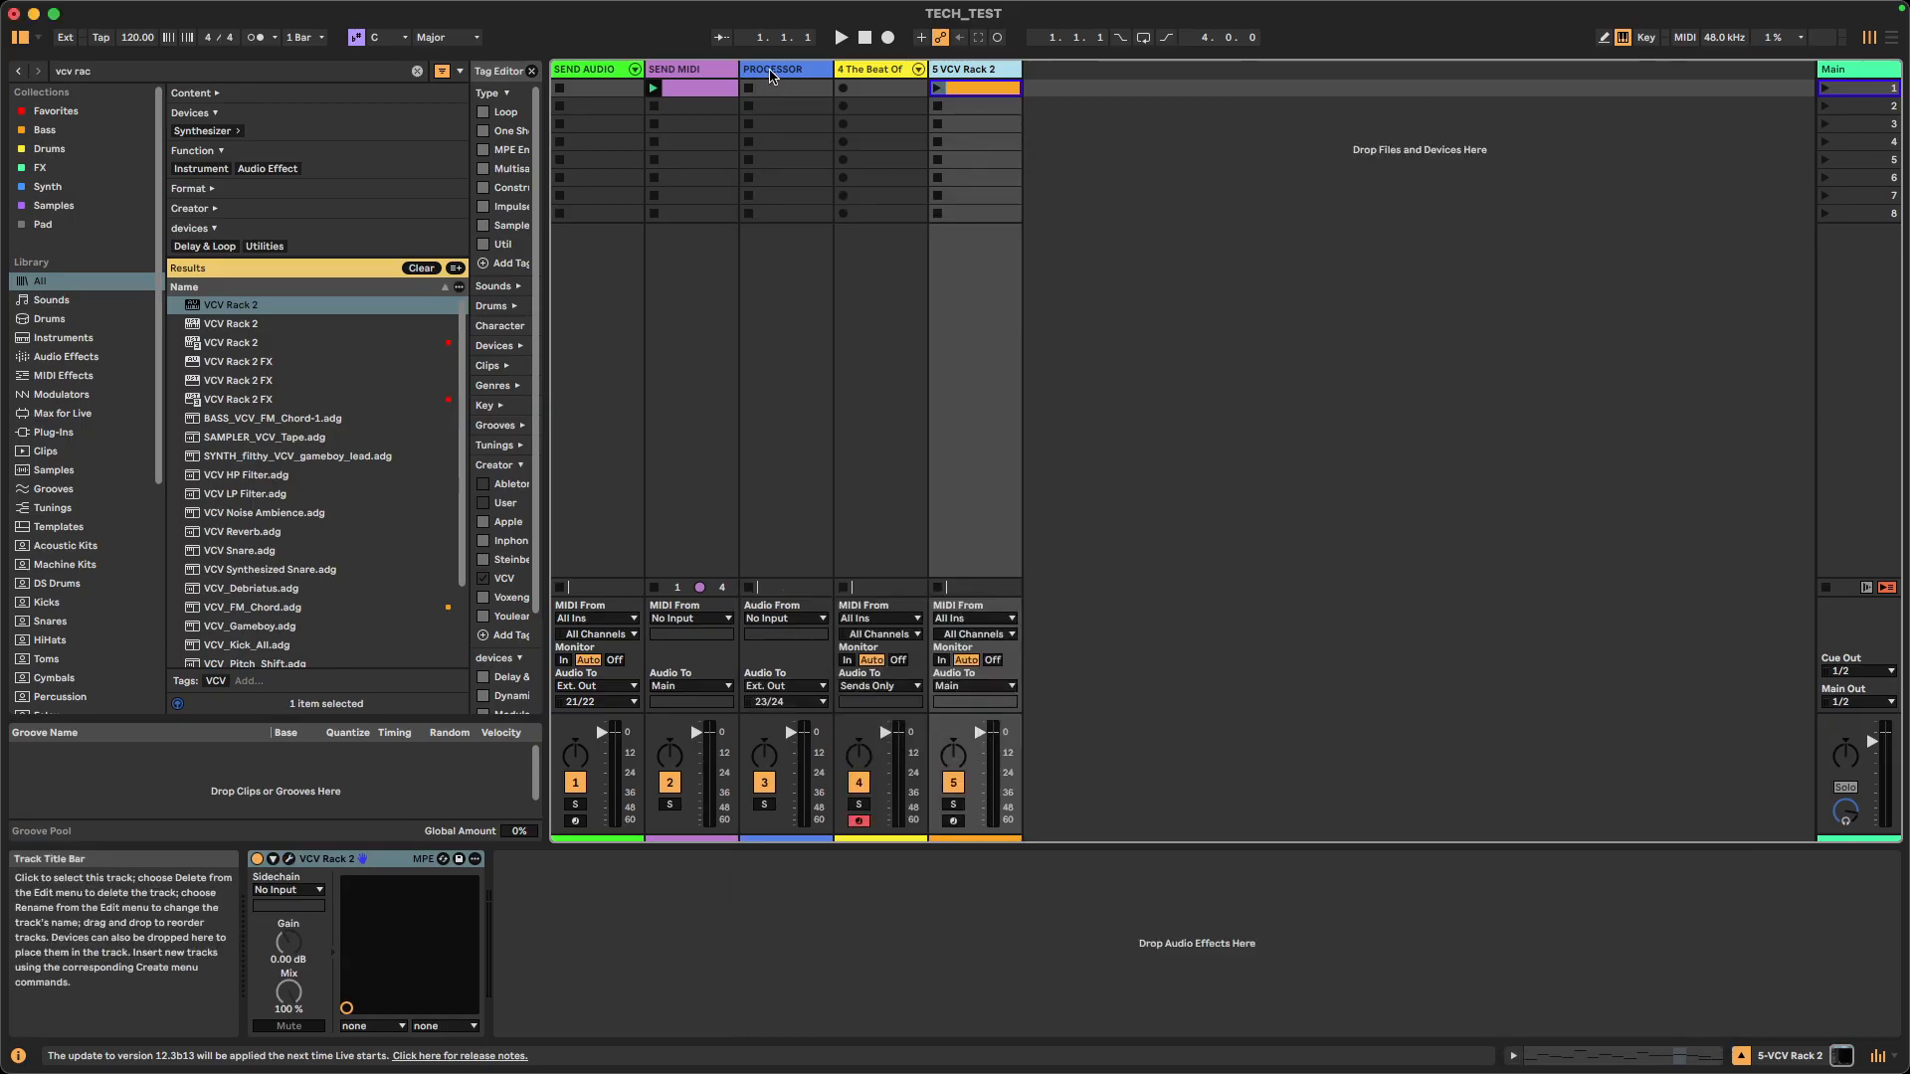
left_click(1138, 219)
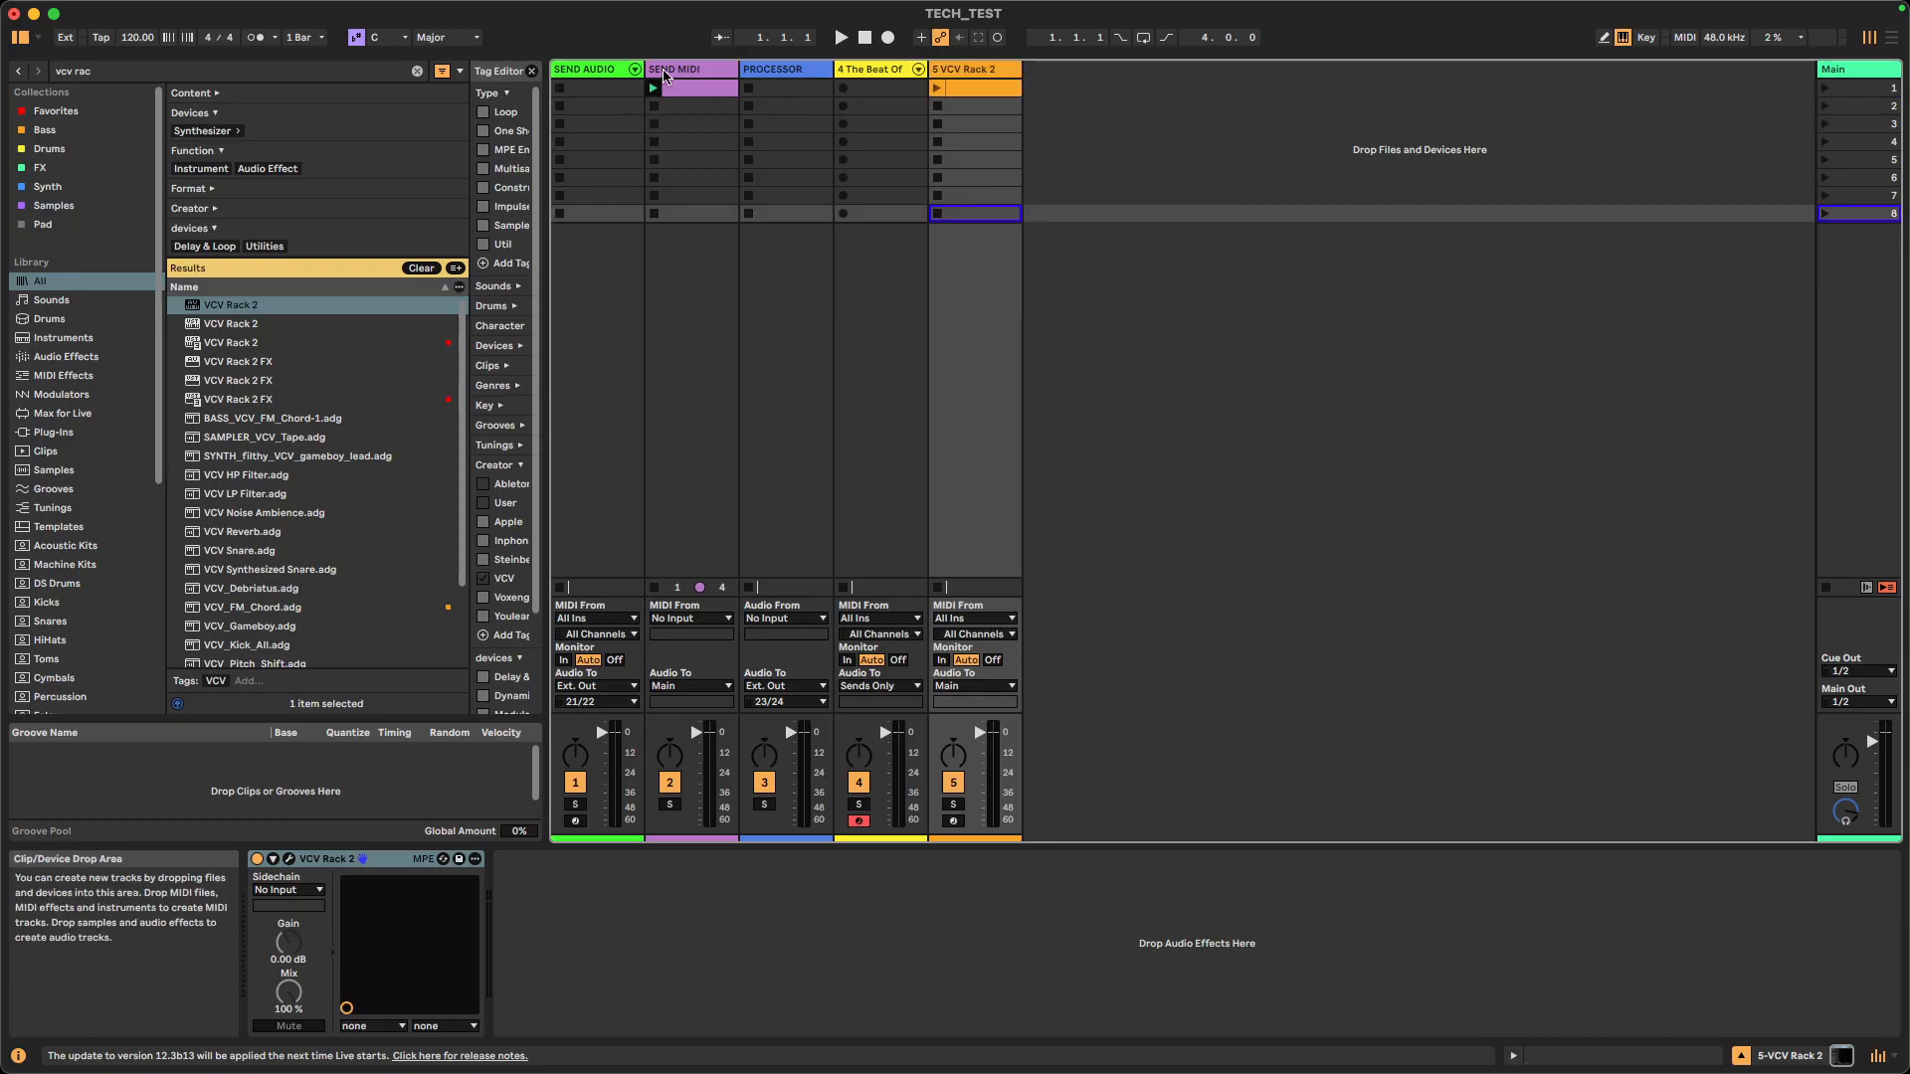
left_click(963, 74)
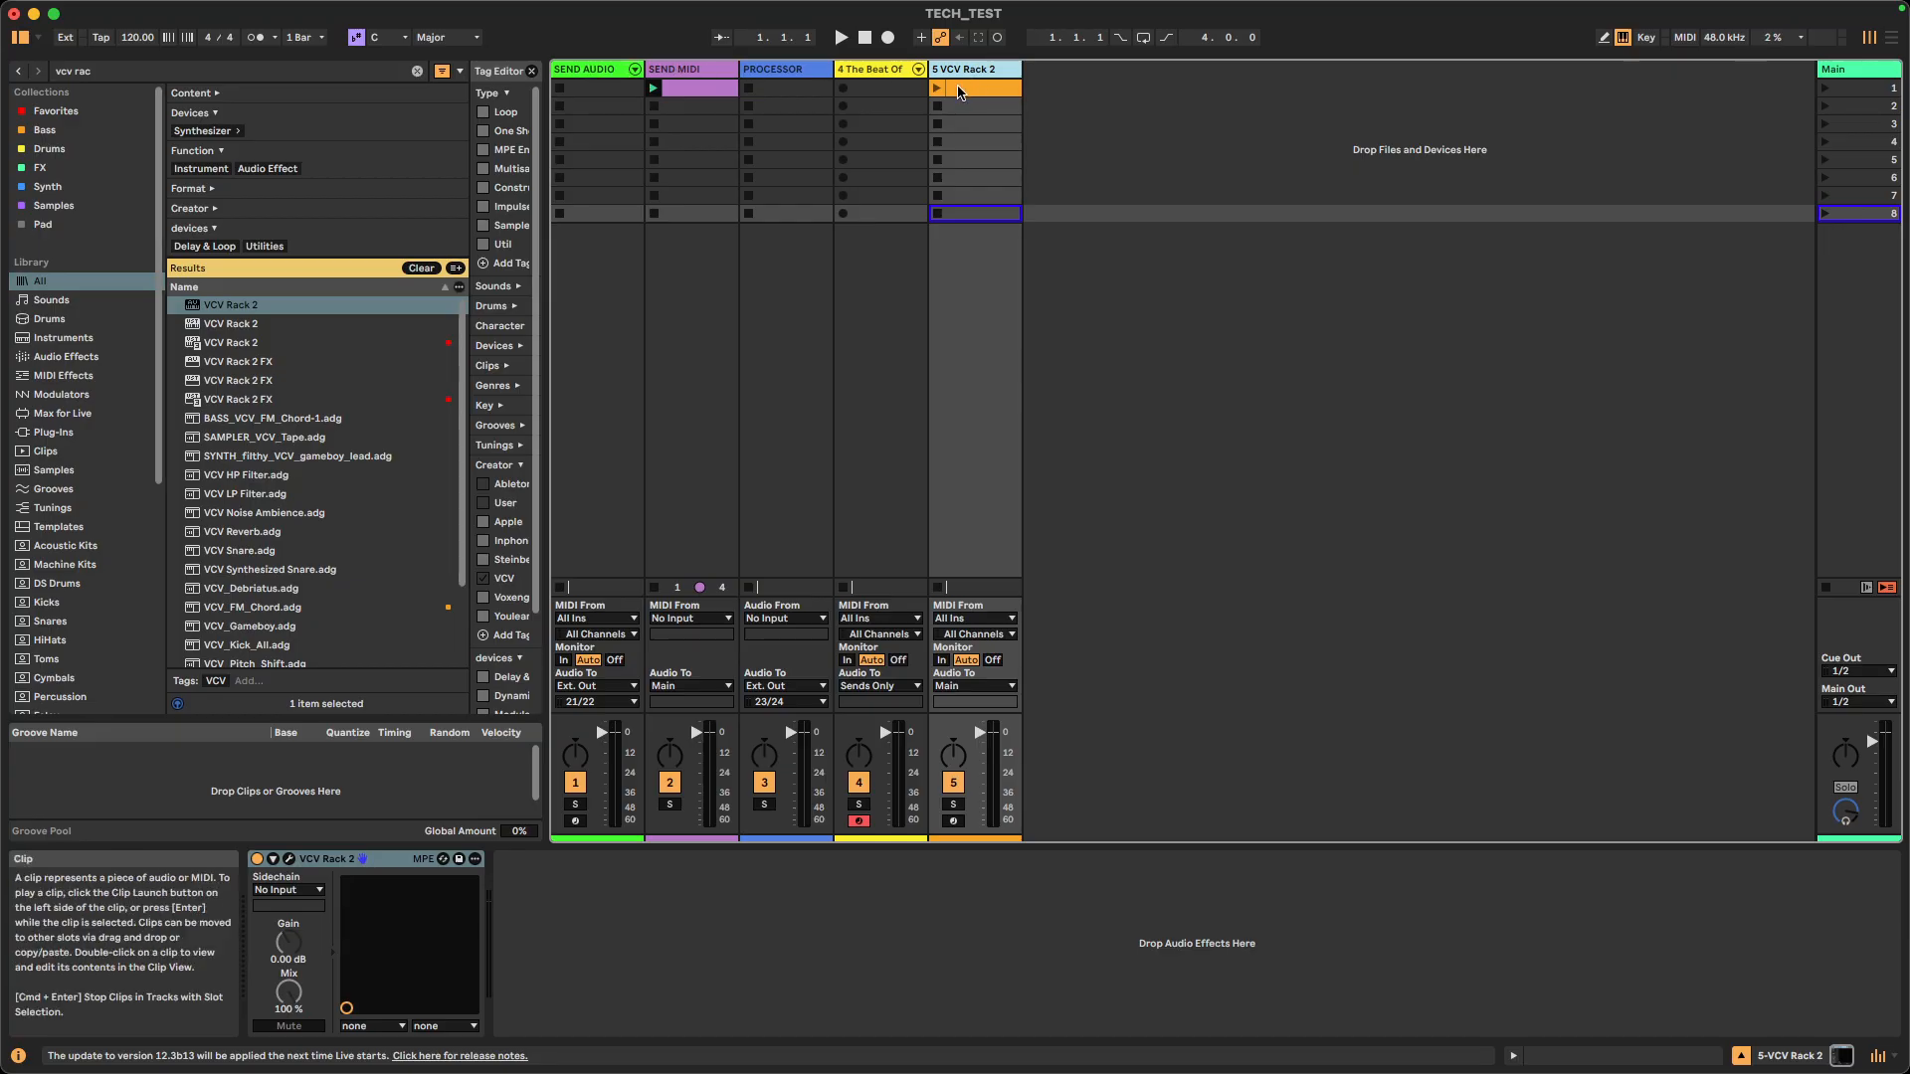
left_click(784, 72)
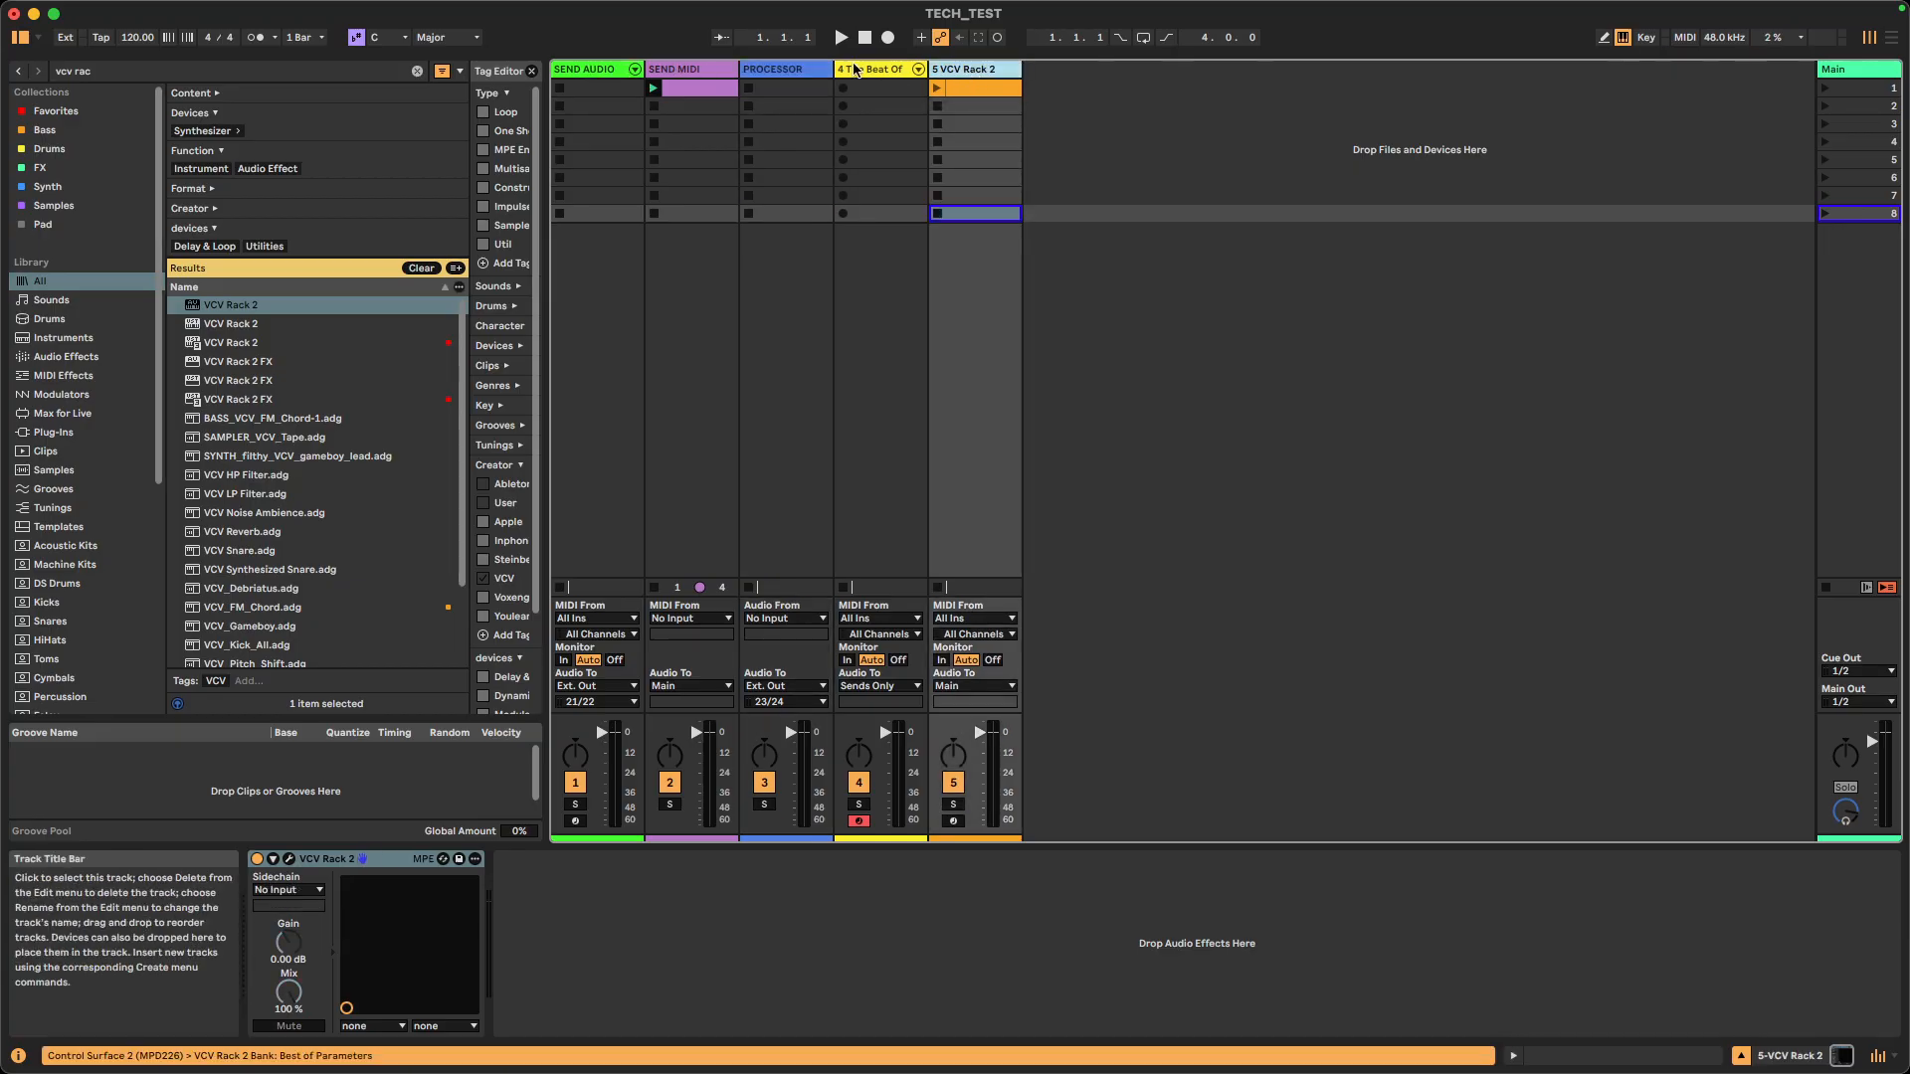
- Open the VCV Rack 2 FX window on the PROCESSOR track to view its patch, then close it
left_click(289, 858)
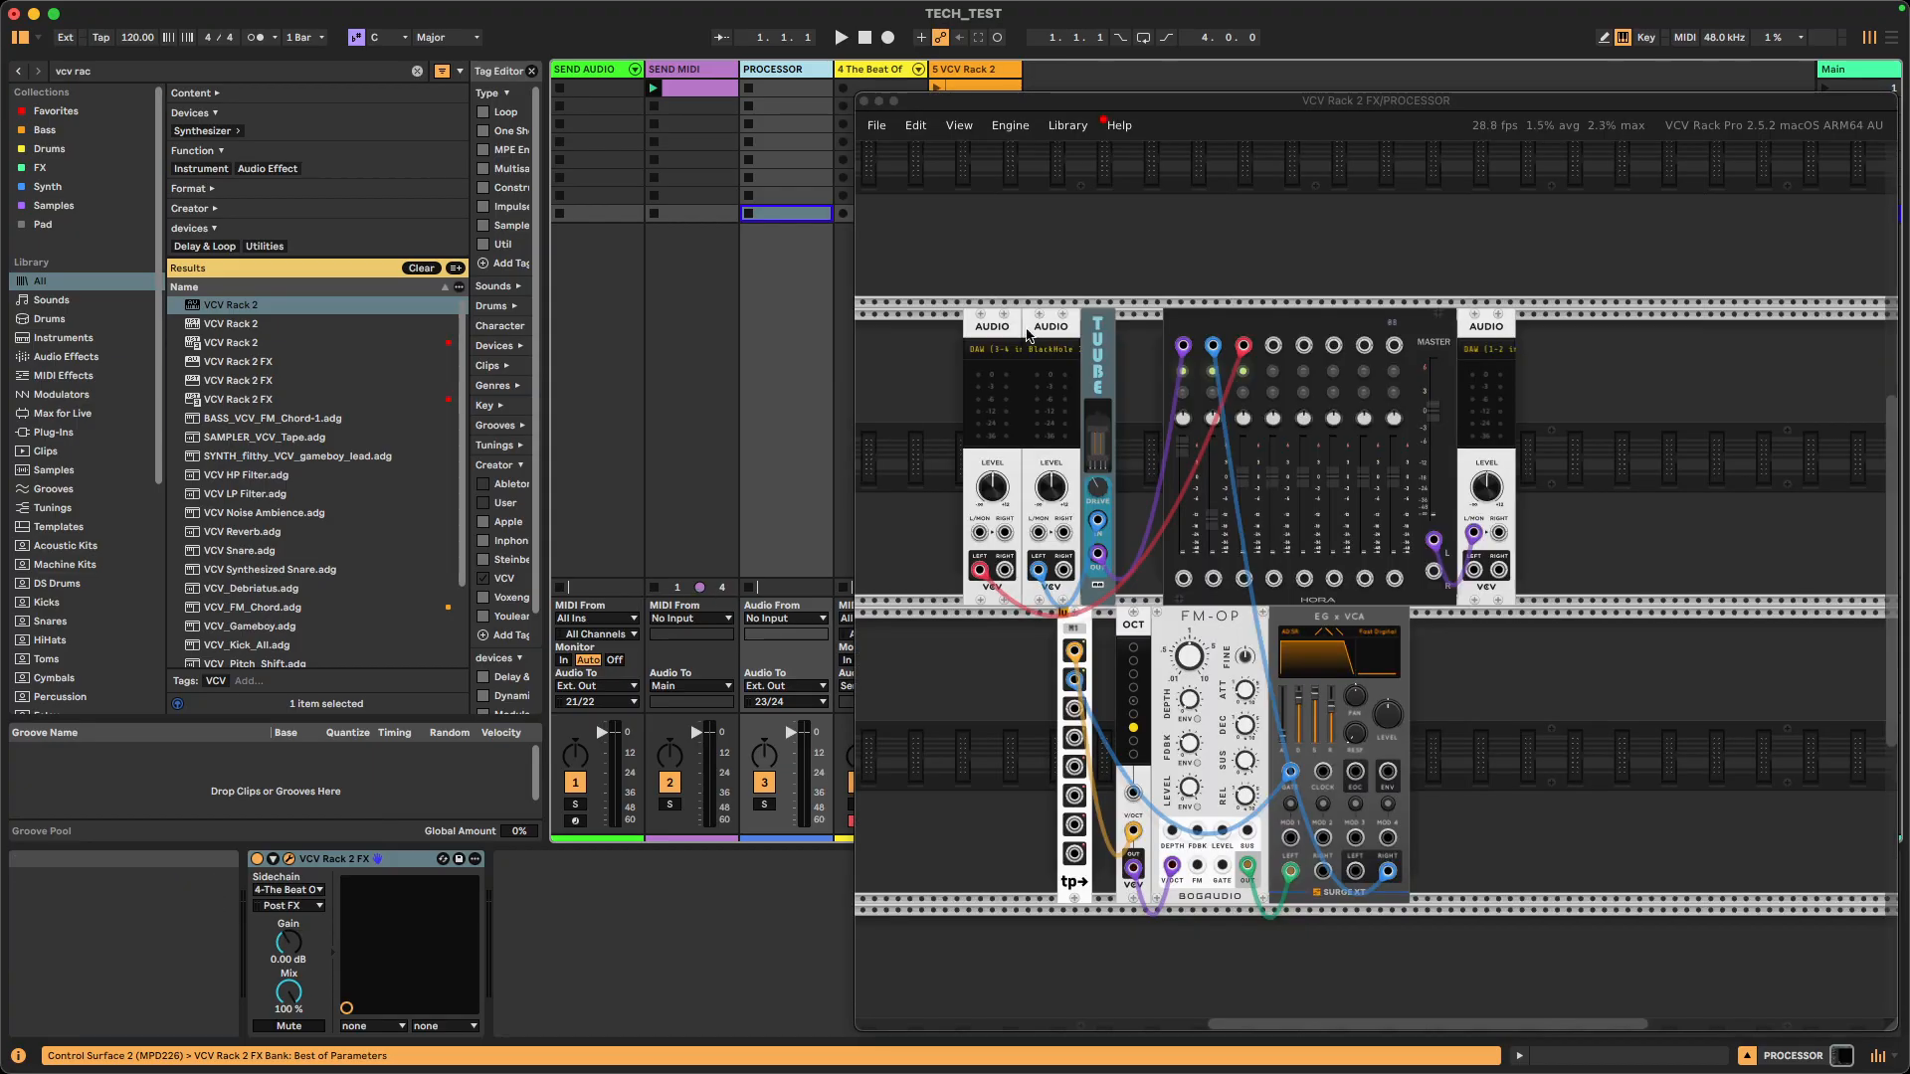
left_click_drag(984, 222, 1558, 911)
left_click(1559, 911)
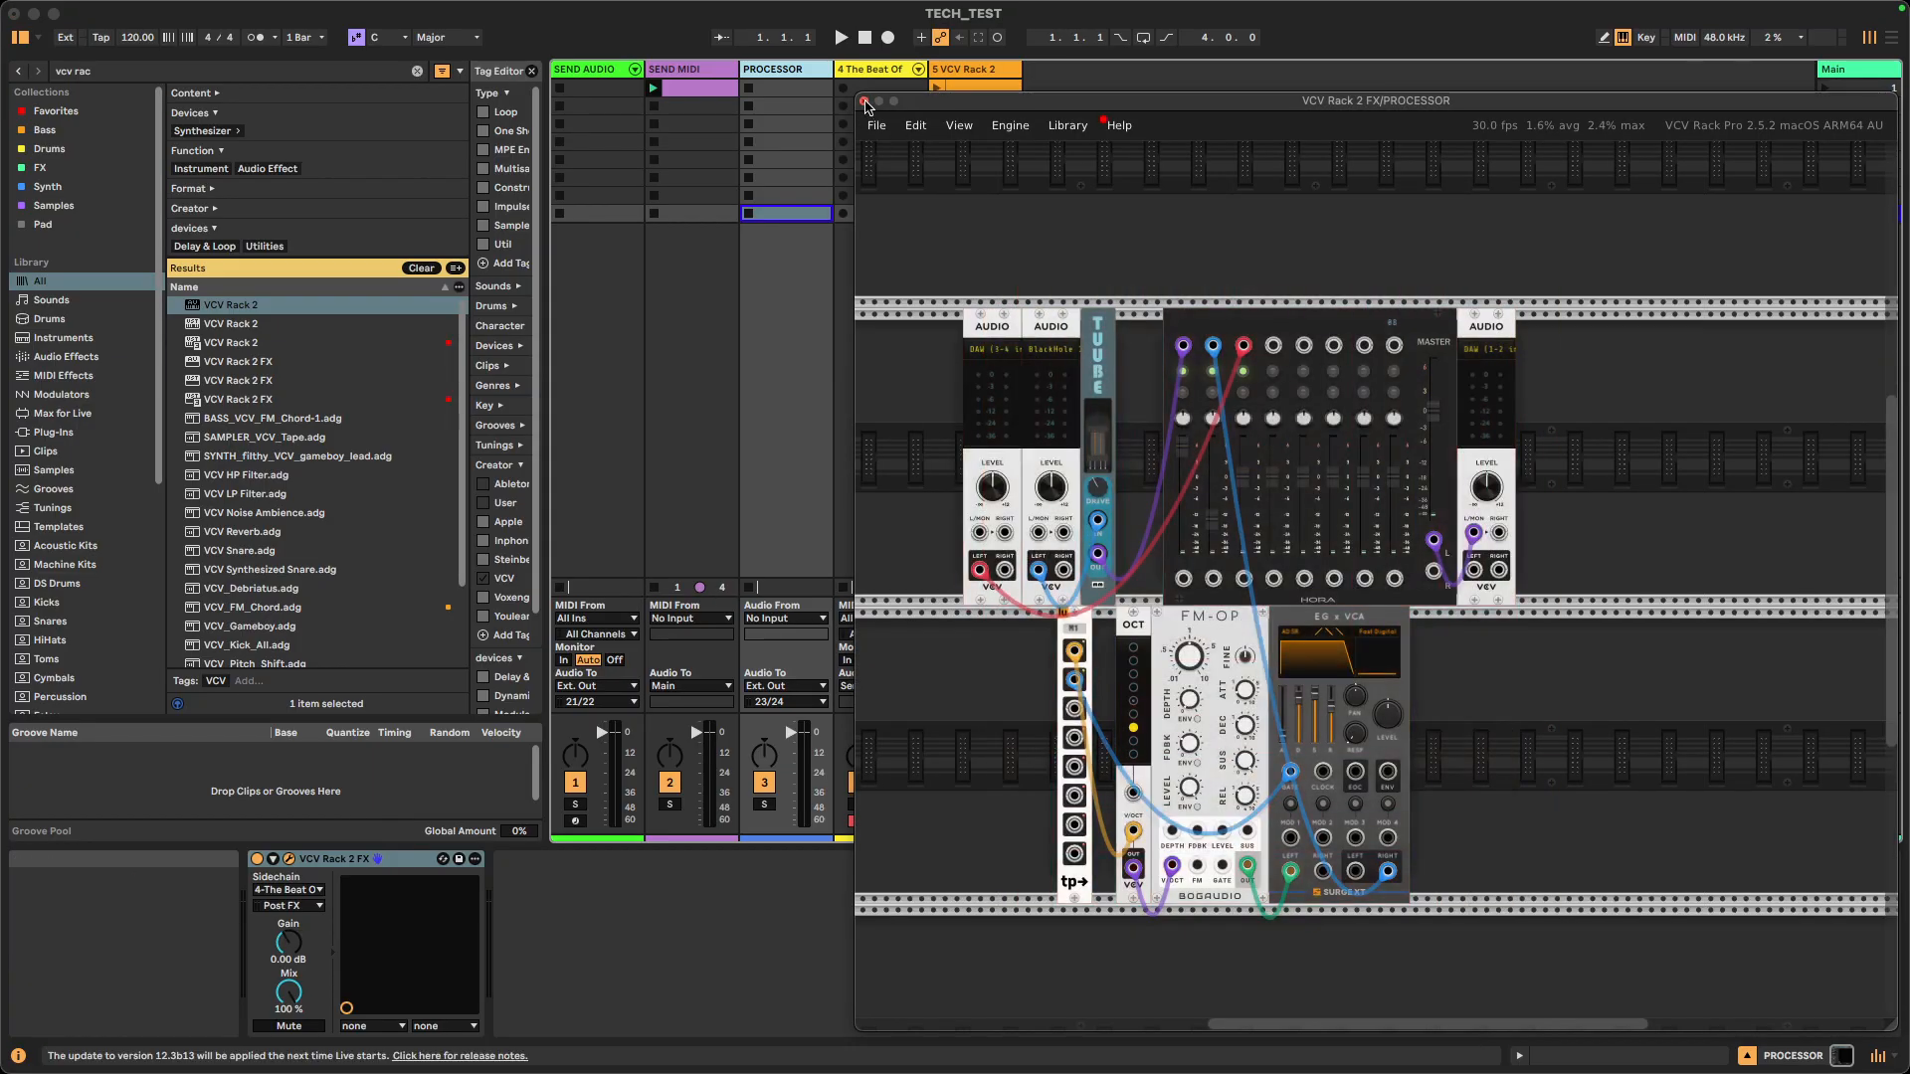
left_click(864, 102)
left_click(1106, 199)
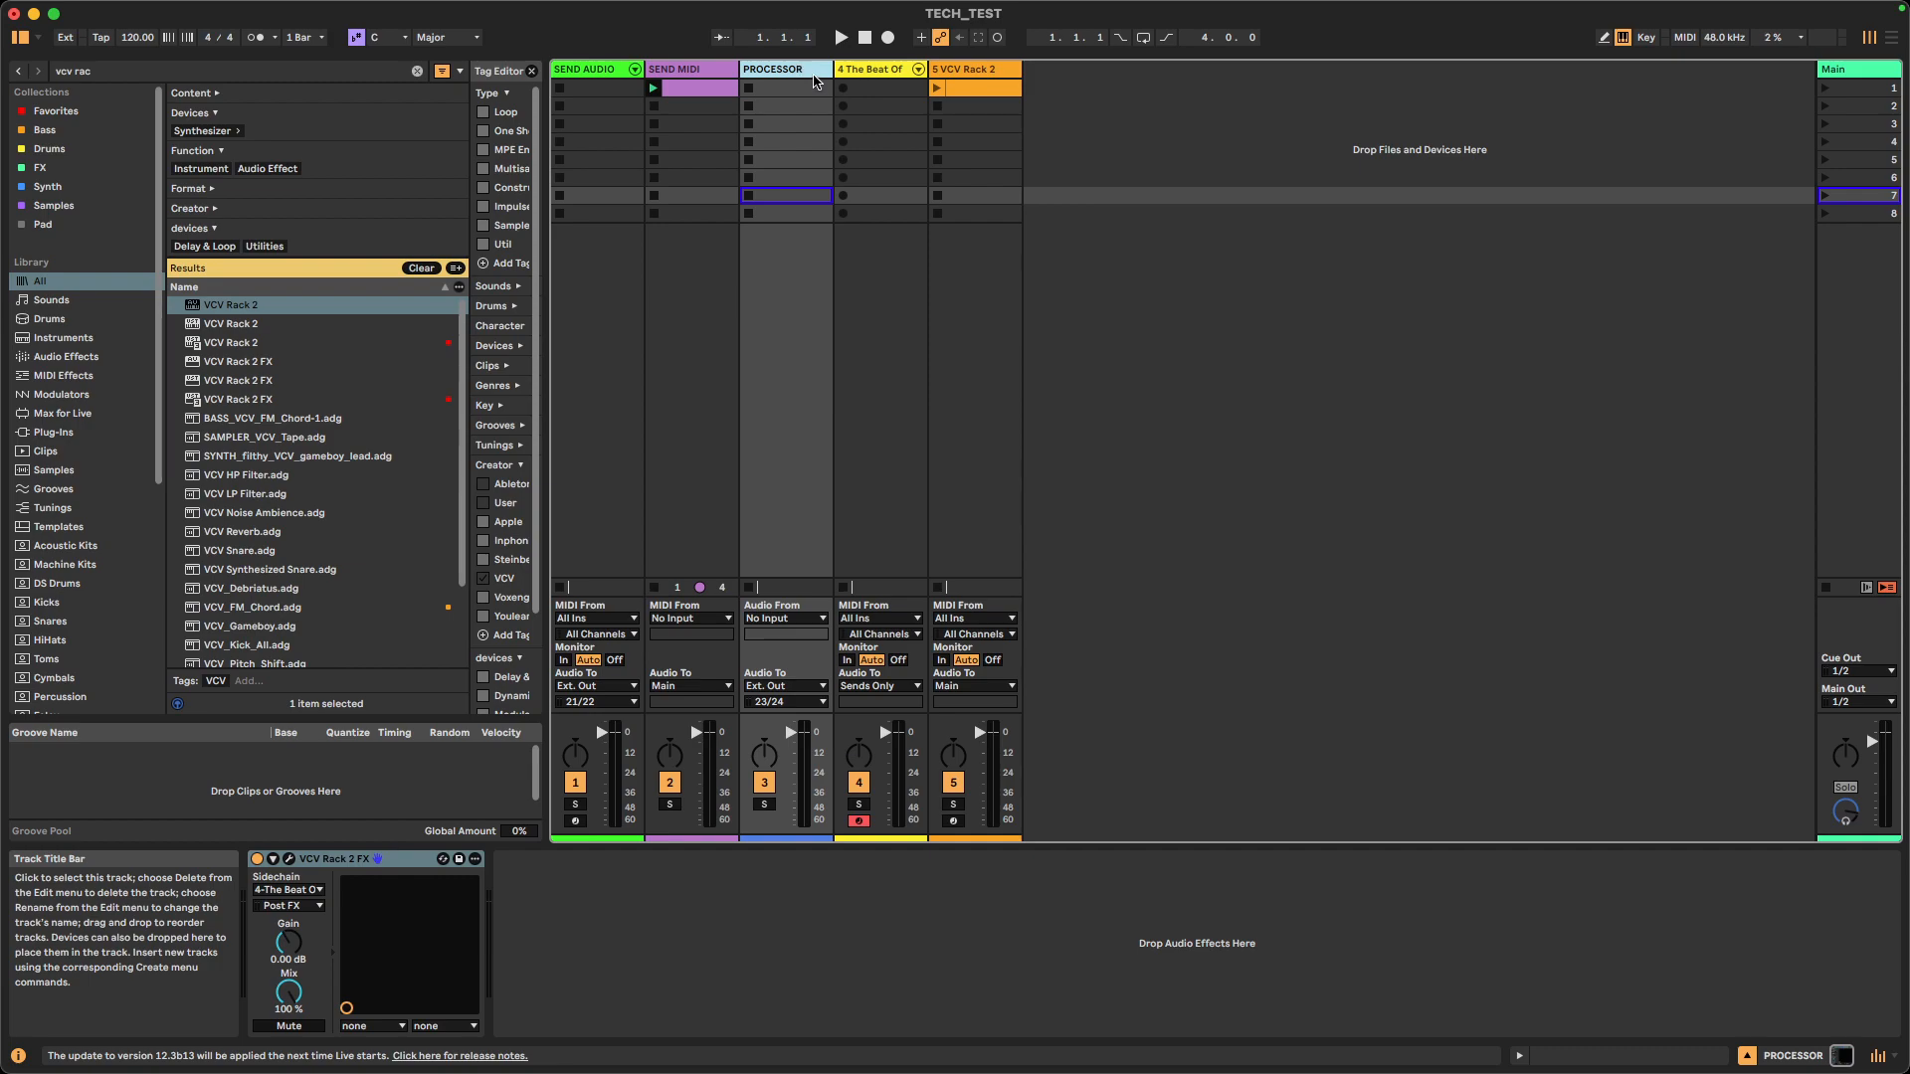
- Look through the devices on all five tracks, ending on the PROCESSOR track
left_click(604, 74)
left_click(707, 70)
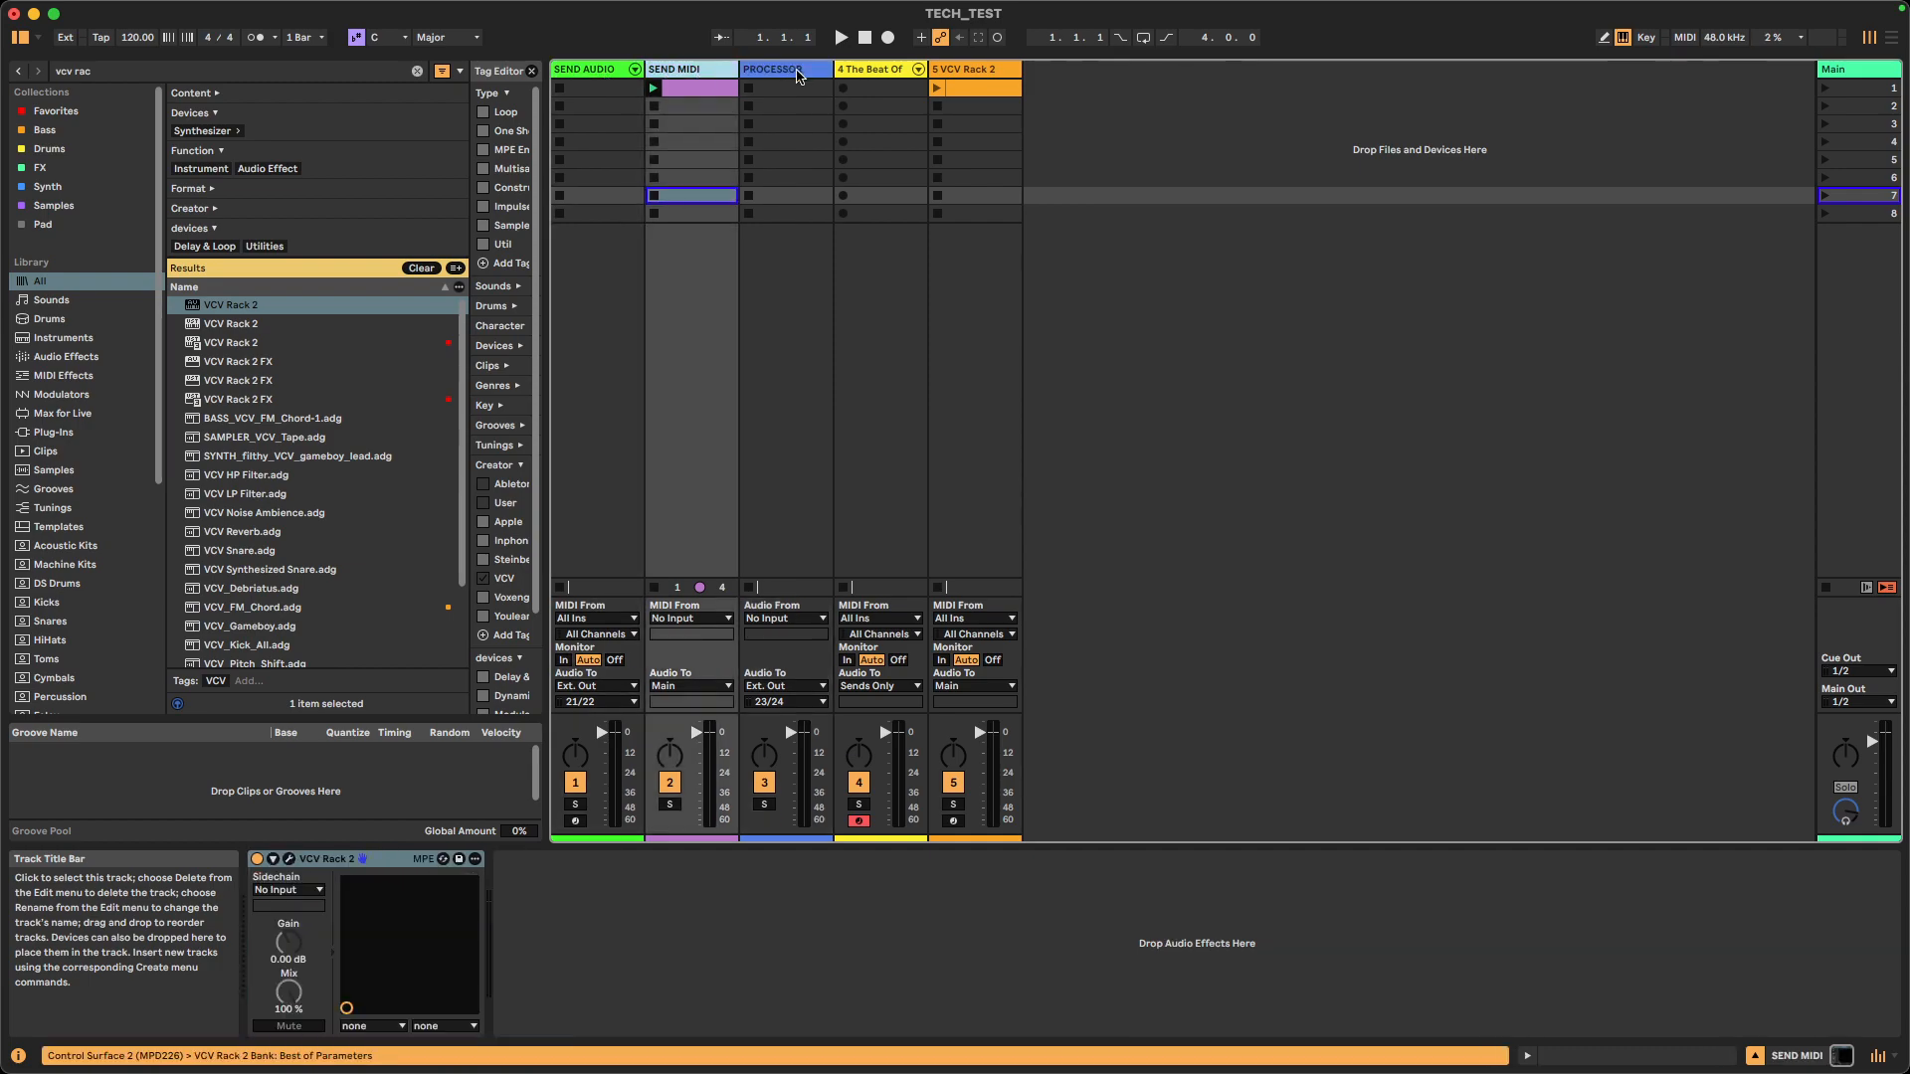
left_click(795, 72)
left_click(909, 77)
left_click(965, 76)
left_click(870, 72)
left_click(785, 71)
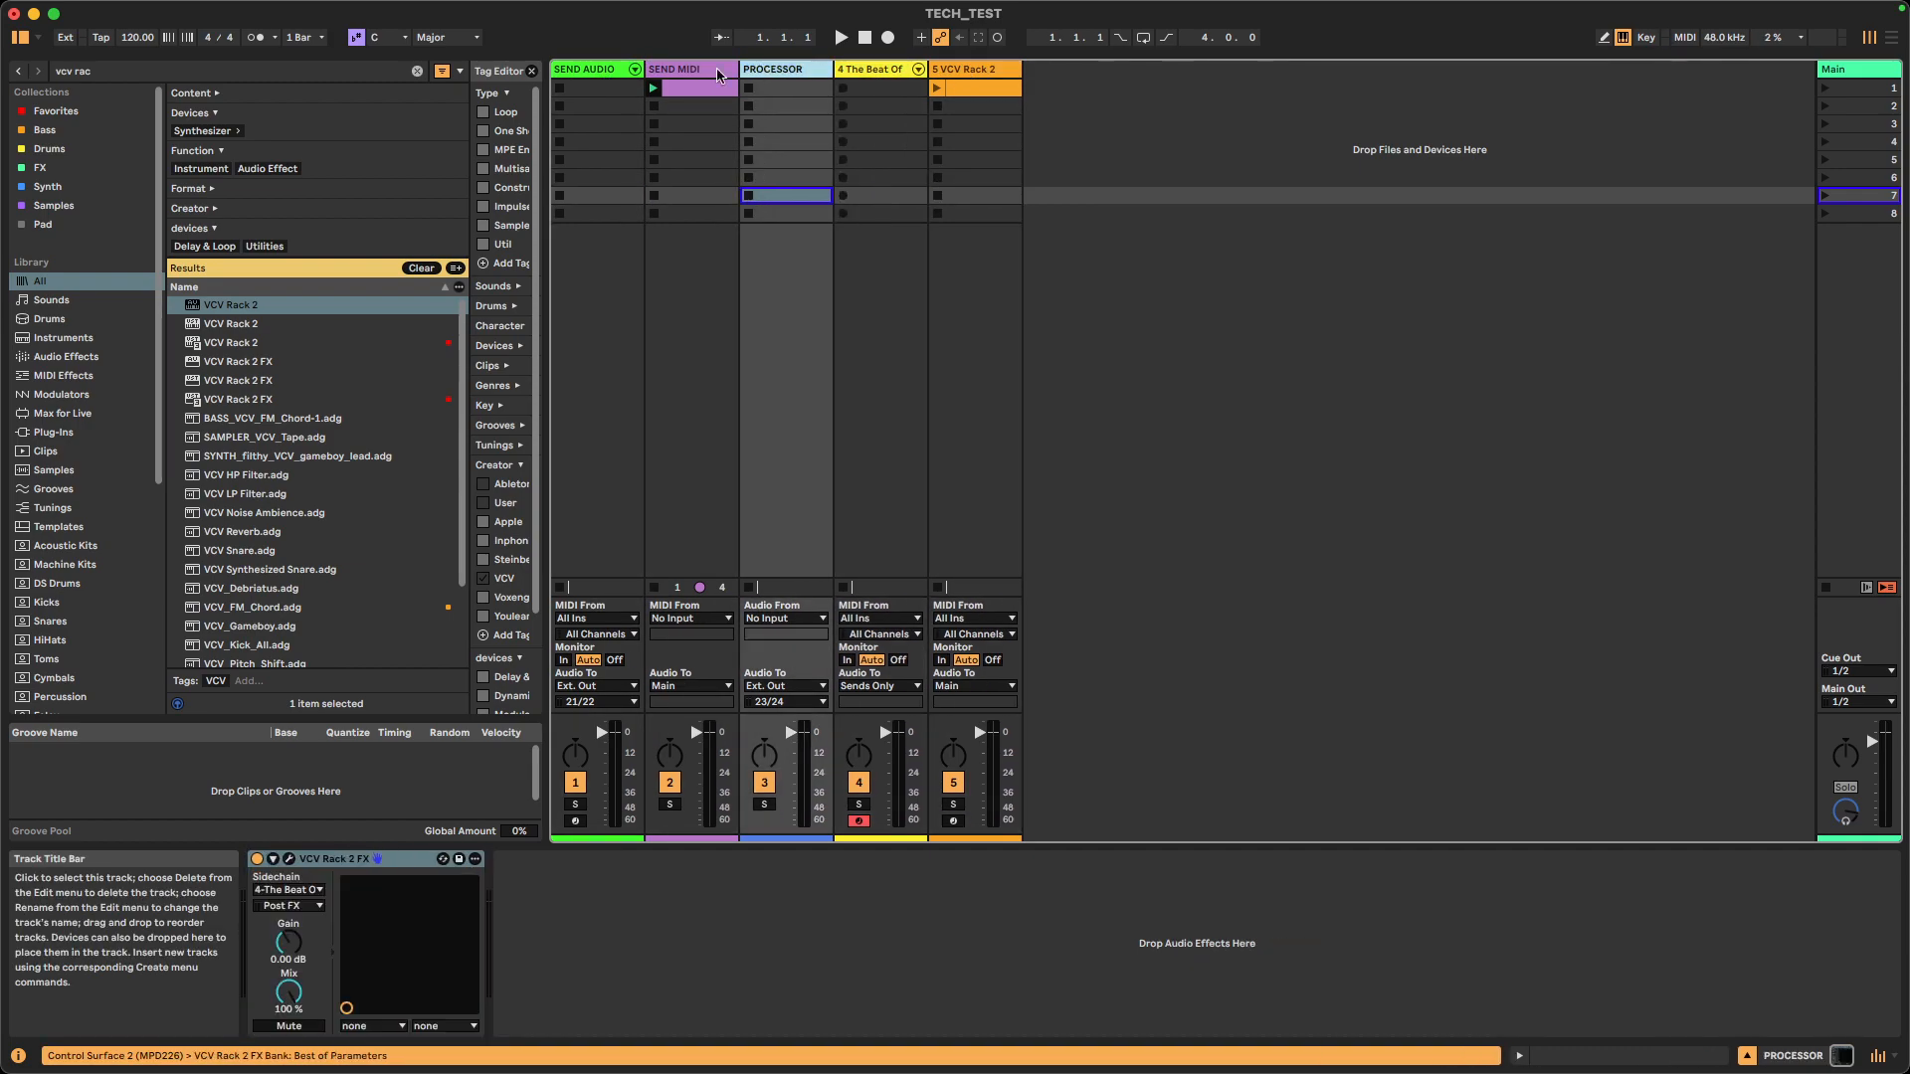
left_click(664, 76)
left_click(607, 74)
left_click(701, 72)
left_click(803, 71)
left_click(895, 76)
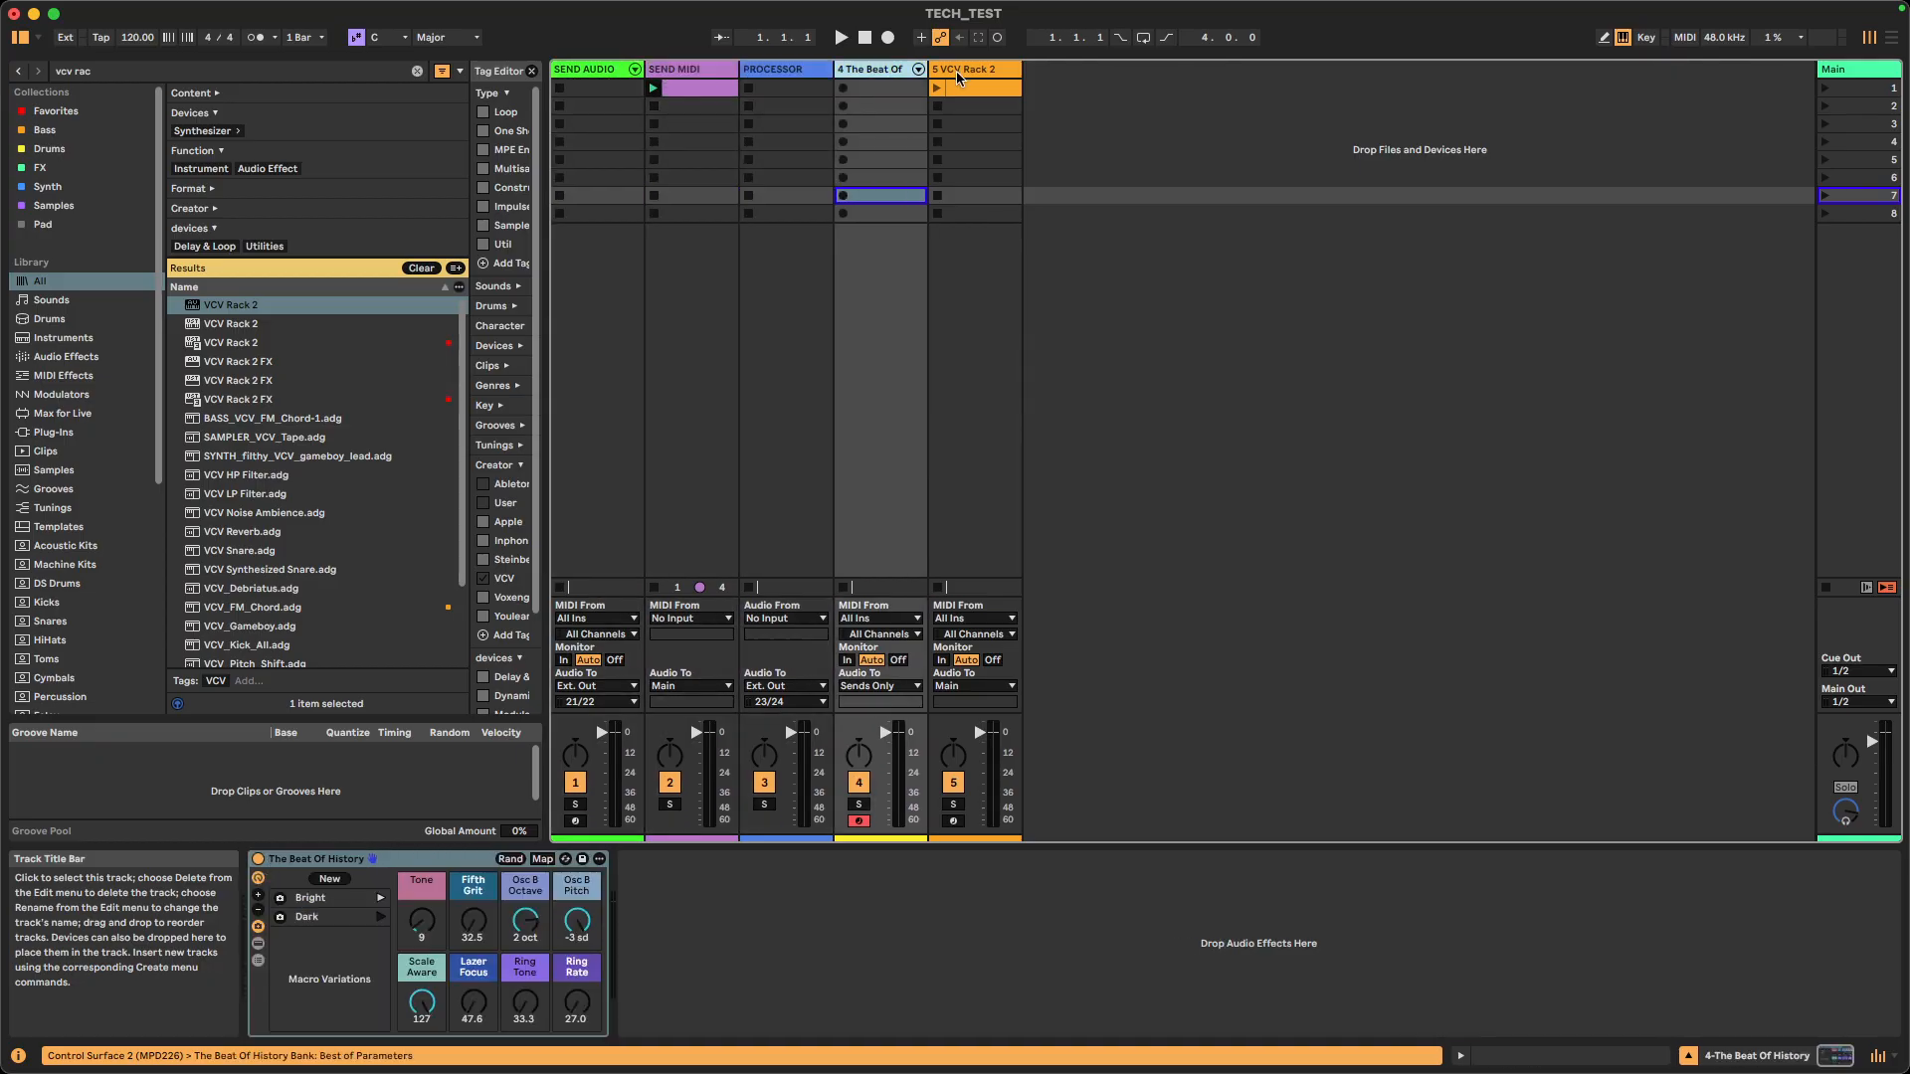
left_click(960, 71)
left_click(781, 71)
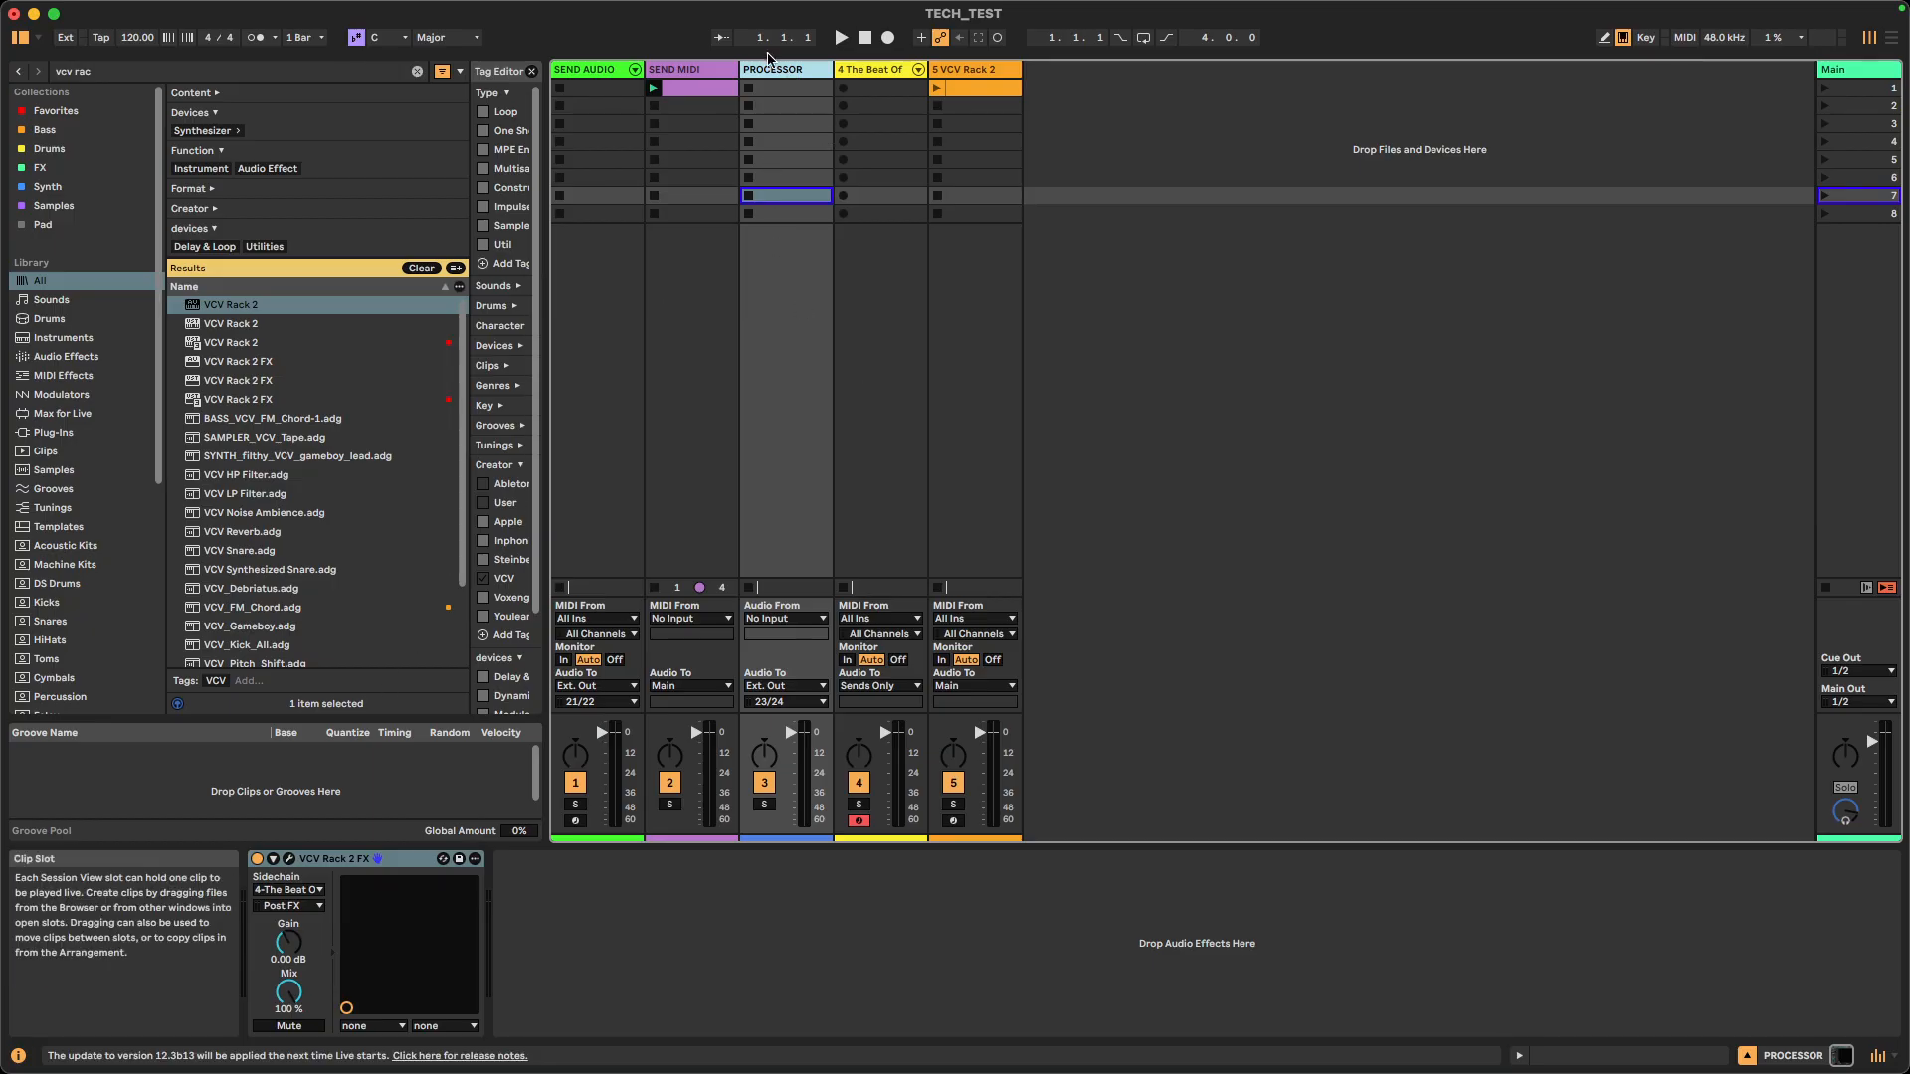
- Select the VCV Rack 2 track, then The Beat Of History track to check its device and output routing
left_click(950, 74)
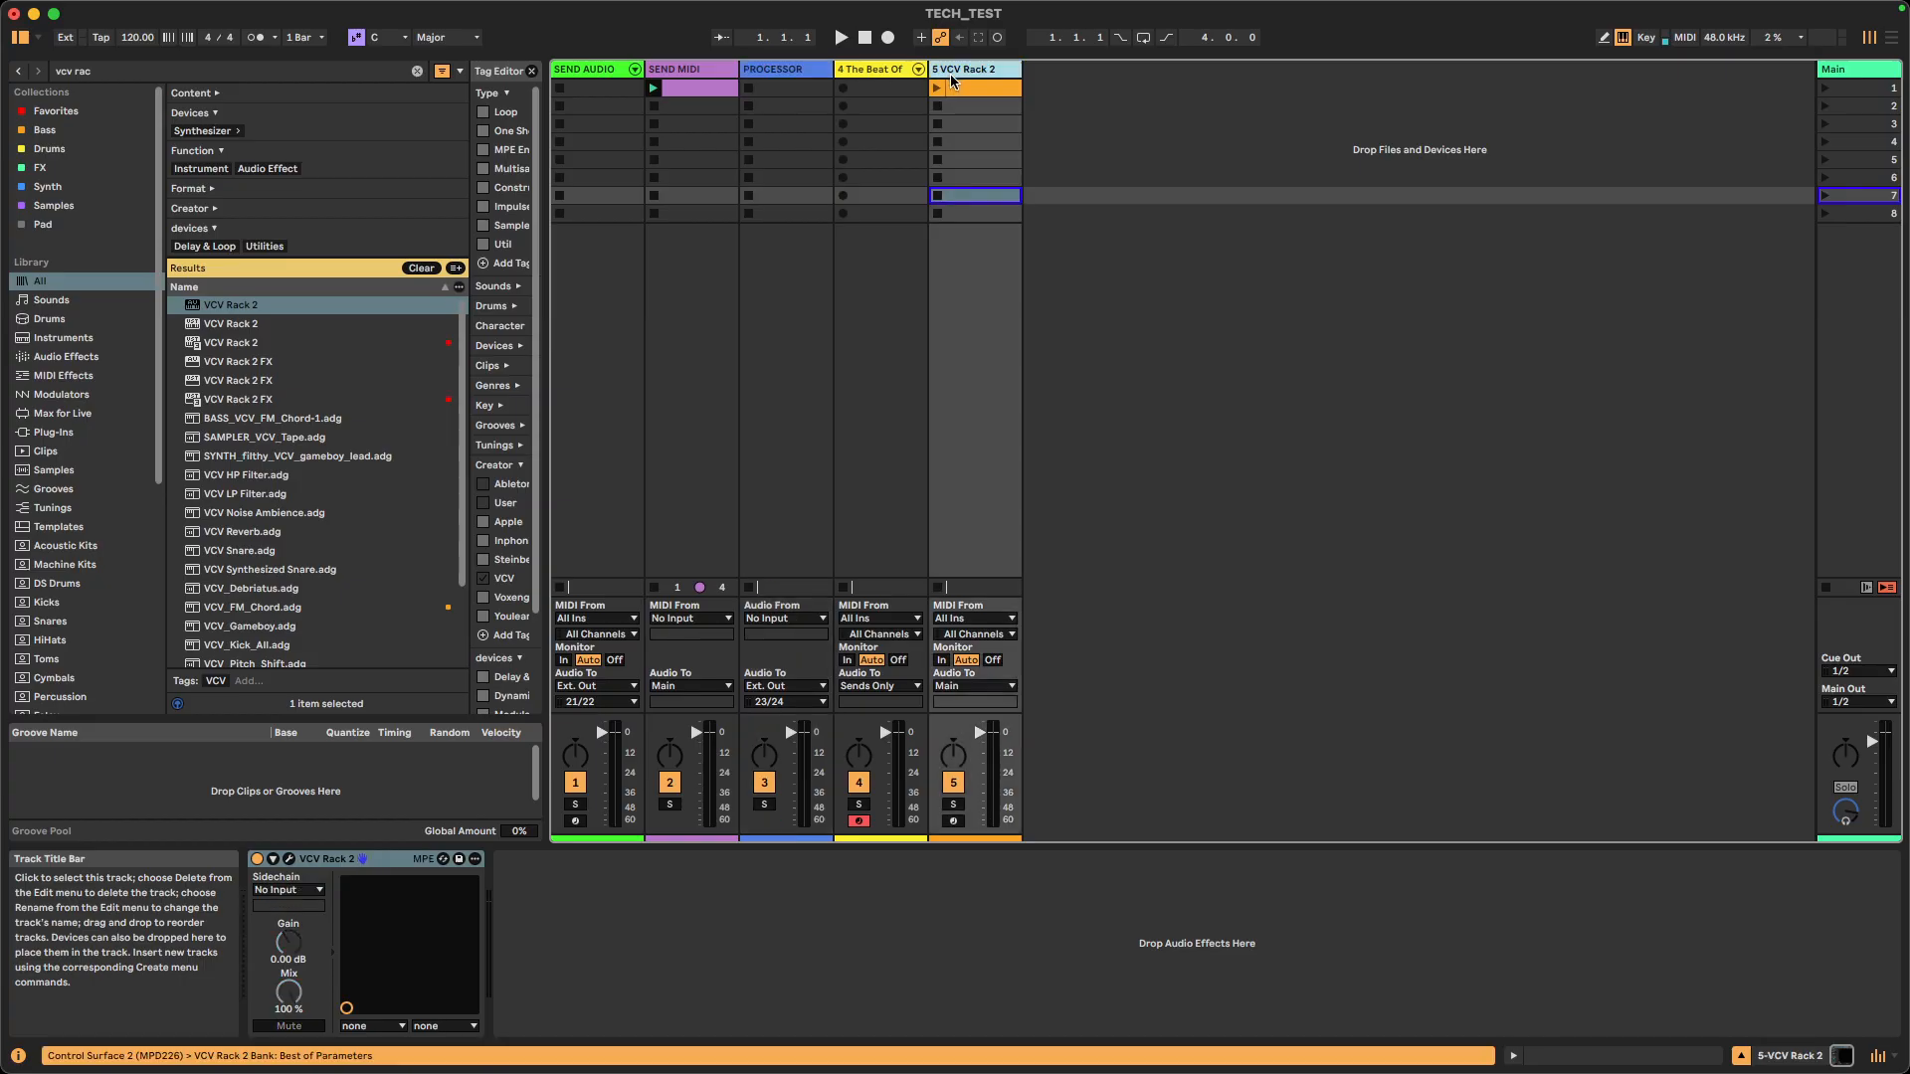
key("Left")
key("Right")
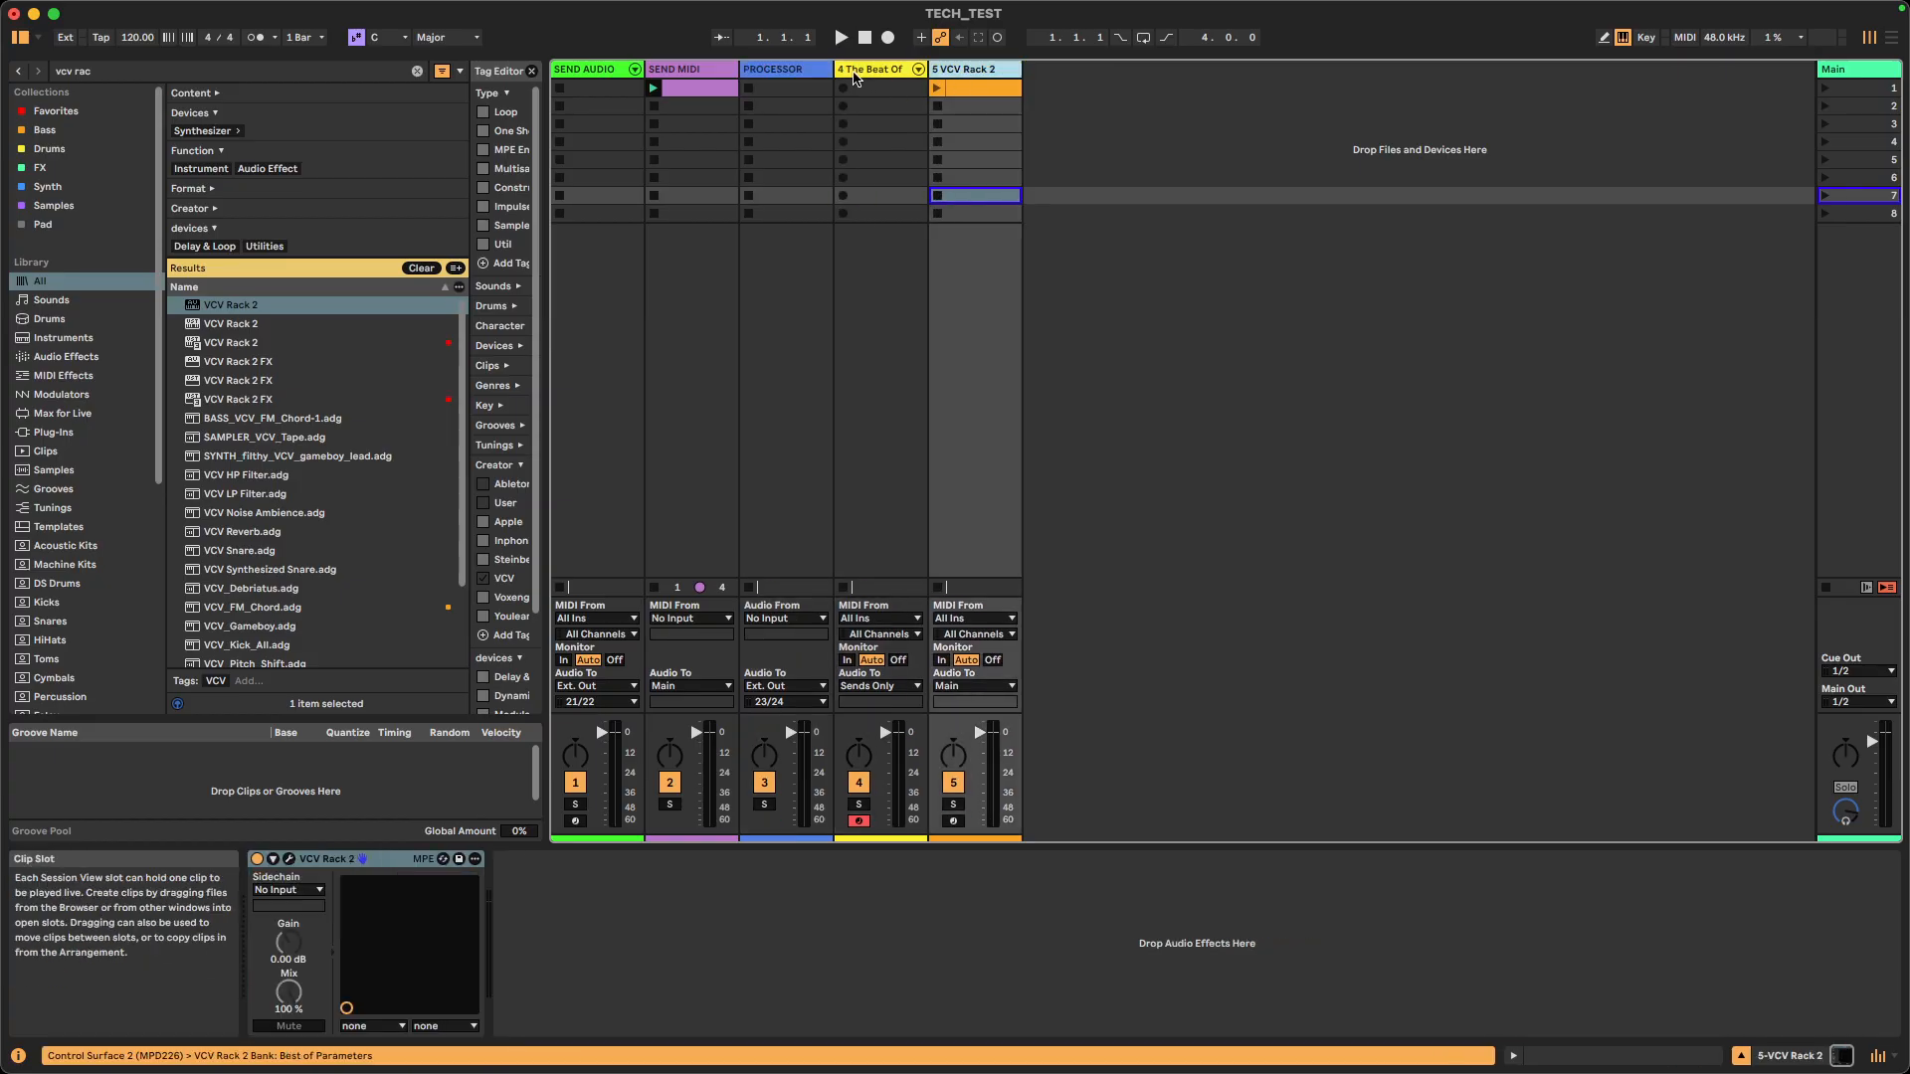
key("Left")
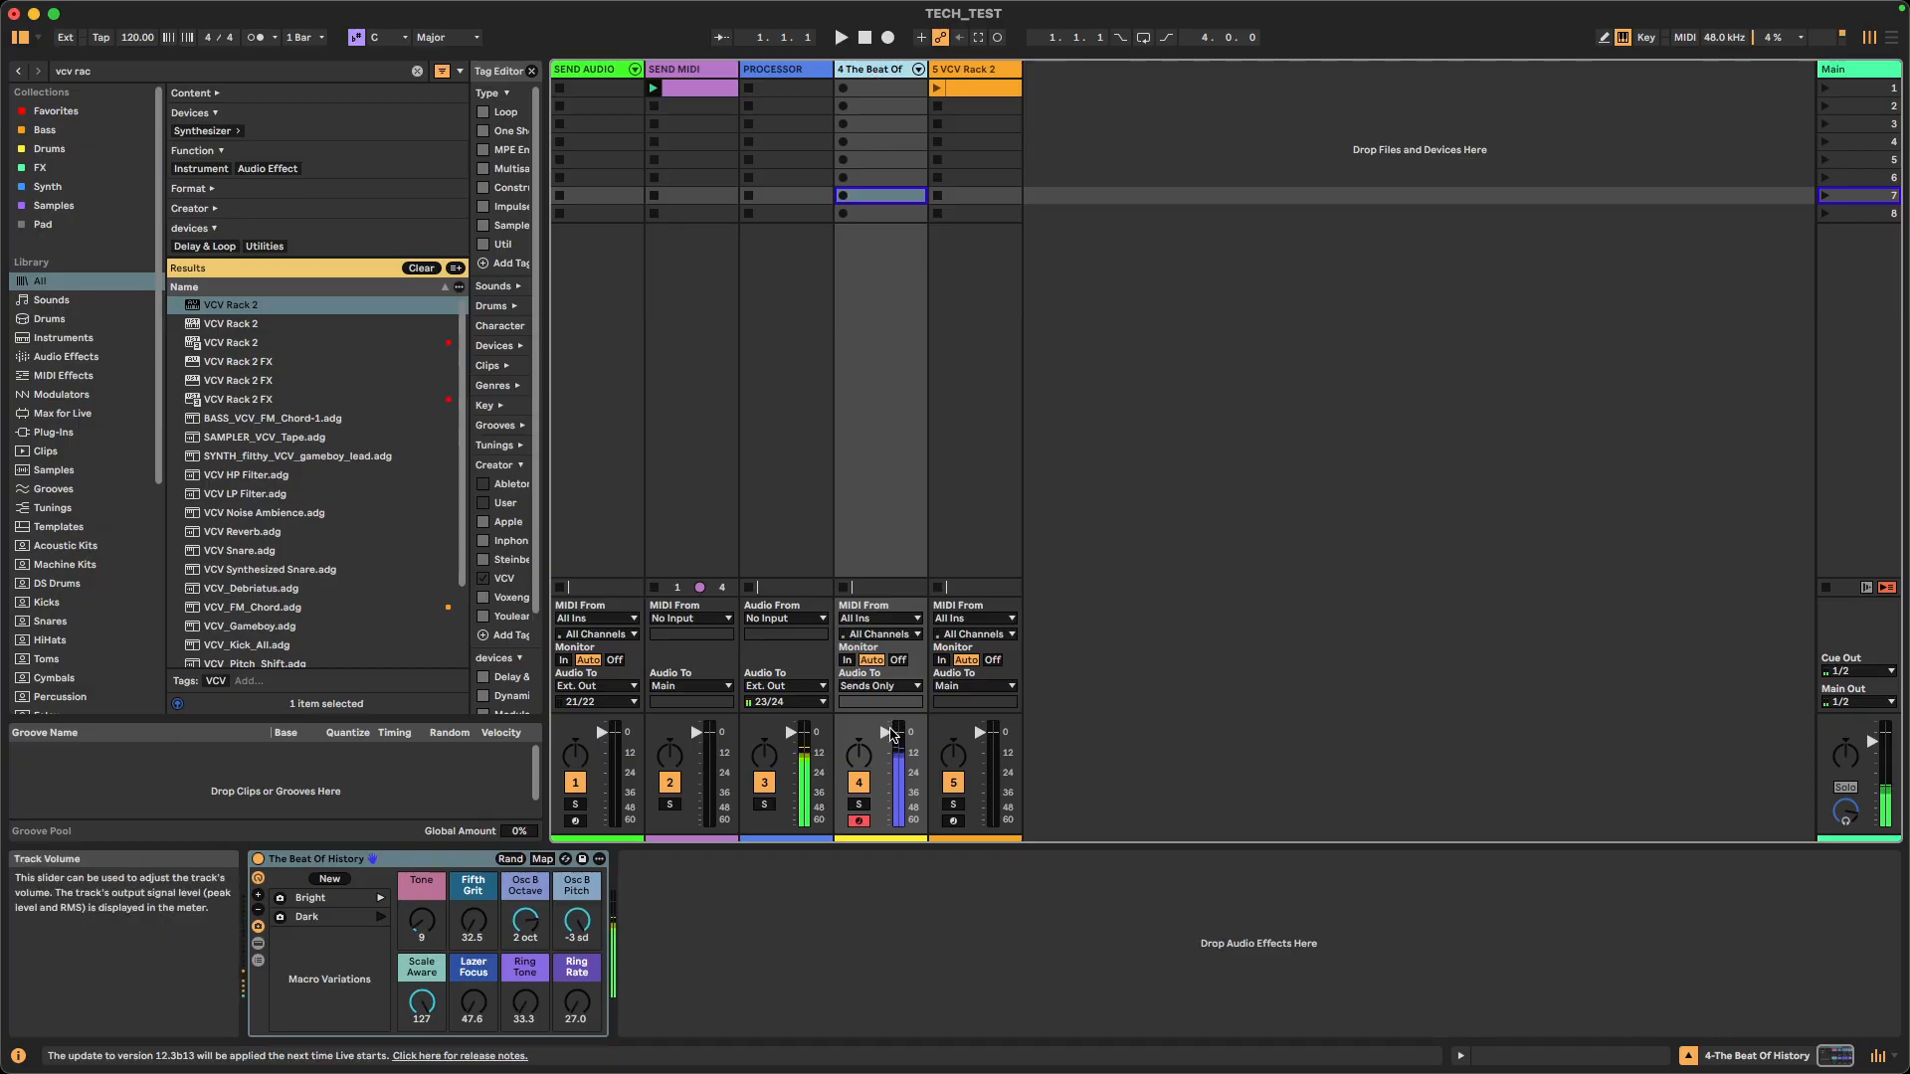
key("super+Tab")
key("super+Tab")
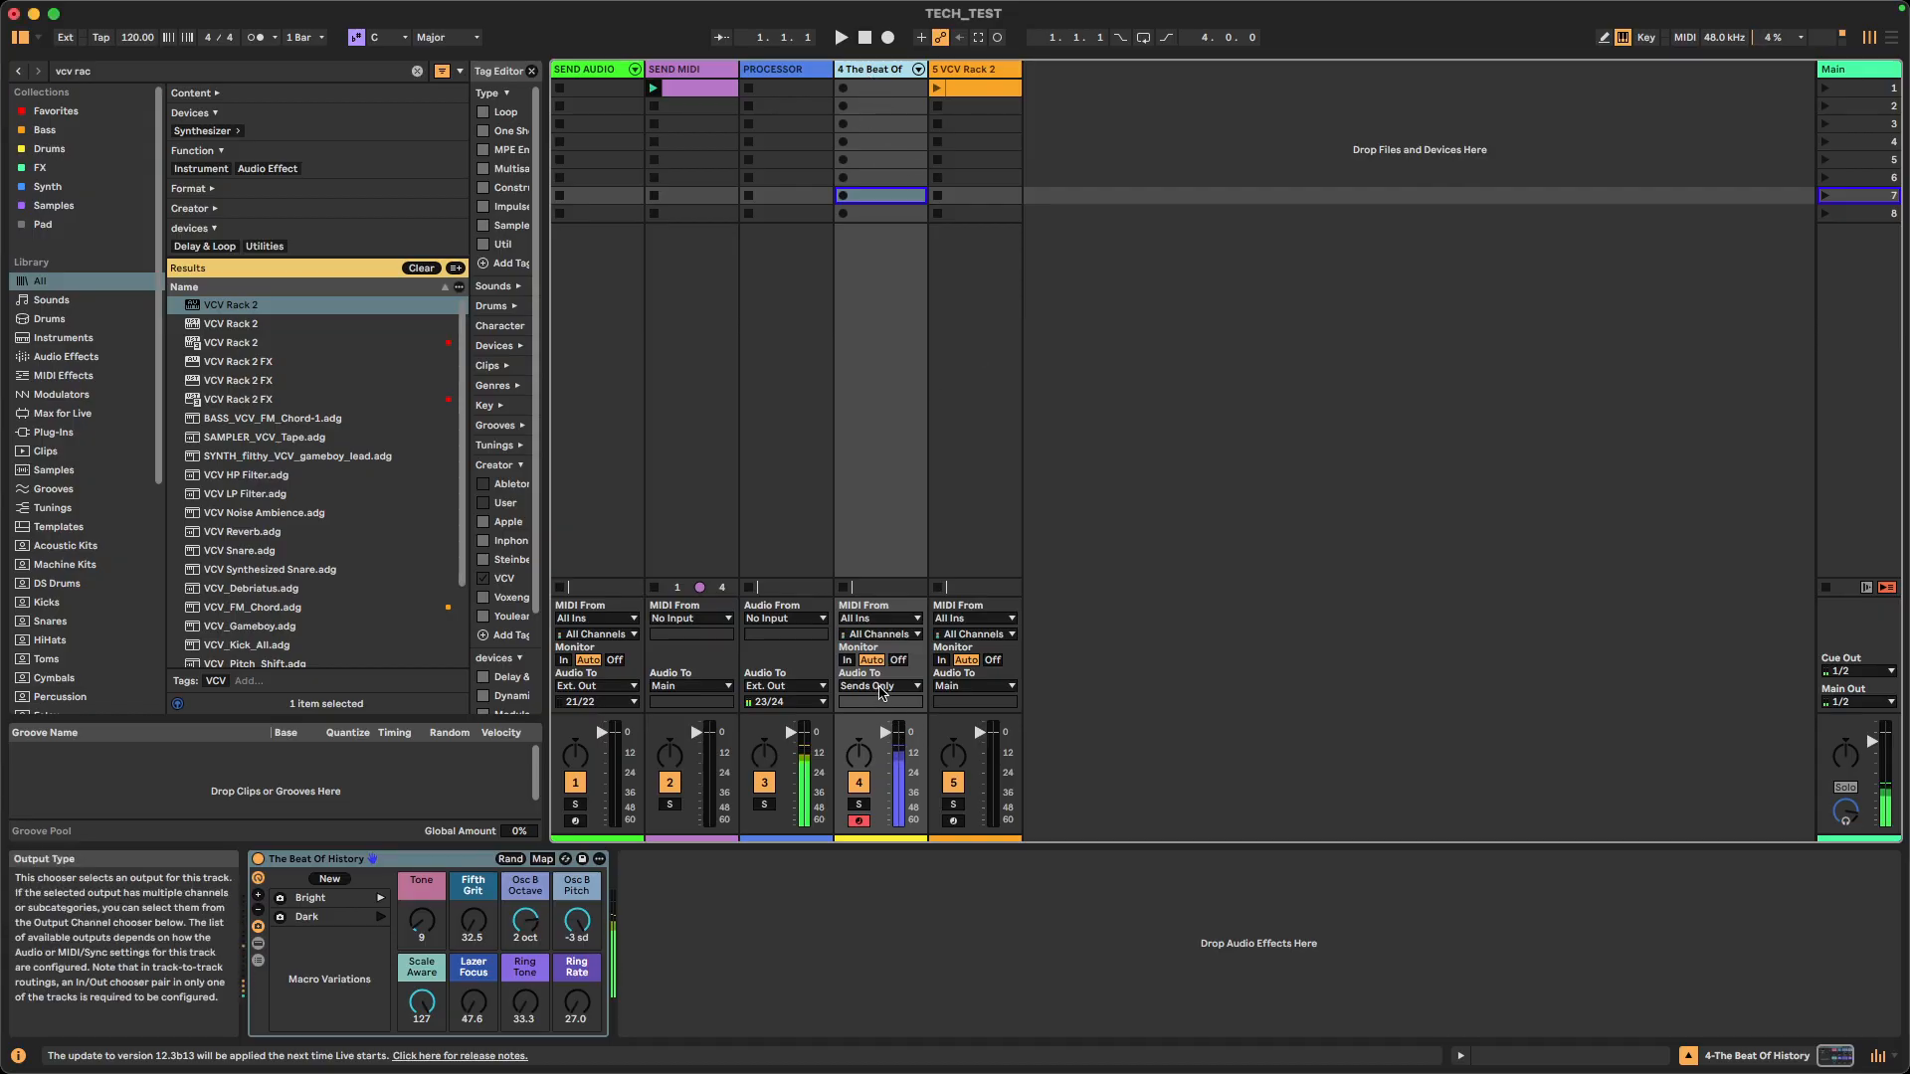
- On the PROCESSOR track, choose 4-The Beat Of History as the sidechain source of VCV Rack 2 FX
left_click(793, 69)
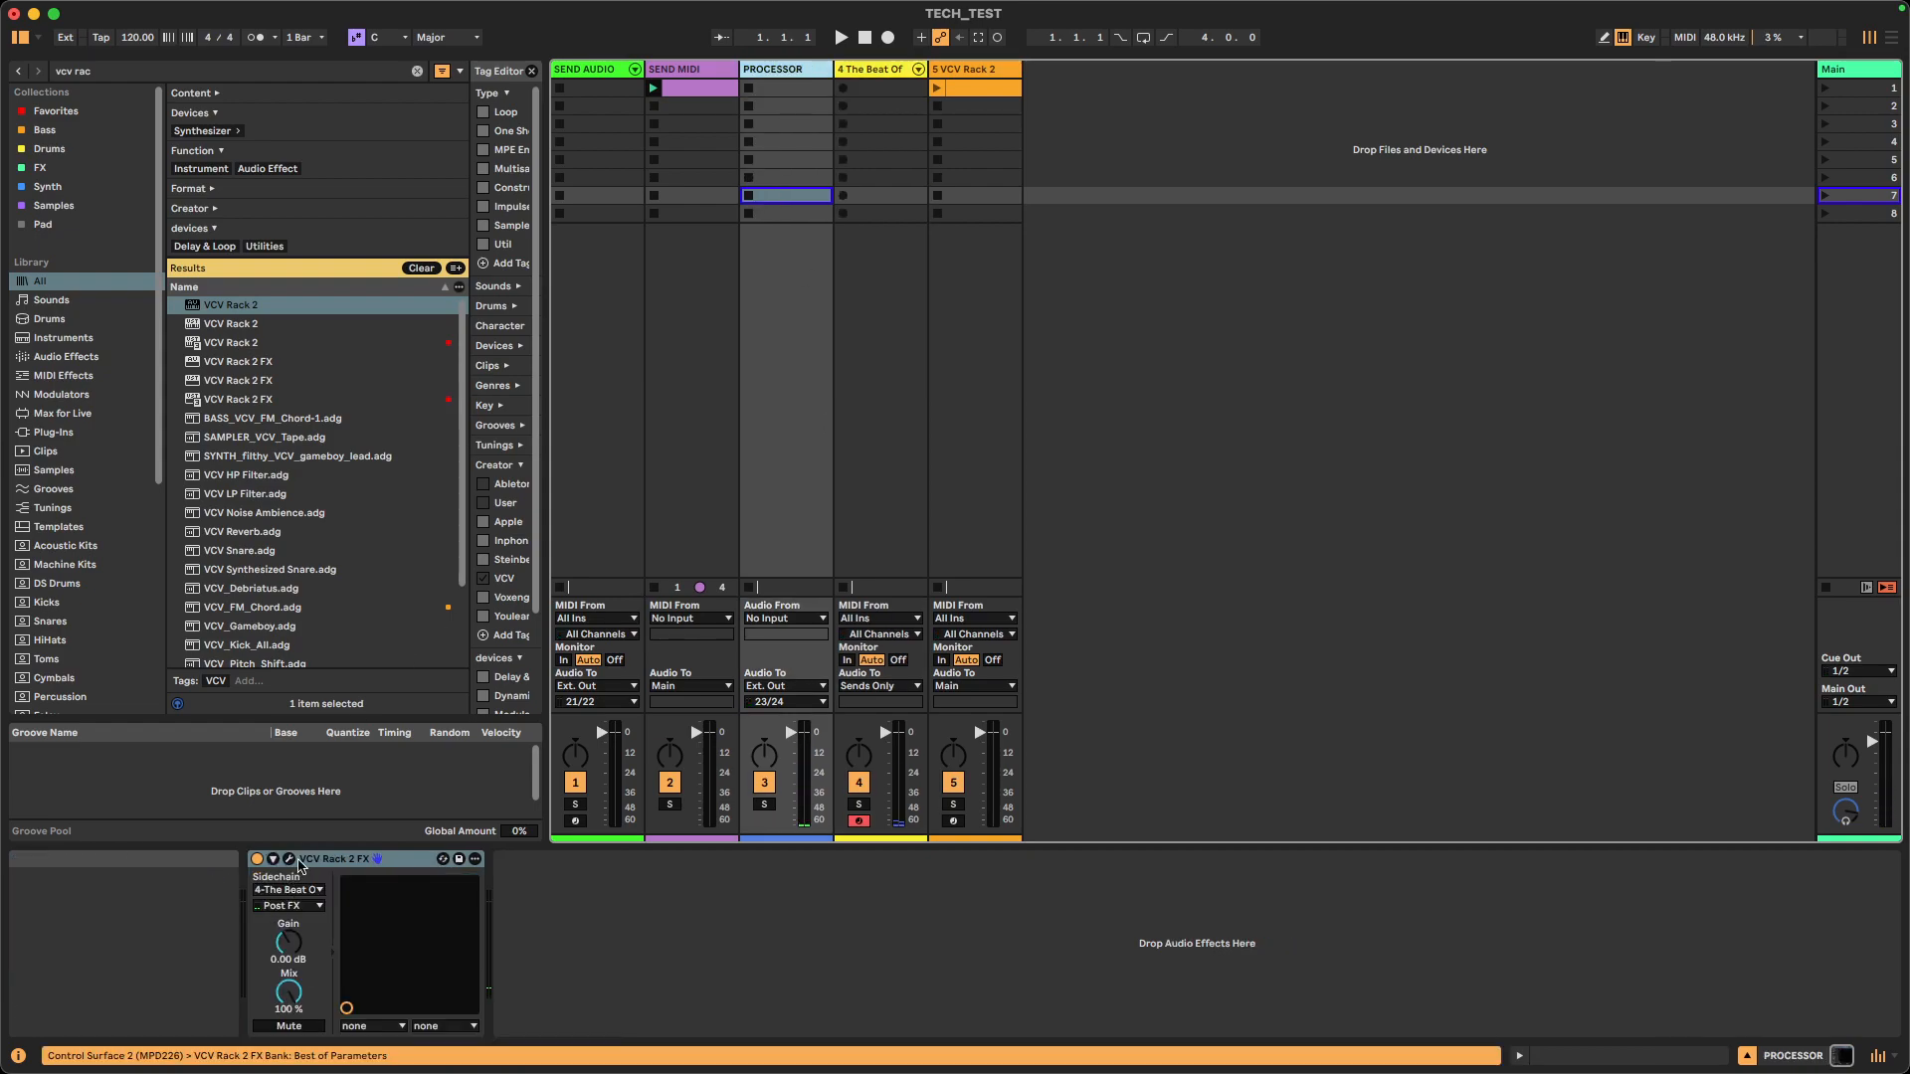
left_click(301, 861)
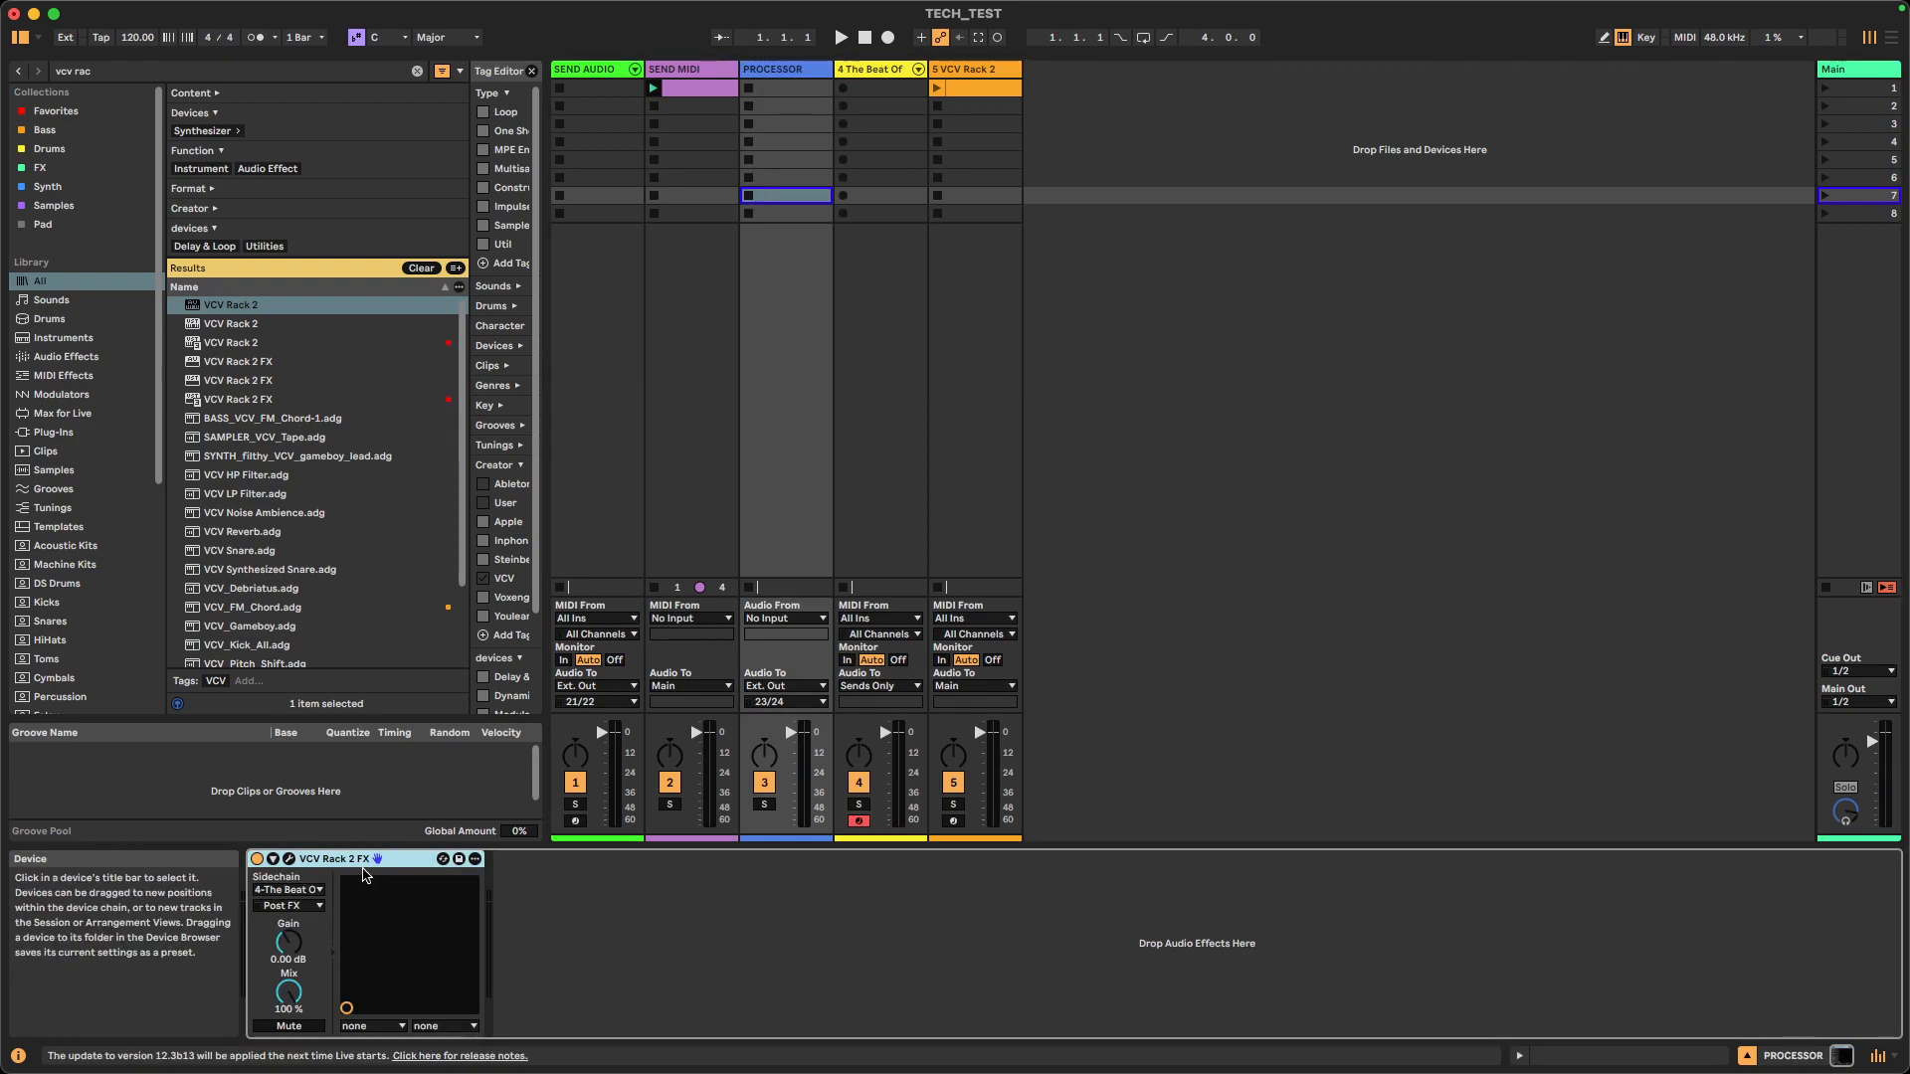
left_click(275, 893)
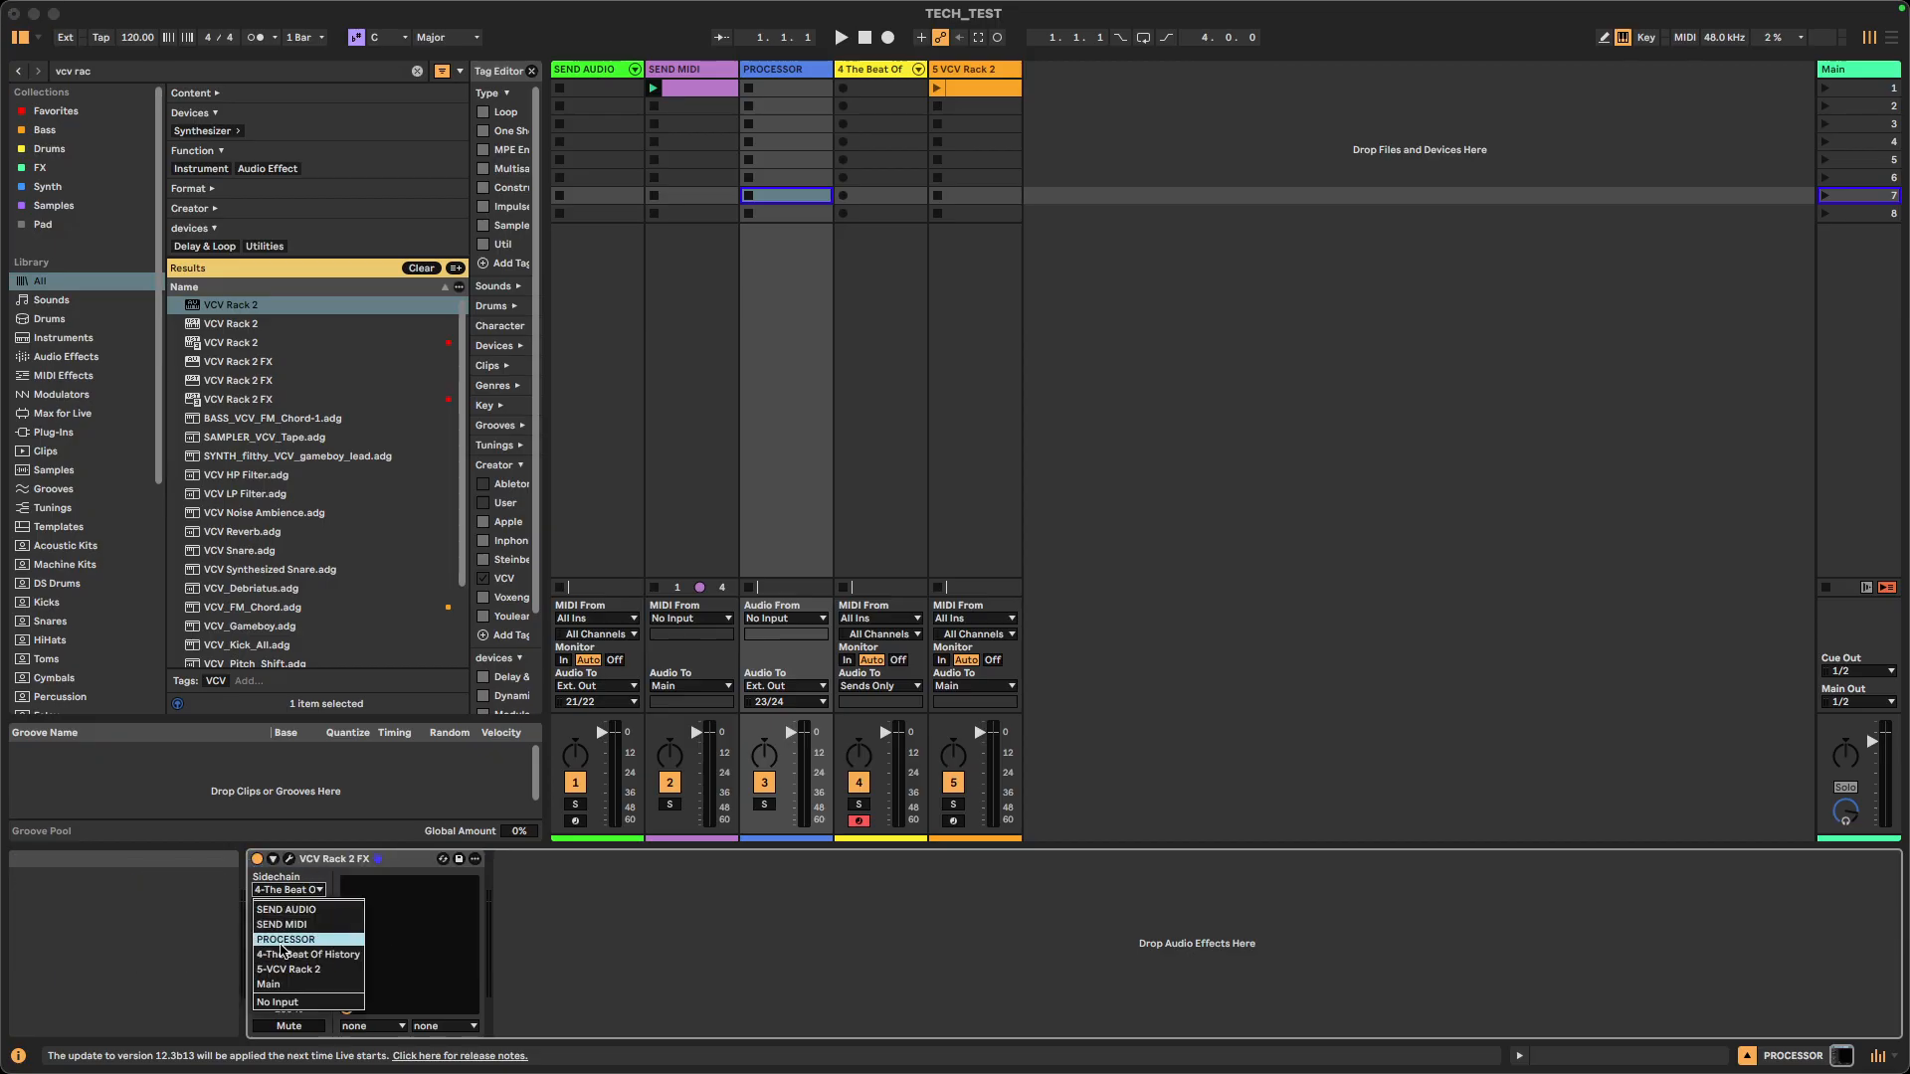
left_click(284, 954)
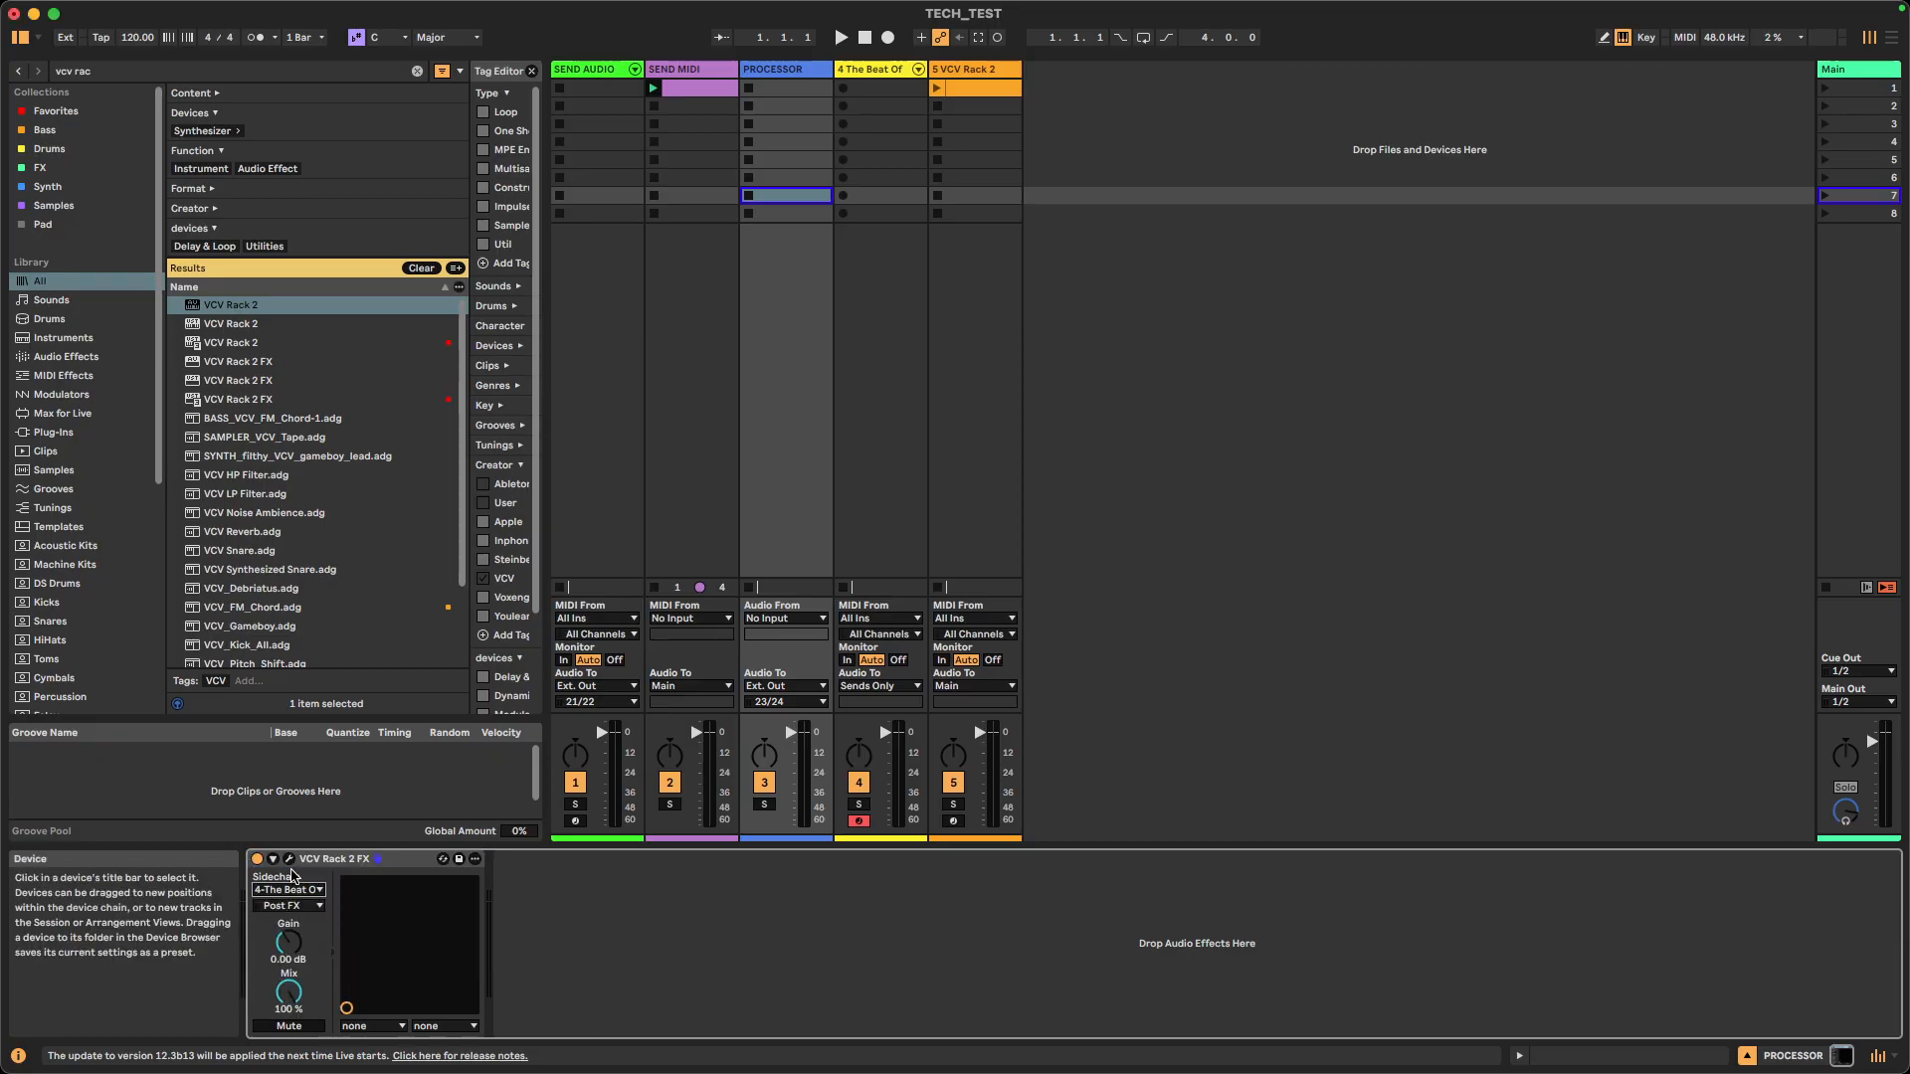
- Open the VCV Rack 2 FX plug-in window and bring its two adjacent AUDIO modules into close view
left_click(289, 862)
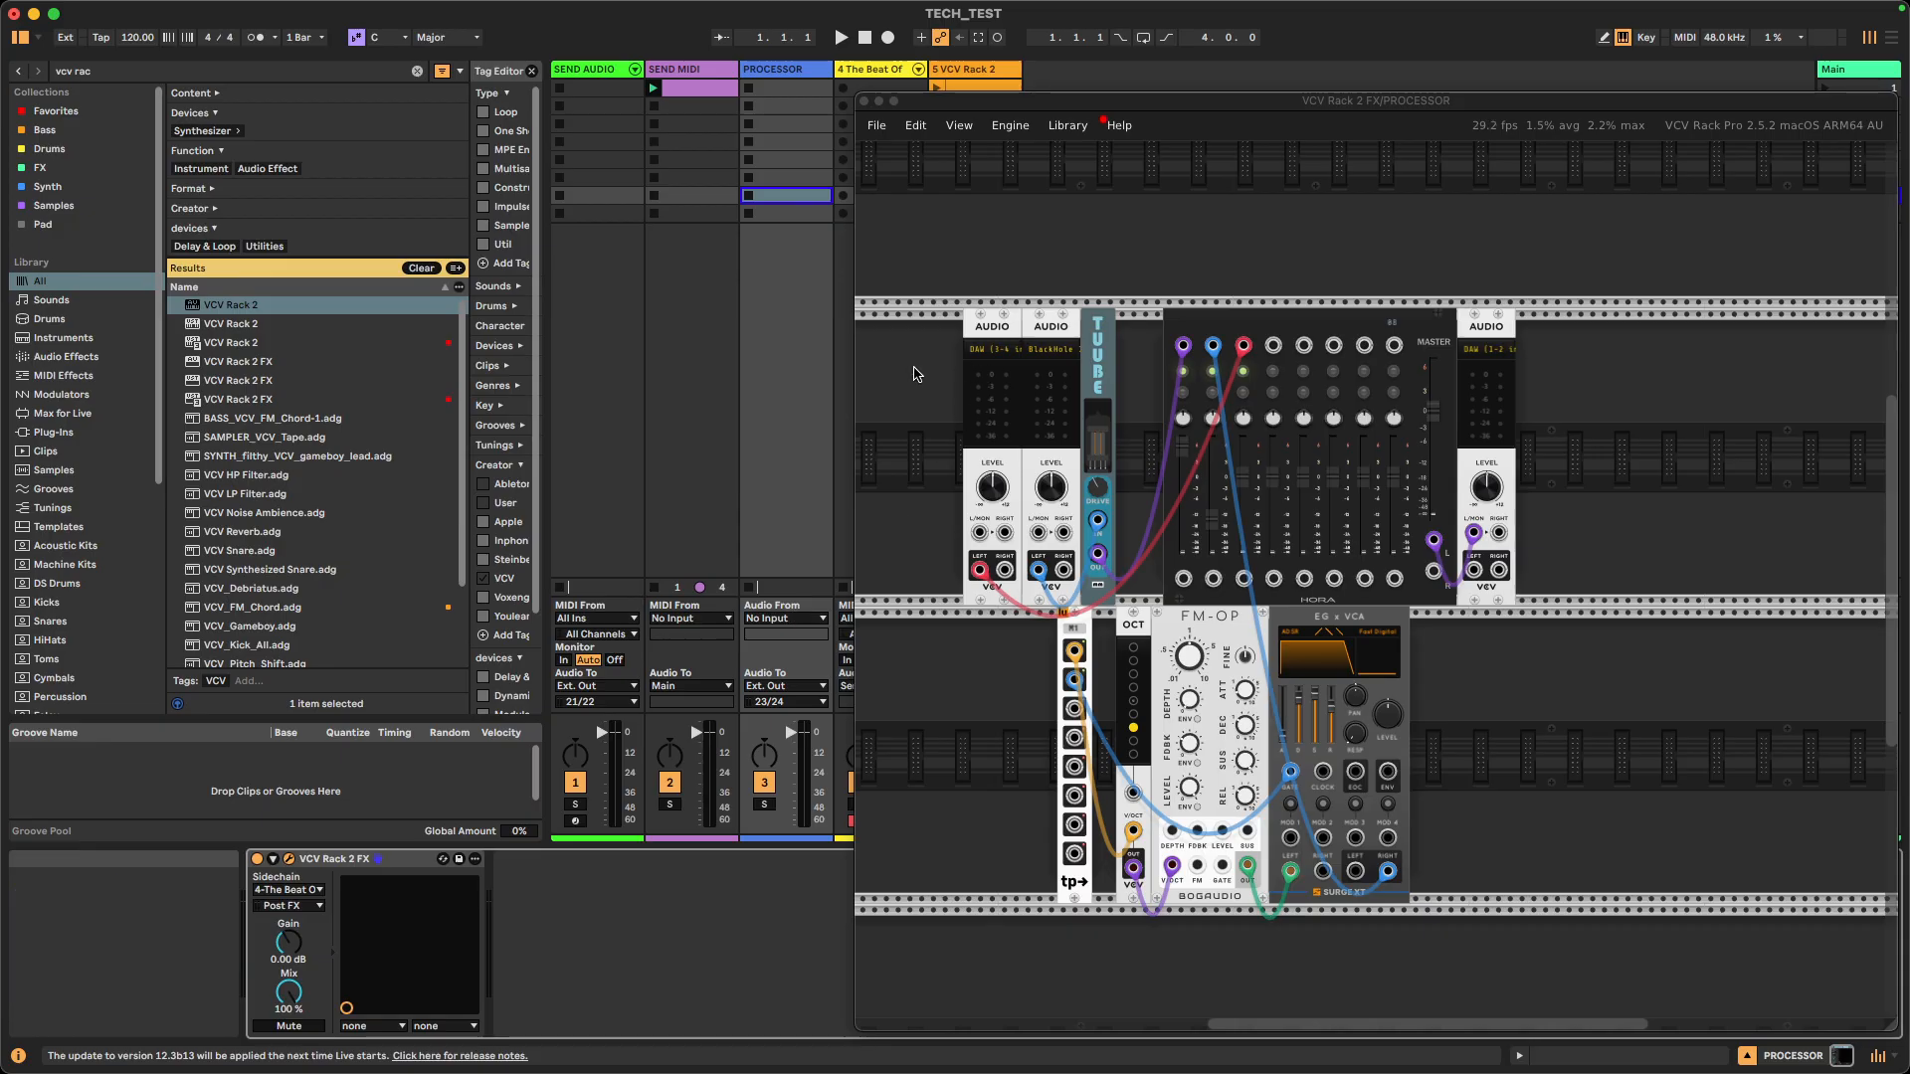
left_click_drag(920, 375, 1000, 483)
left_click_drag(1061, 402, 1060, 561)
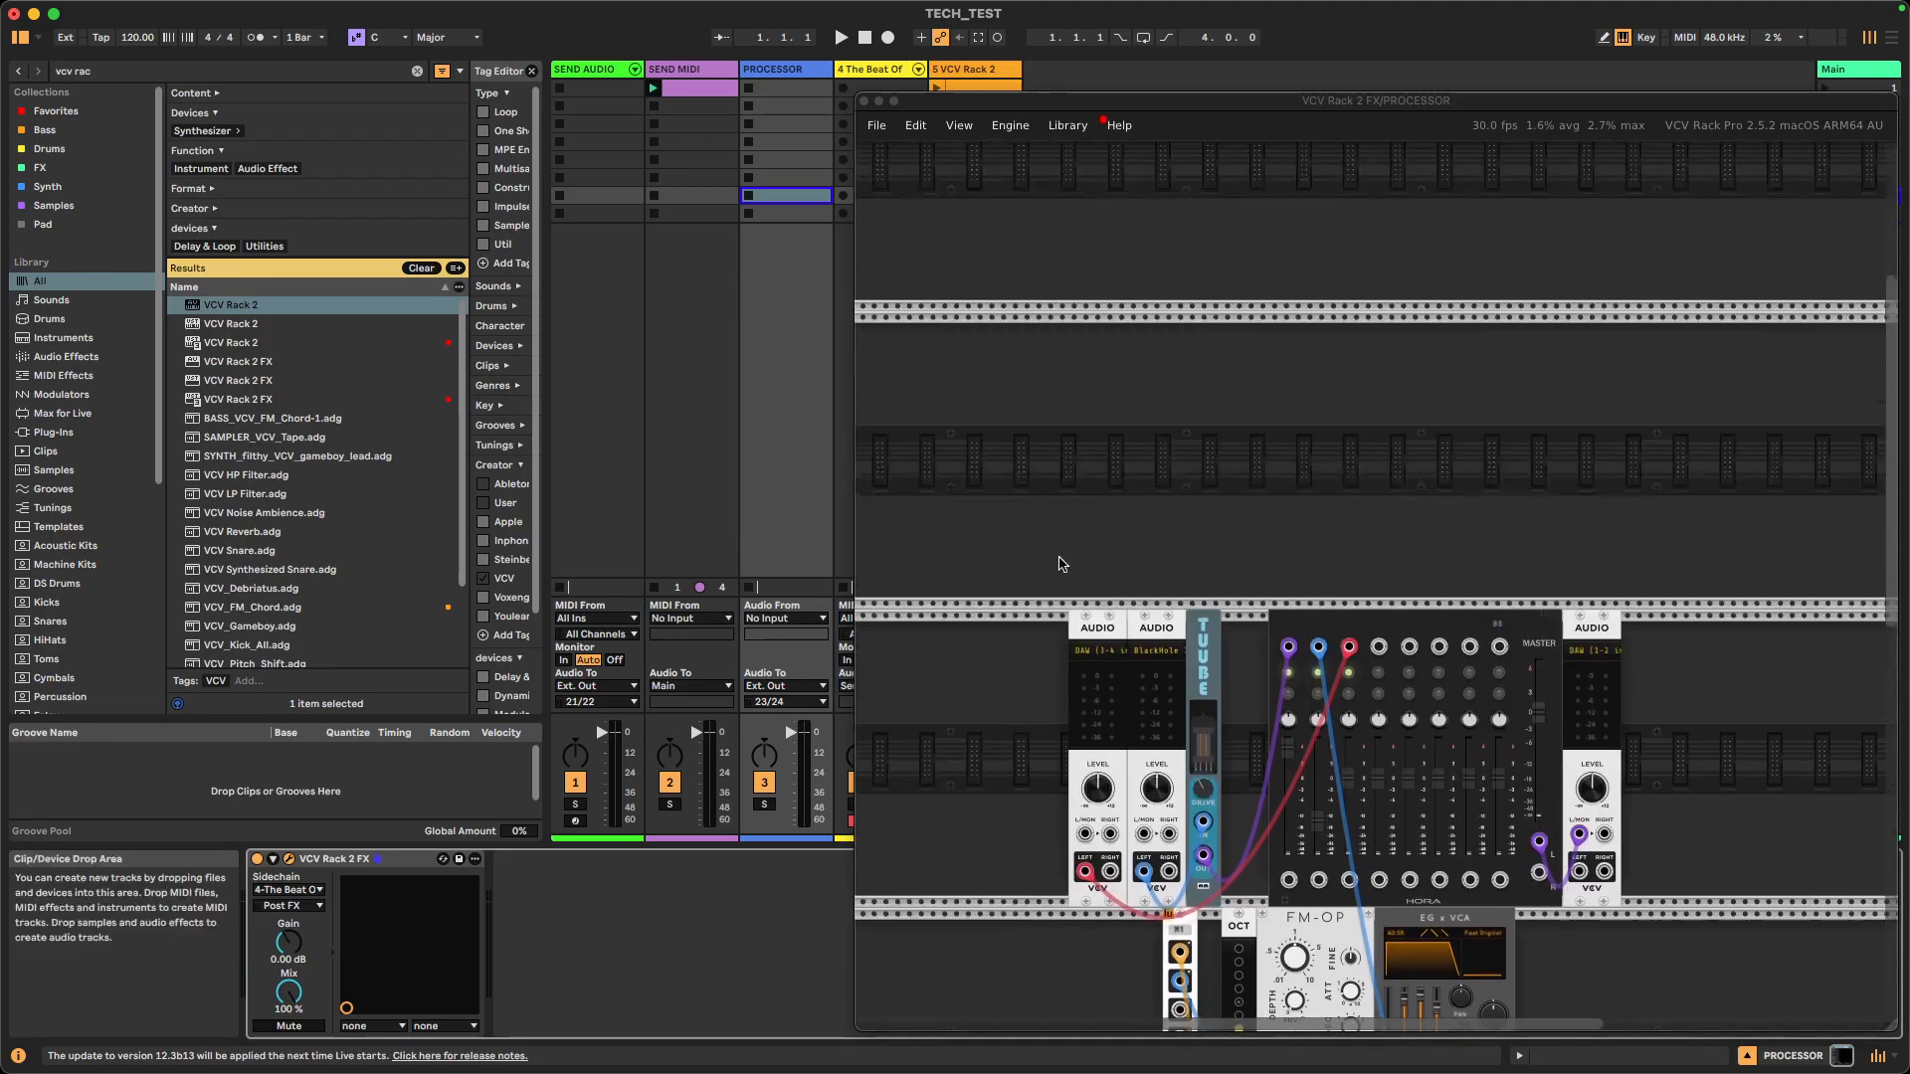
left_click_drag(1005, 700, 1068, 595)
scroll(1063, 651, "up", 6)
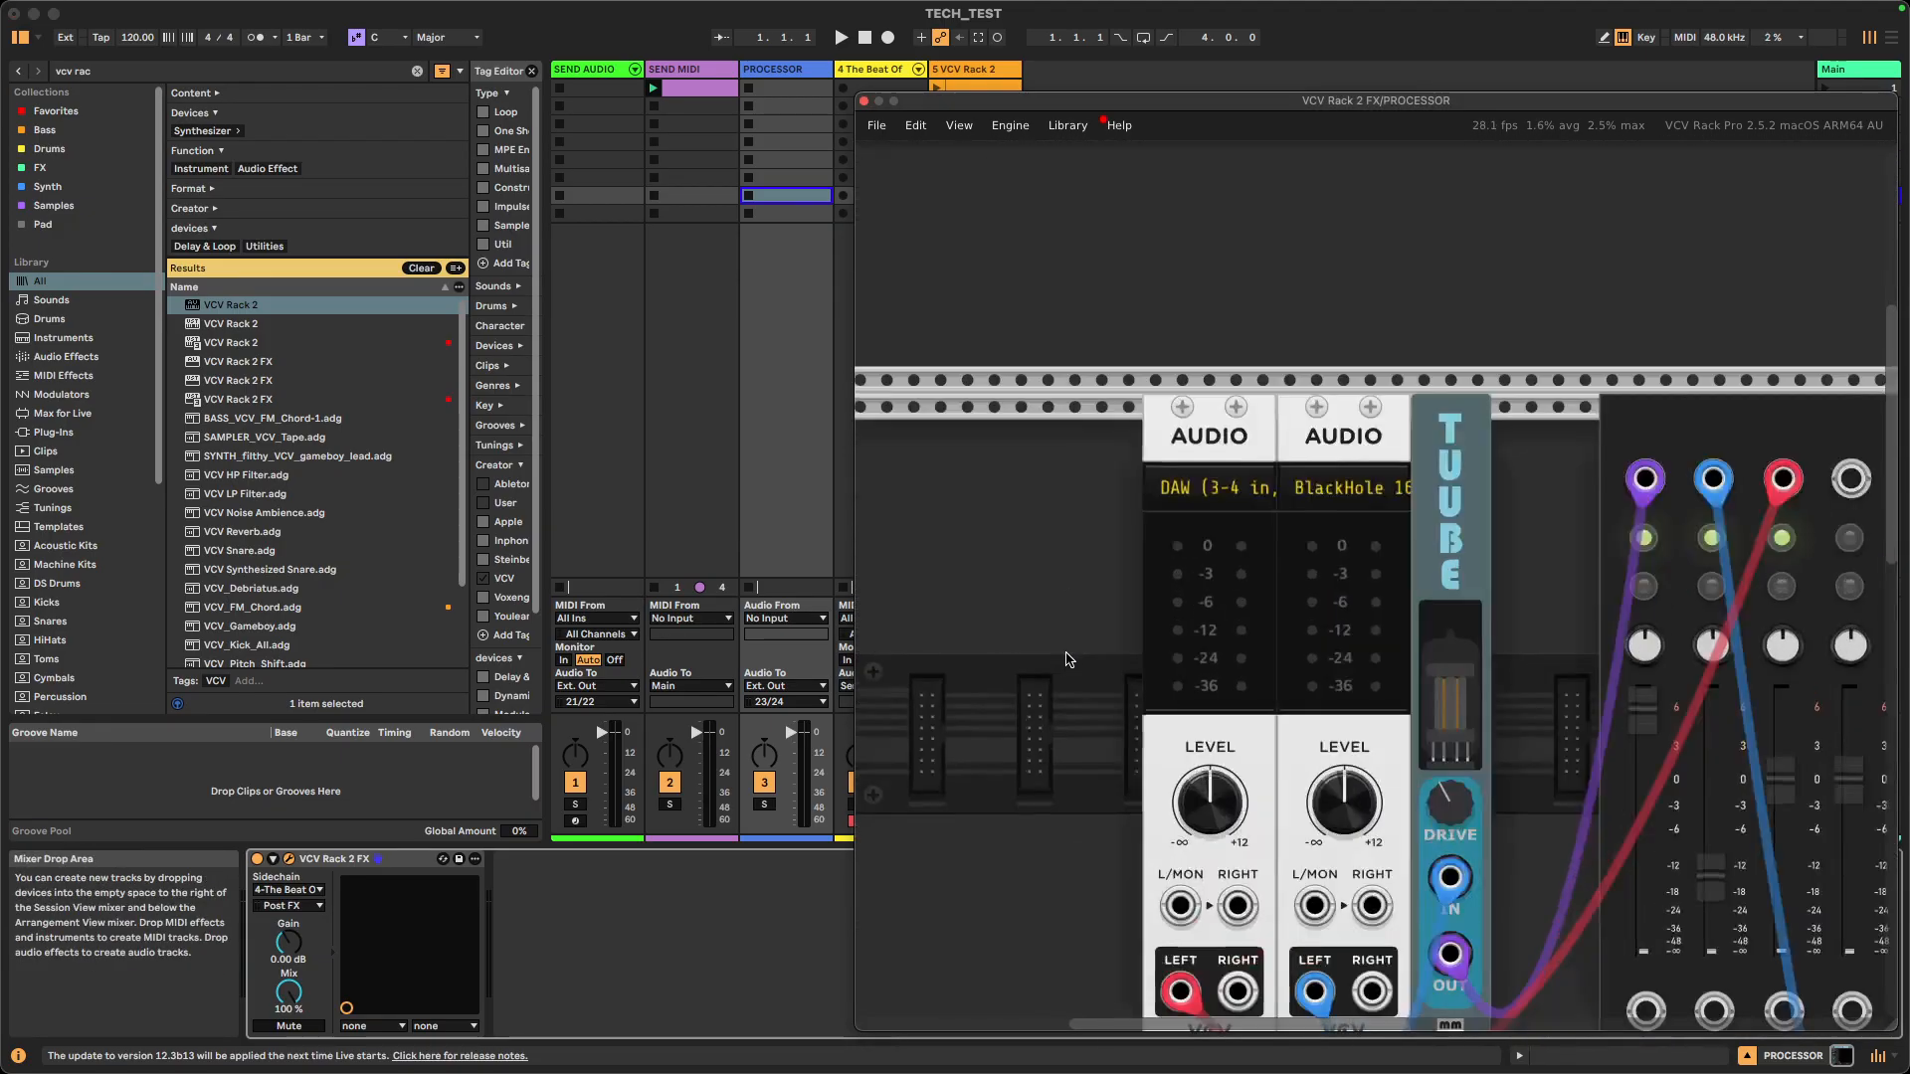
left_click_drag(1070, 661, 1146, 457)
right_click(994, 567)
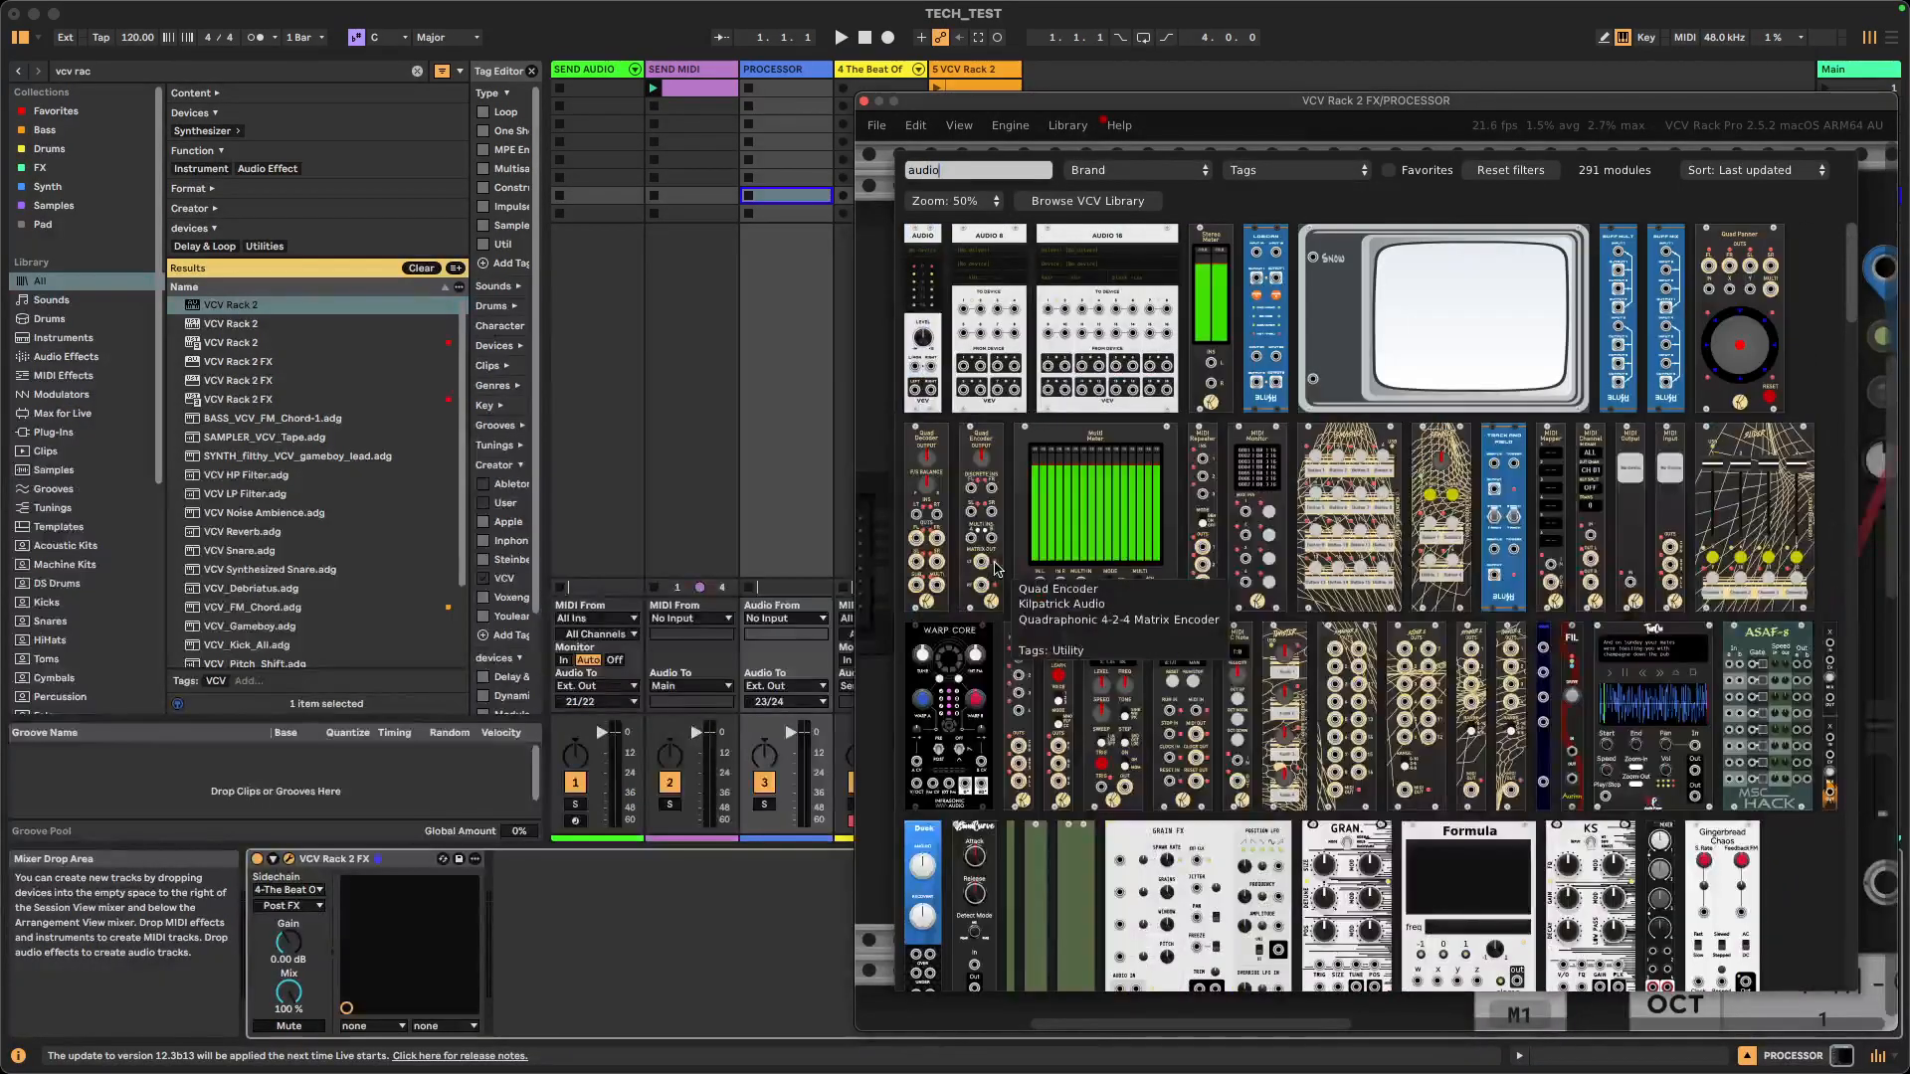
key("Escape")
- Examine the first AUDIO module's driver and device options, keeping DAW as its driver, and move the rack window aside
left_click(1273, 287)
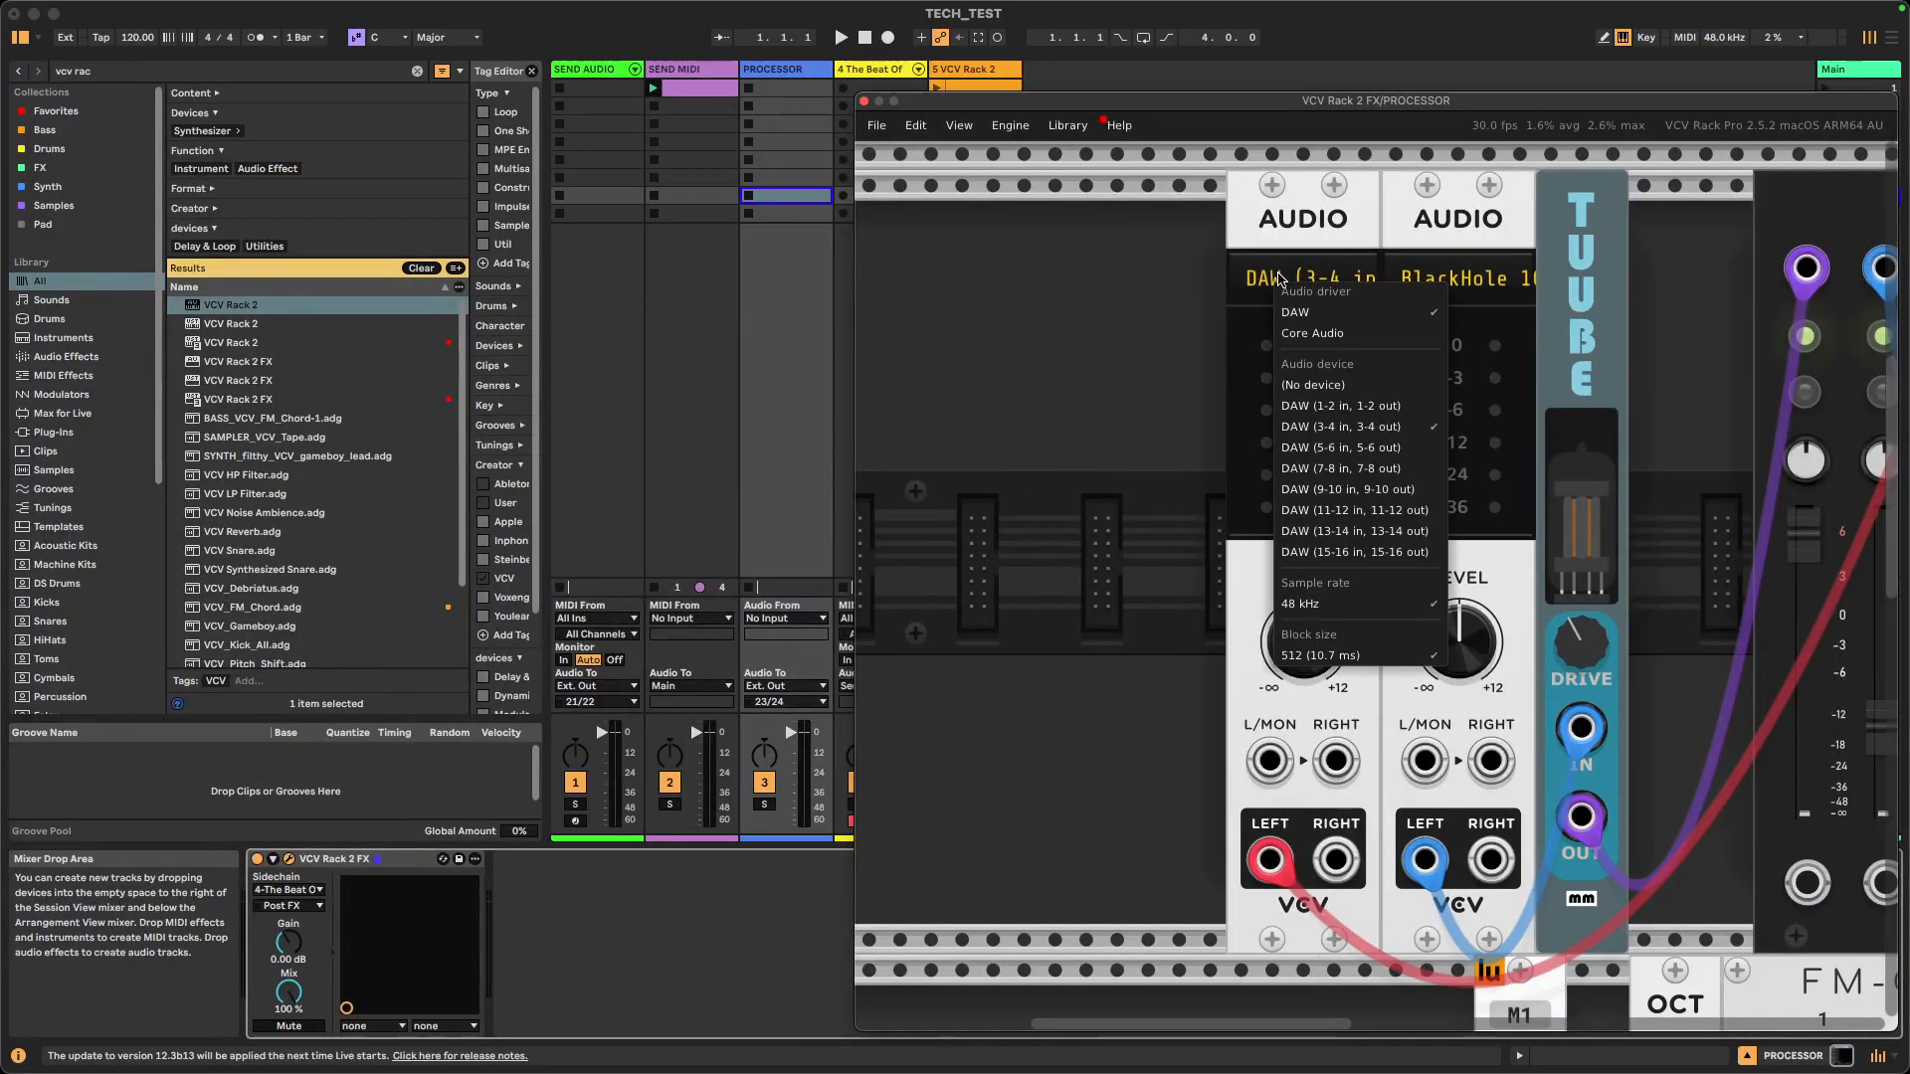
left_click(1286, 321)
left_click(1307, 283)
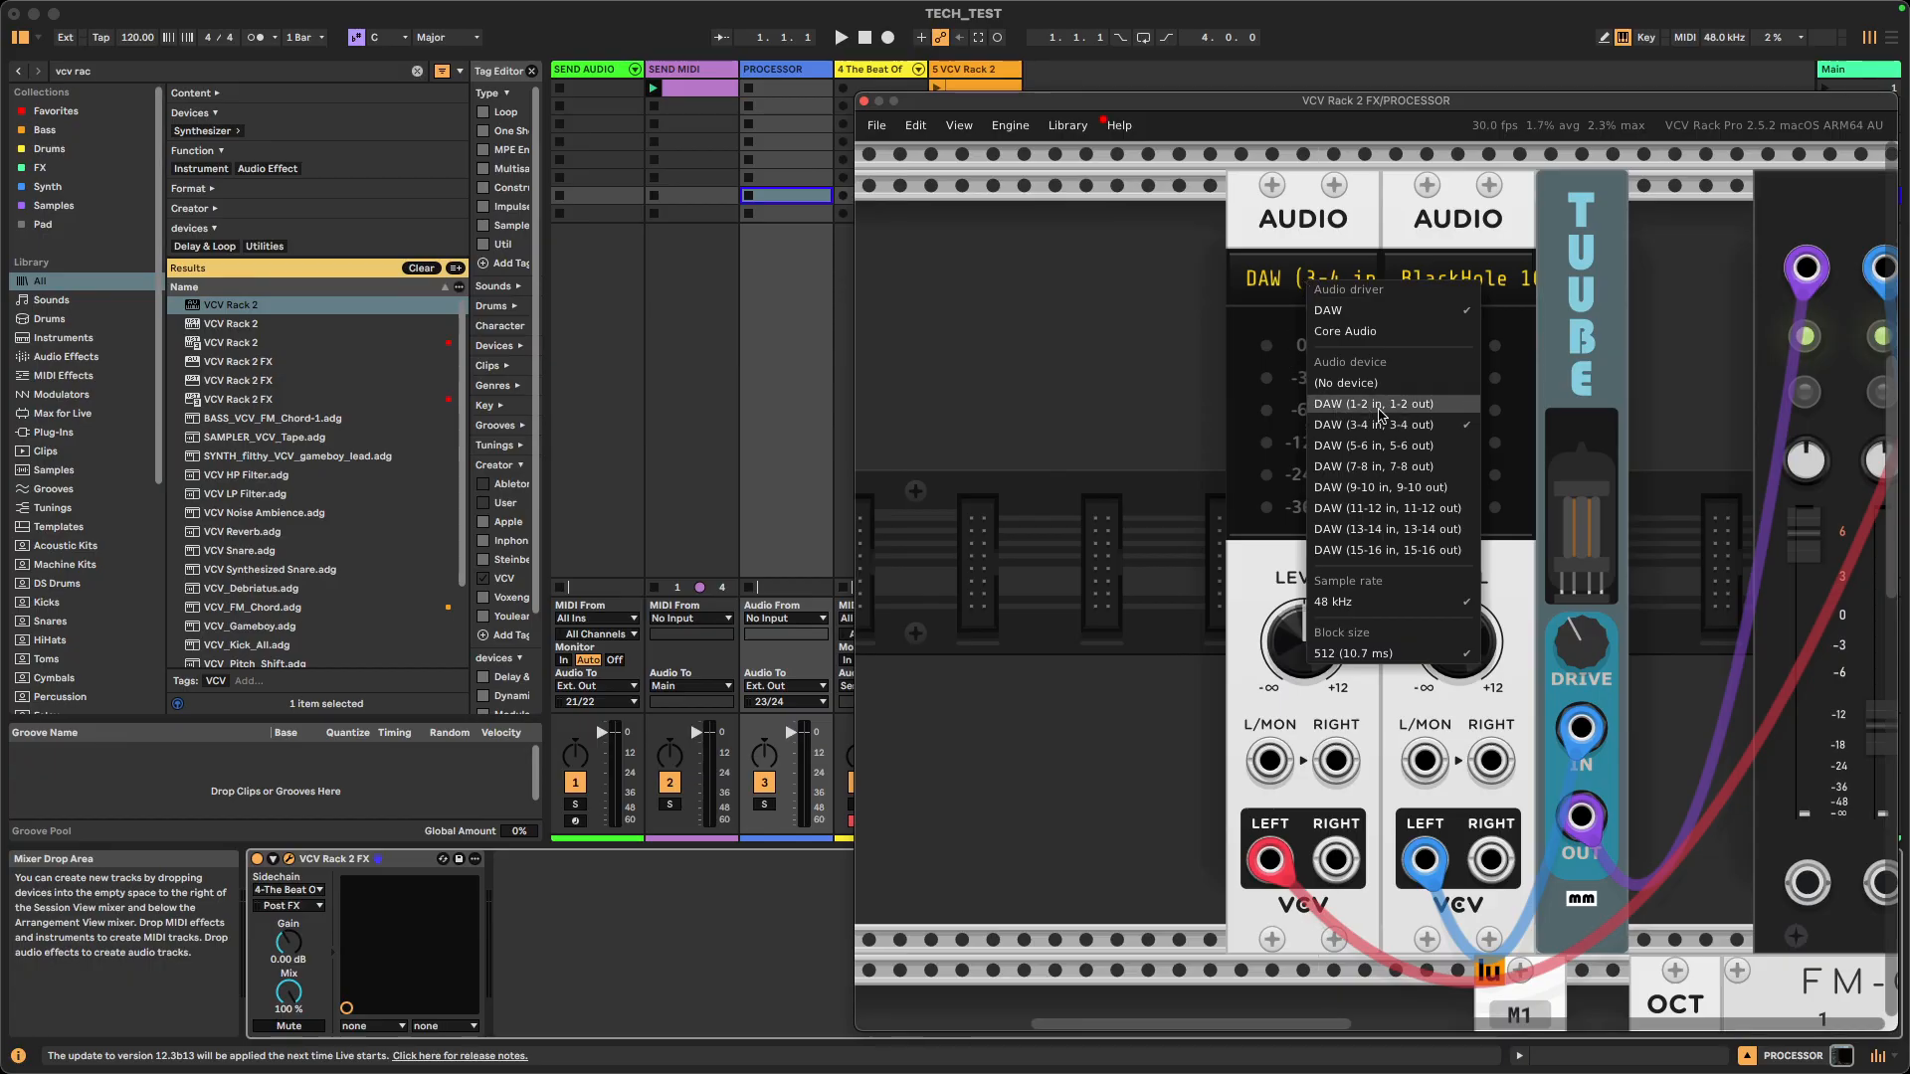
left_click_drag(956, 103, 1203, 126)
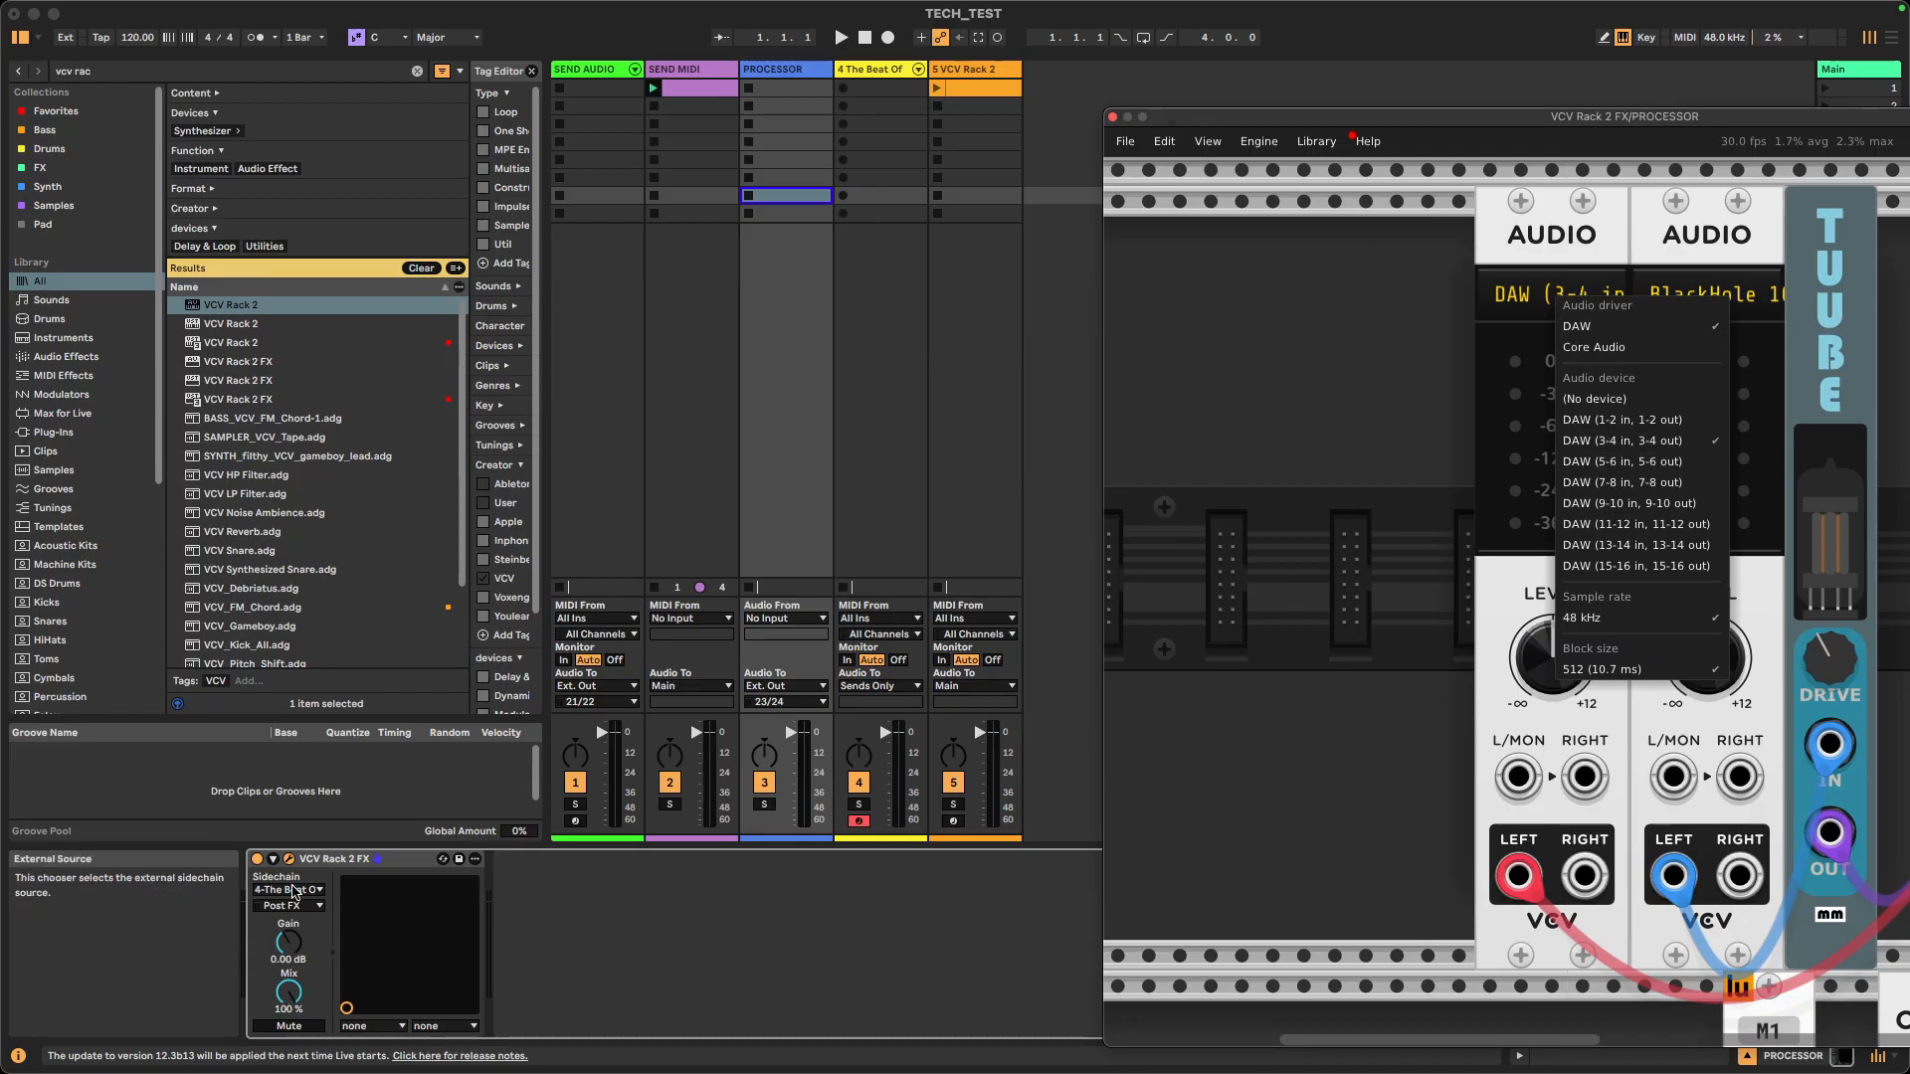
left_click(1233, 312)
left_click_drag(1341, 121, 1165, 113)
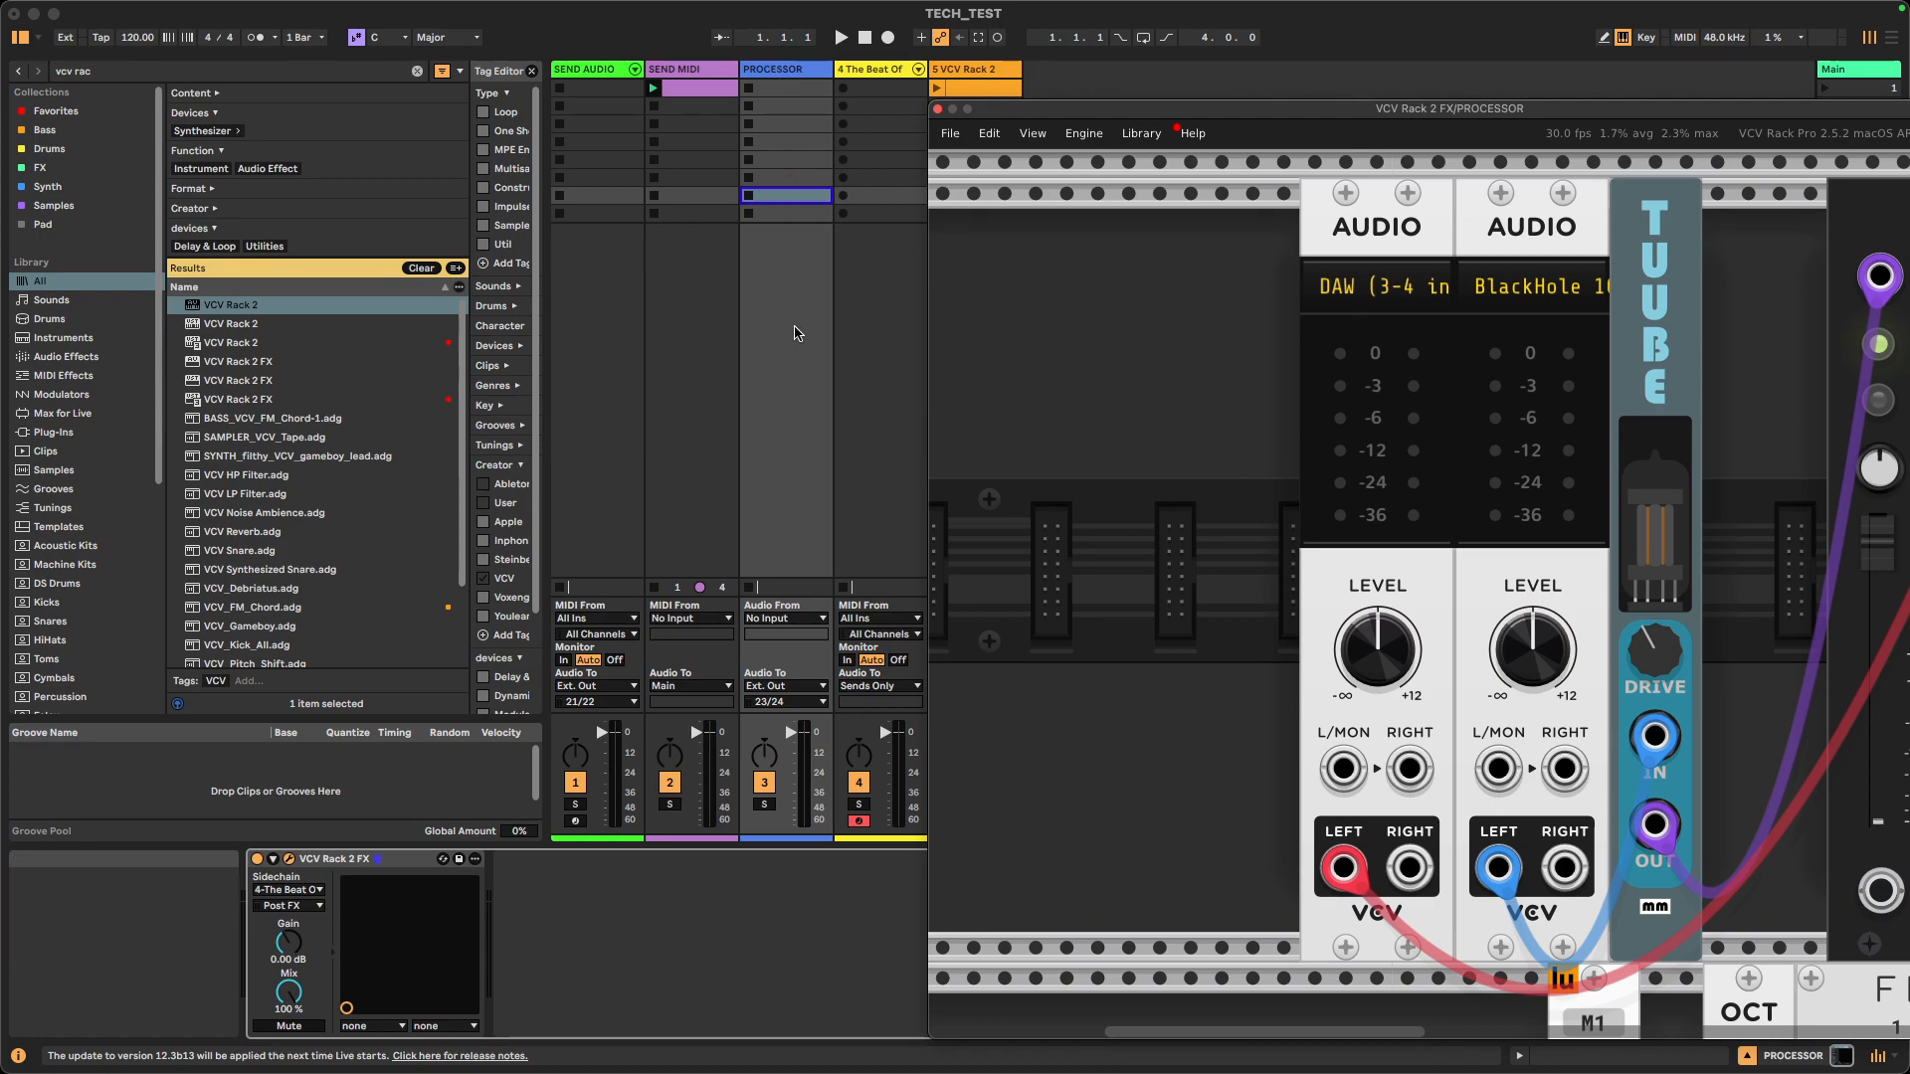
- Review the PROCESSOR track by selecting its header, its VCV Rack 2 FX device and its first clip slot
left_click(781, 87)
left_click(781, 70)
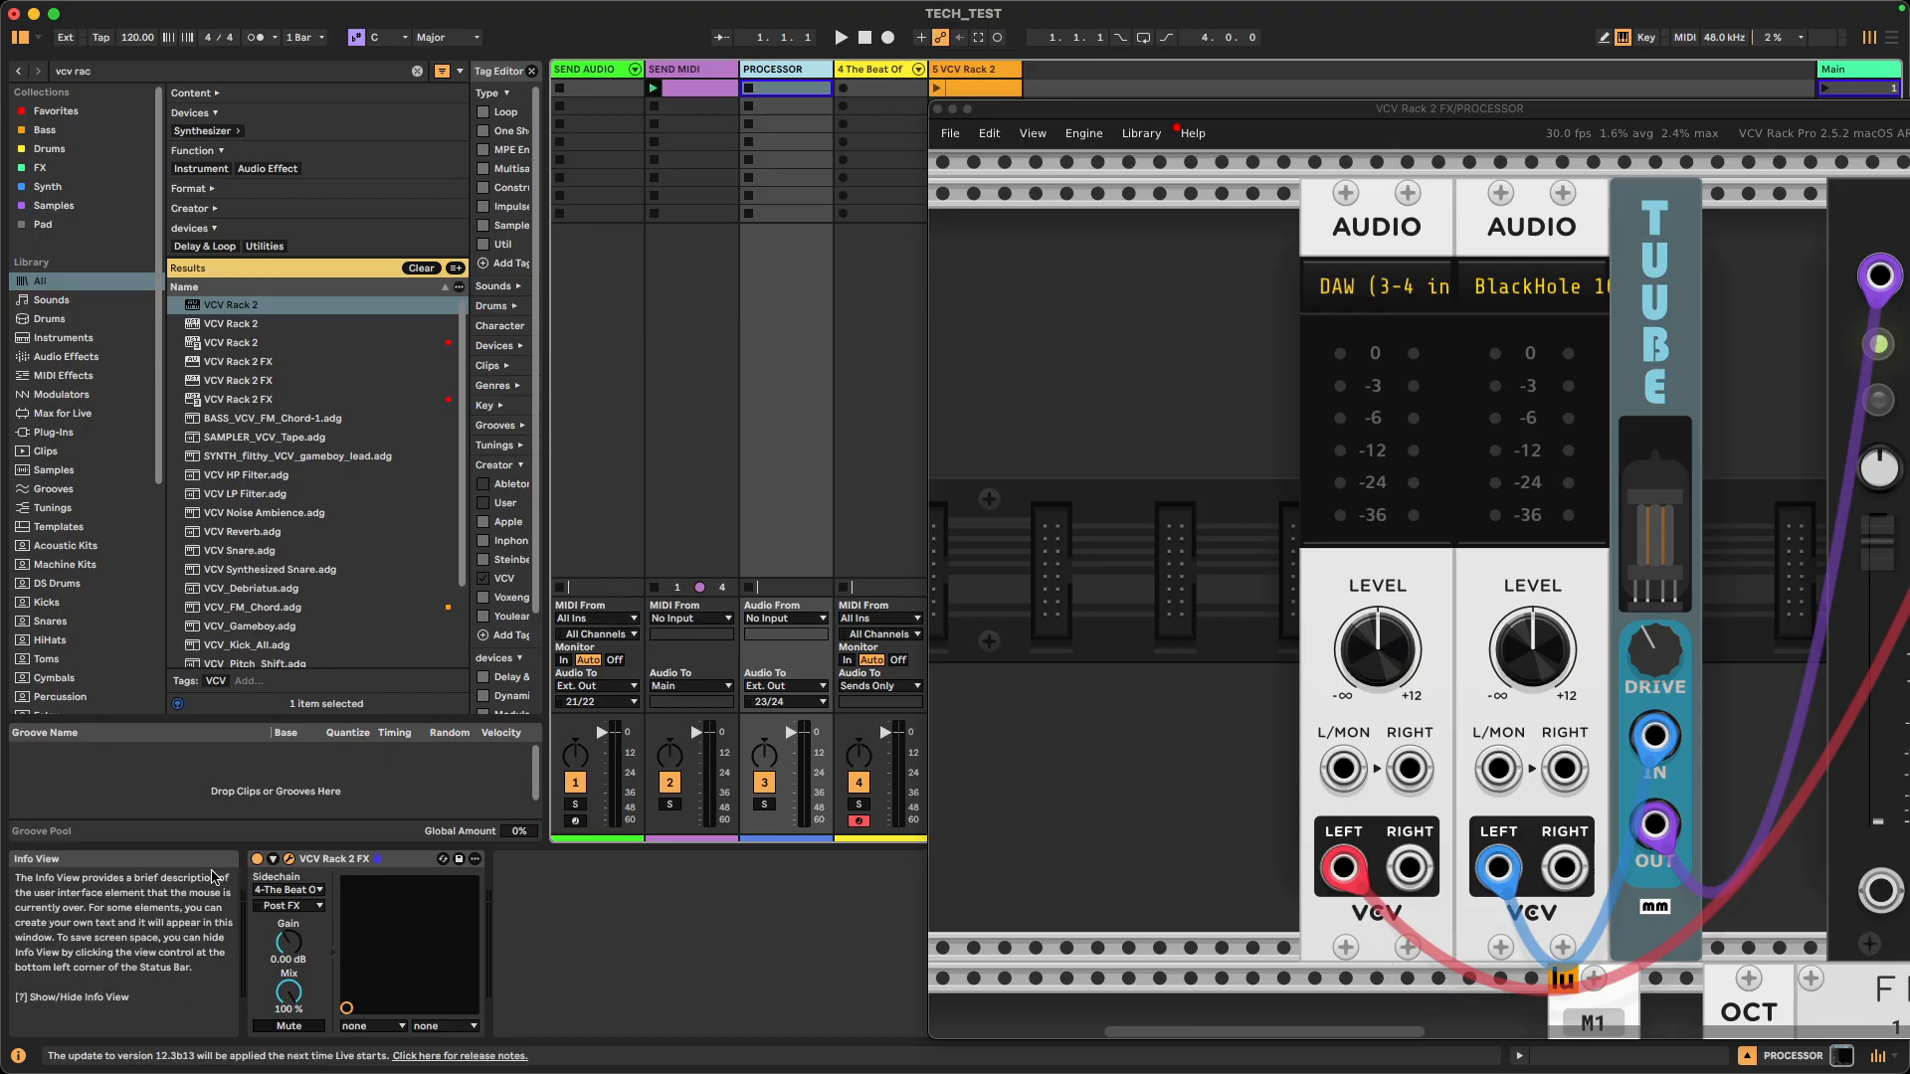
left_click(341, 871)
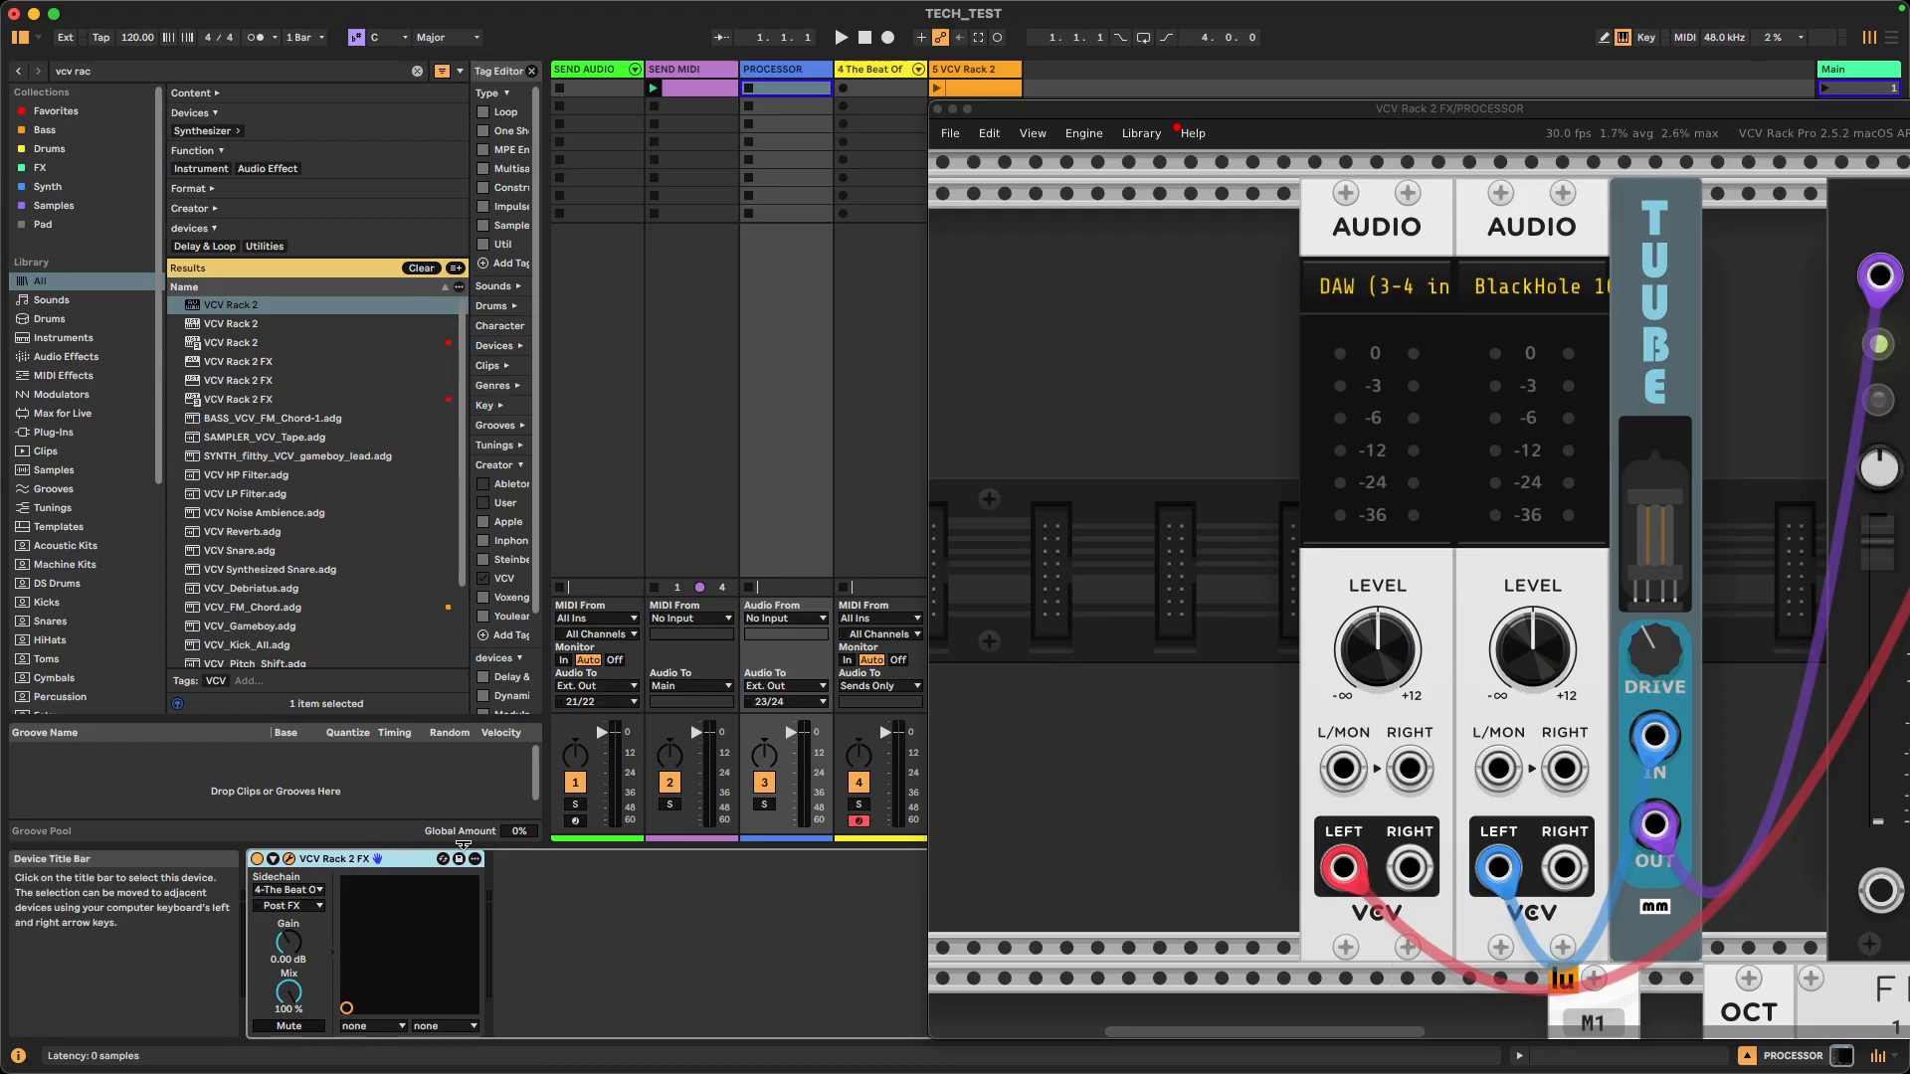
left_click(771, 72)
left_click(775, 90)
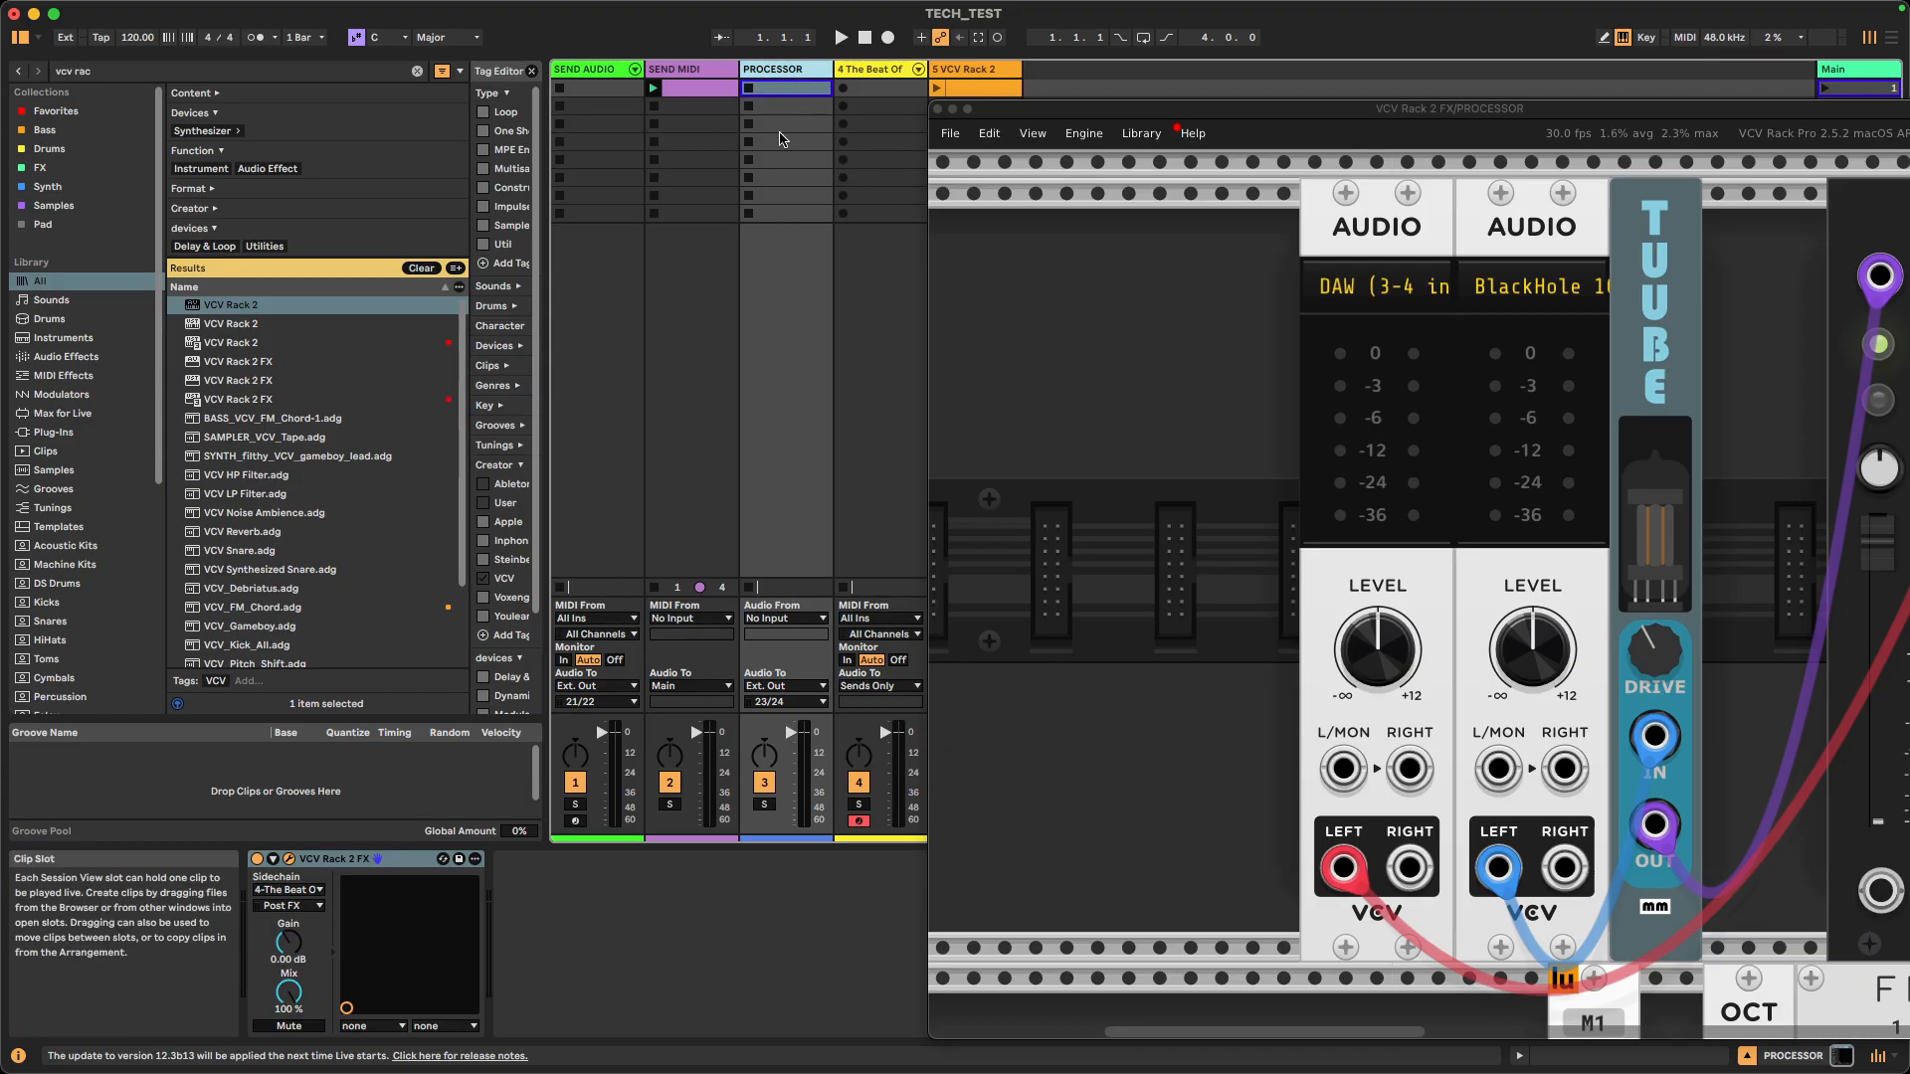
- Compare the DAW channel pairs offered for the first AUDIO module with the device's sidechain source
left_click(1380, 286)
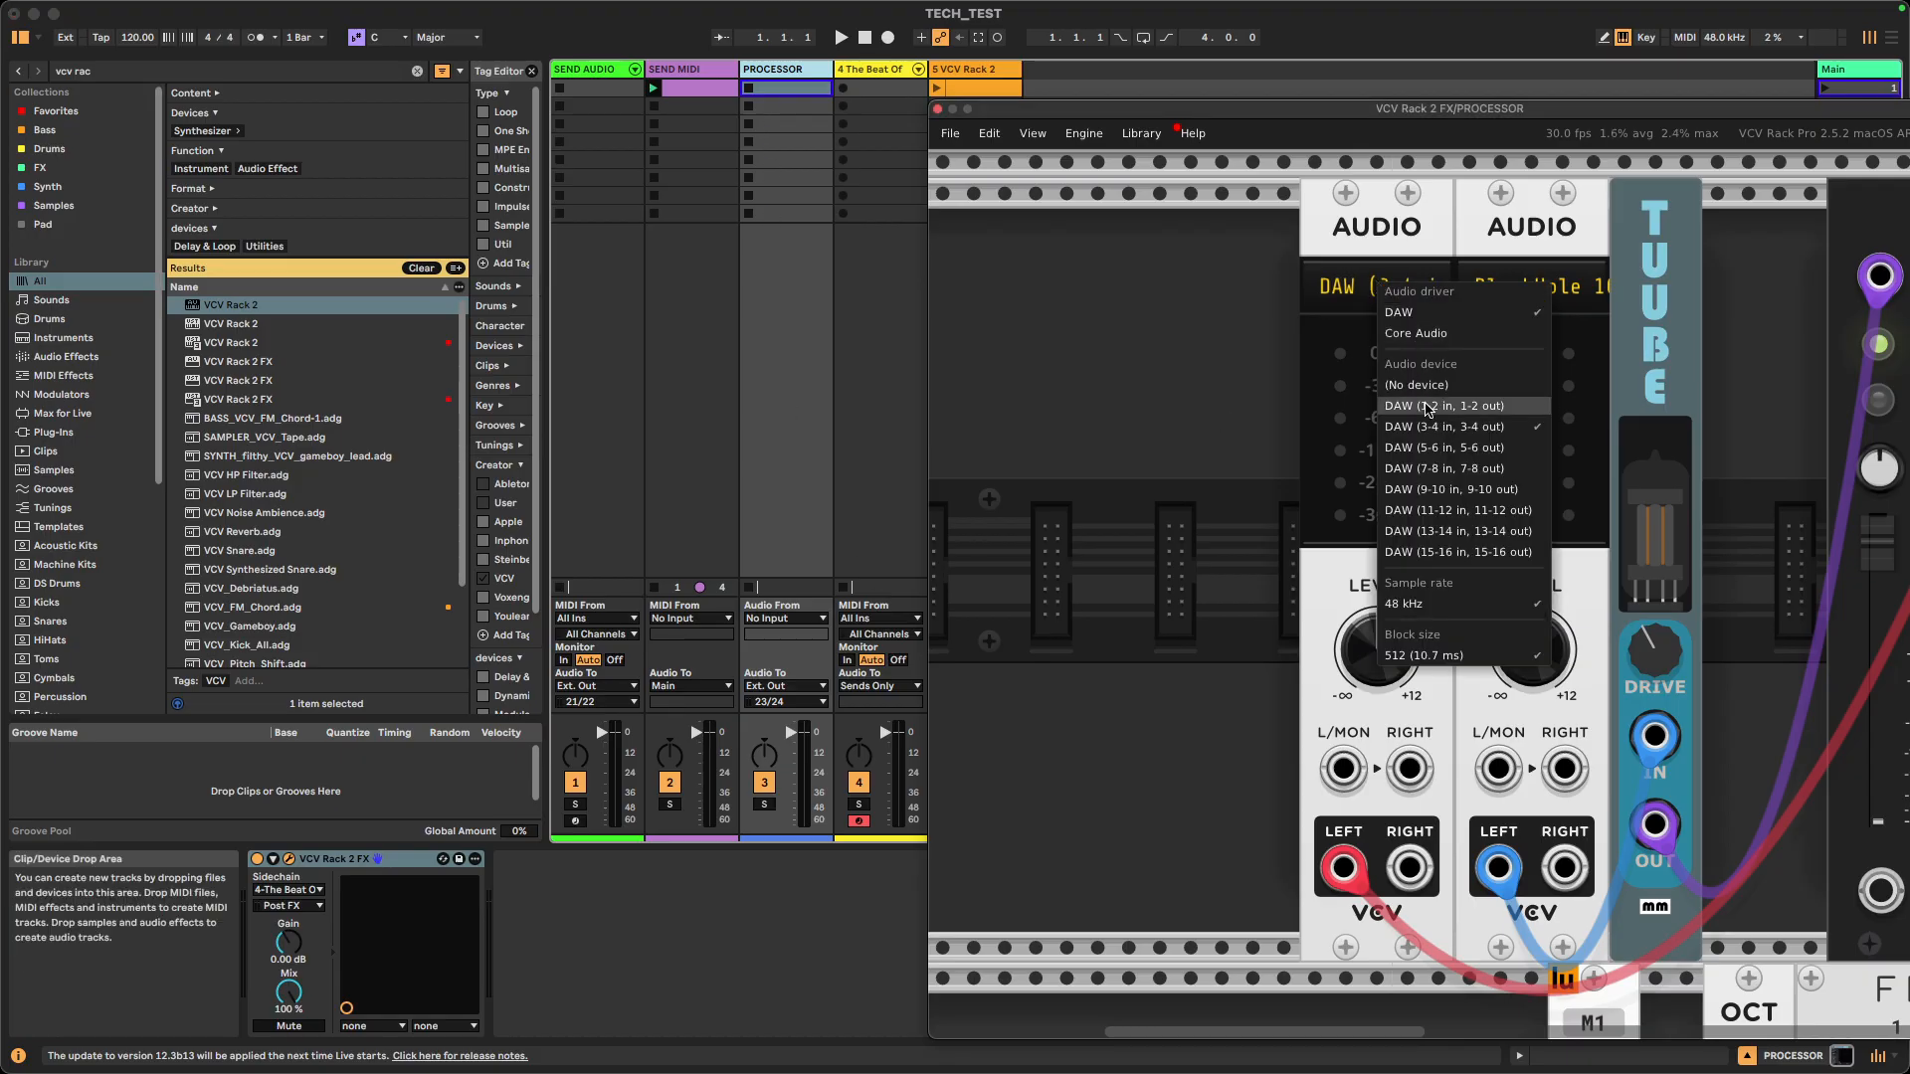
left_click(1199, 385)
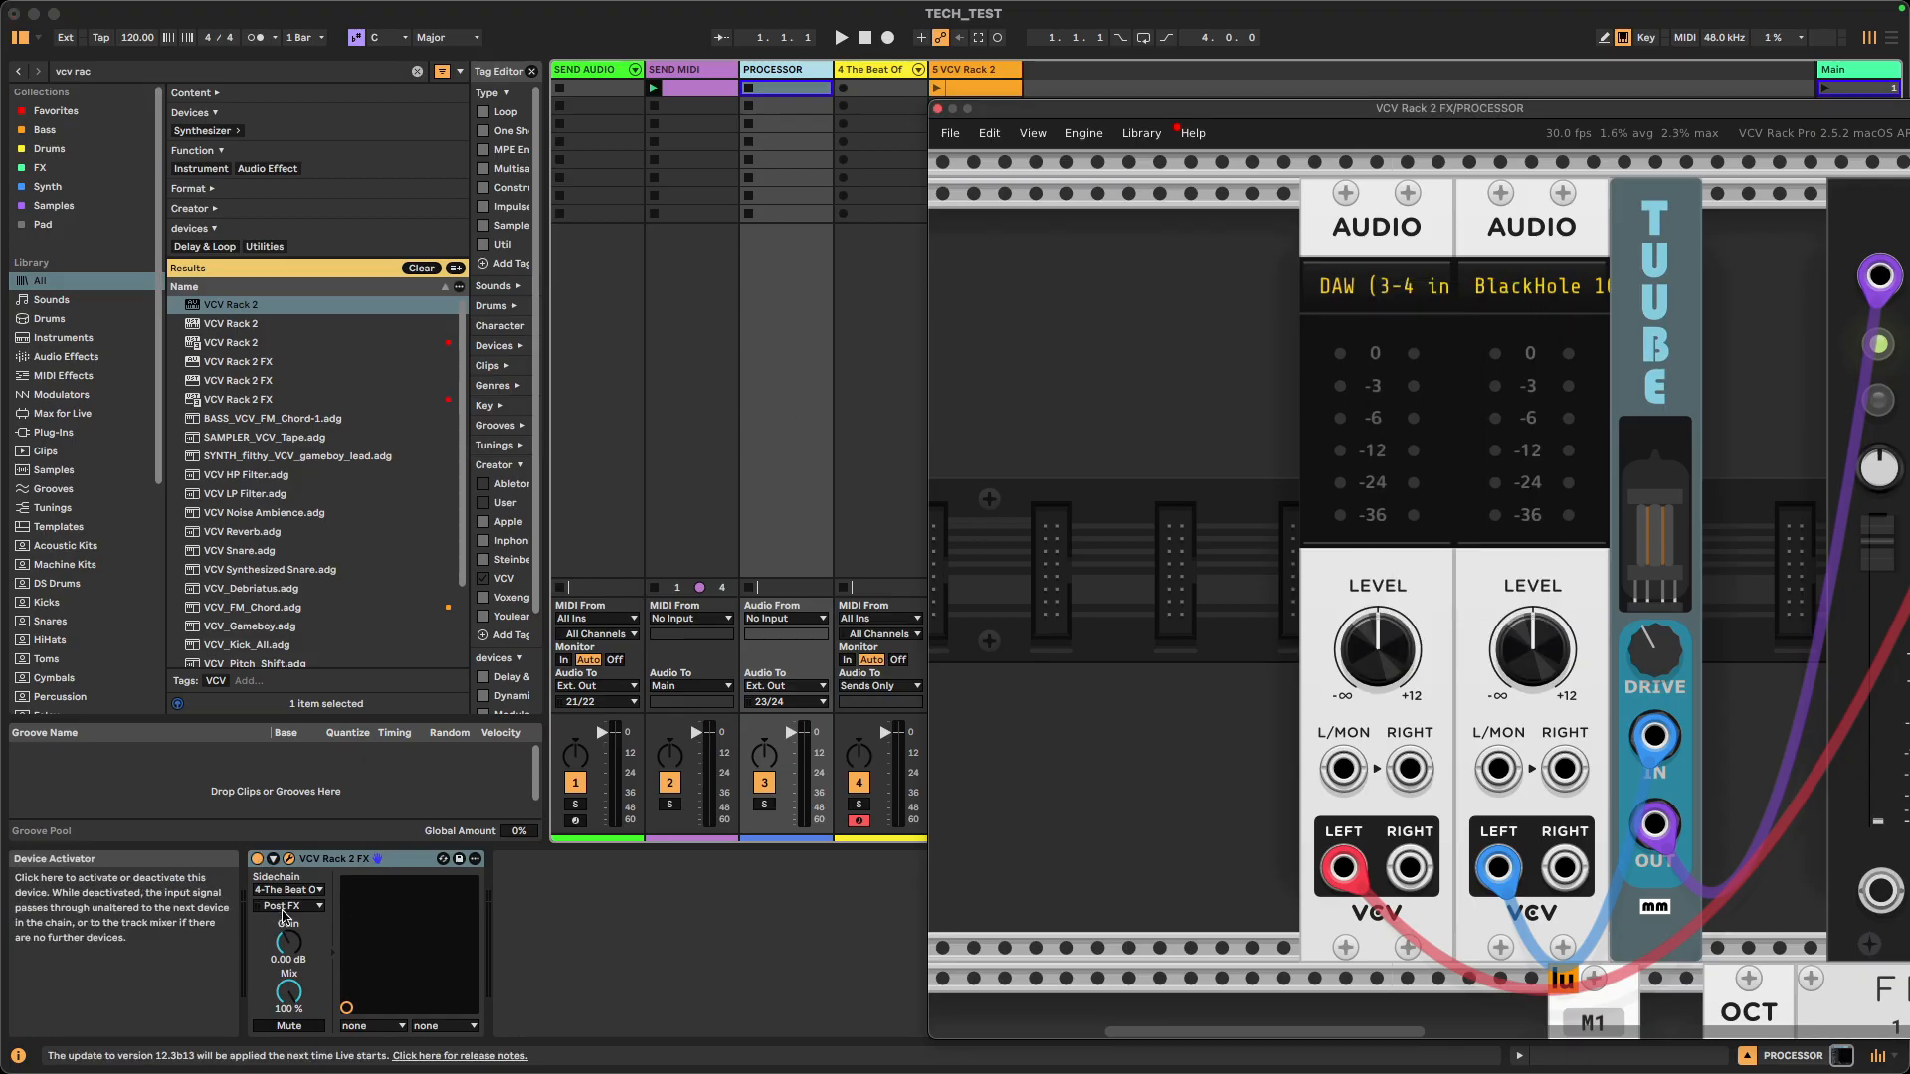
left_click(1391, 288)
left_click(1197, 484)
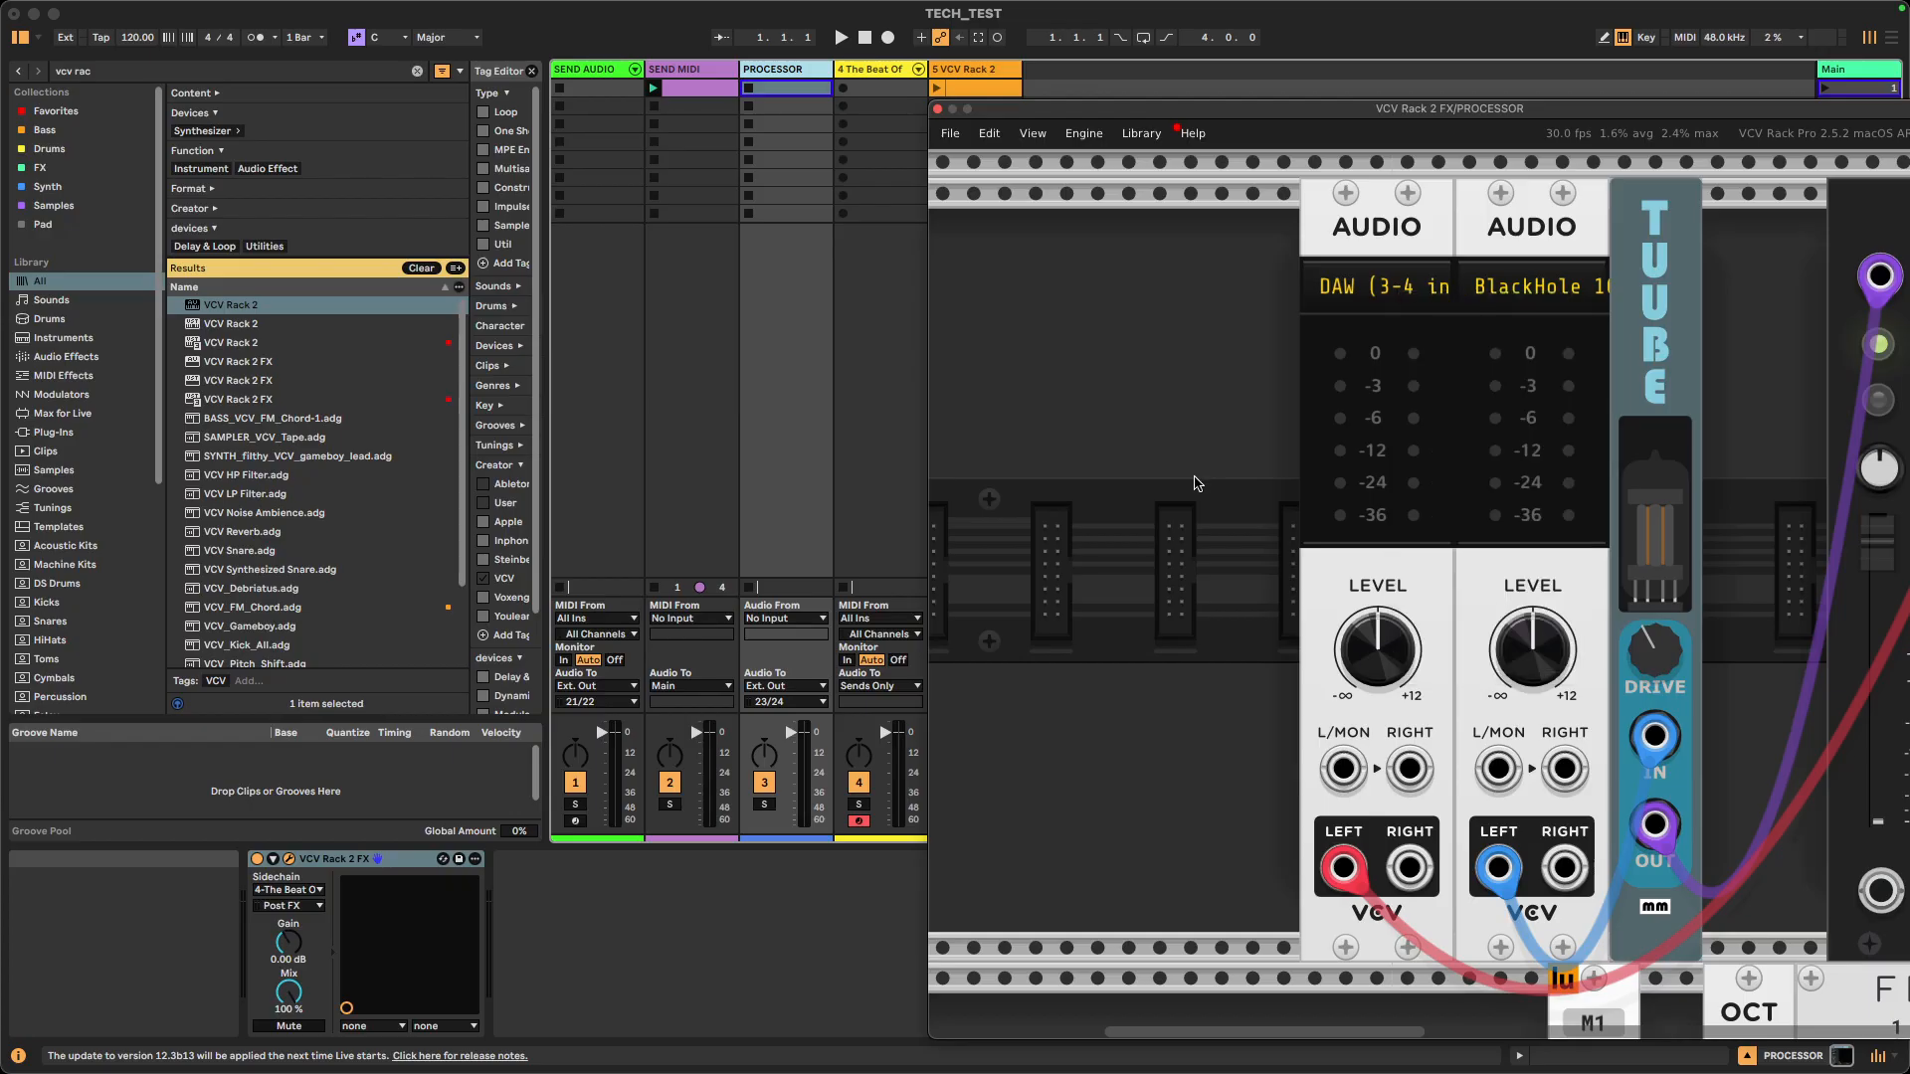
- Examine the audio device options of the AUDIO module fed by the mixer's master output, then review the whole patch
scroll(1197, 483, "down", 5)
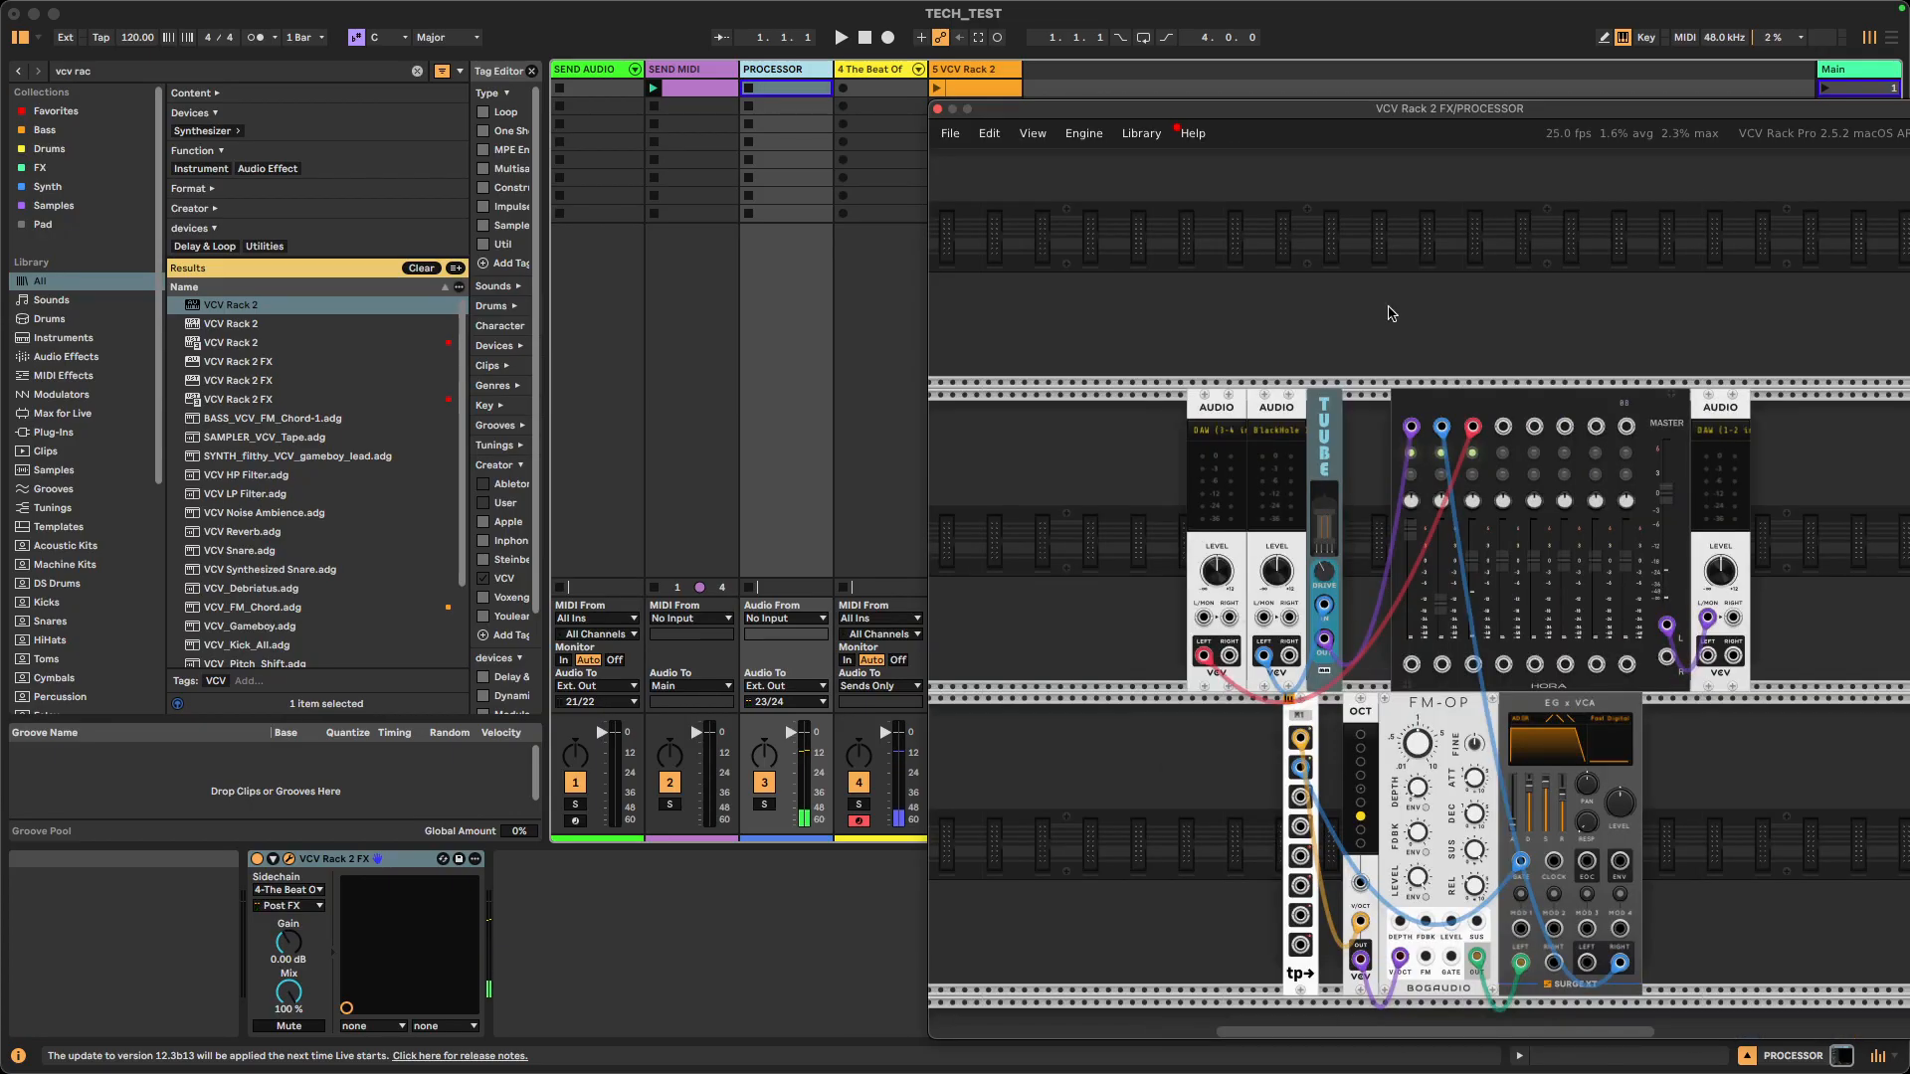
scroll(1391, 313, "up", 3)
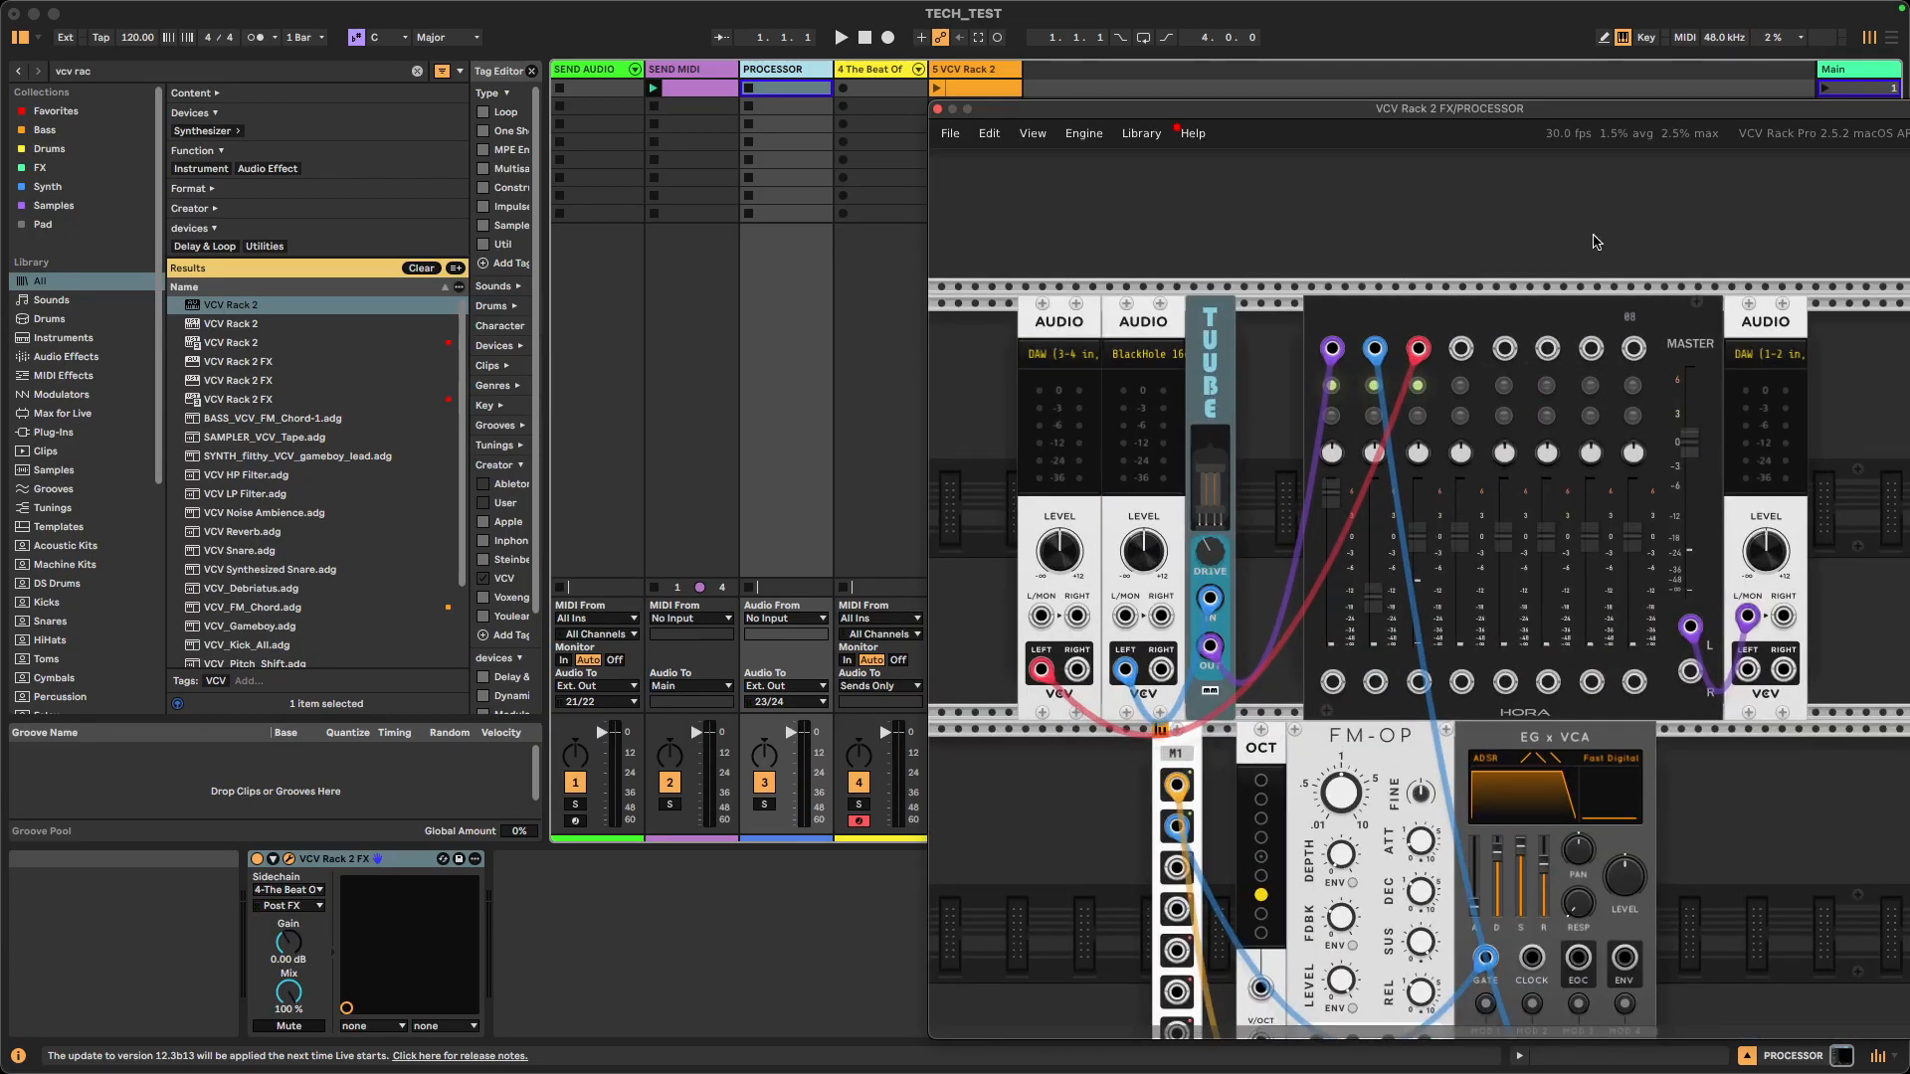
scroll(1594, 242, "up", 3)
left_click(1565, 331)
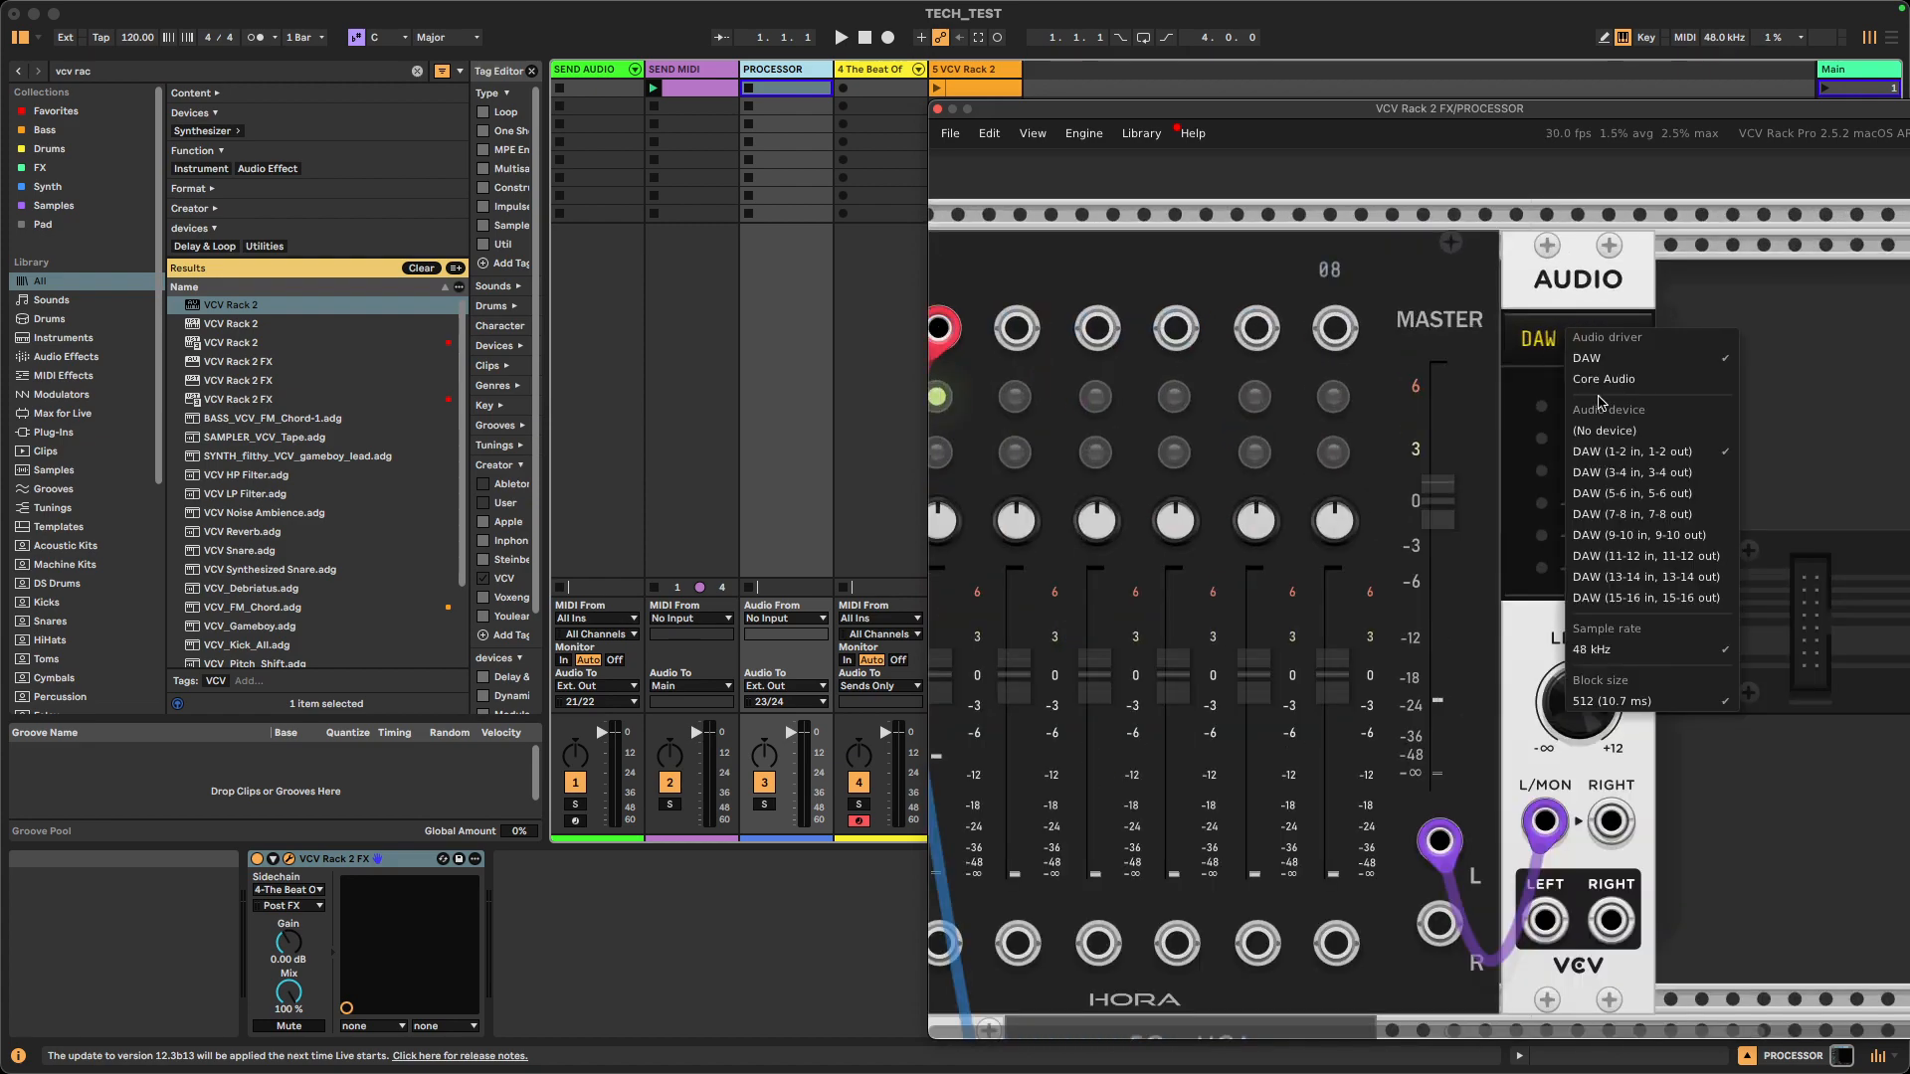
left_click(1797, 433)
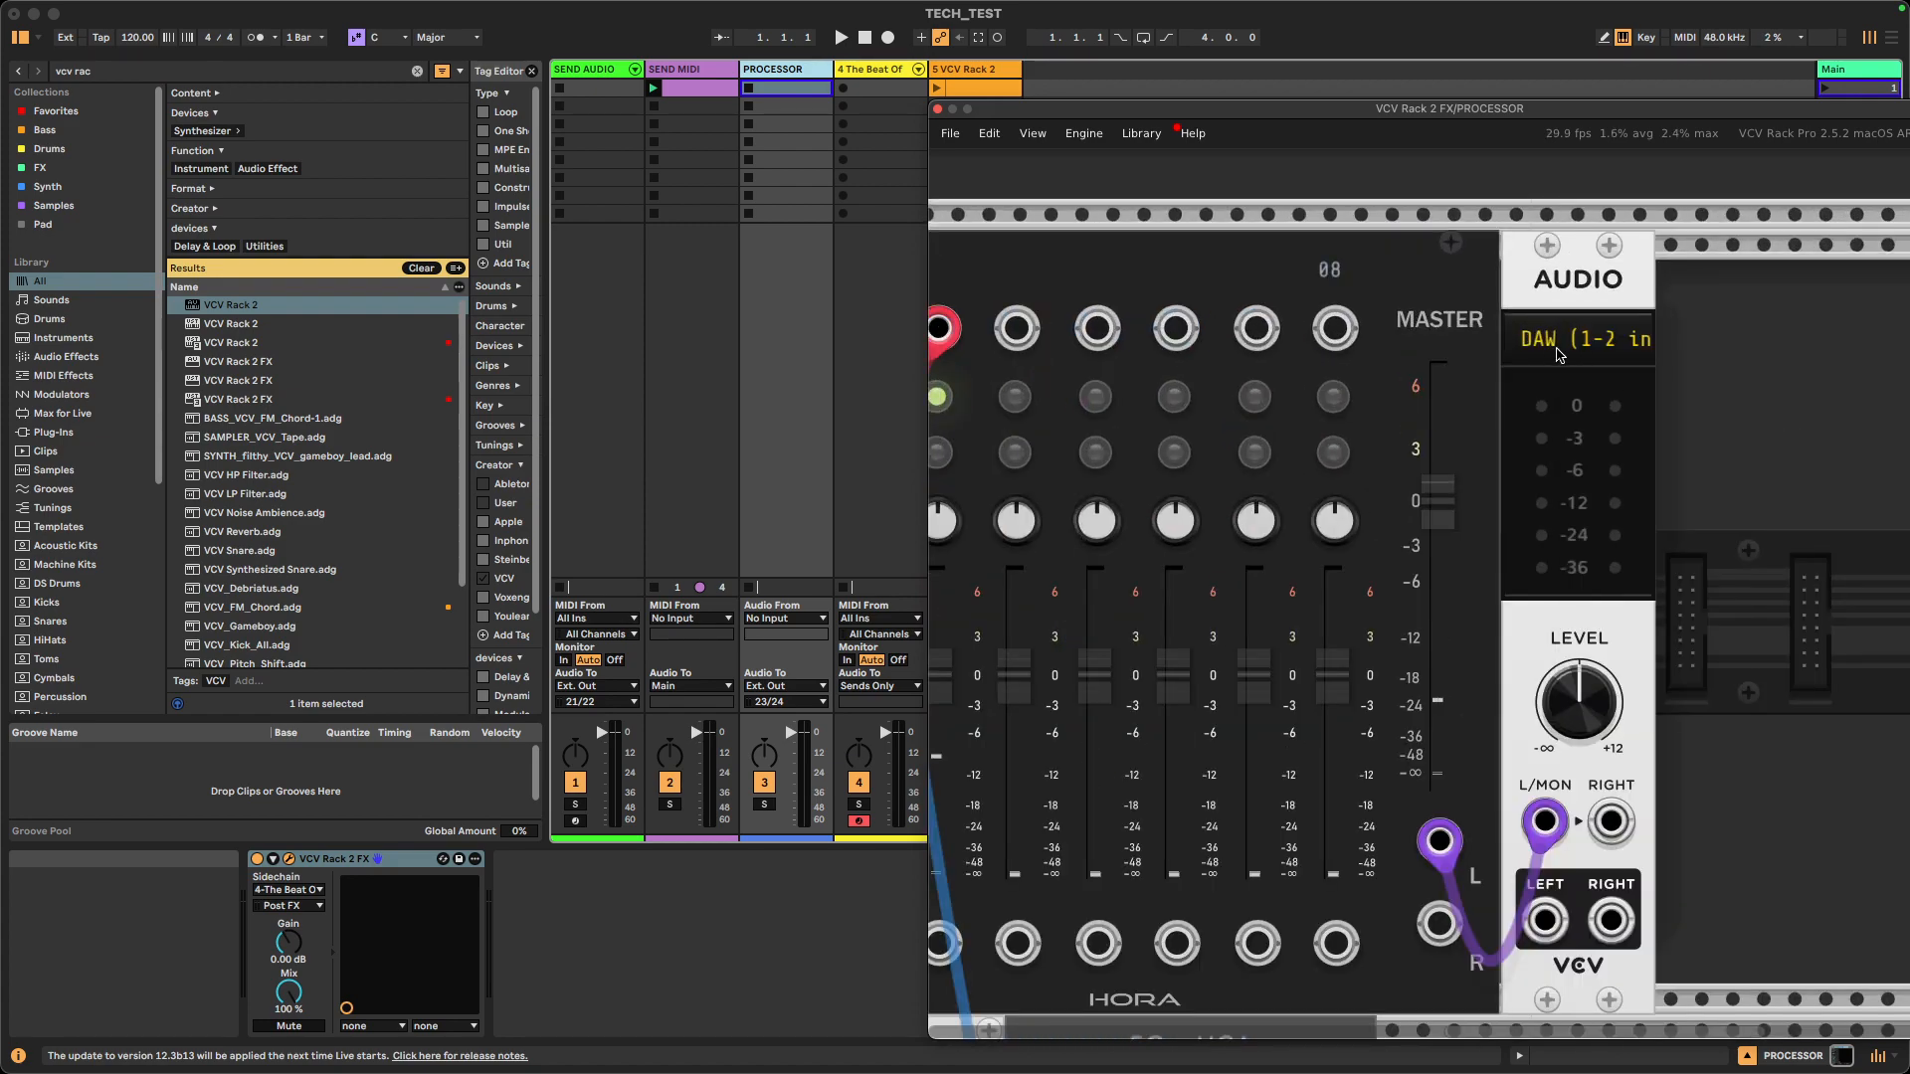
scroll(1557, 354, "down", 5)
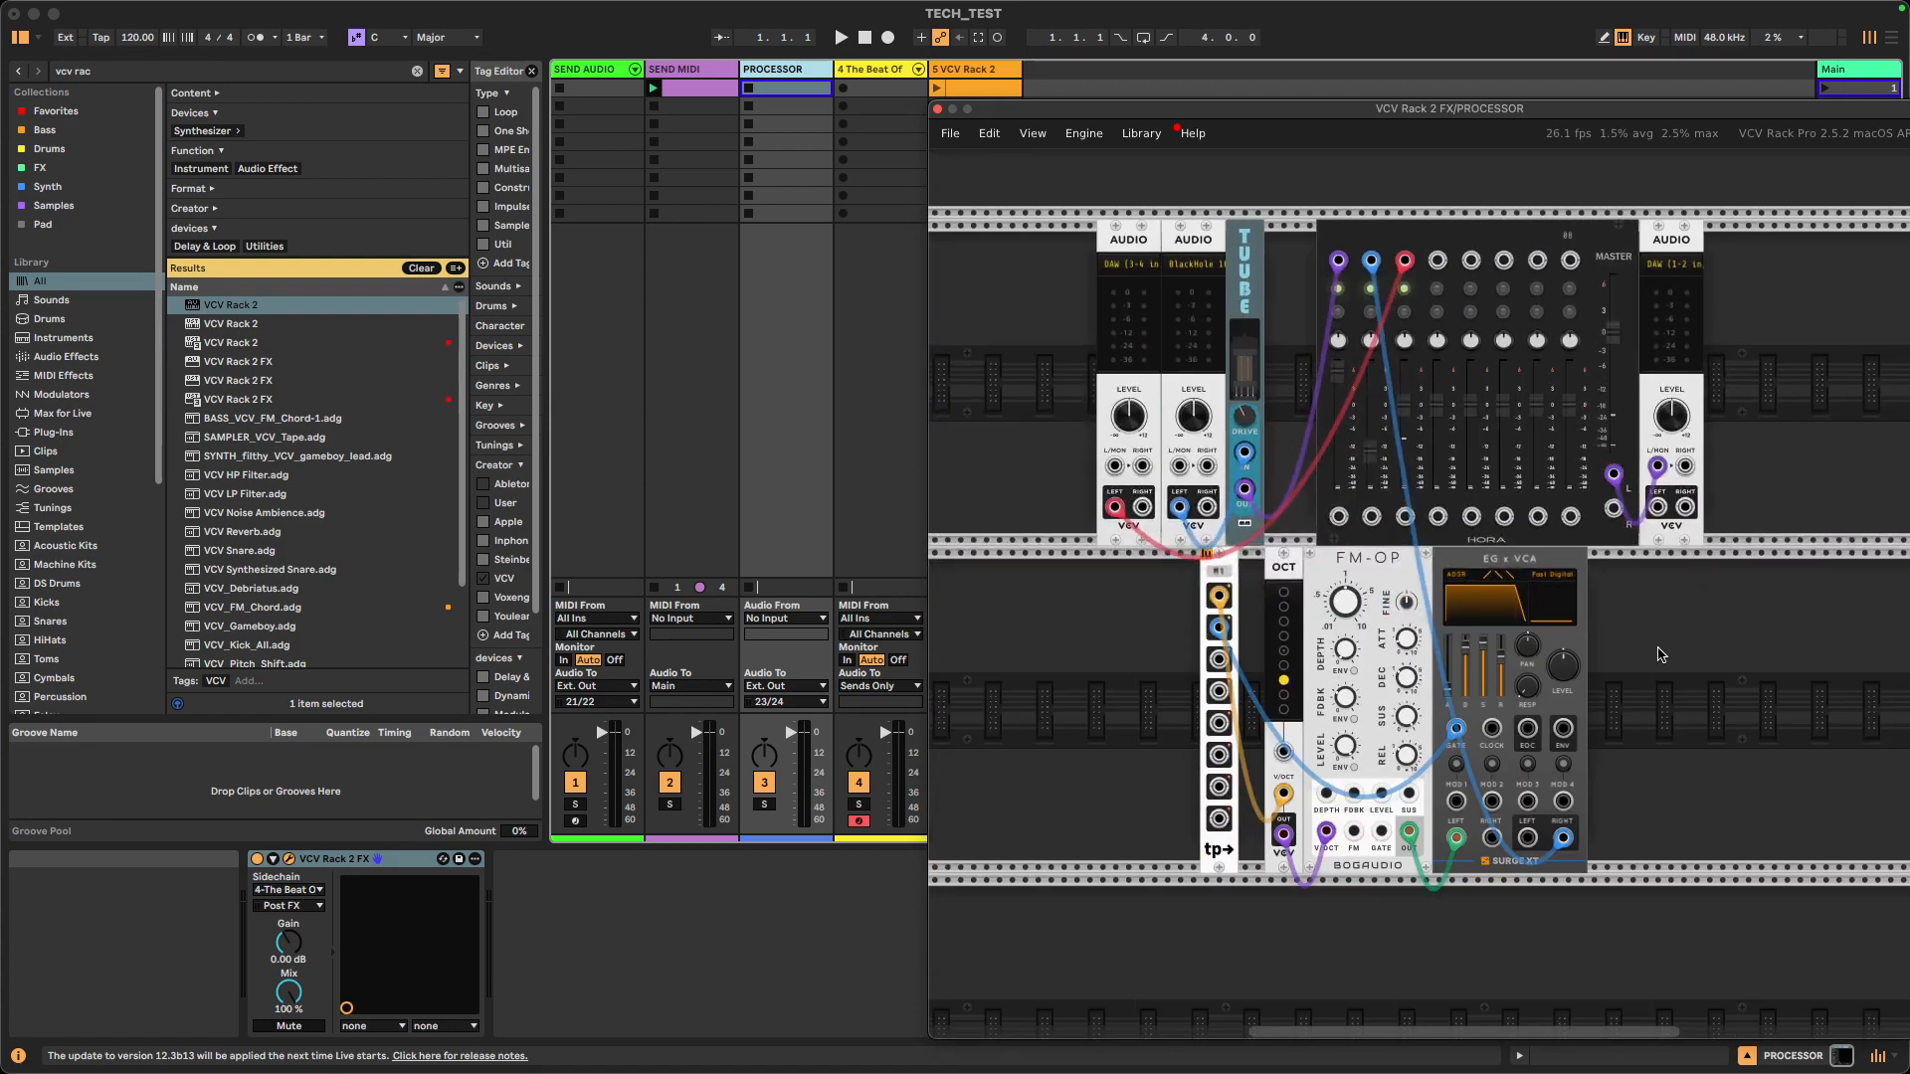
left_click_drag(1659, 655, 1673, 693)
scroll(1444, 504, "up", 2)
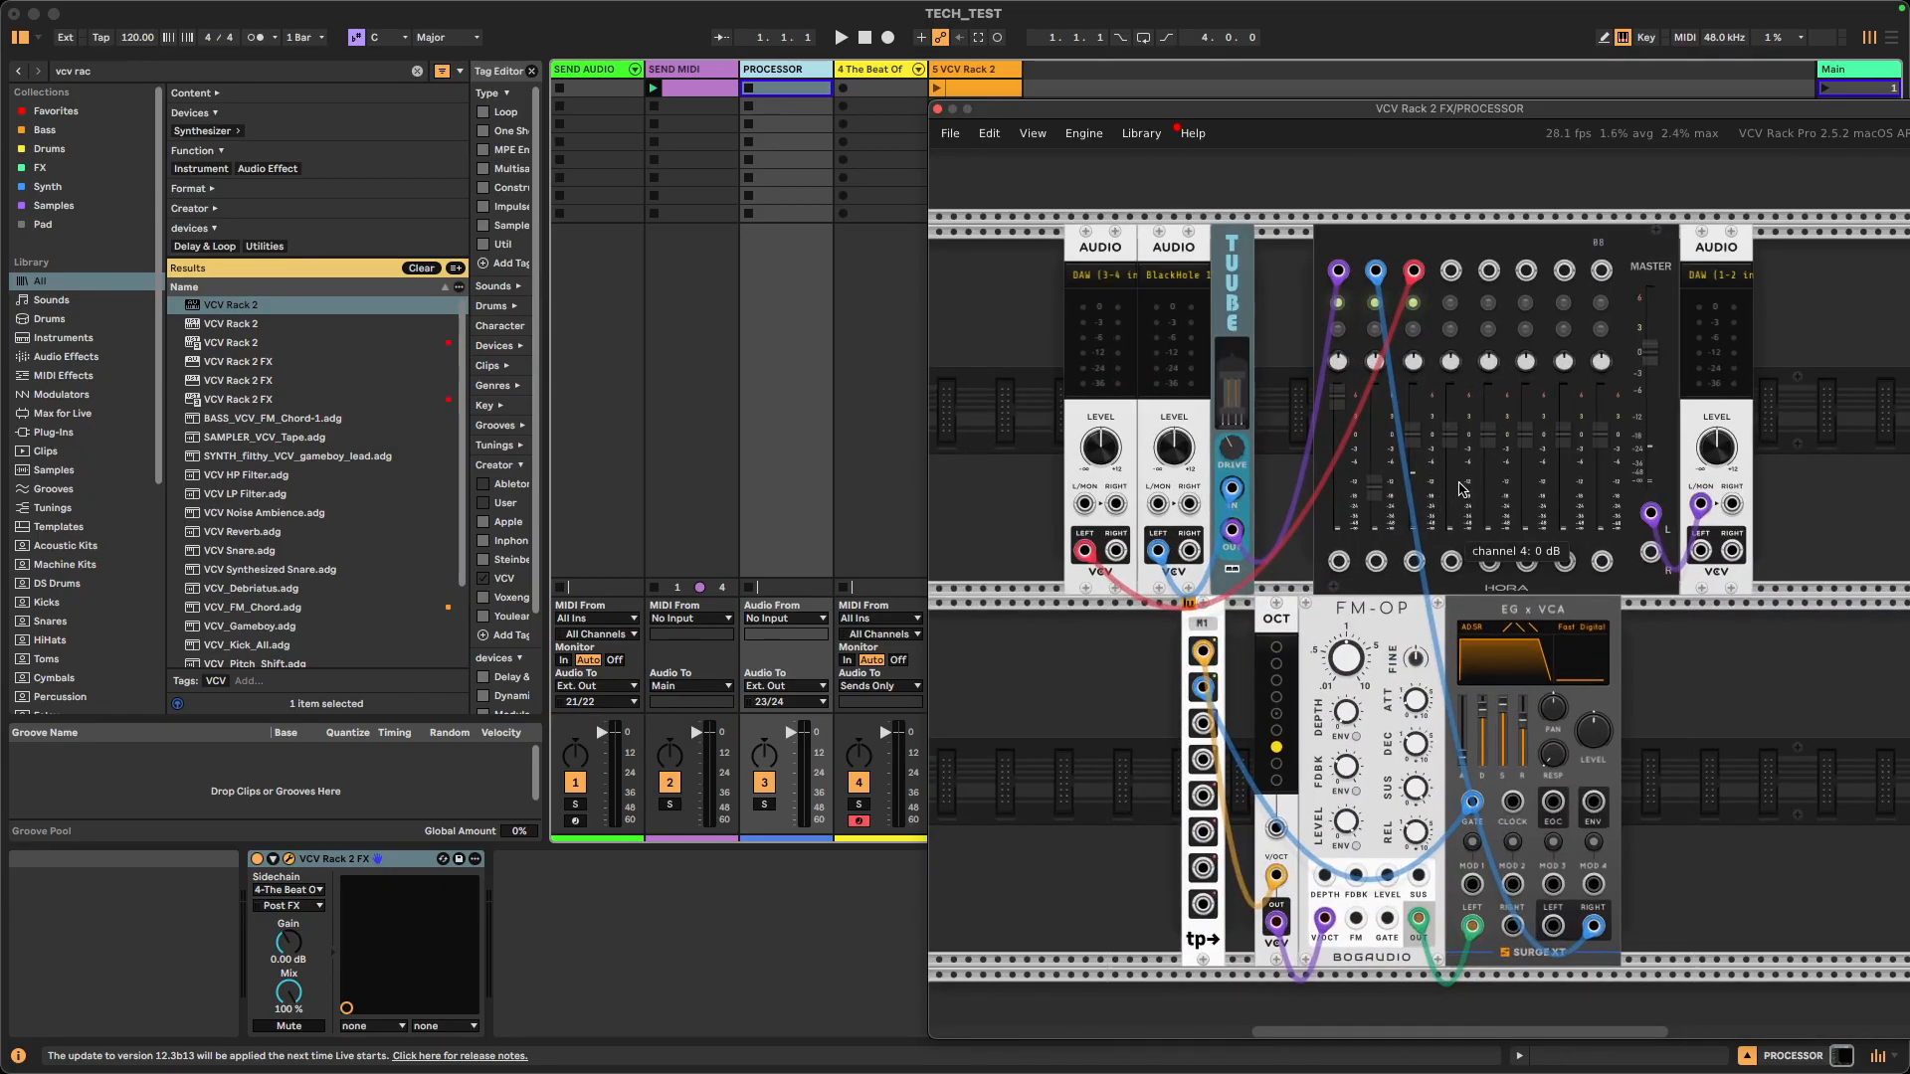
- Move the rack window aside, switch to the macOS Audio Devices window and enlarge it
left_click_drag(970, 111, 1092, 139)
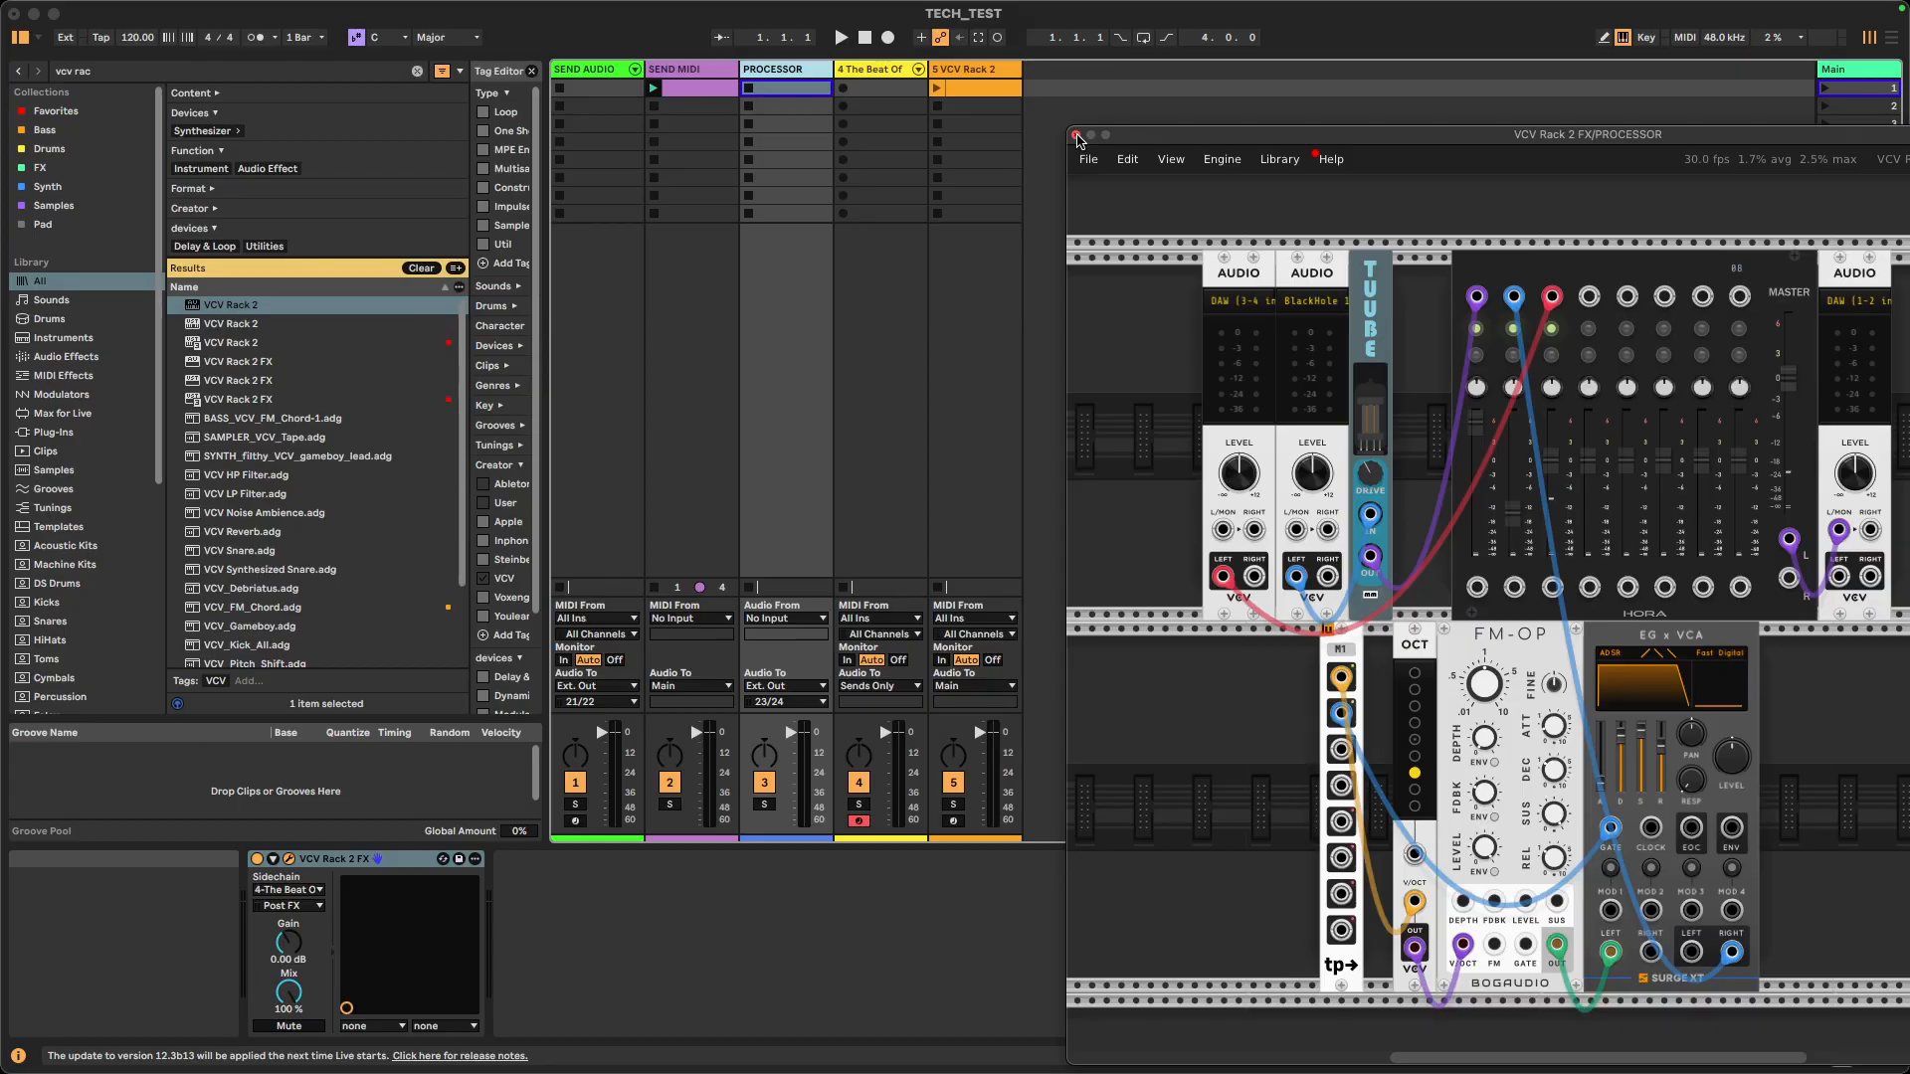
scroll(1129, 354, "down", 2)
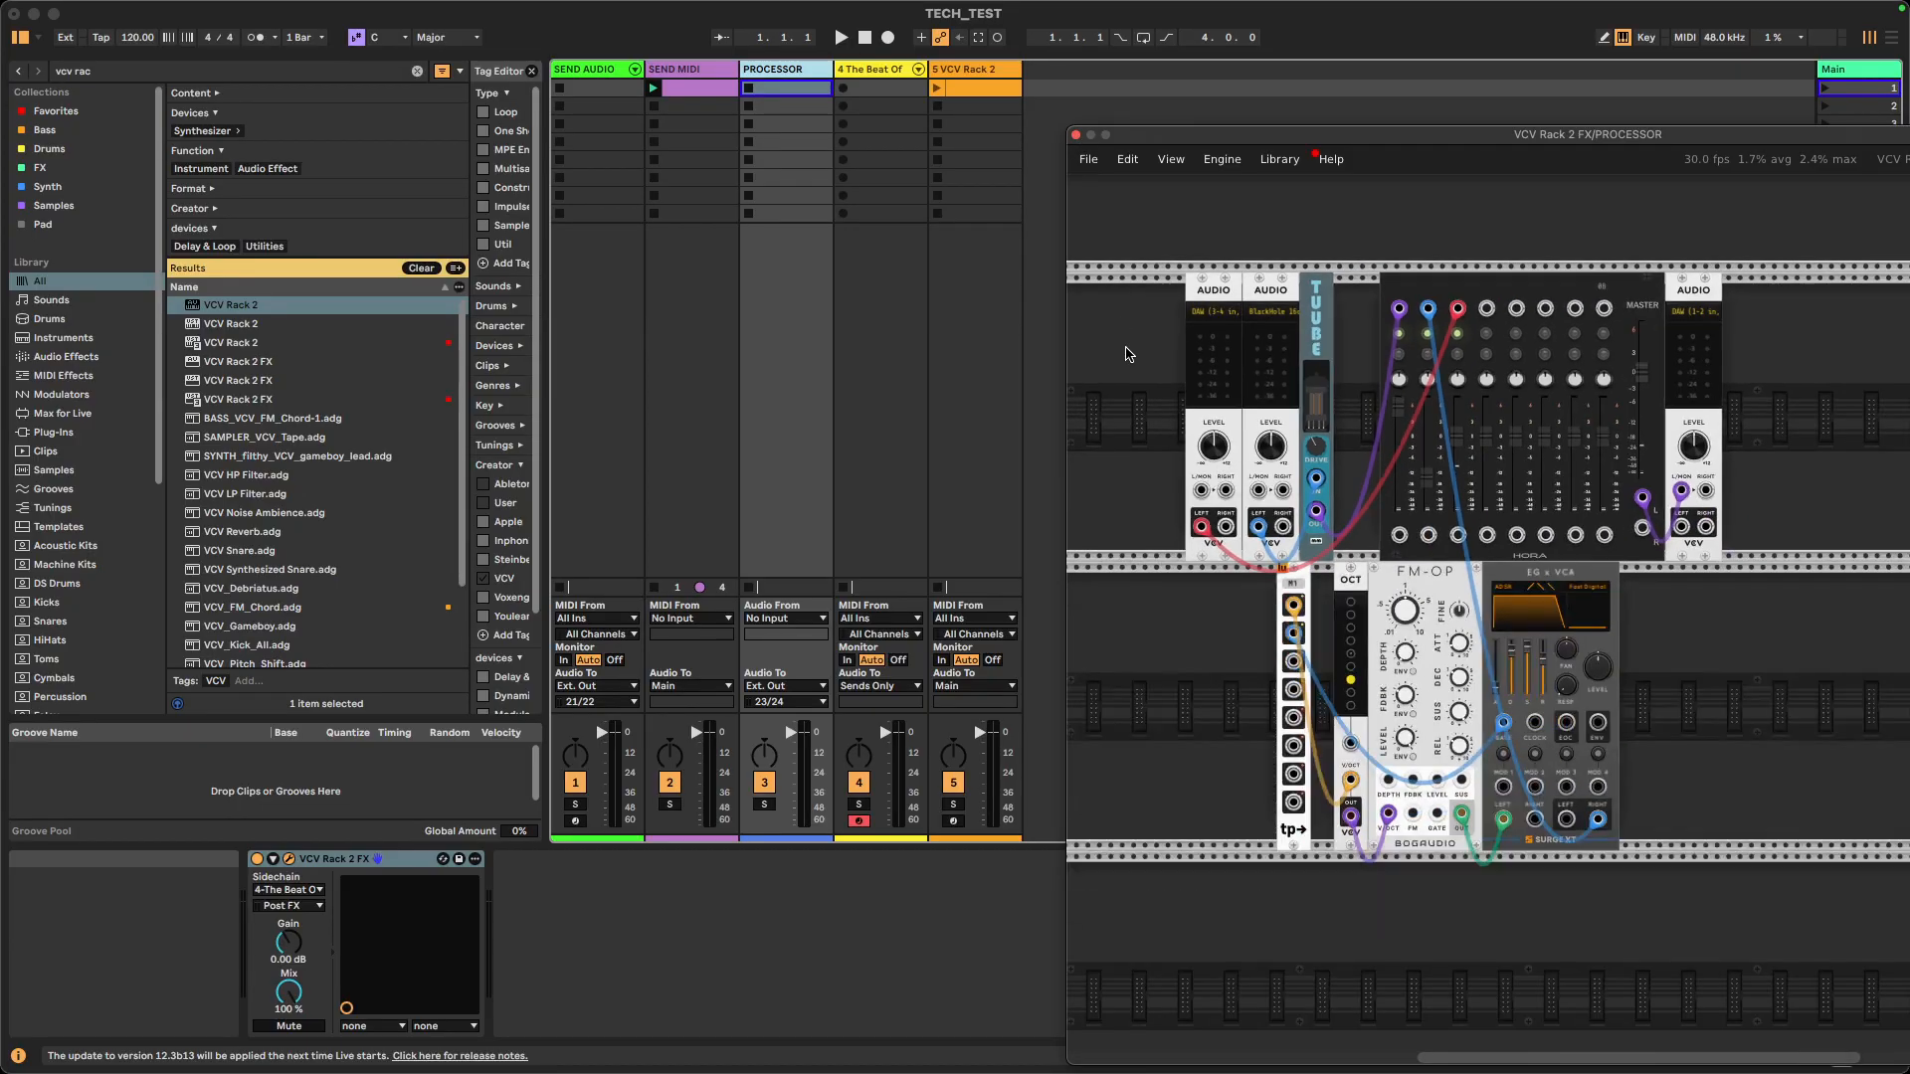
key("super+Tab")
key("super+Tab")
key("super+Tab")
key("super+Tab")
key("super+Tab")
key("super+Tab")
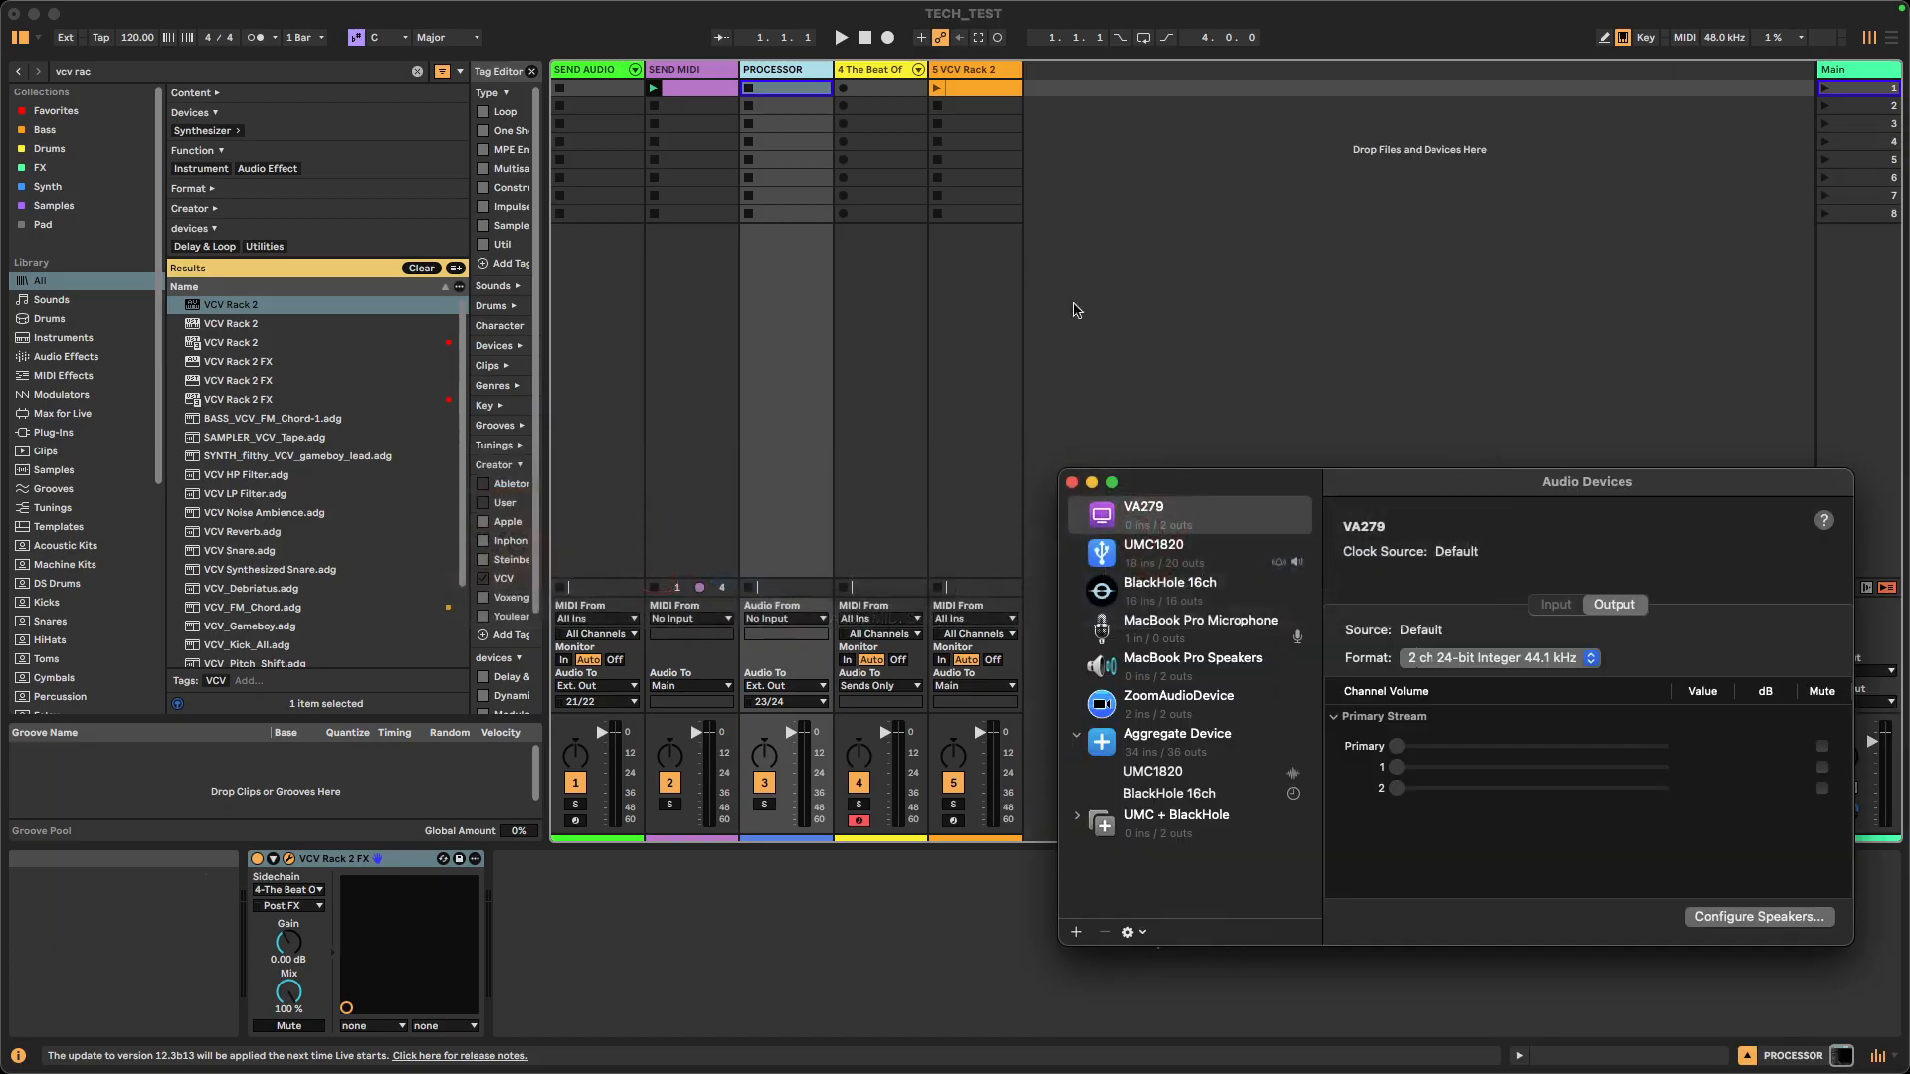
left_click_drag(1249, 479, 1012, 266)
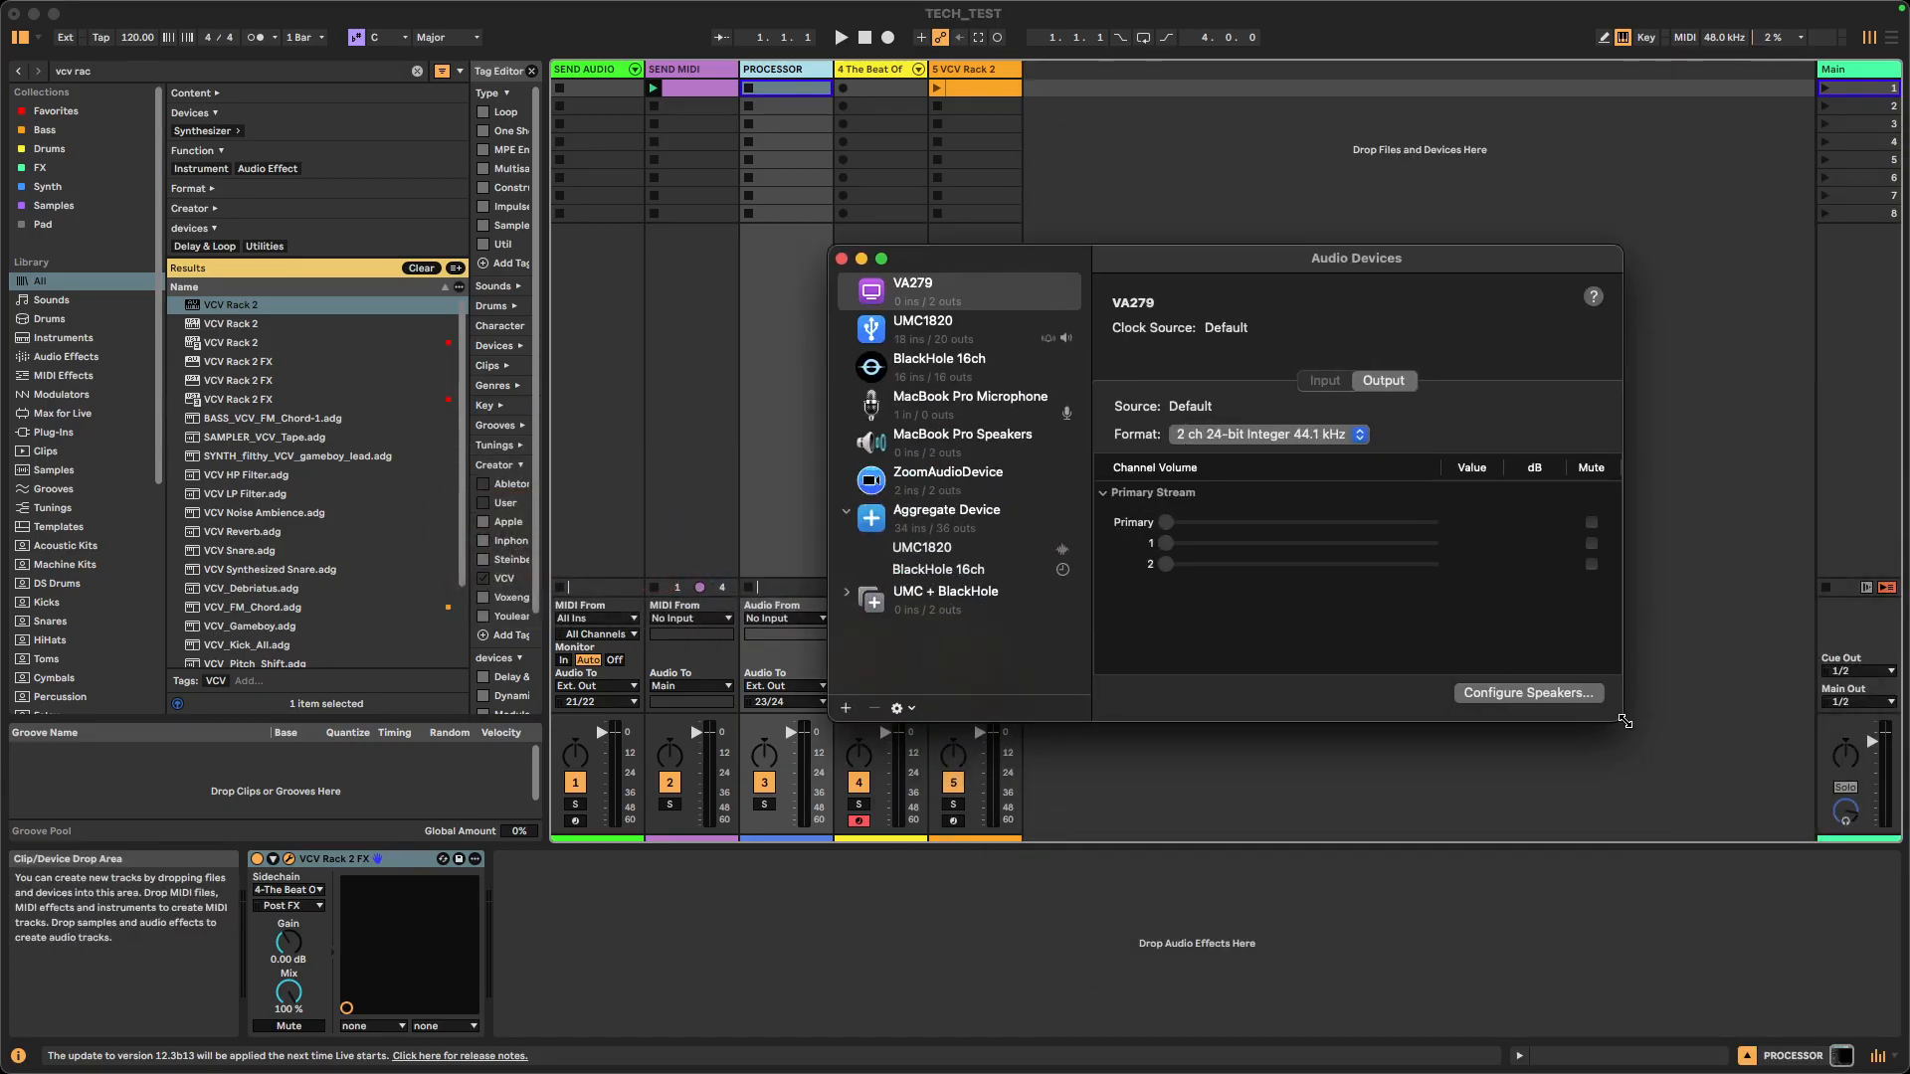
left_click_drag(1624, 721, 1745, 873)
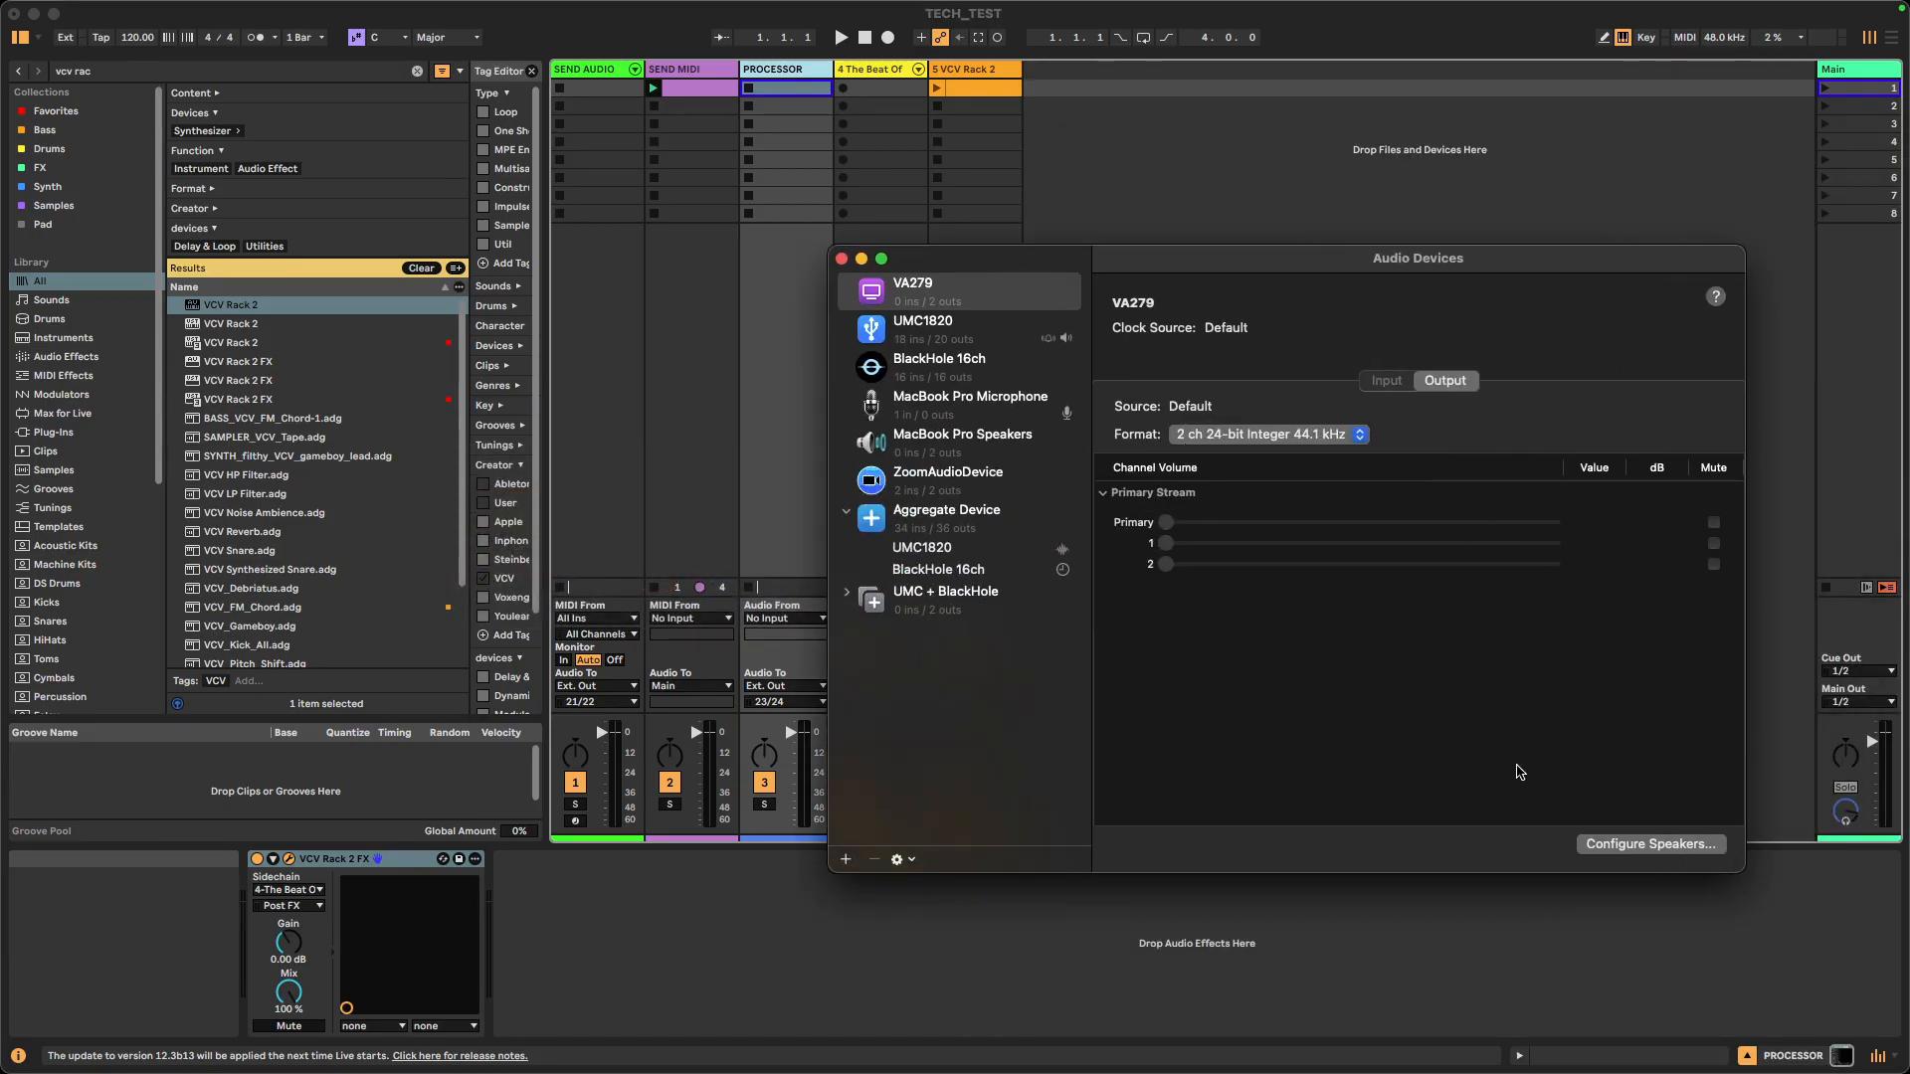
- Create a new aggregate audio device that combines UMC1820 and BlackHole 16ch
left_click(846, 859)
left_click(872, 882)
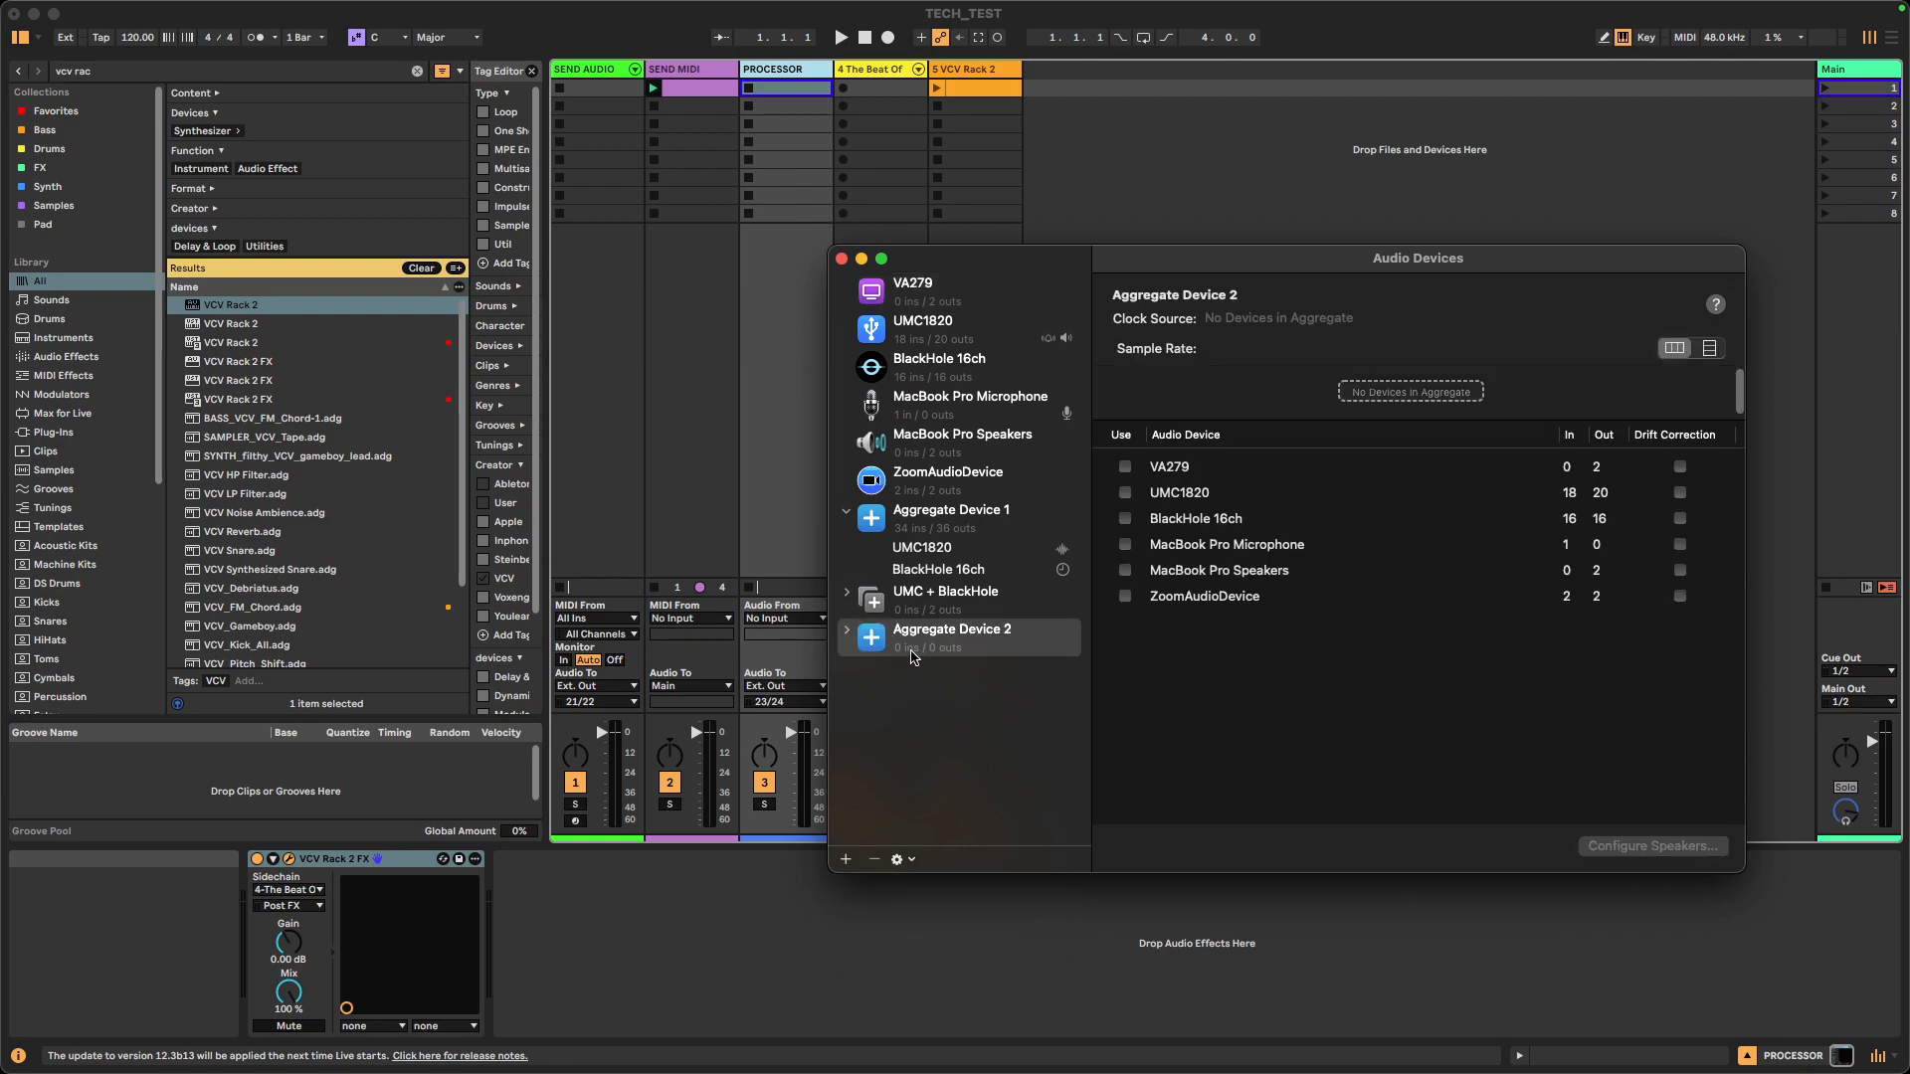
left_click(1194, 498)
left_click(1196, 524)
left_click(1197, 496)
left_click(1196, 518)
left_click(1191, 493)
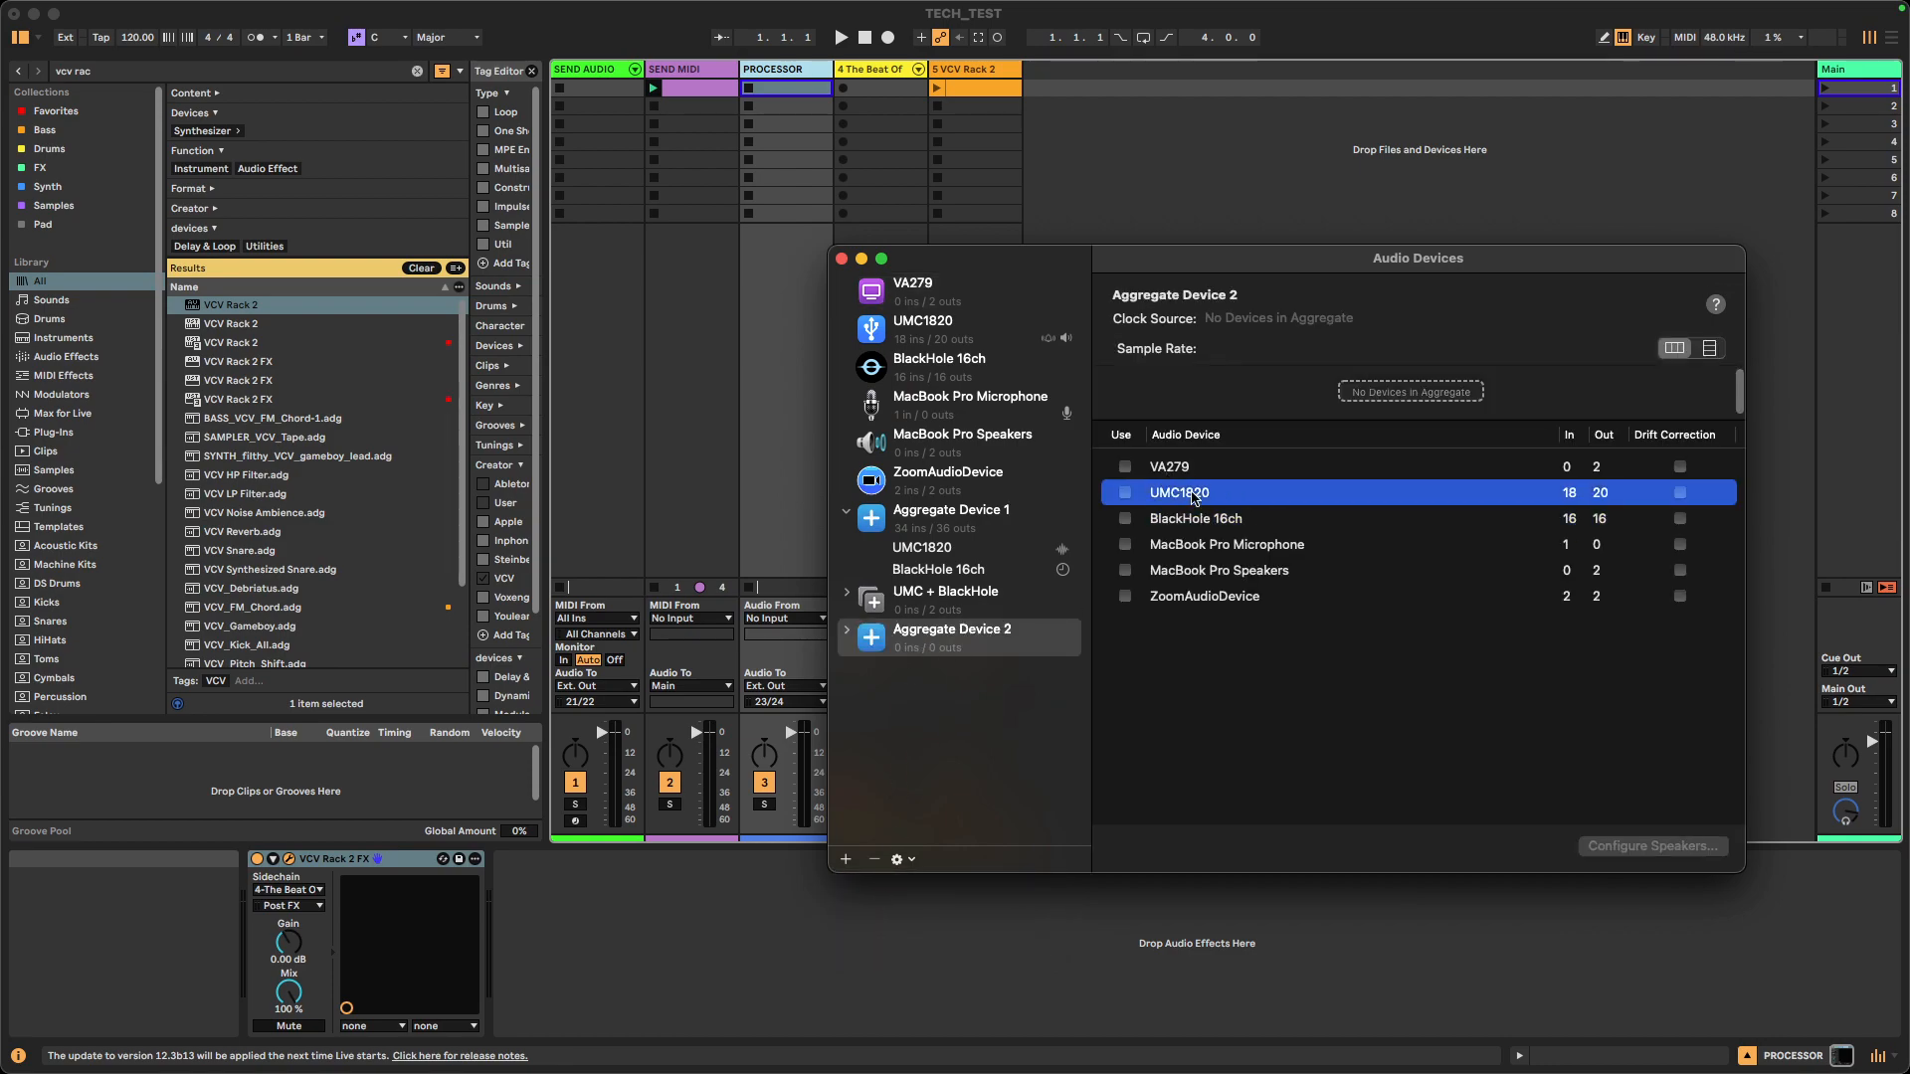
left_click(1125, 493)
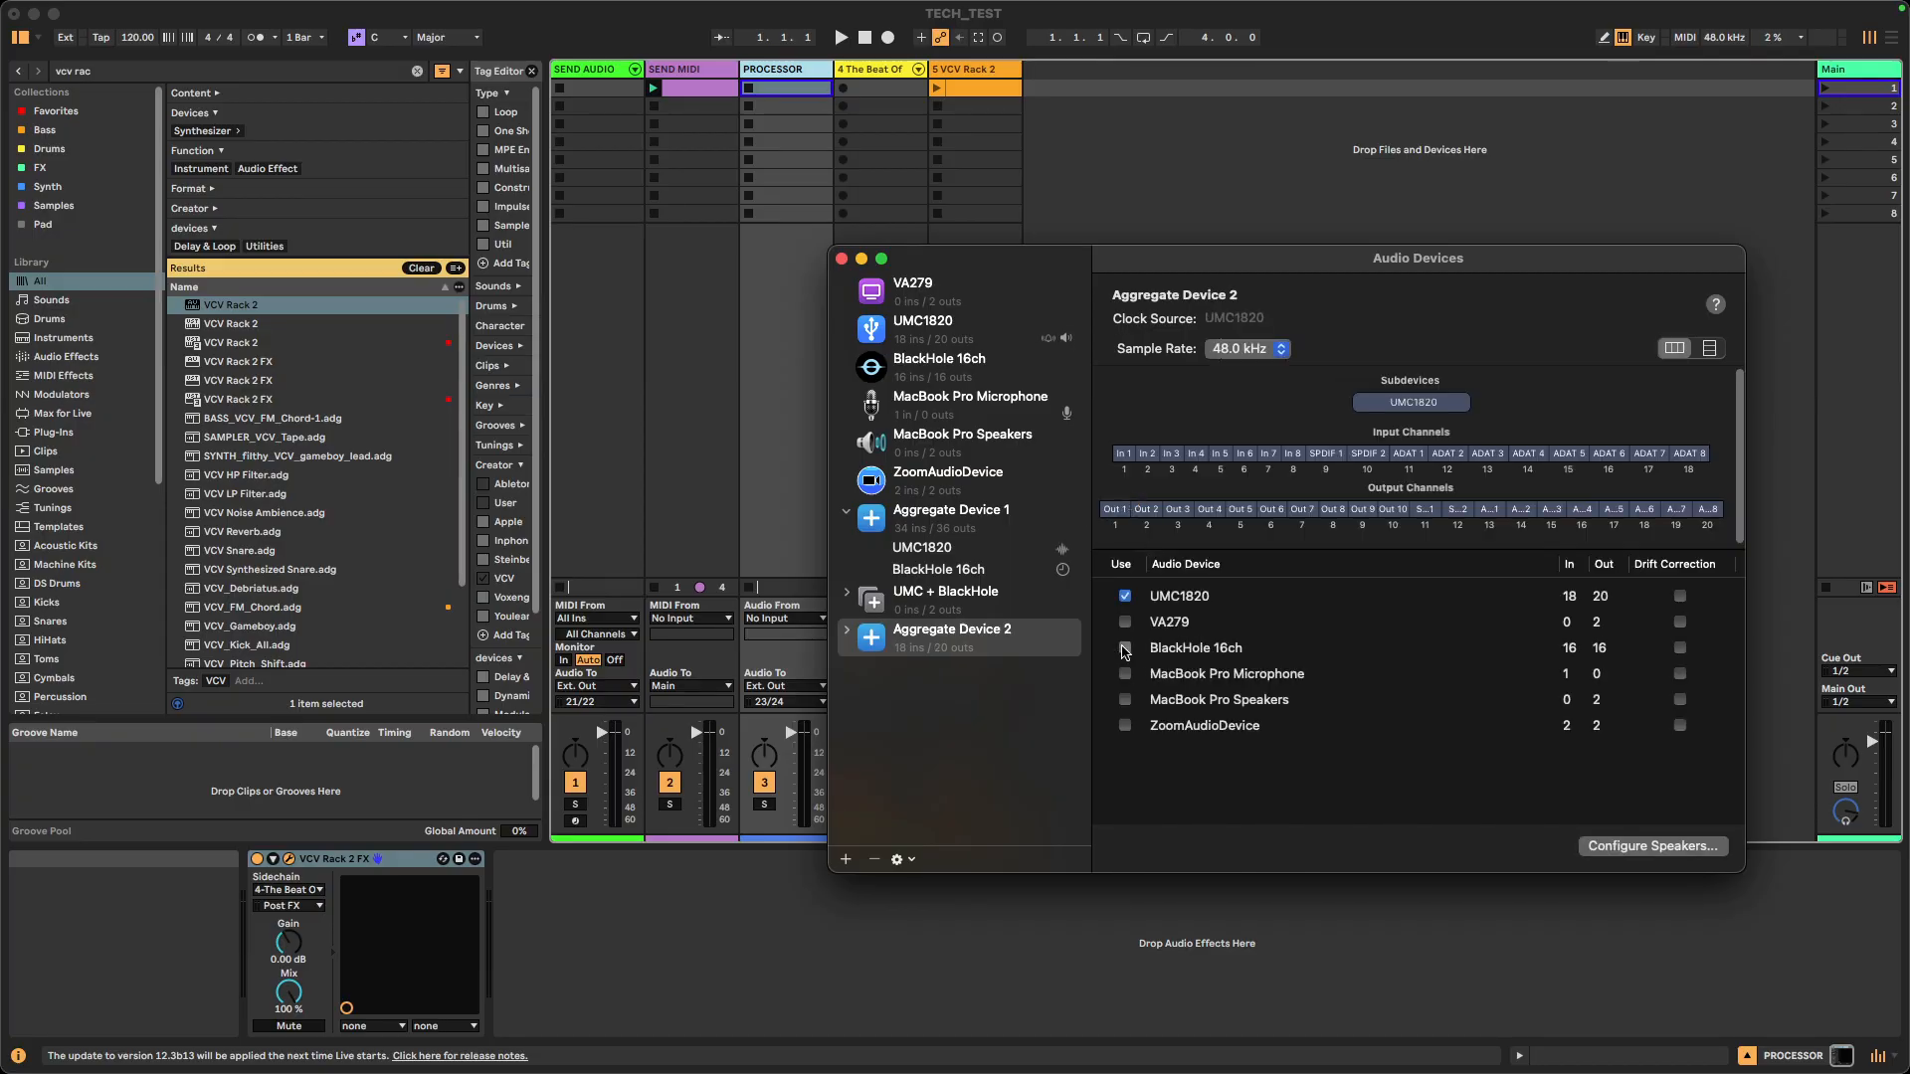
left_click(1125, 649)
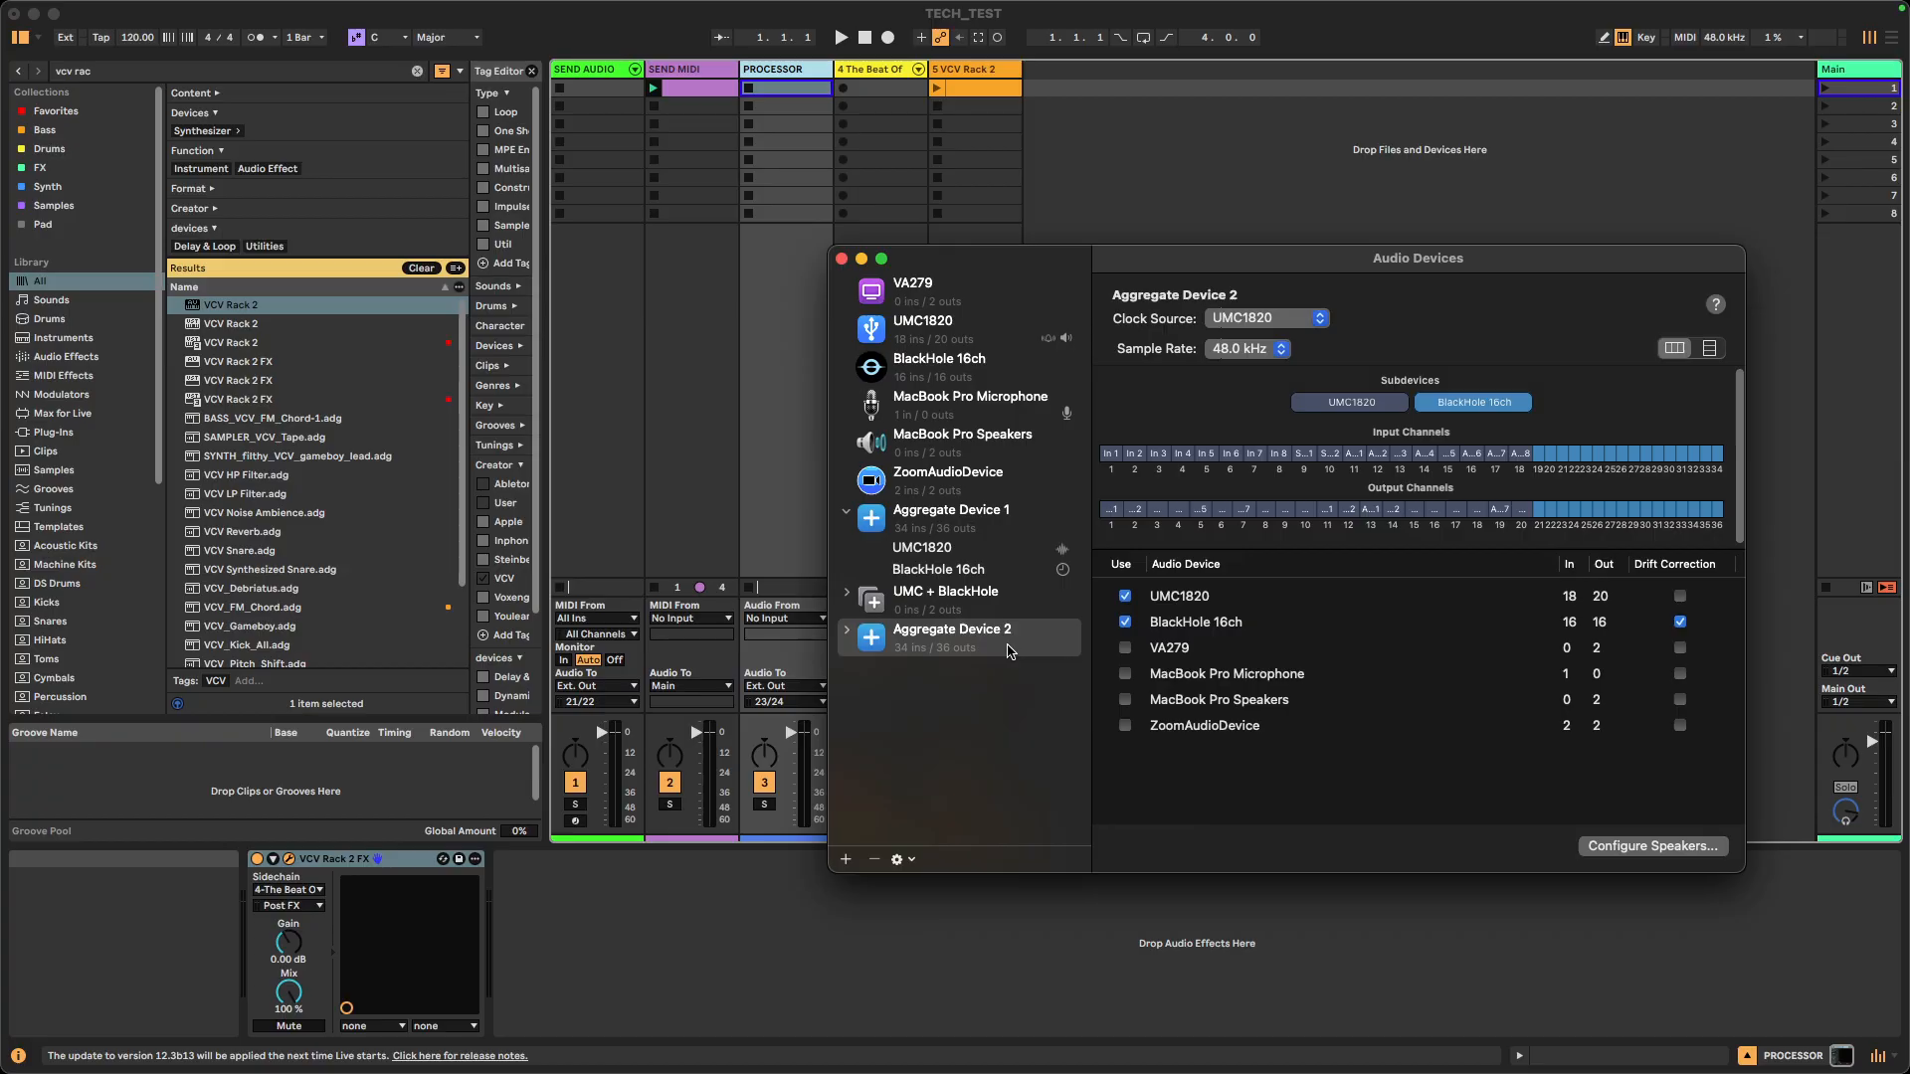
- Examine the input and output channel layout of the new aggregate device, then close the Audio Devices window
left_click_drag(1284, 264, 1159, 194)
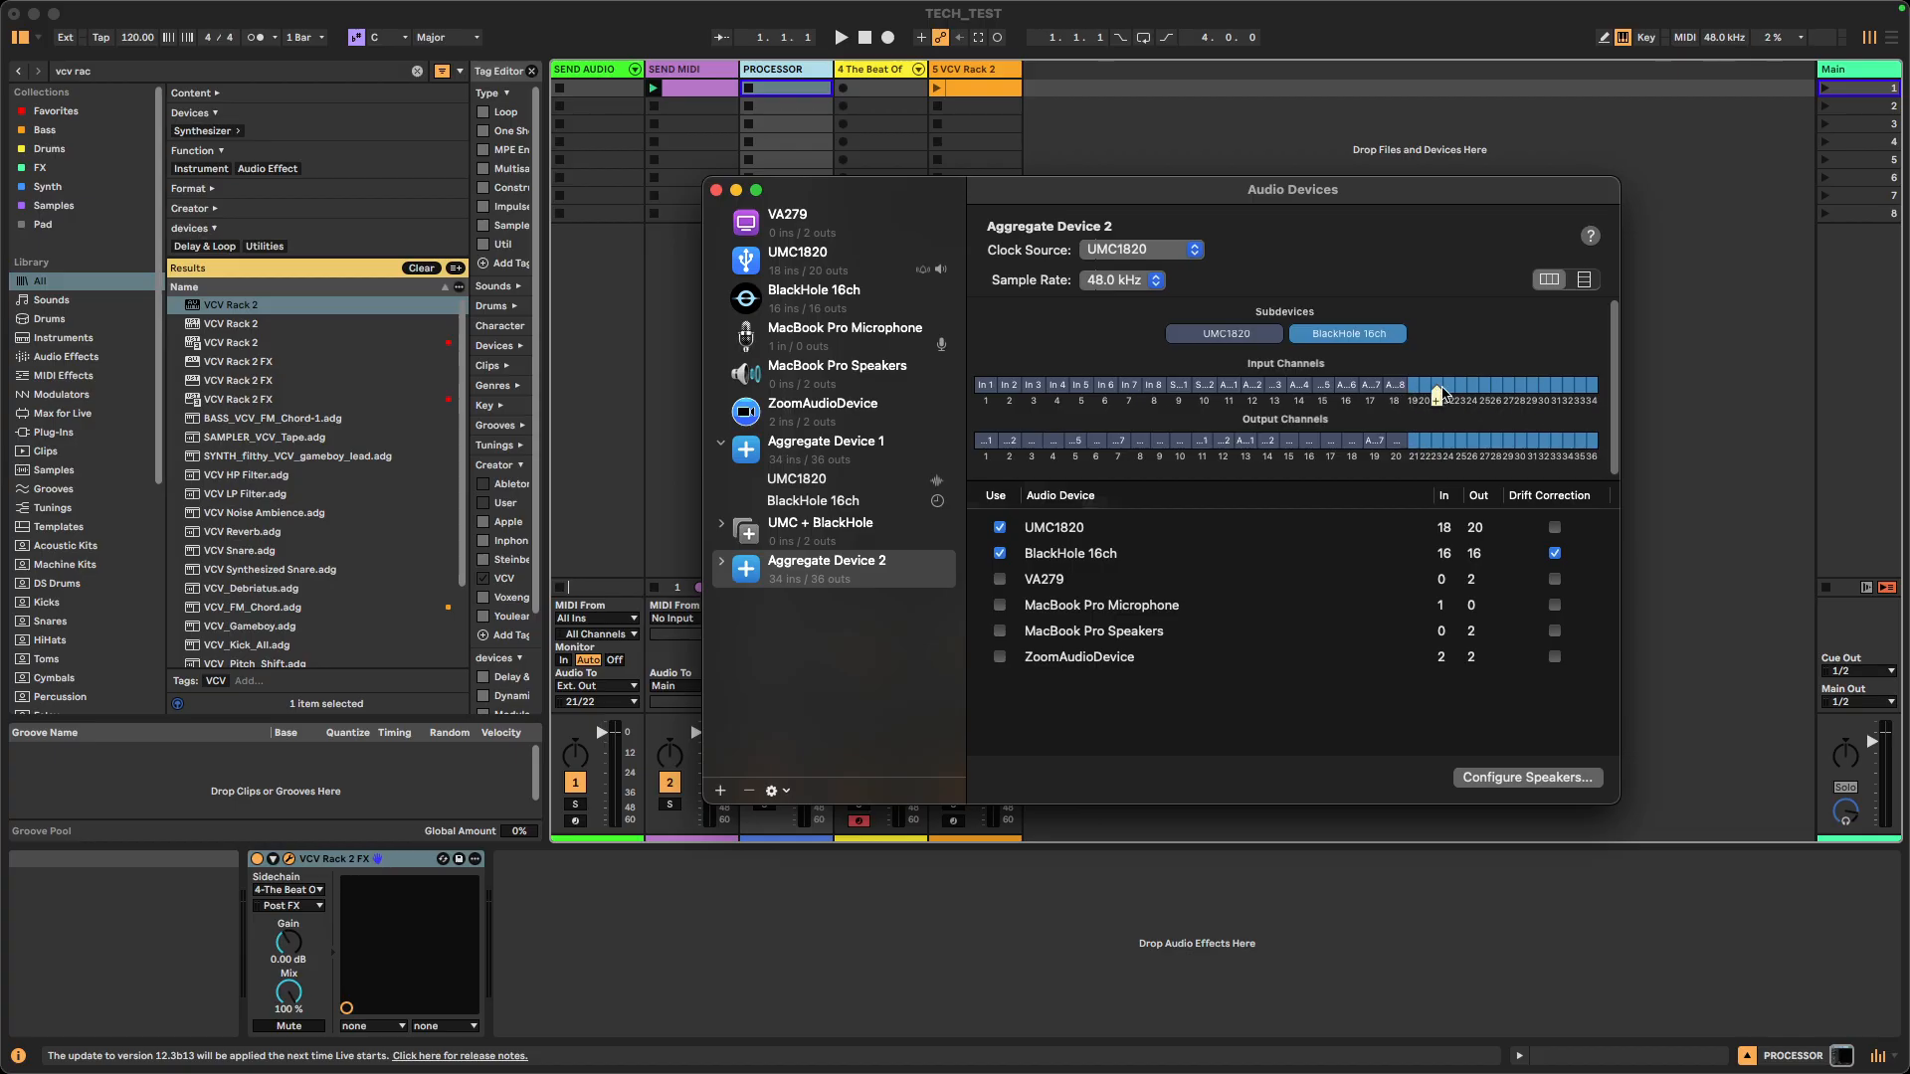
left_click_drag(1005, 192, 1174, 211)
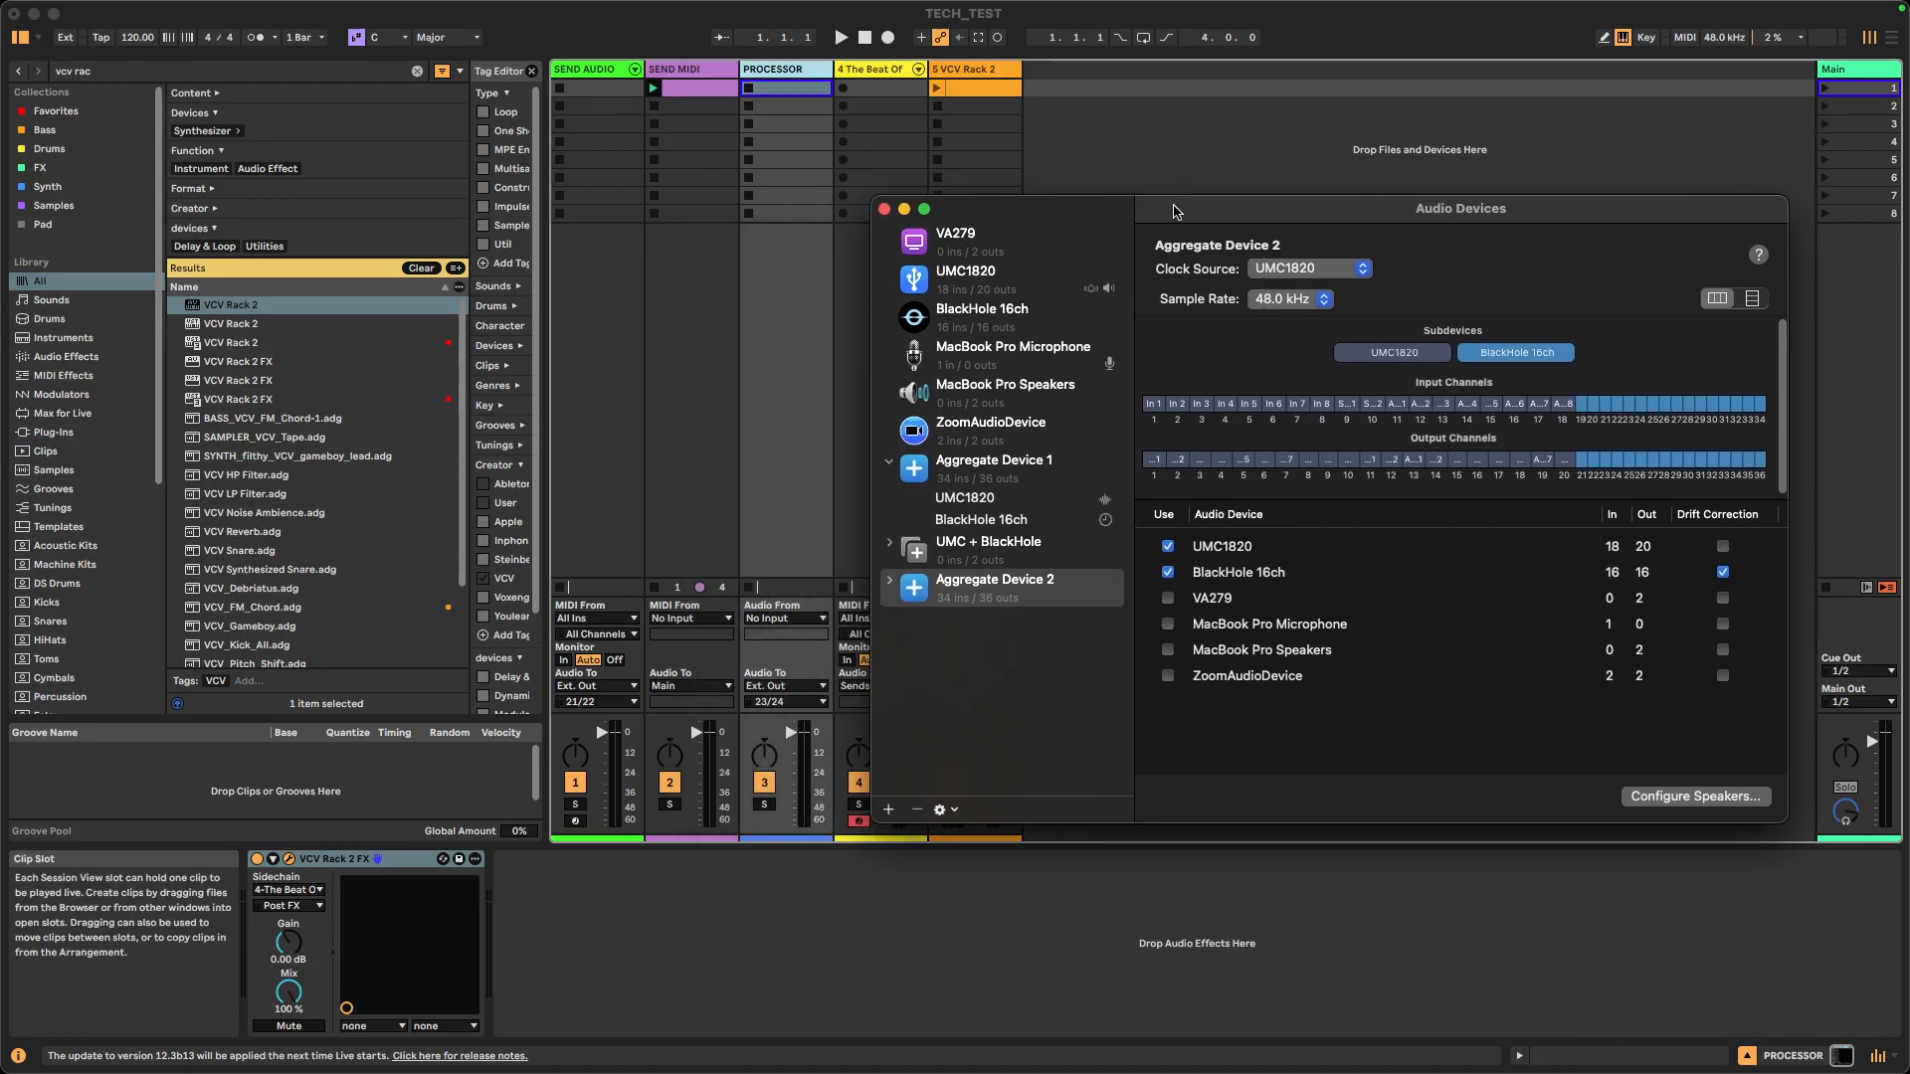
left_click(885, 210)
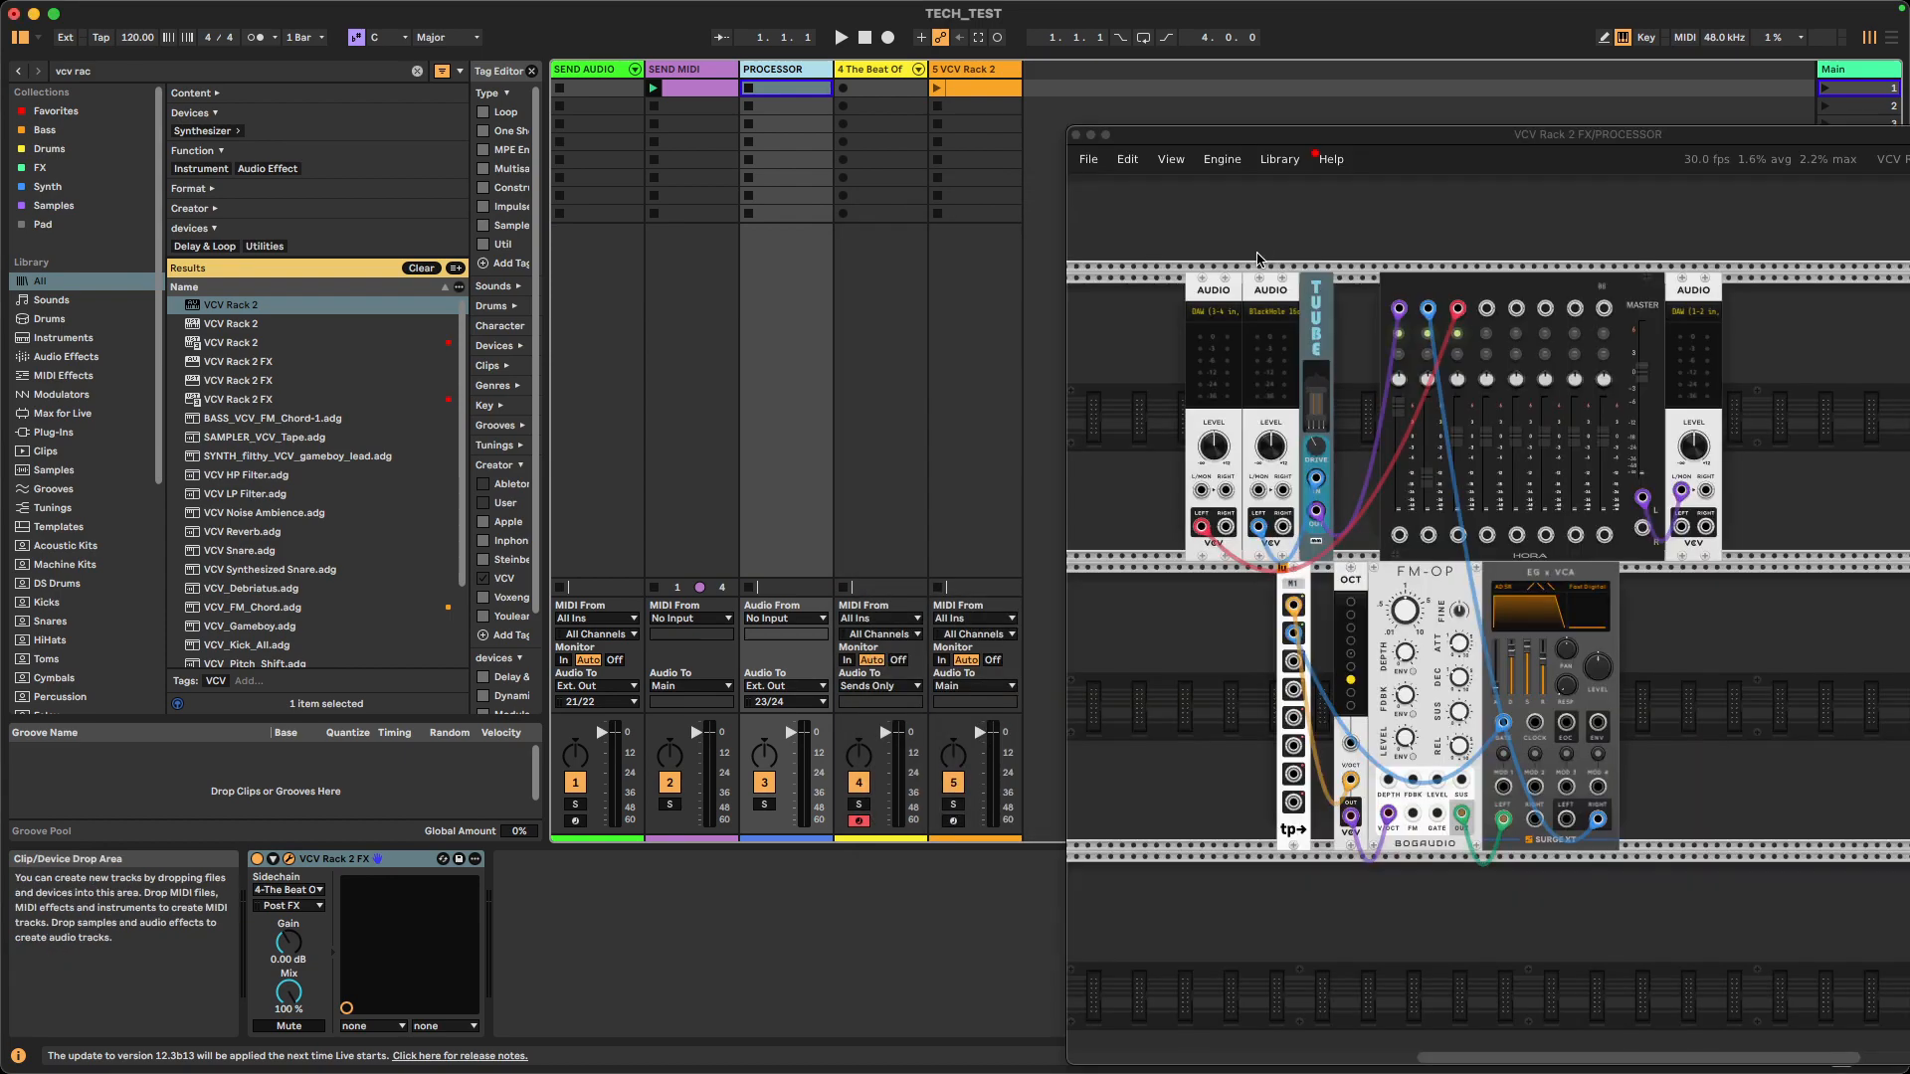
- Review the audio input device and stereo input configuration in Live's audio settings, keeping Aggregate Device as the input
key("super+comma")
left_click_drag(1160, 138, 1492, 146)
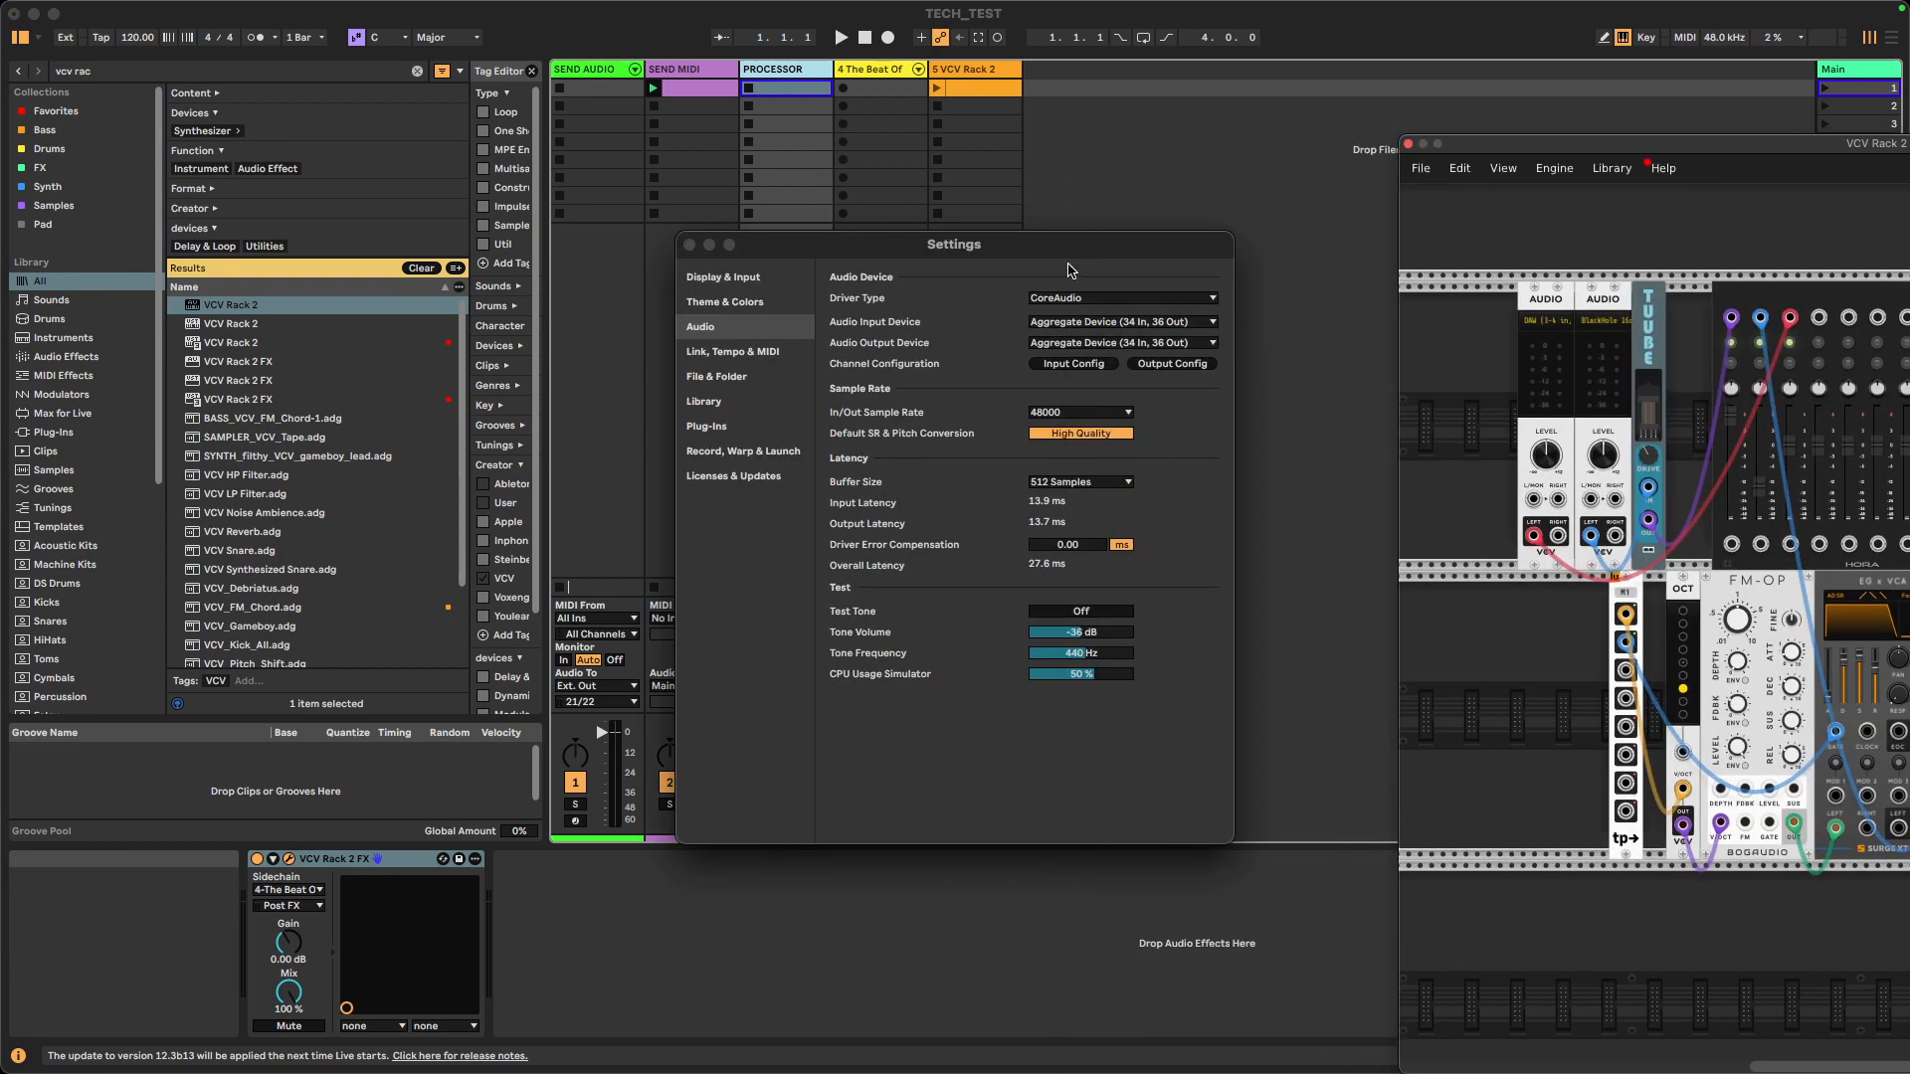
left_click_drag(1070, 266, 1022, 242)
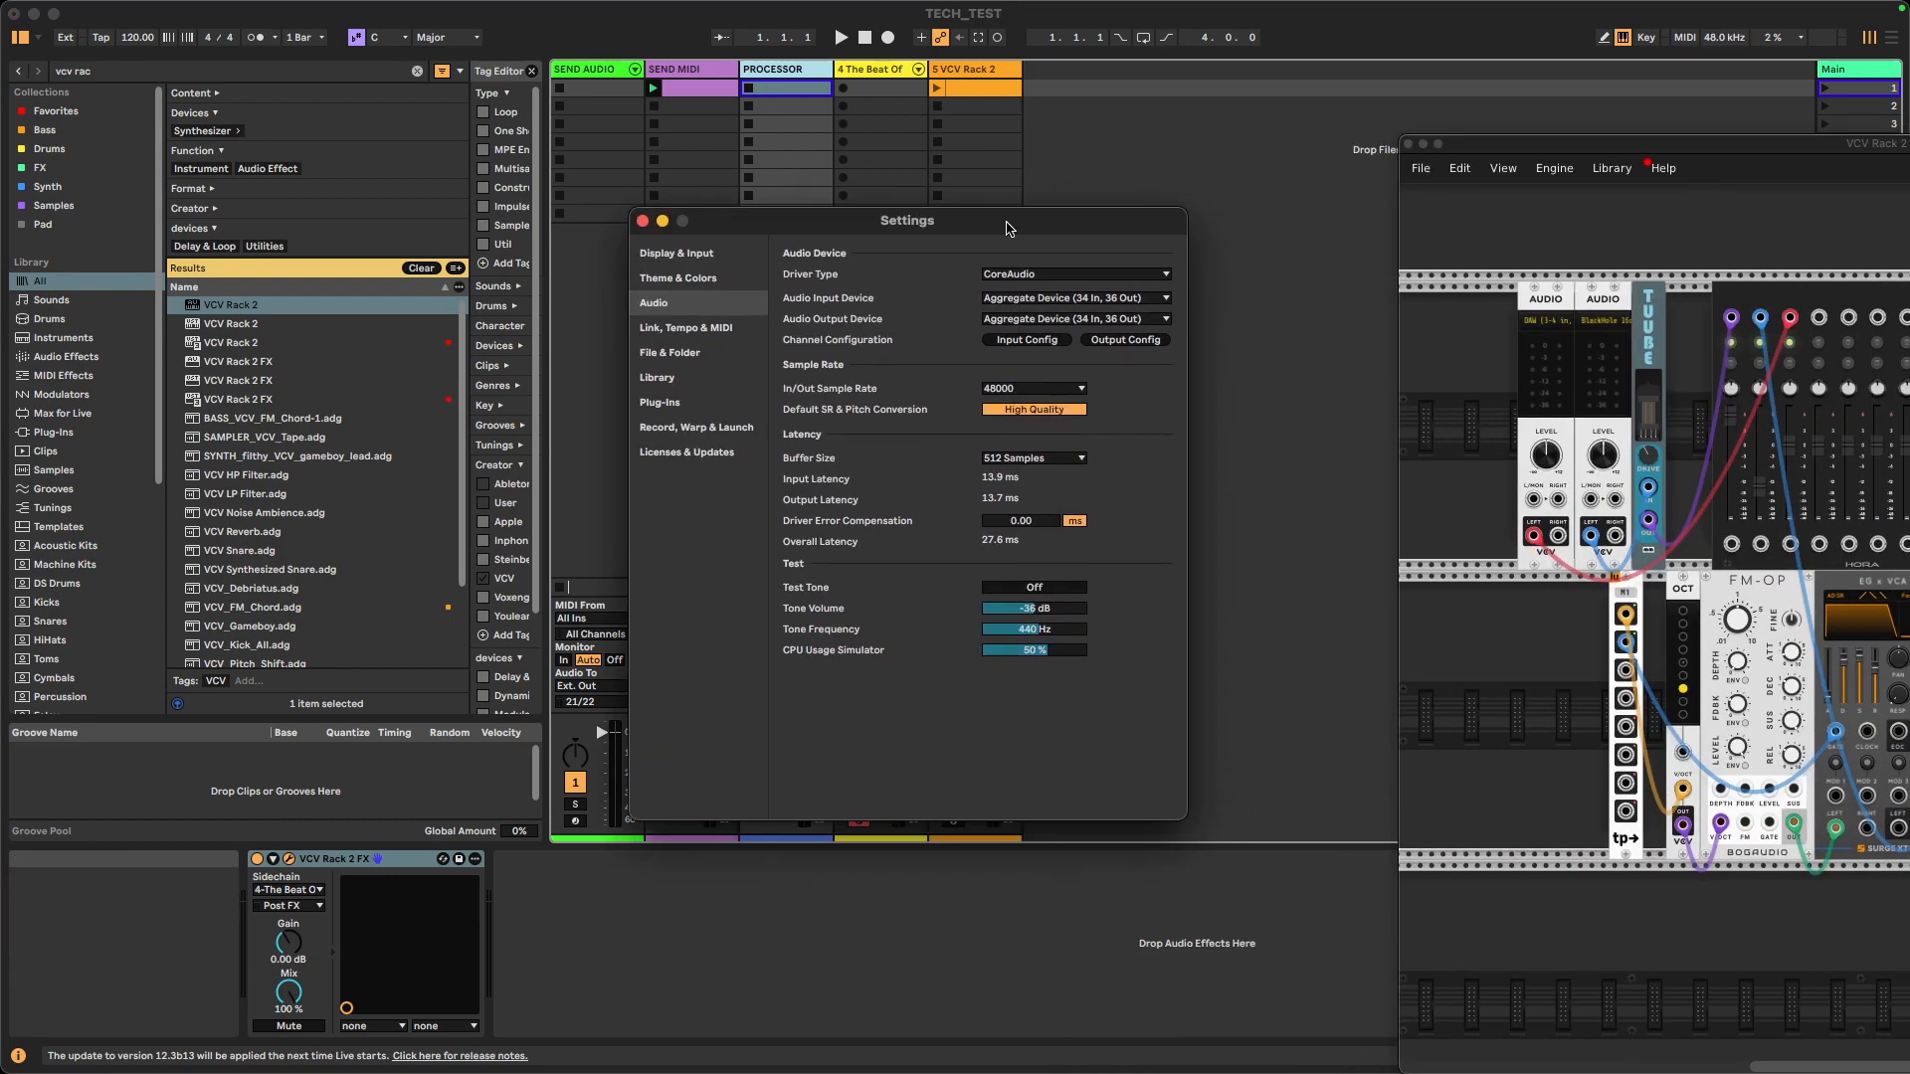
left_click(1023, 304)
left_click(1034, 303)
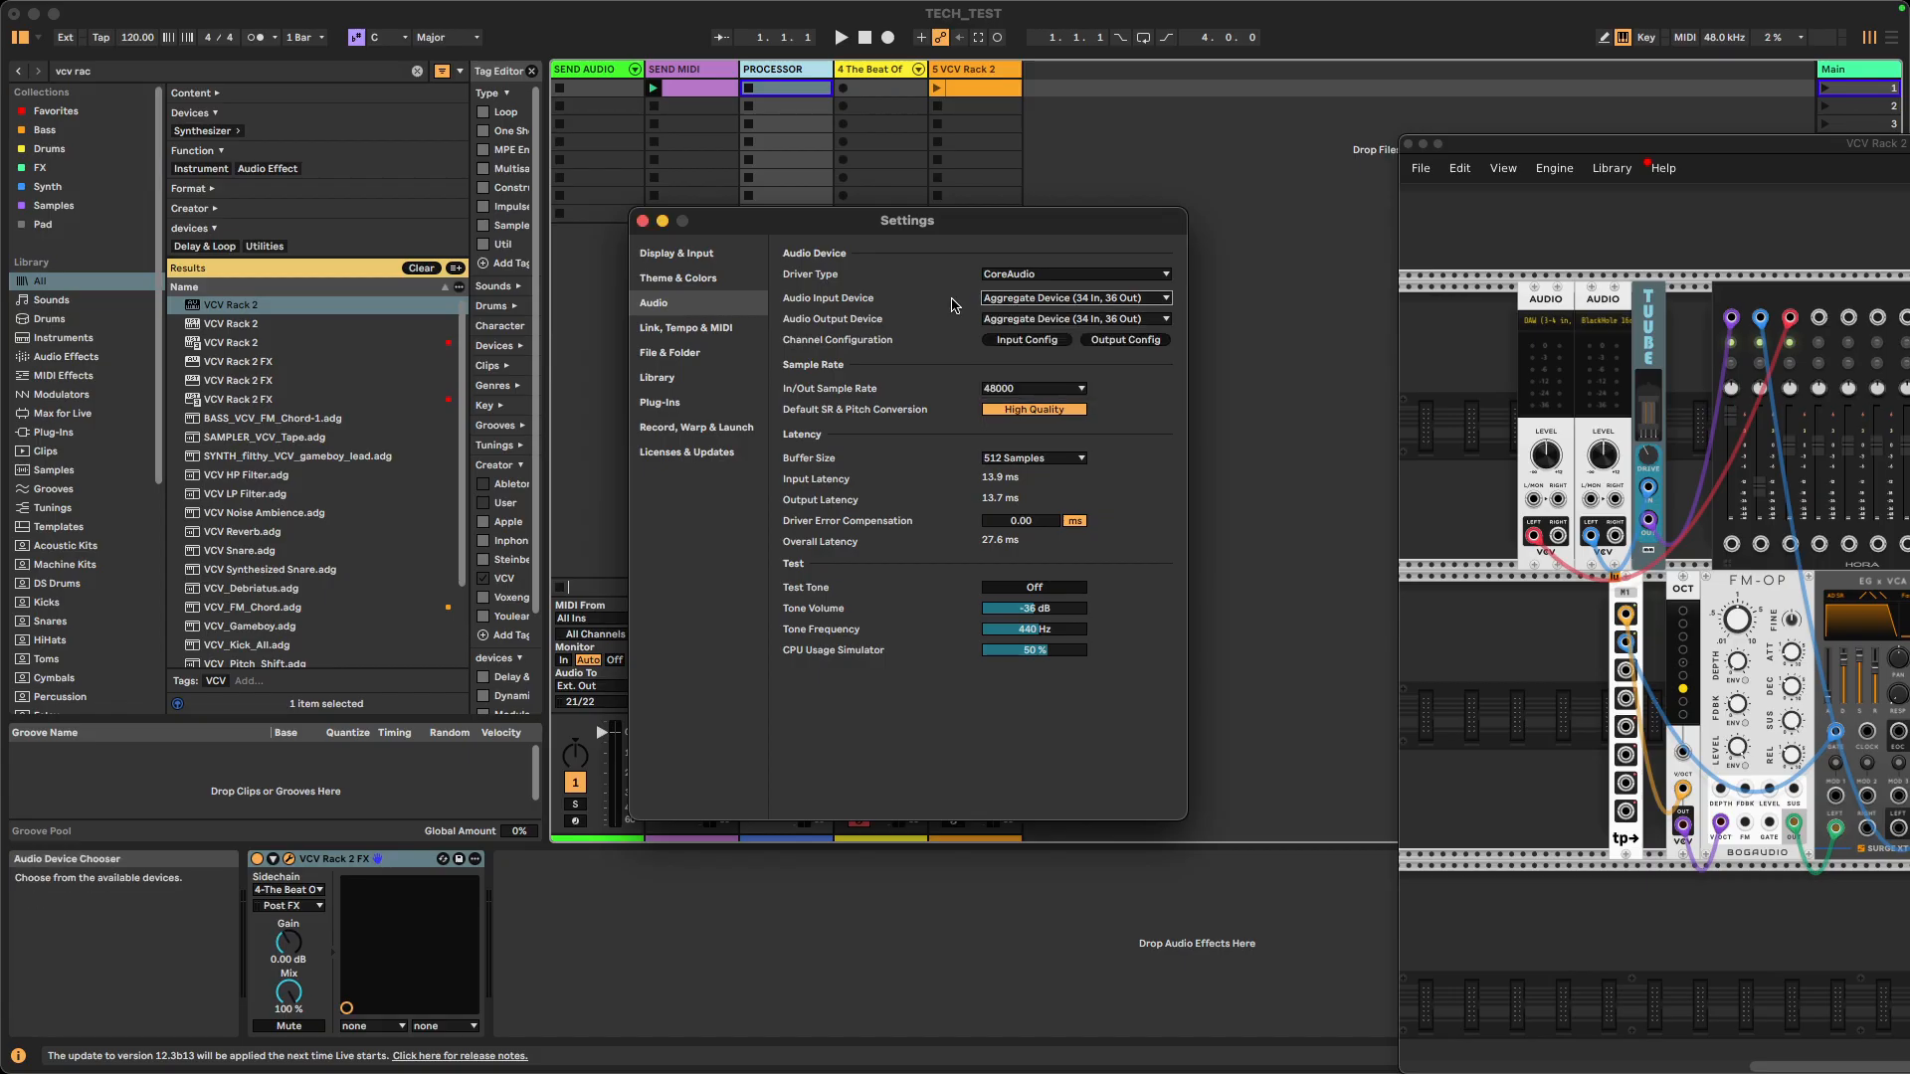
left_click(1029, 340)
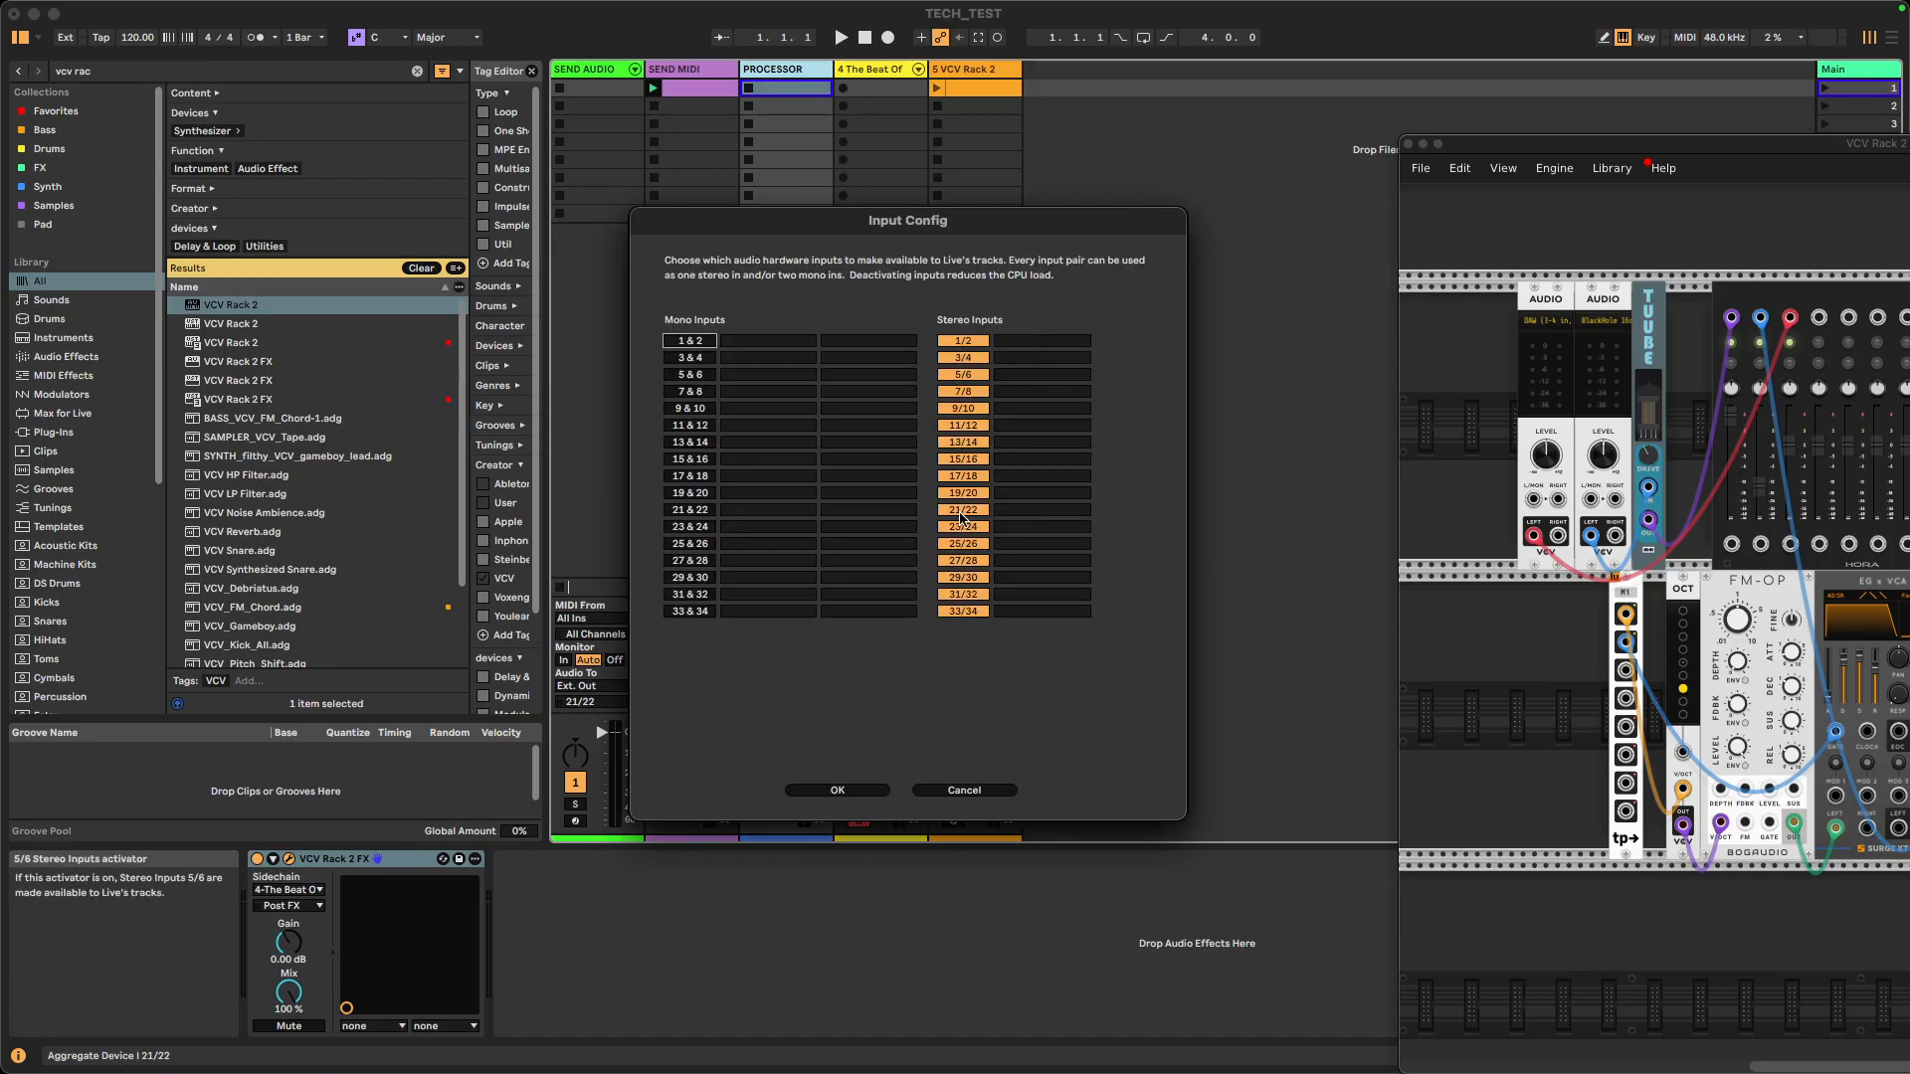
left_click(862, 796)
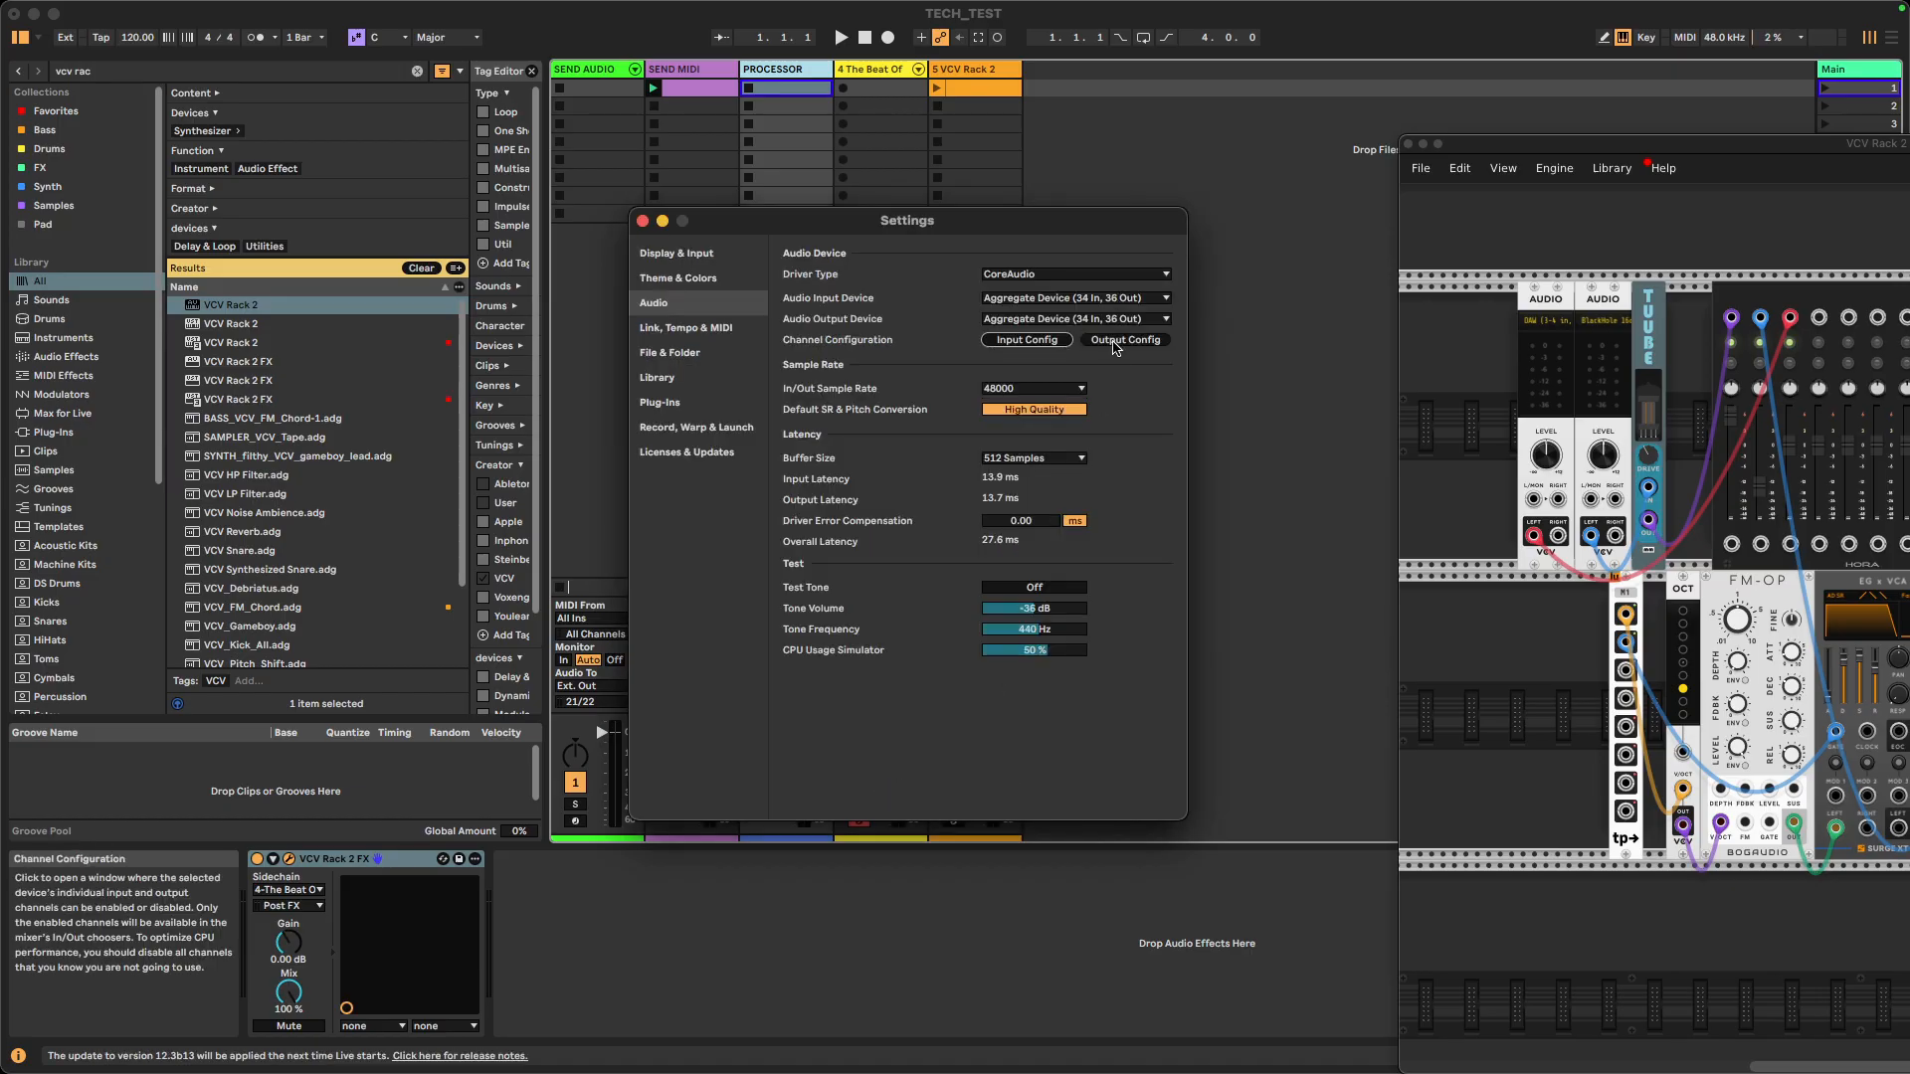
- Check the macOS sound output devices, leaving UMC1820 as the system output
left_click_drag(1462, 144, 1283, 240)
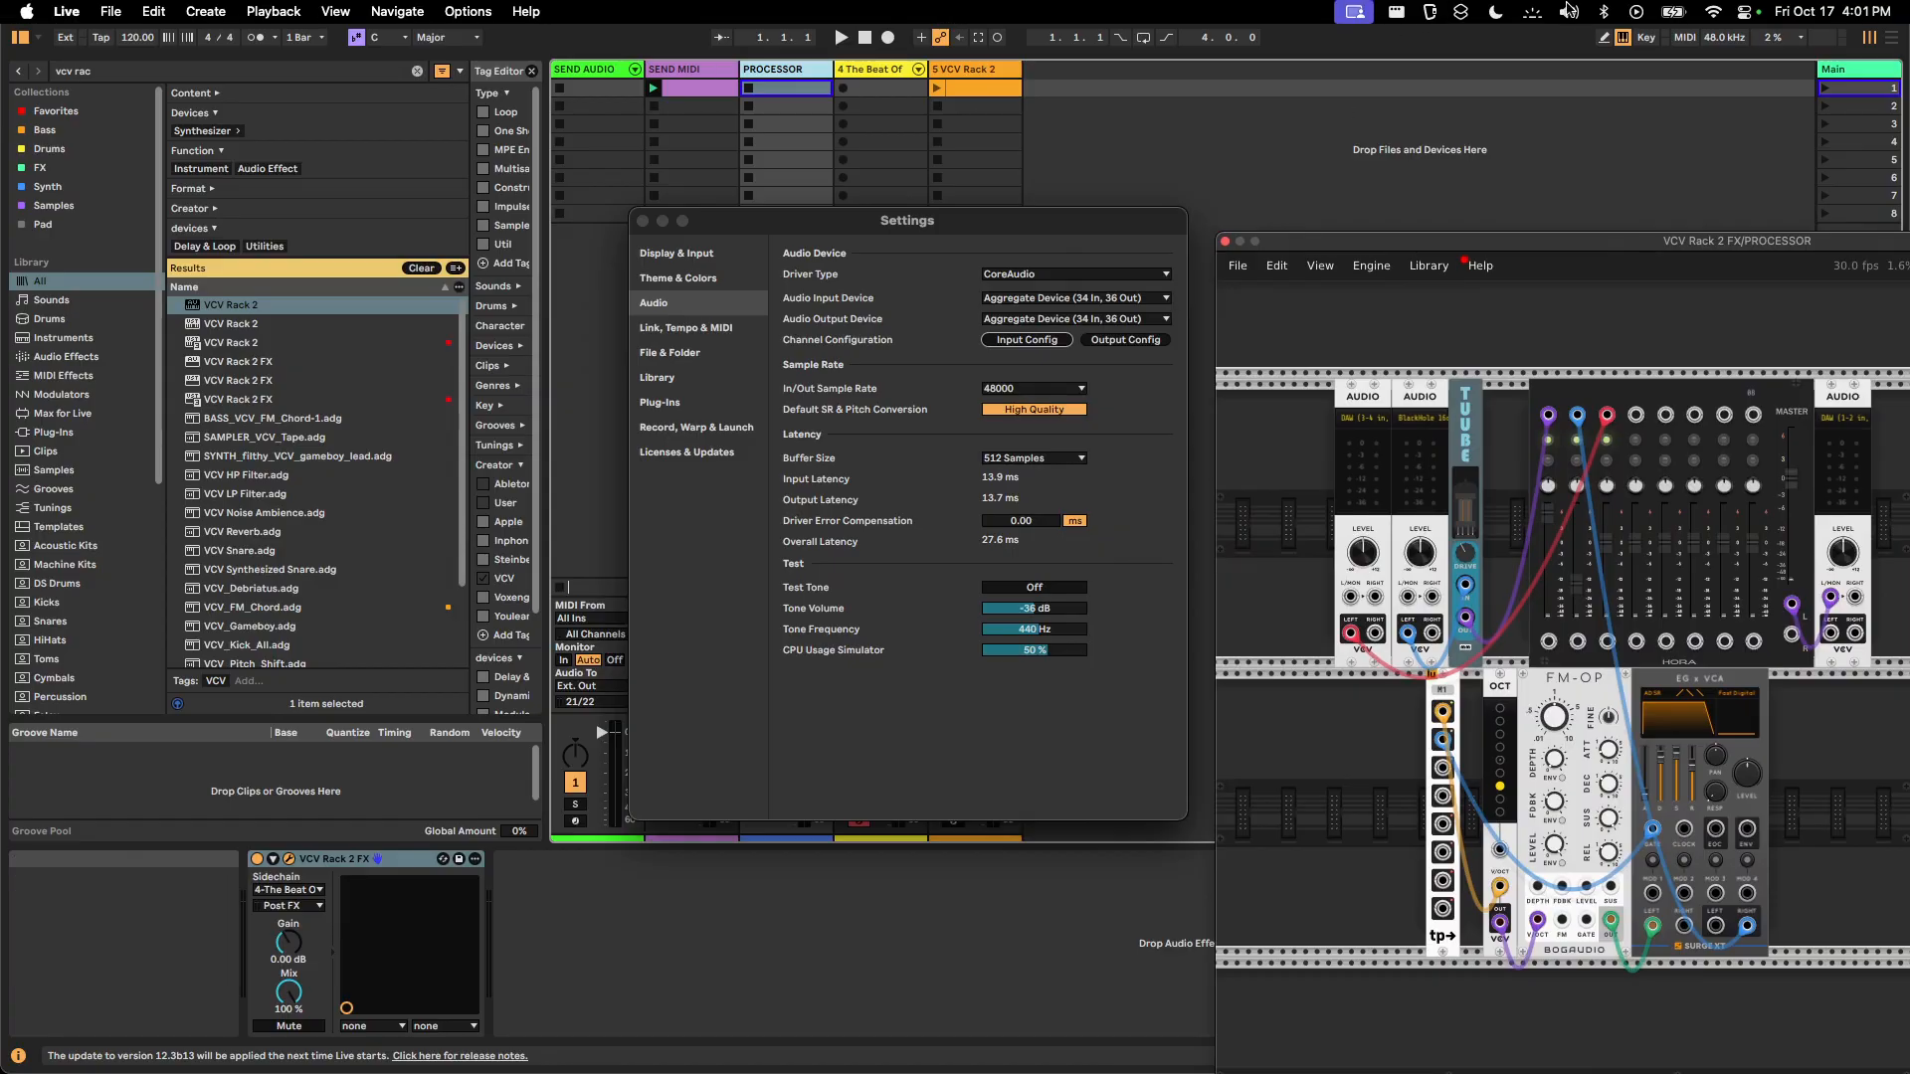
left_click(1569, 11)
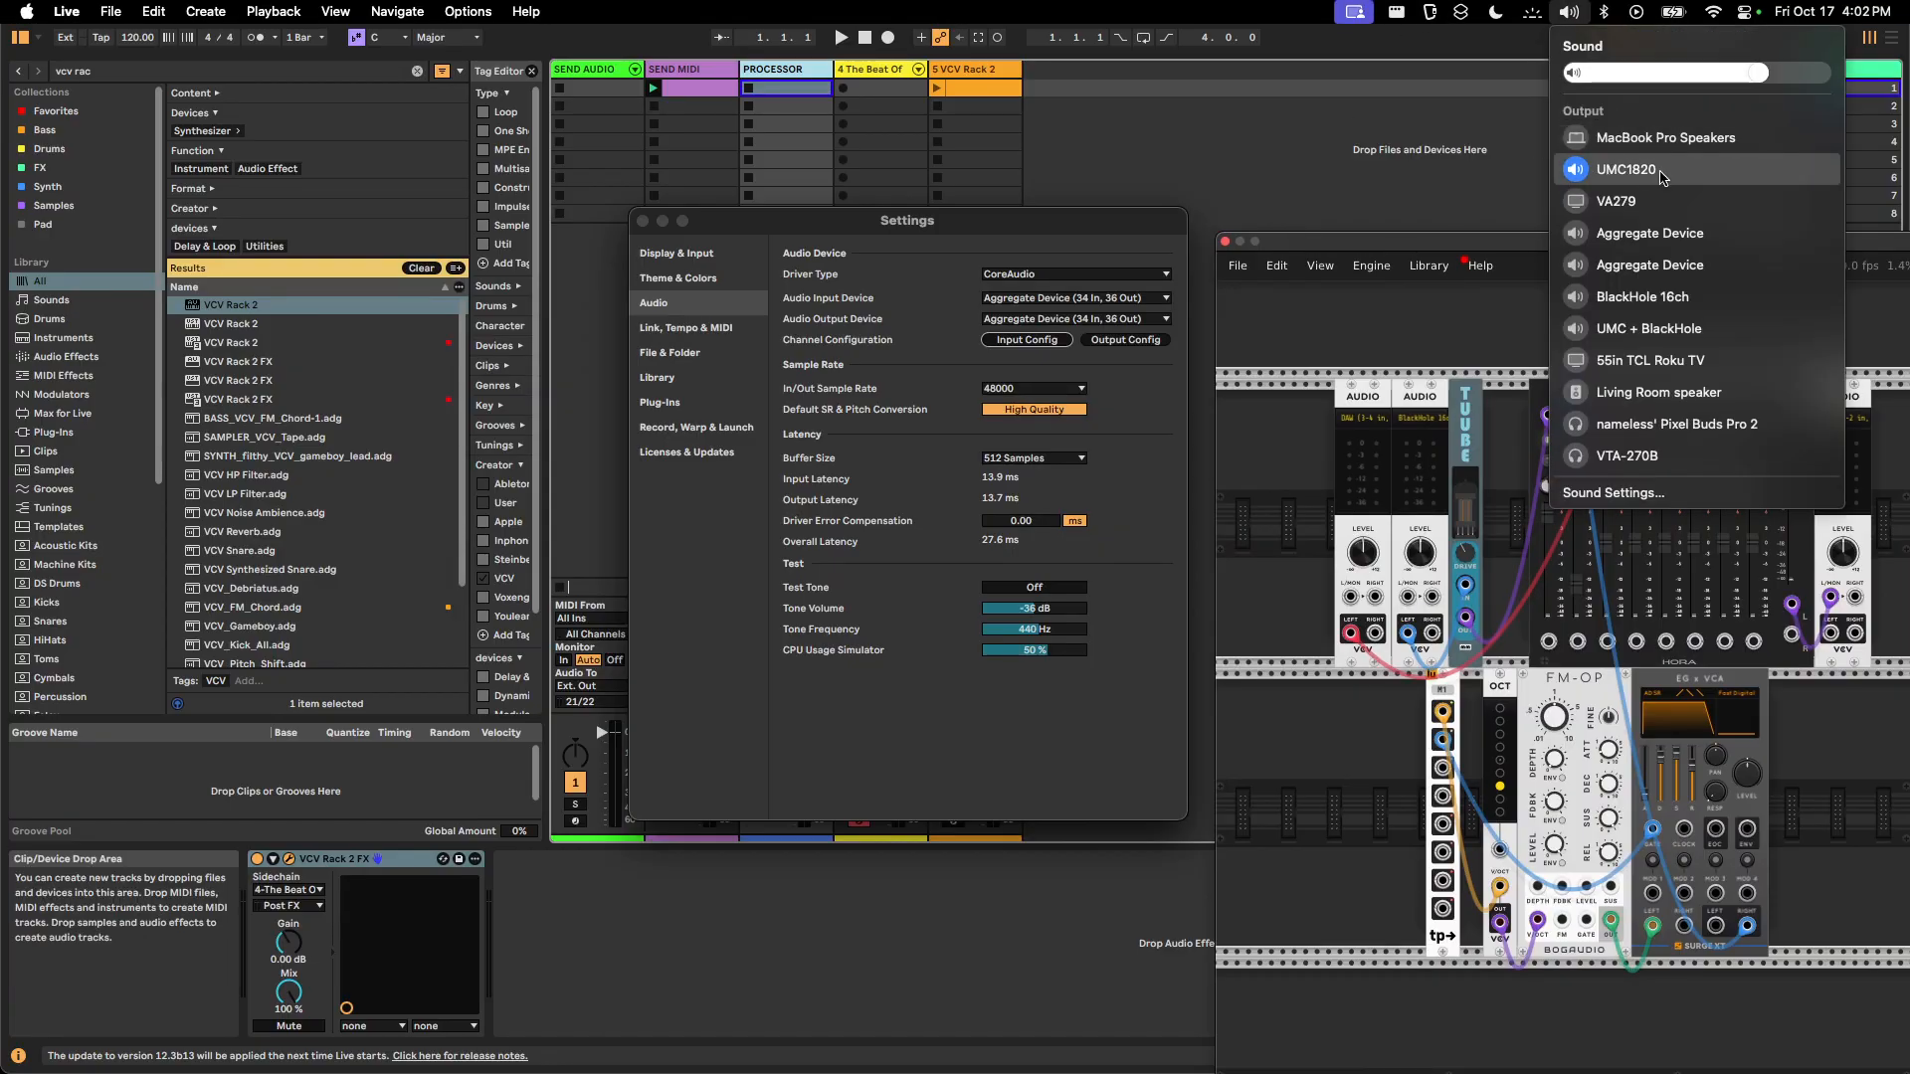
left_click(1077, 227)
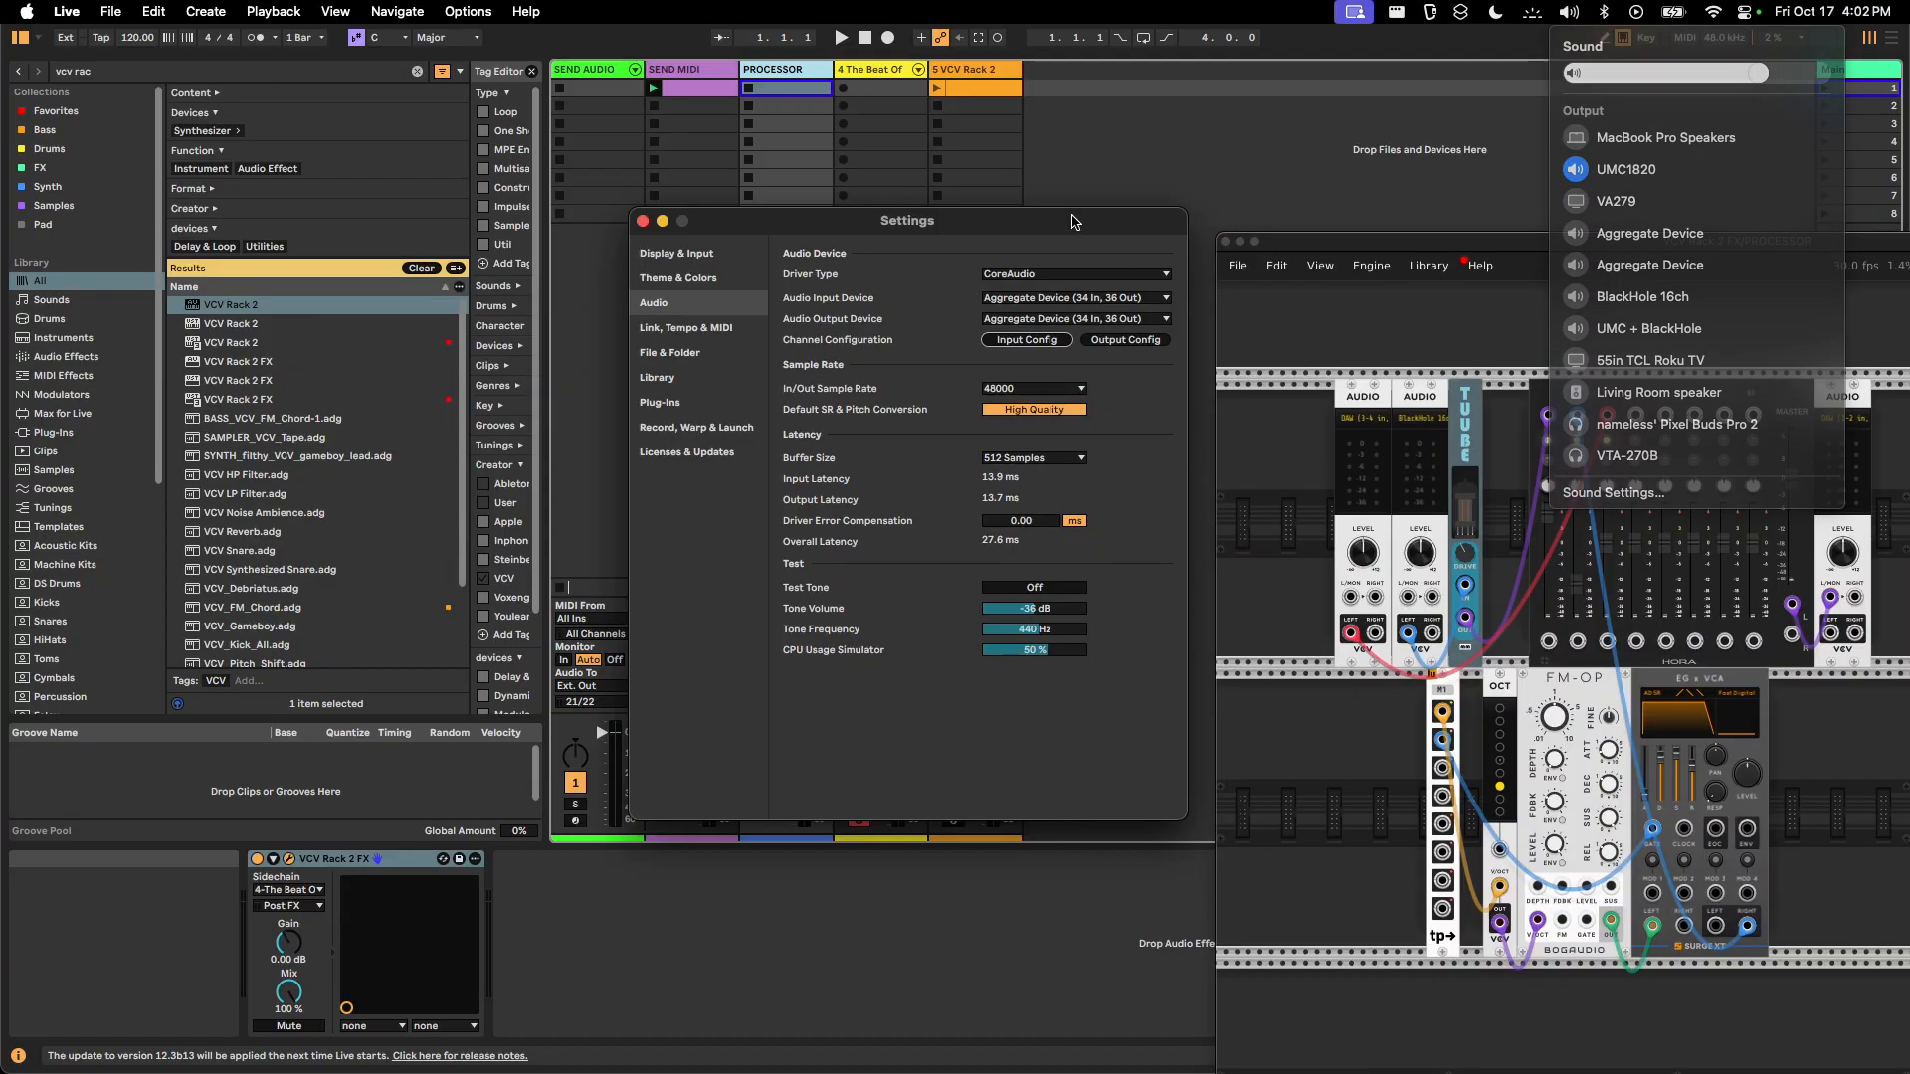
- Close Live's settings and check the Main track's output choices, keeping Main Out at 1/2
left_click_drag(1343, 248, 952, 326)
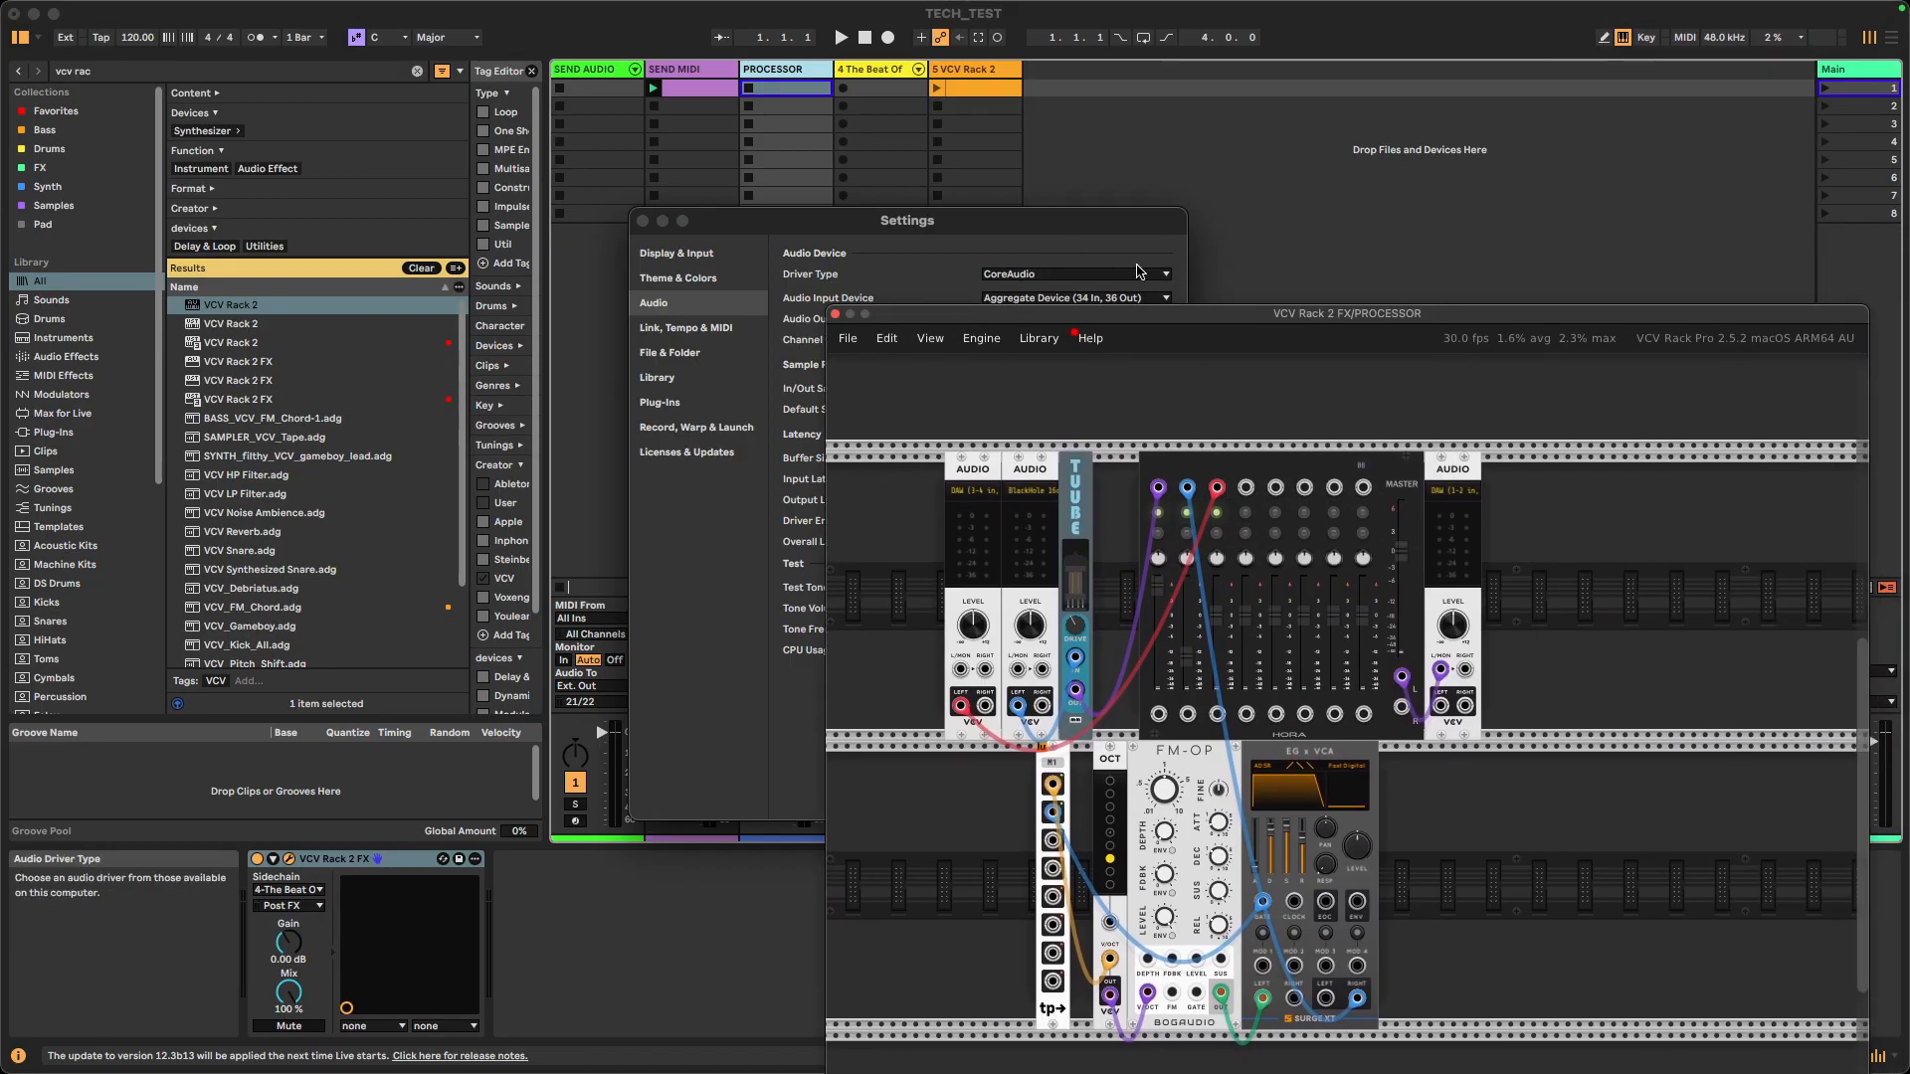
left_click_drag(1186, 324, 513, 456)
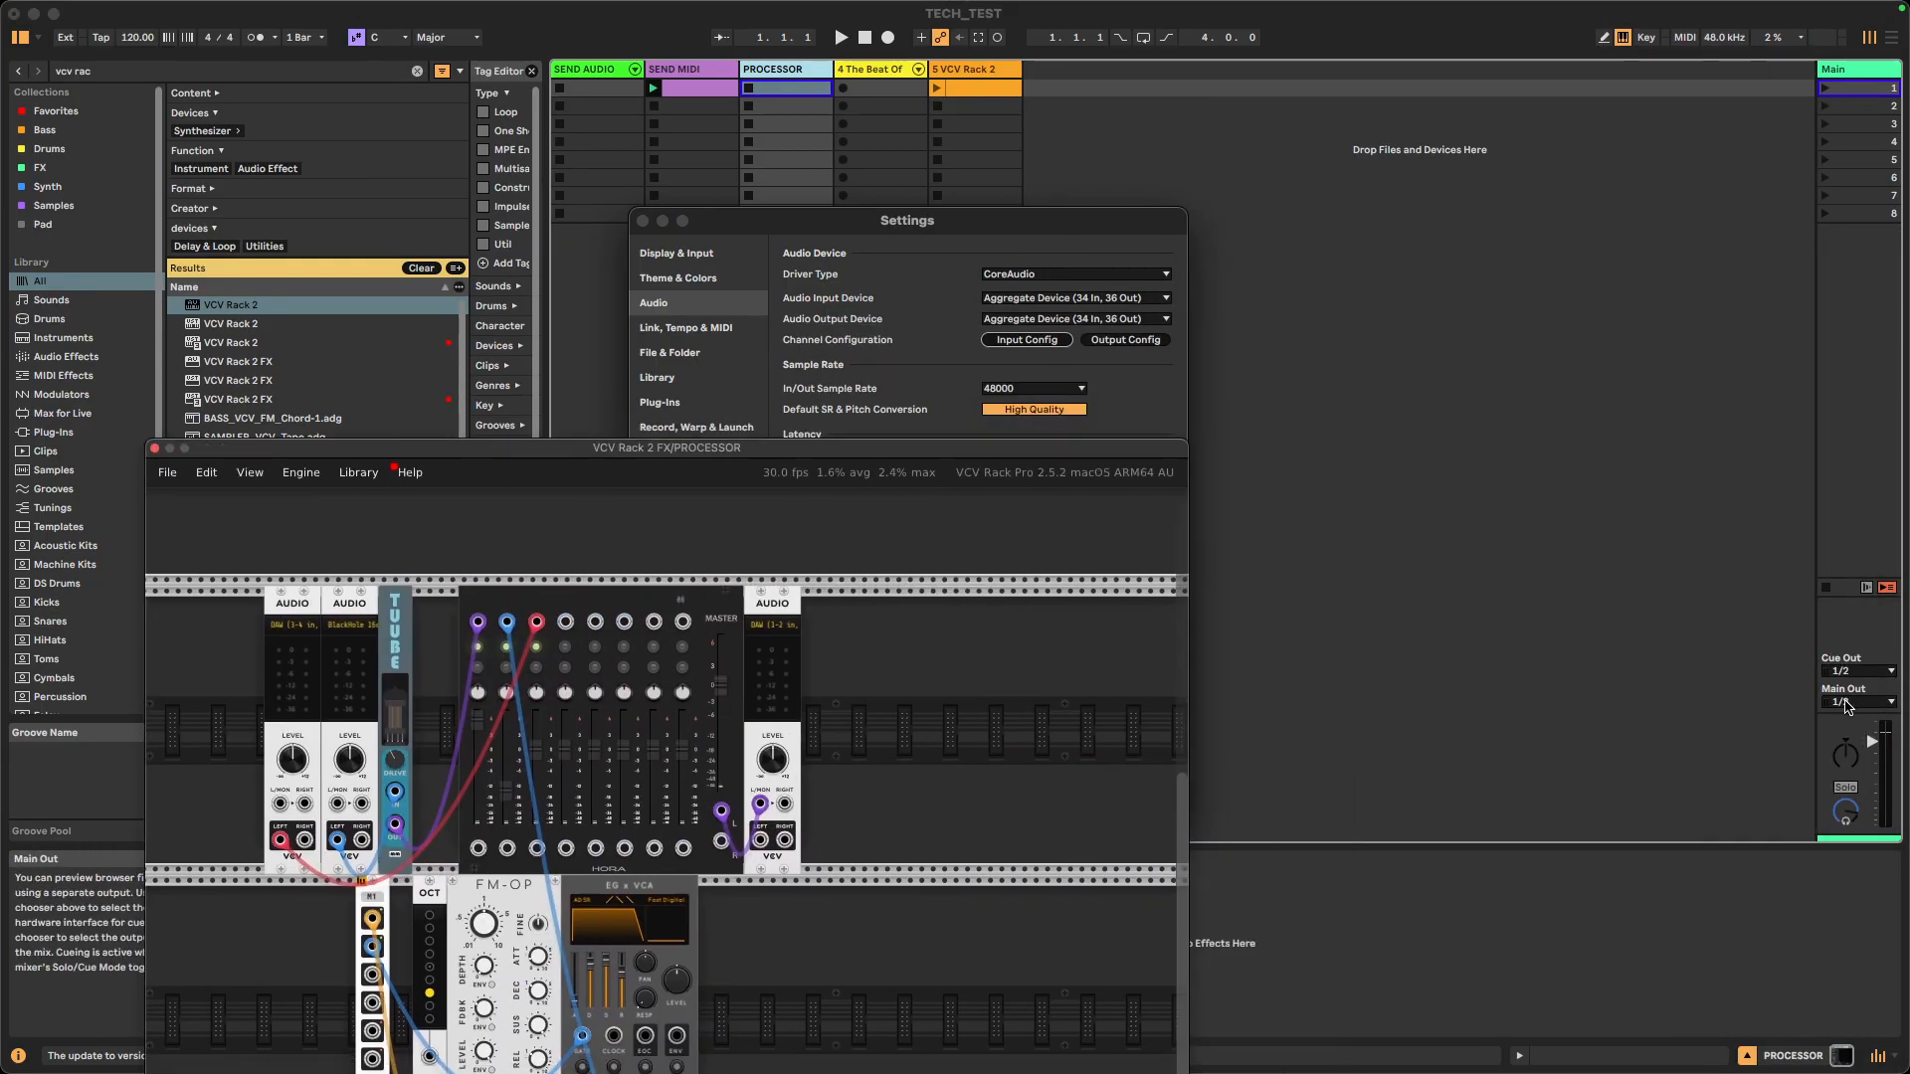
key("Escape")
left_click(1856, 703)
left_click(1843, 718)
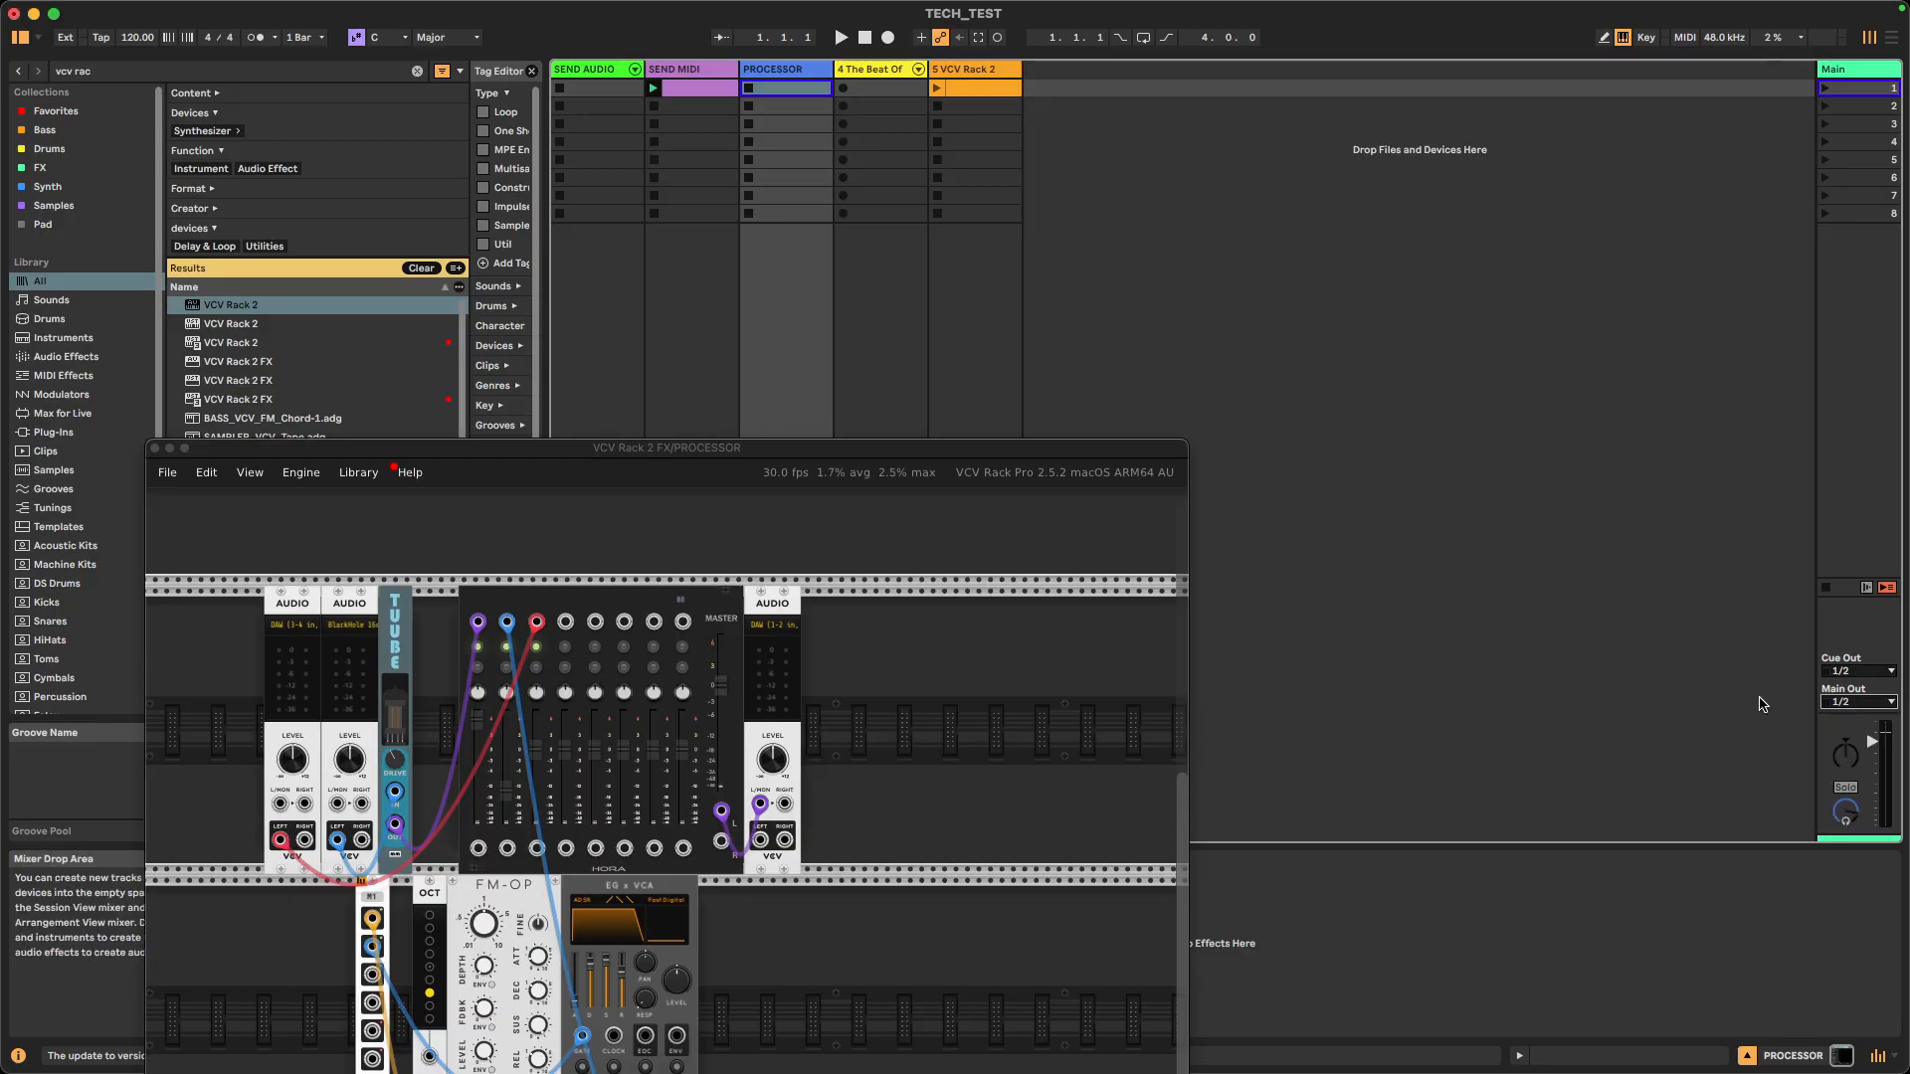
- Examine the external output channel pairs offered for the SEND AUDIO track, keeping 21/22, with the rack window moved clear
left_click_drag(1000, 450, 1243, 734)
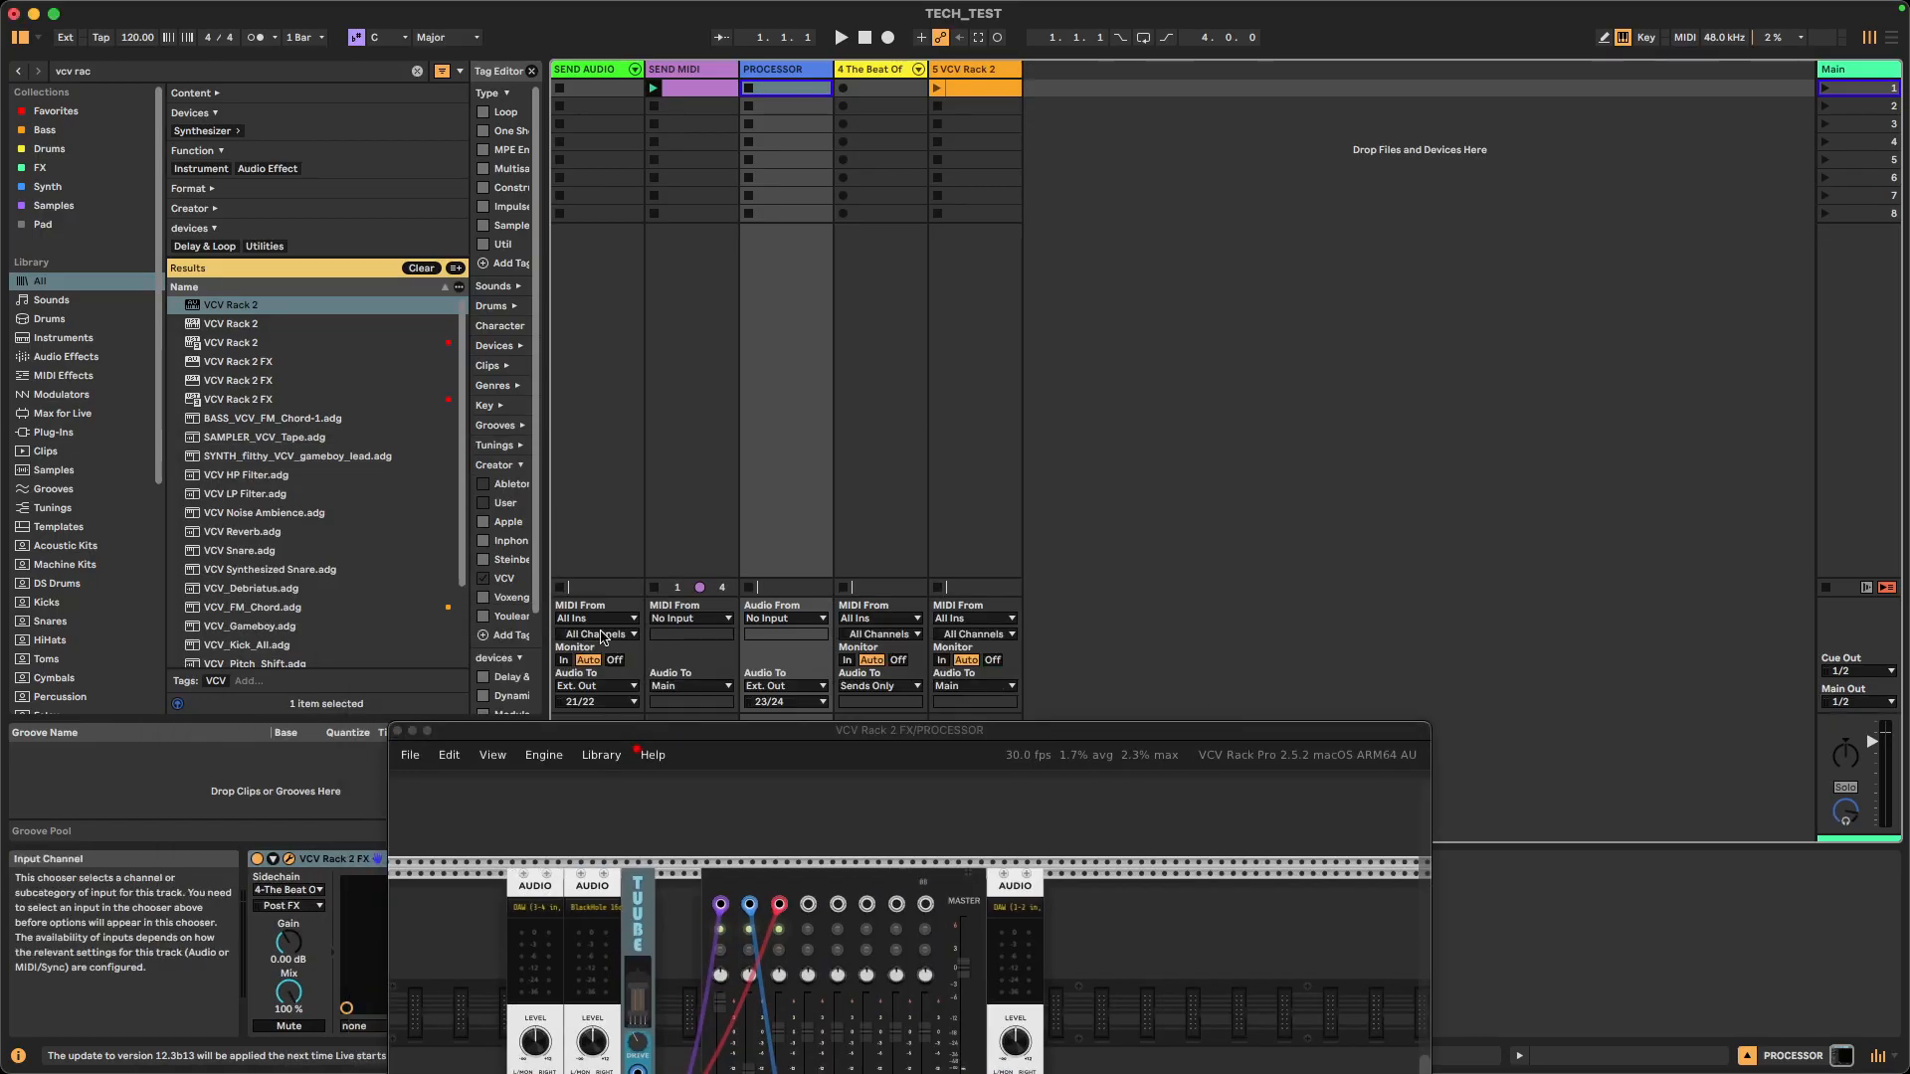
left_click(591, 703)
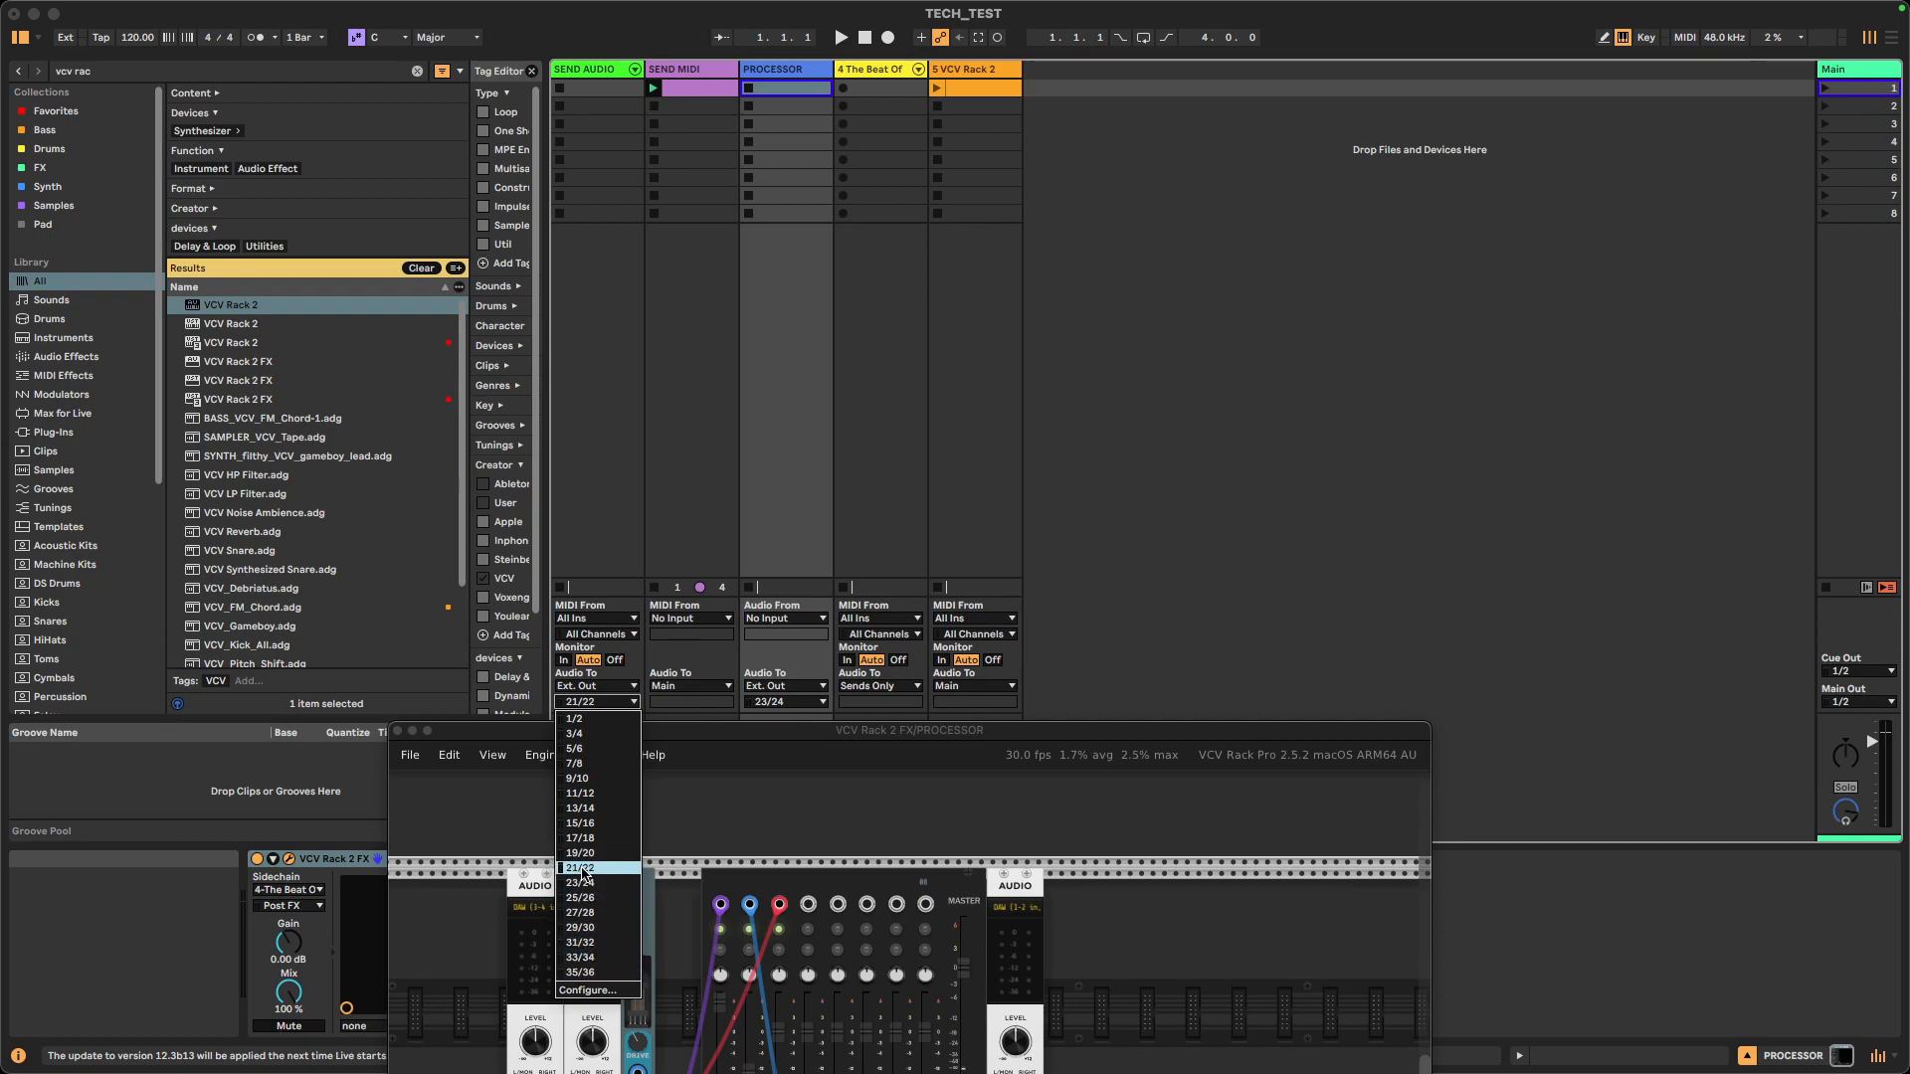
left_click_drag(678, 734, 1518, 611)
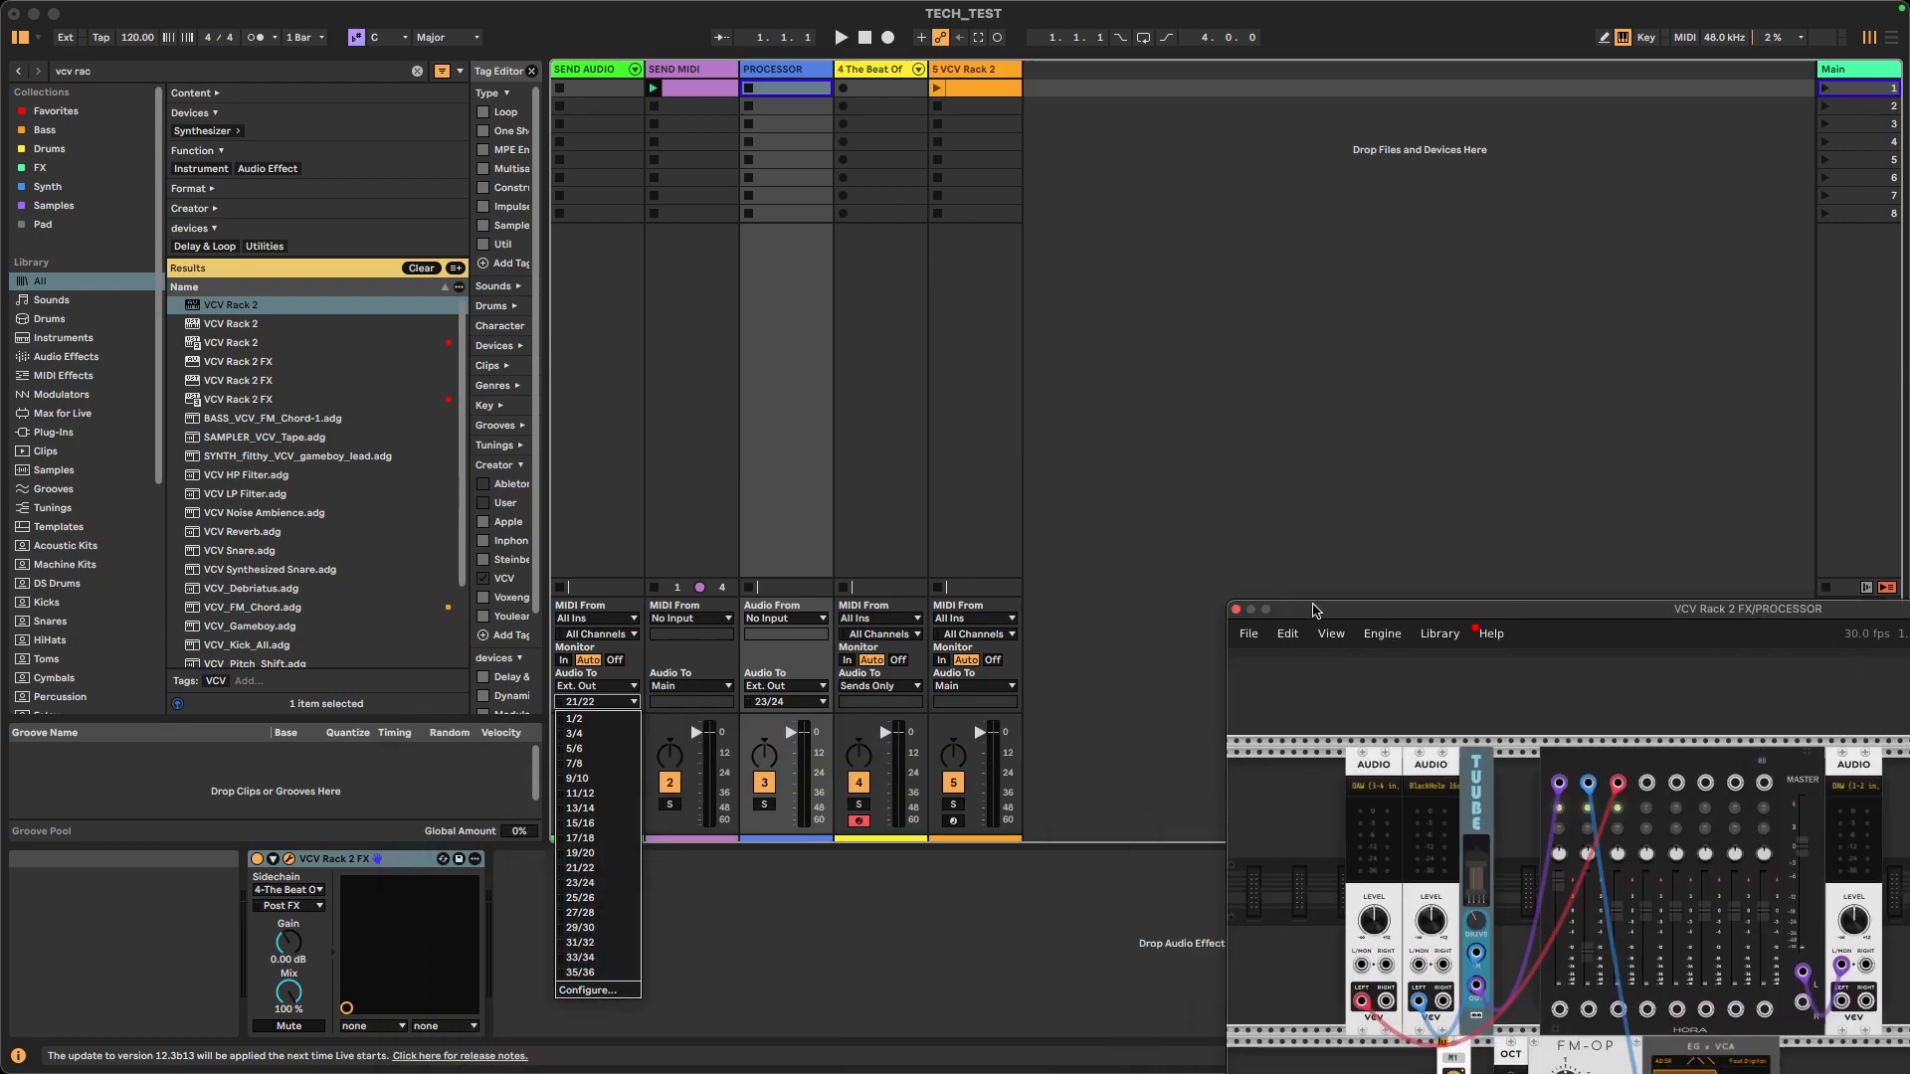
left_click_drag(1345, 609, 1259, 361)
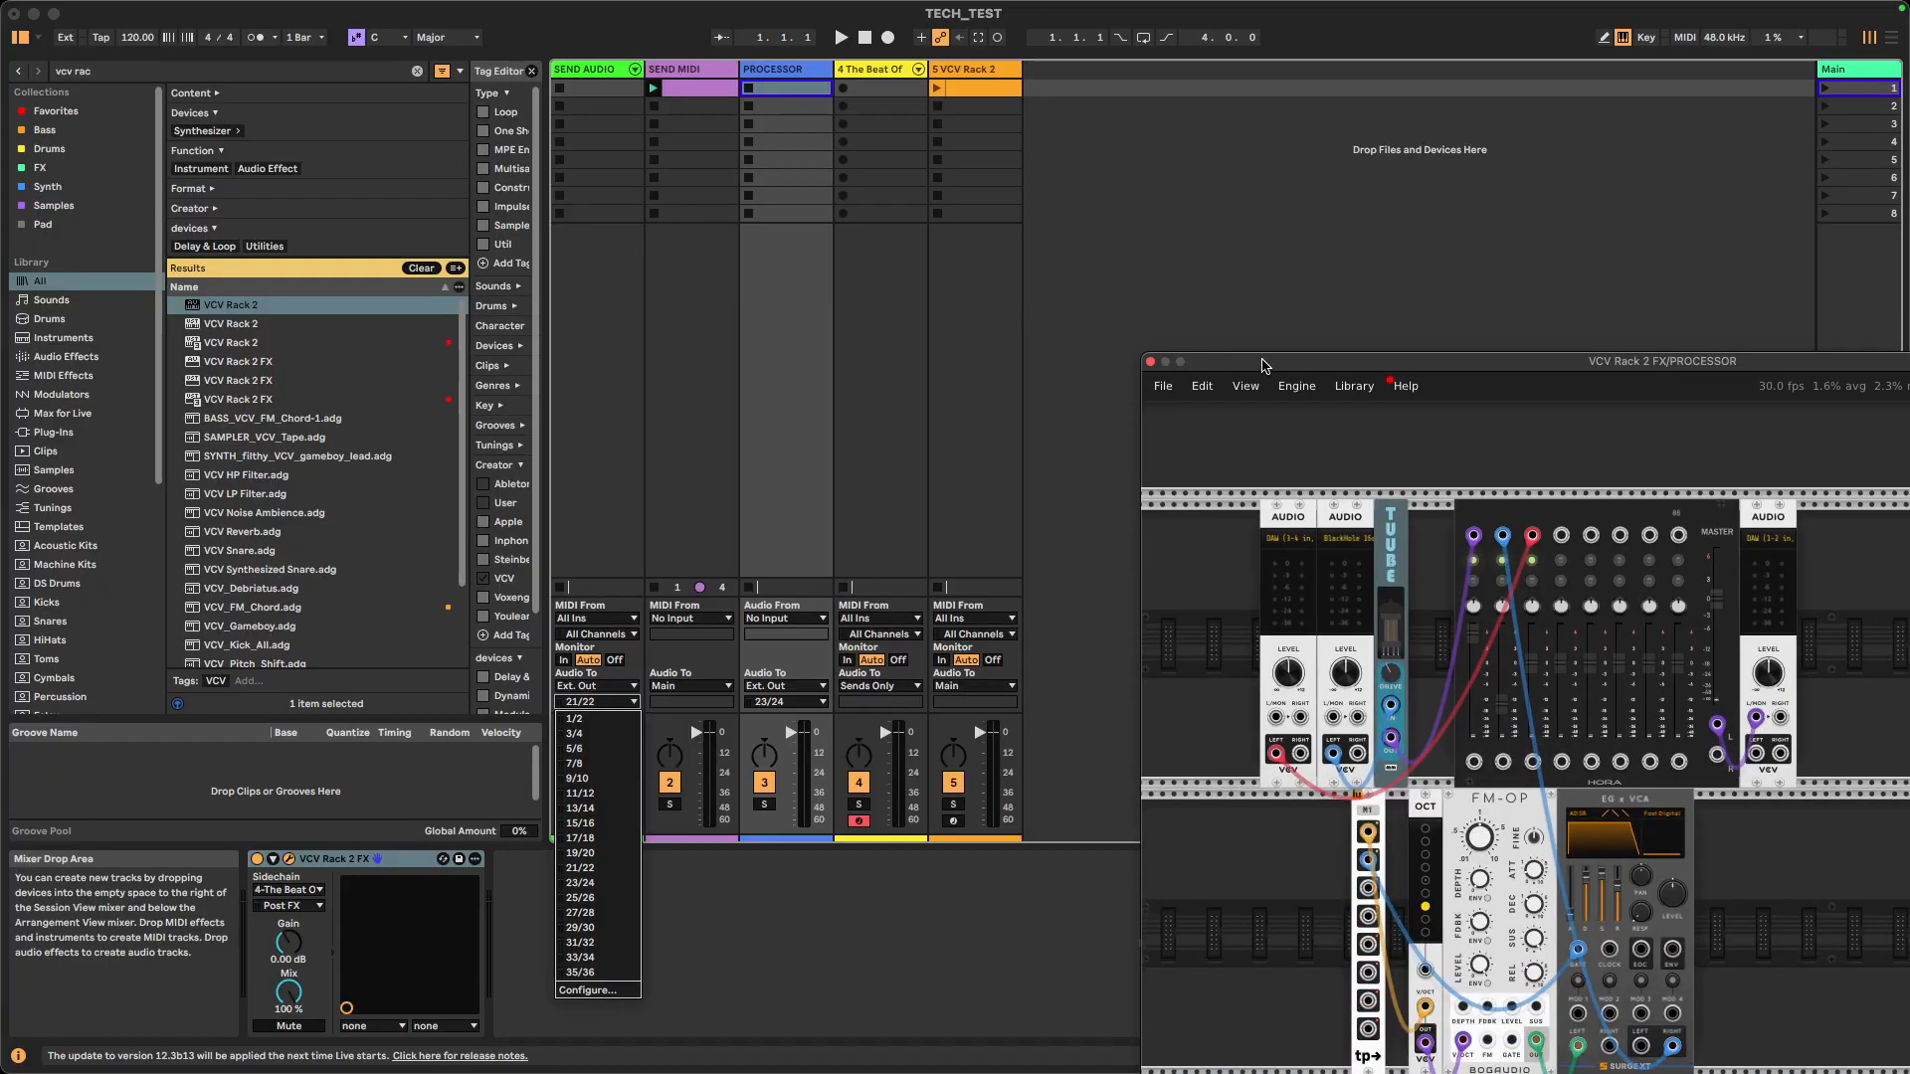
left_click(1003, 582)
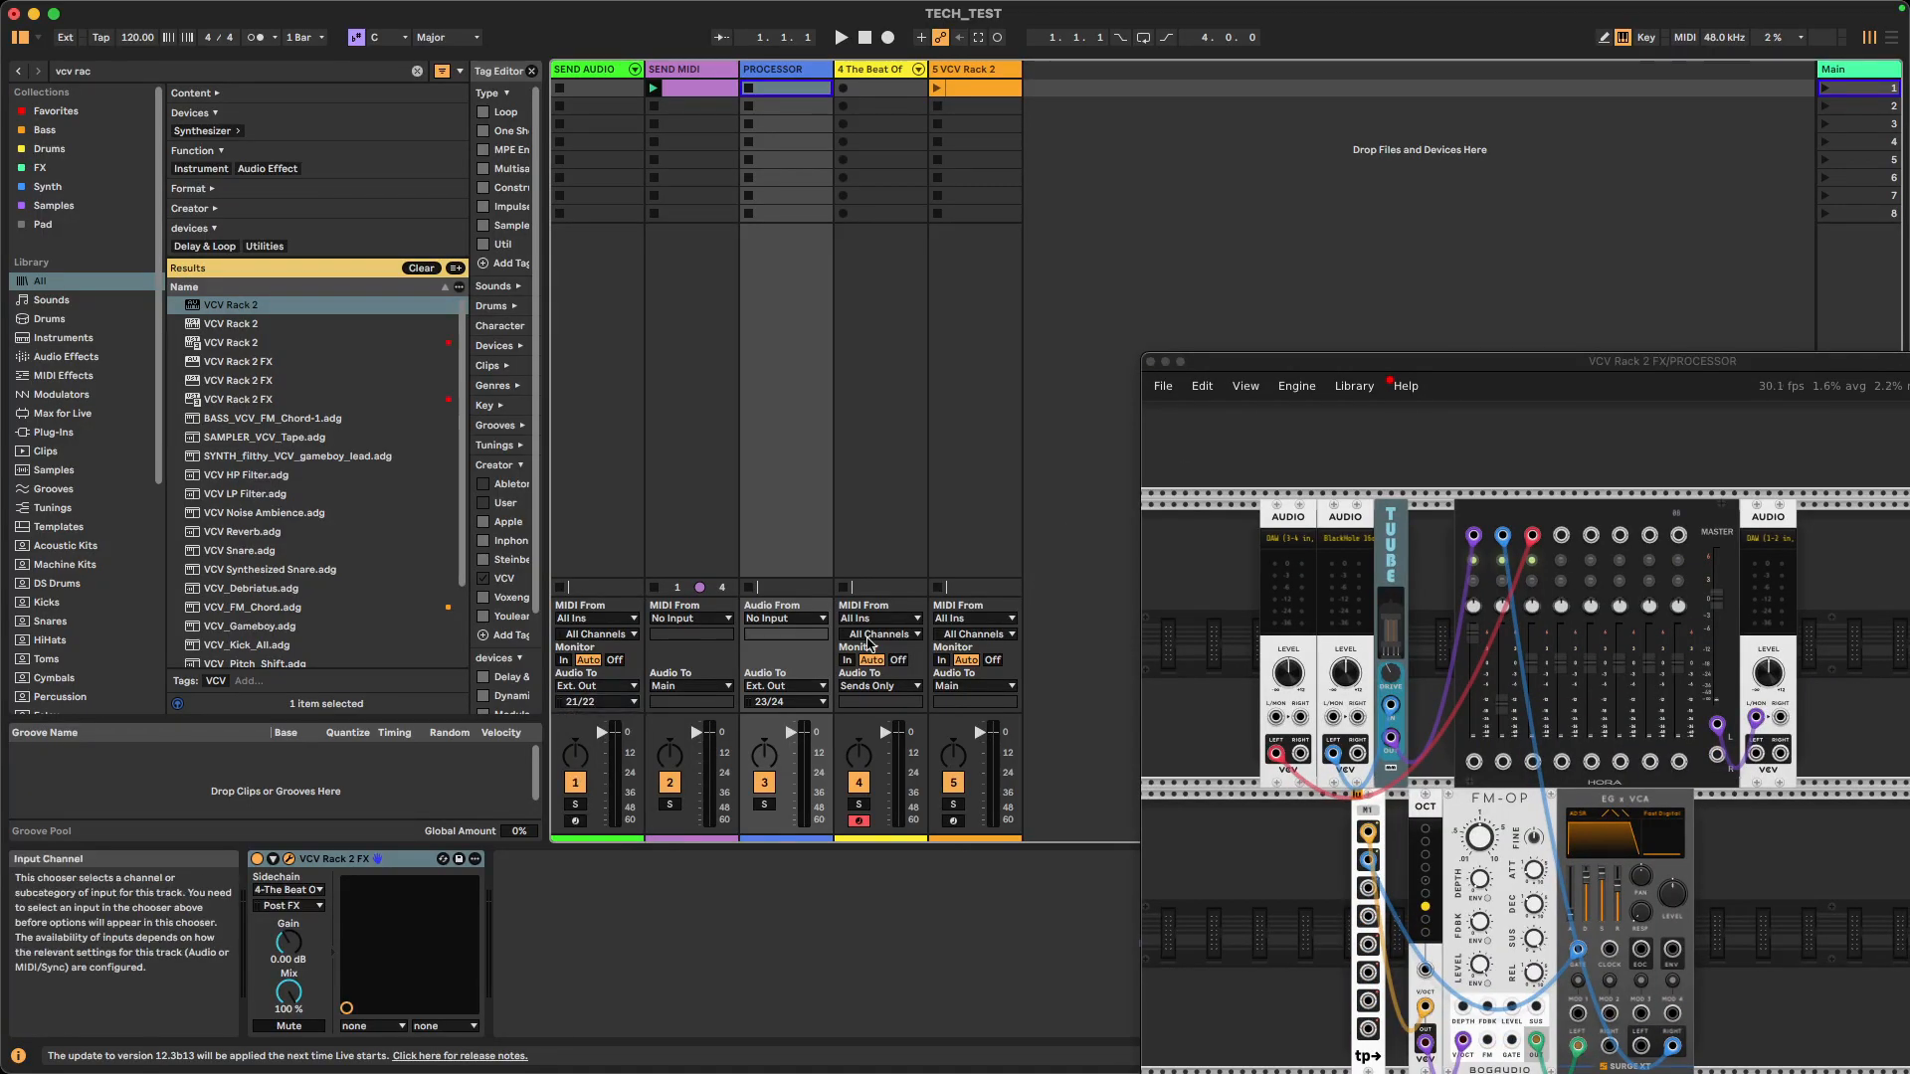
- Arm the SEND AUDIO track with Analog Chime for recording and recheck its external output channels, keeping 21/22
left_click(596, 77)
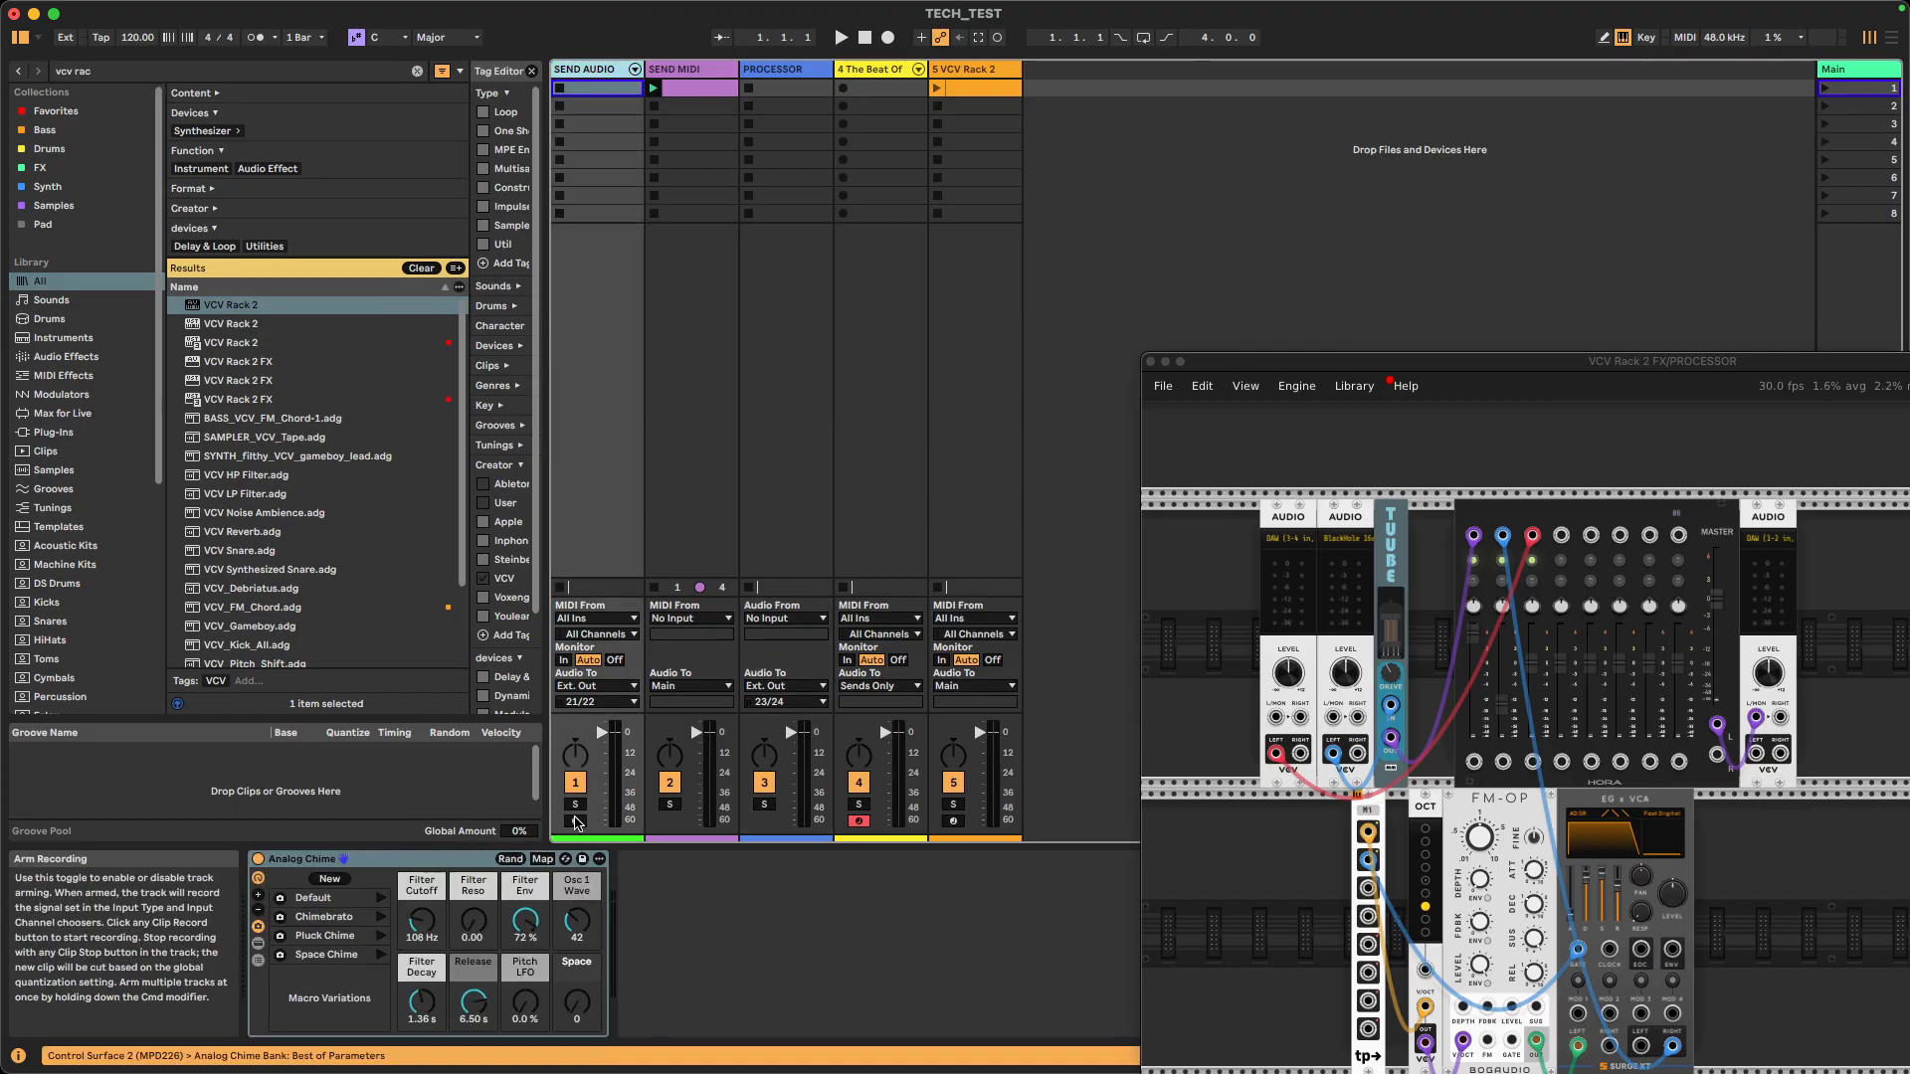
left_click(575, 821)
left_click(365, 859)
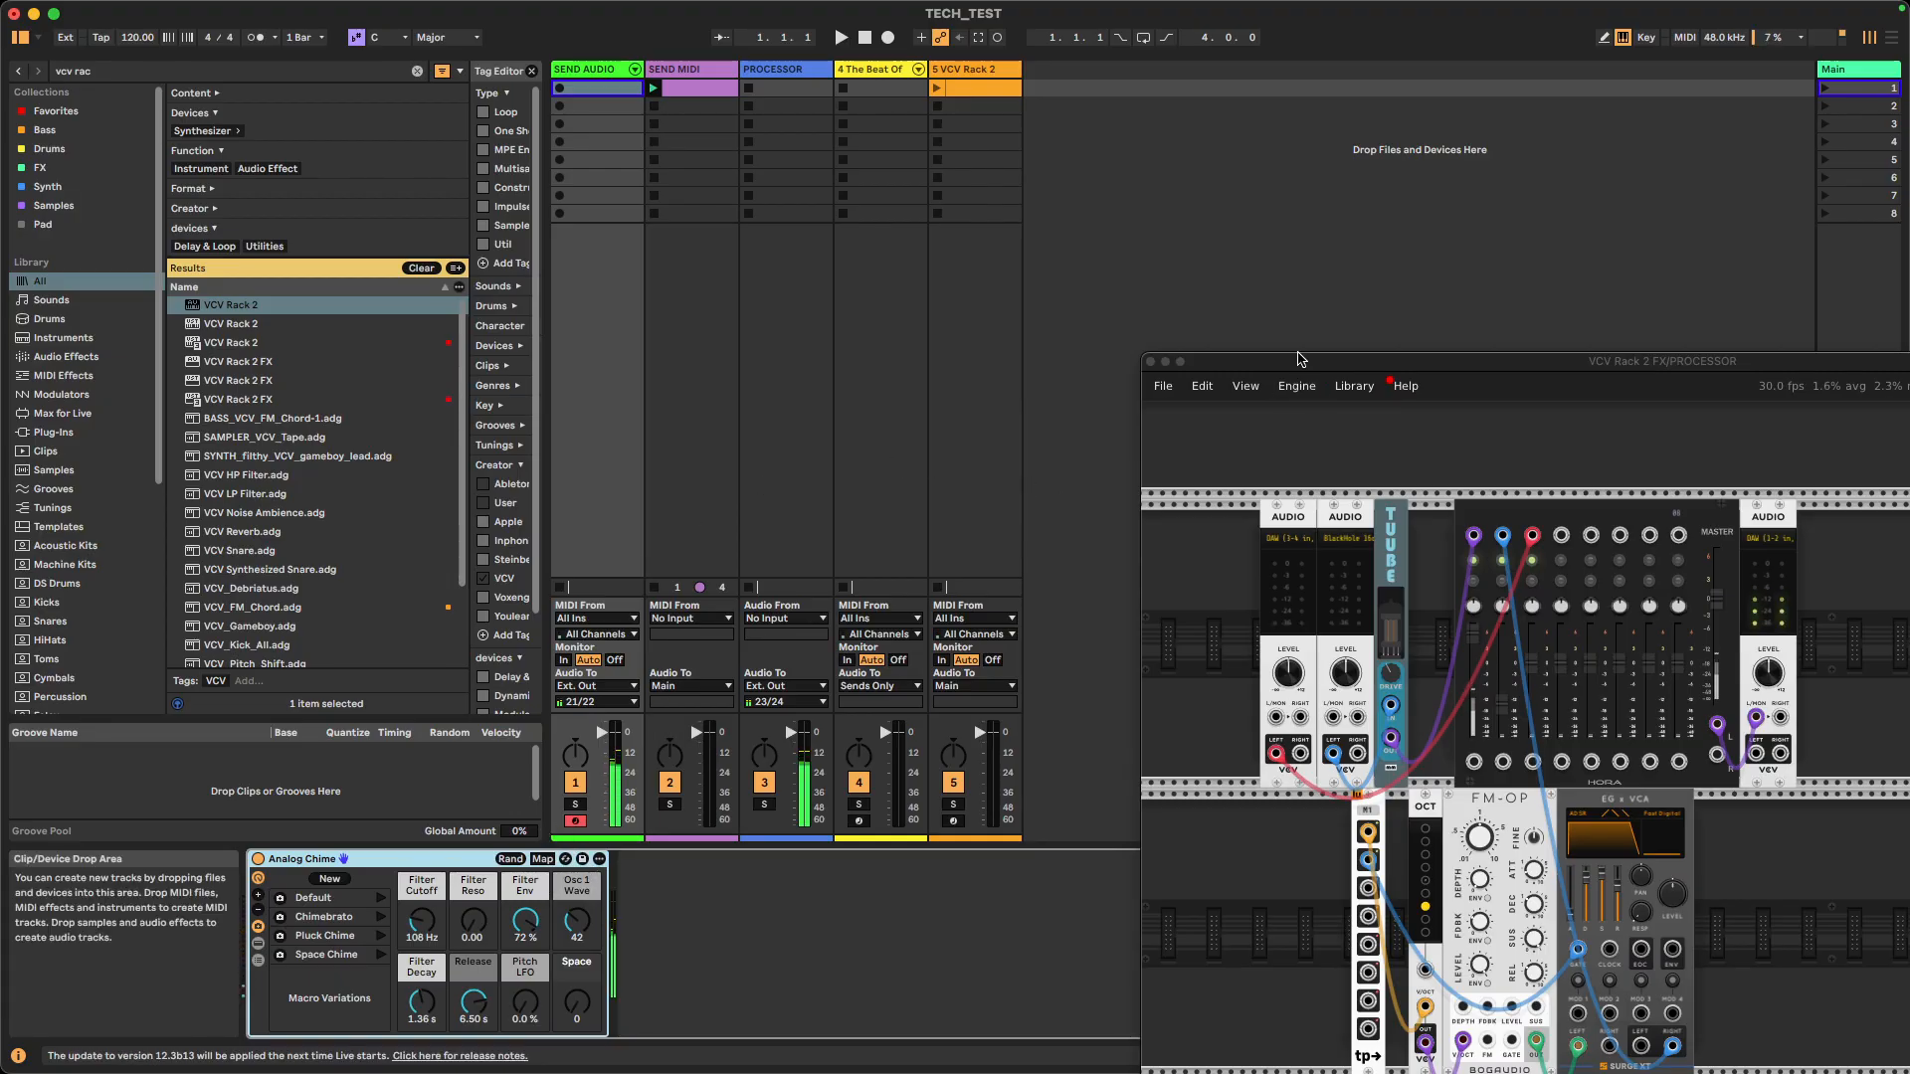
left_click_drag(1298, 359, 1290, 265)
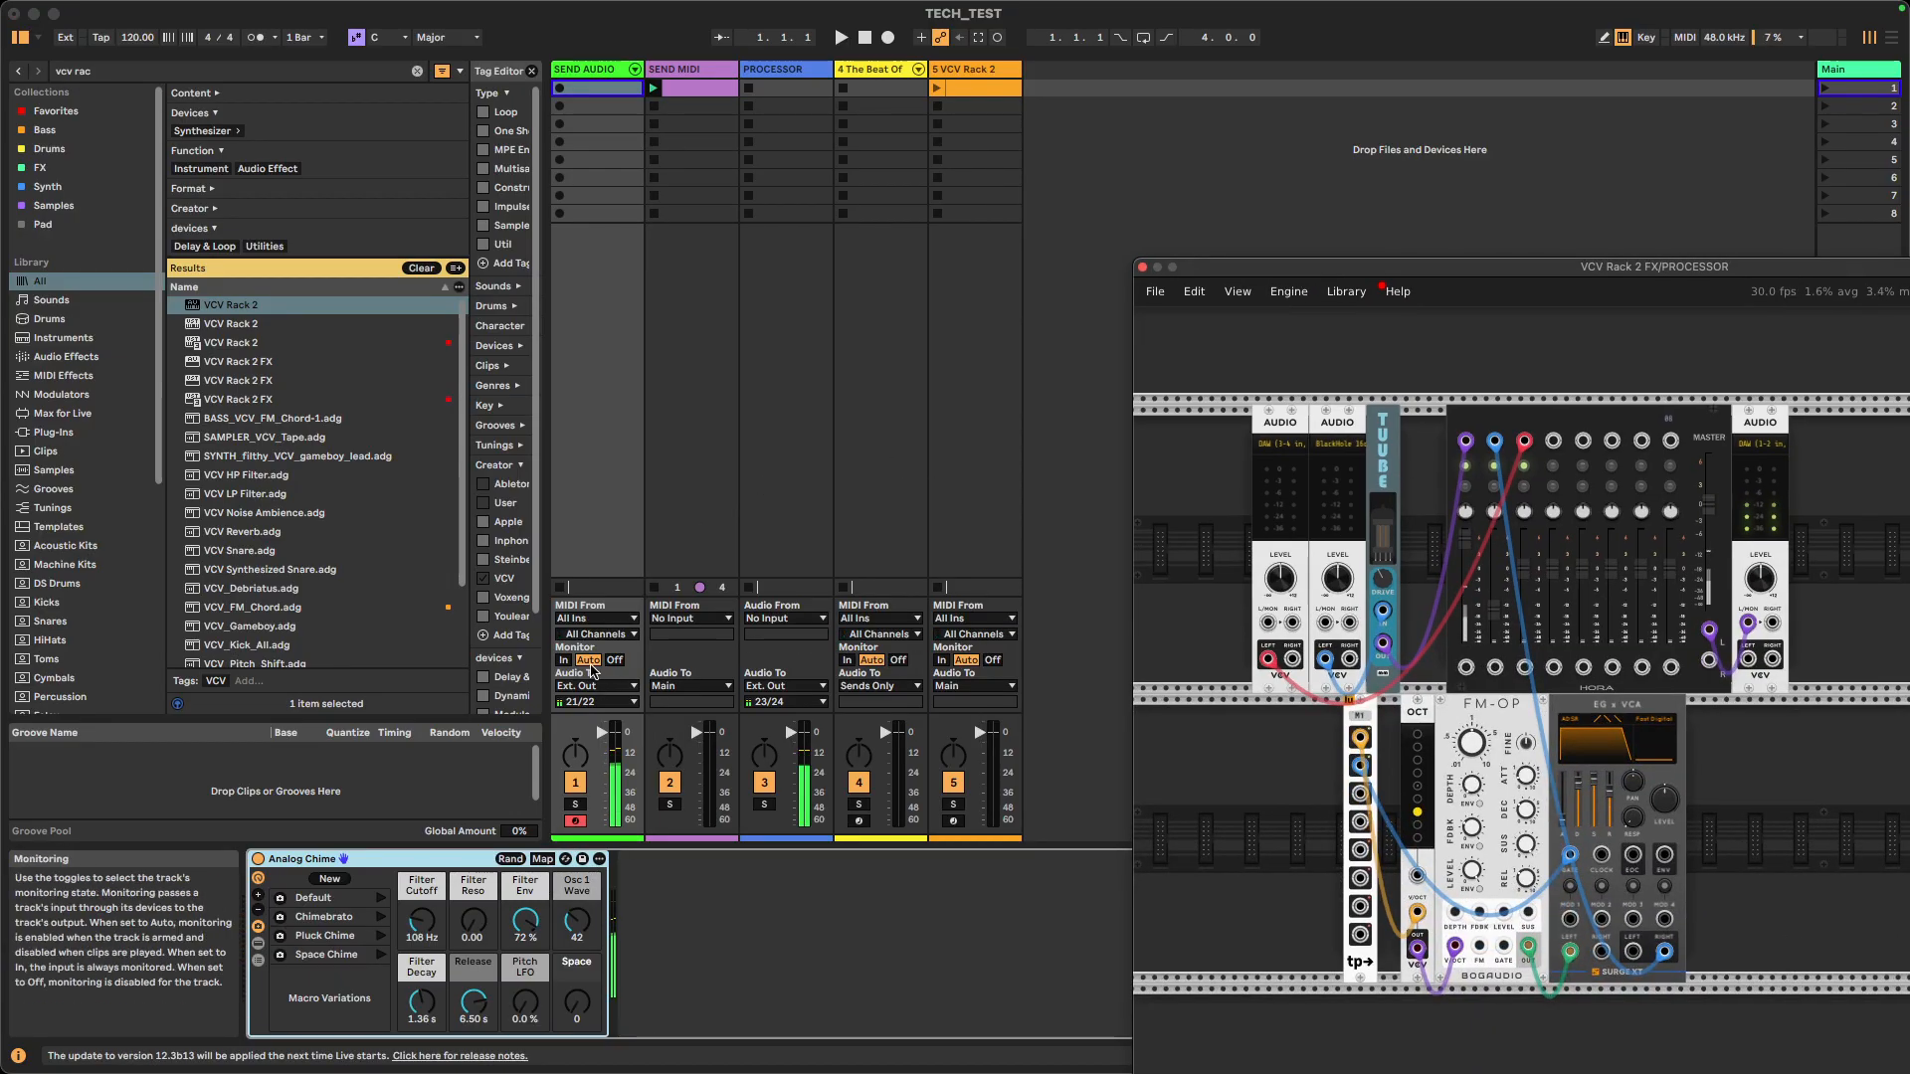
left_click(595, 701)
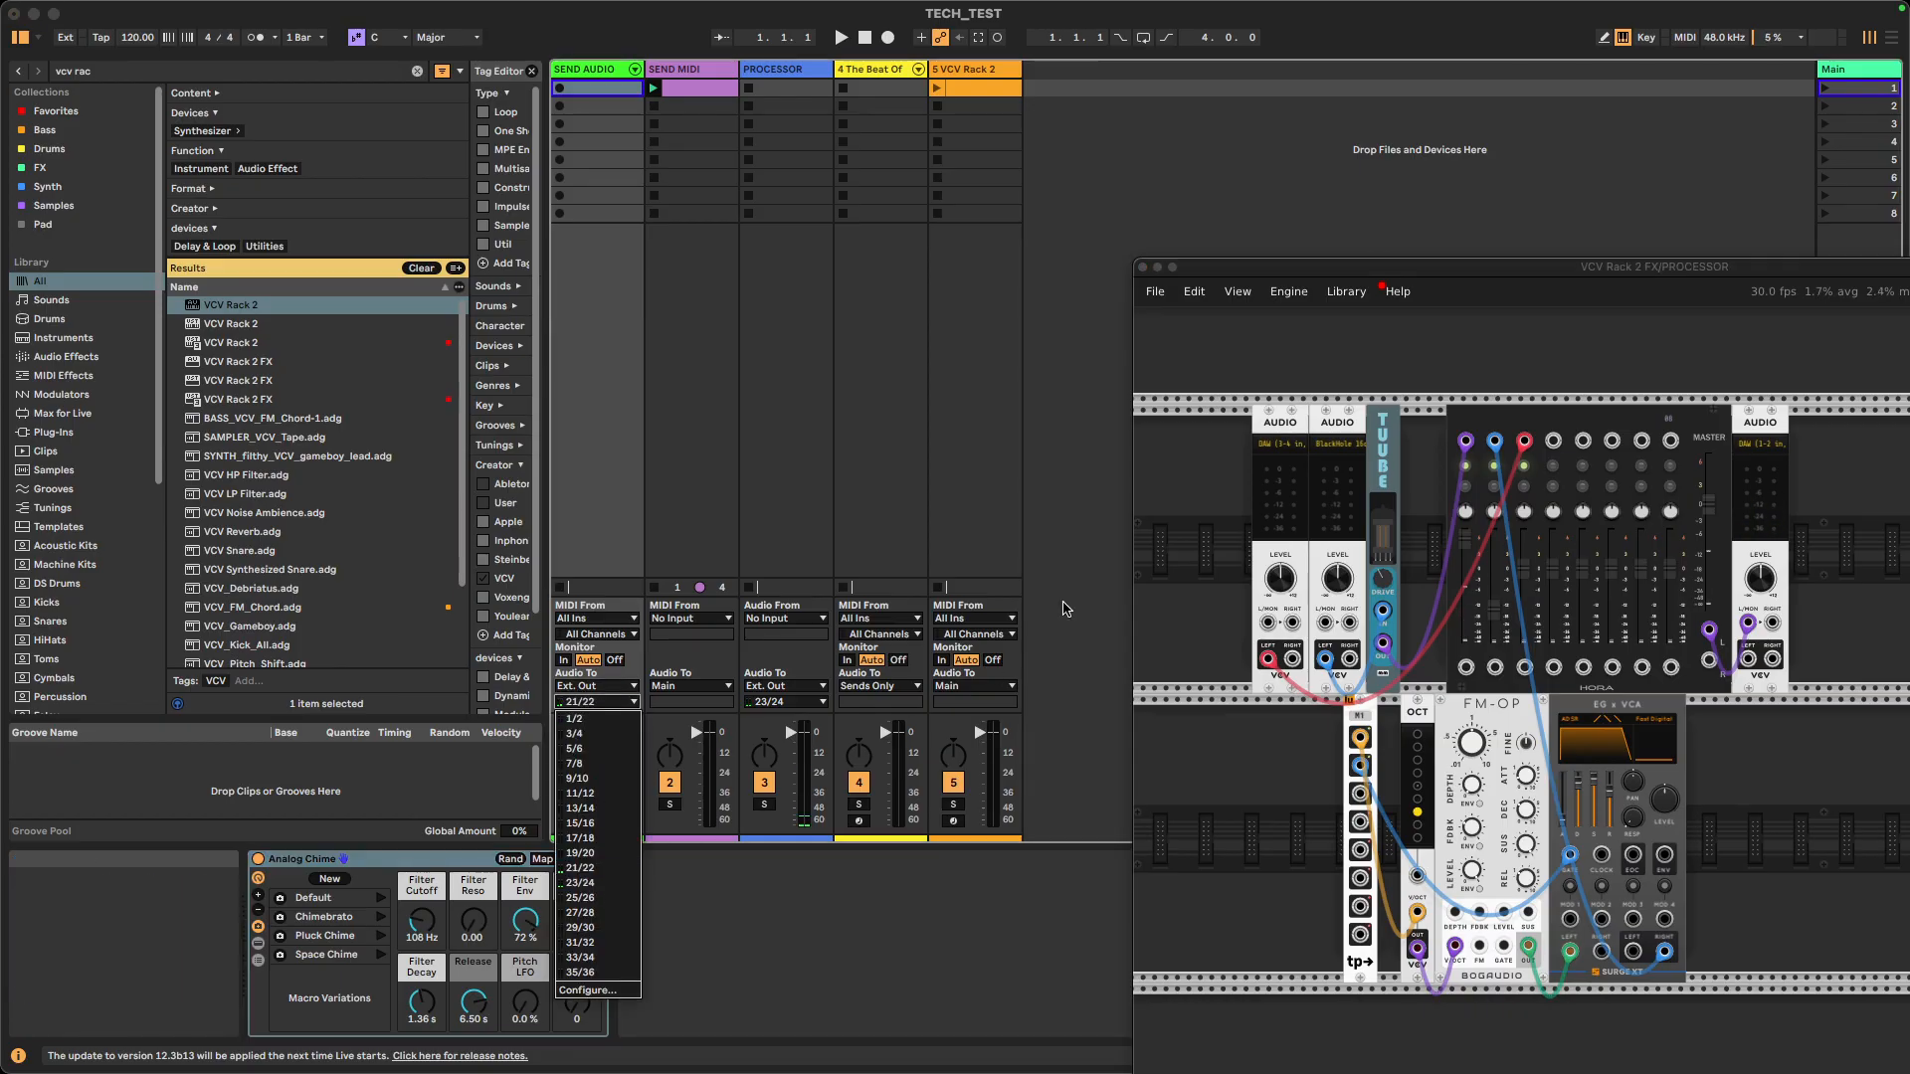
left_click(1069, 598)
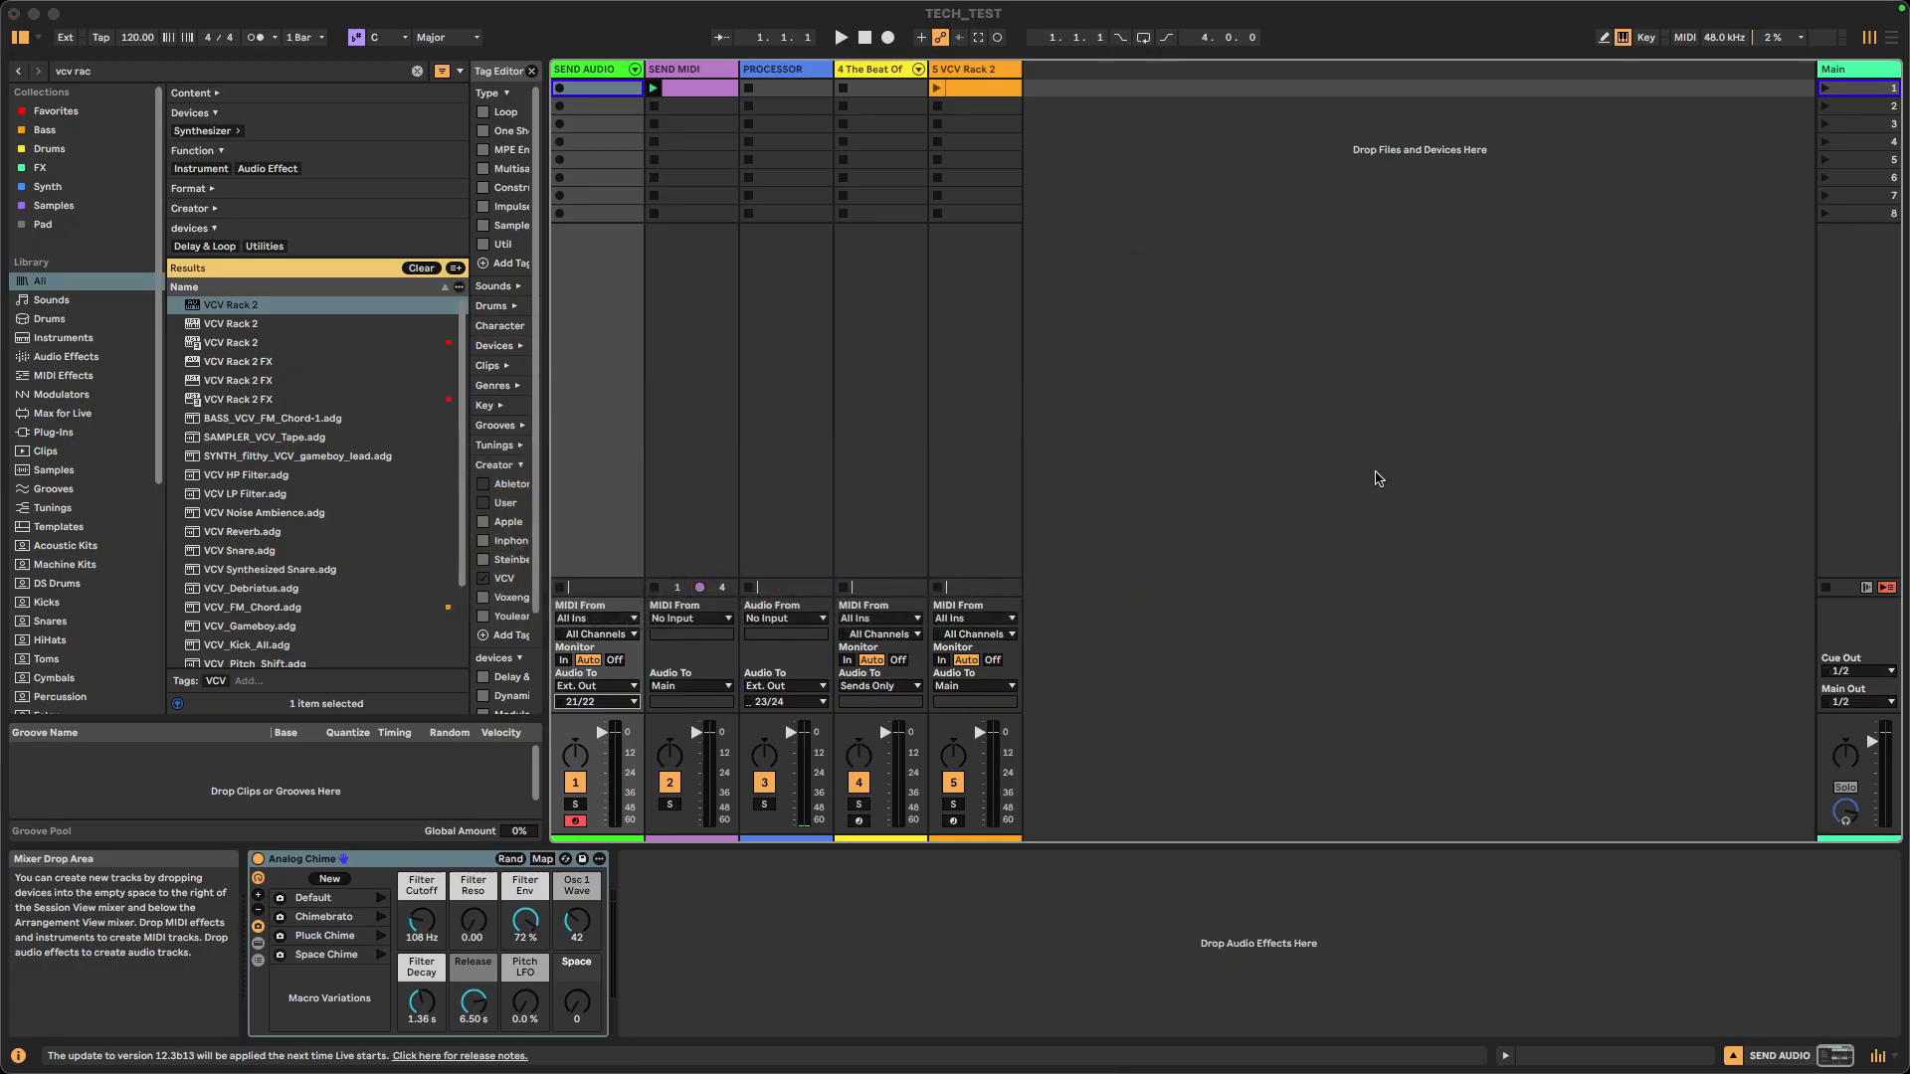
- Switch to the macOS MIDI Studio window
key("super+Tab")
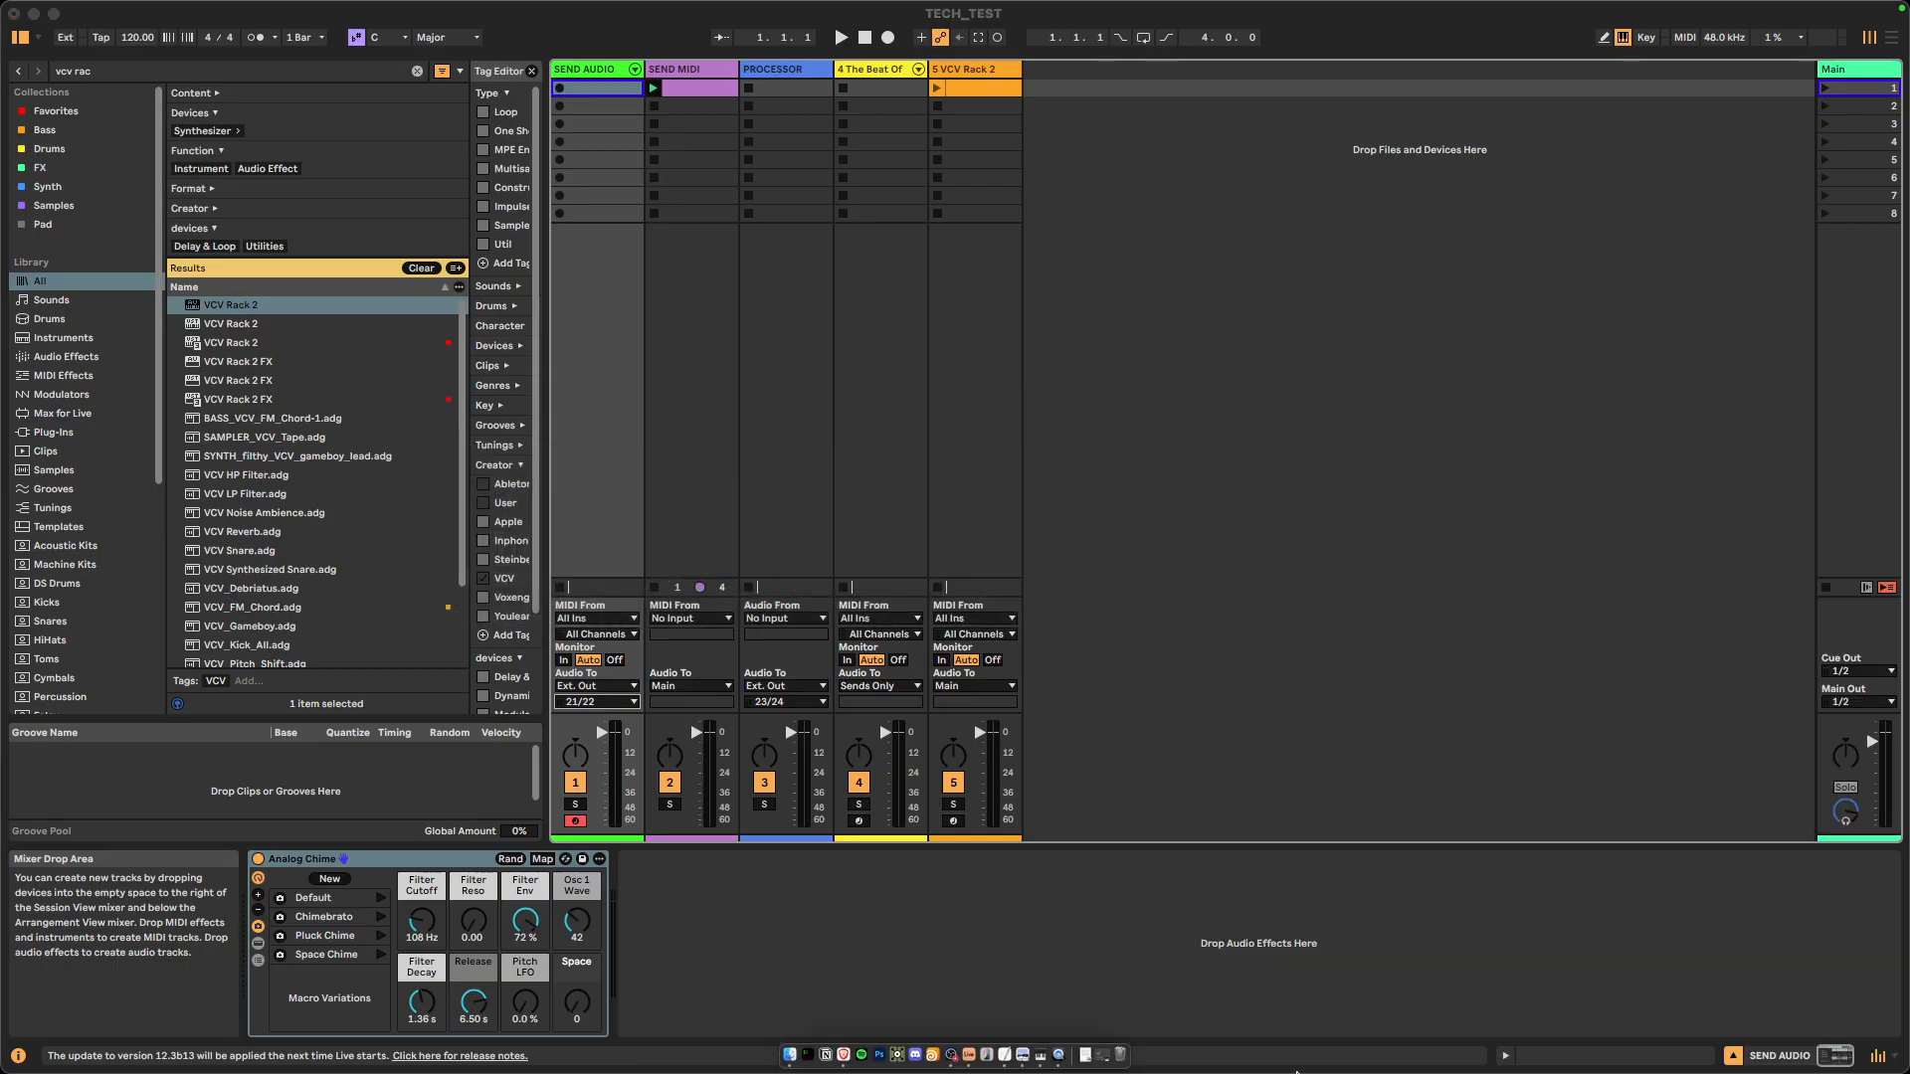
left_click(1087, 1066)
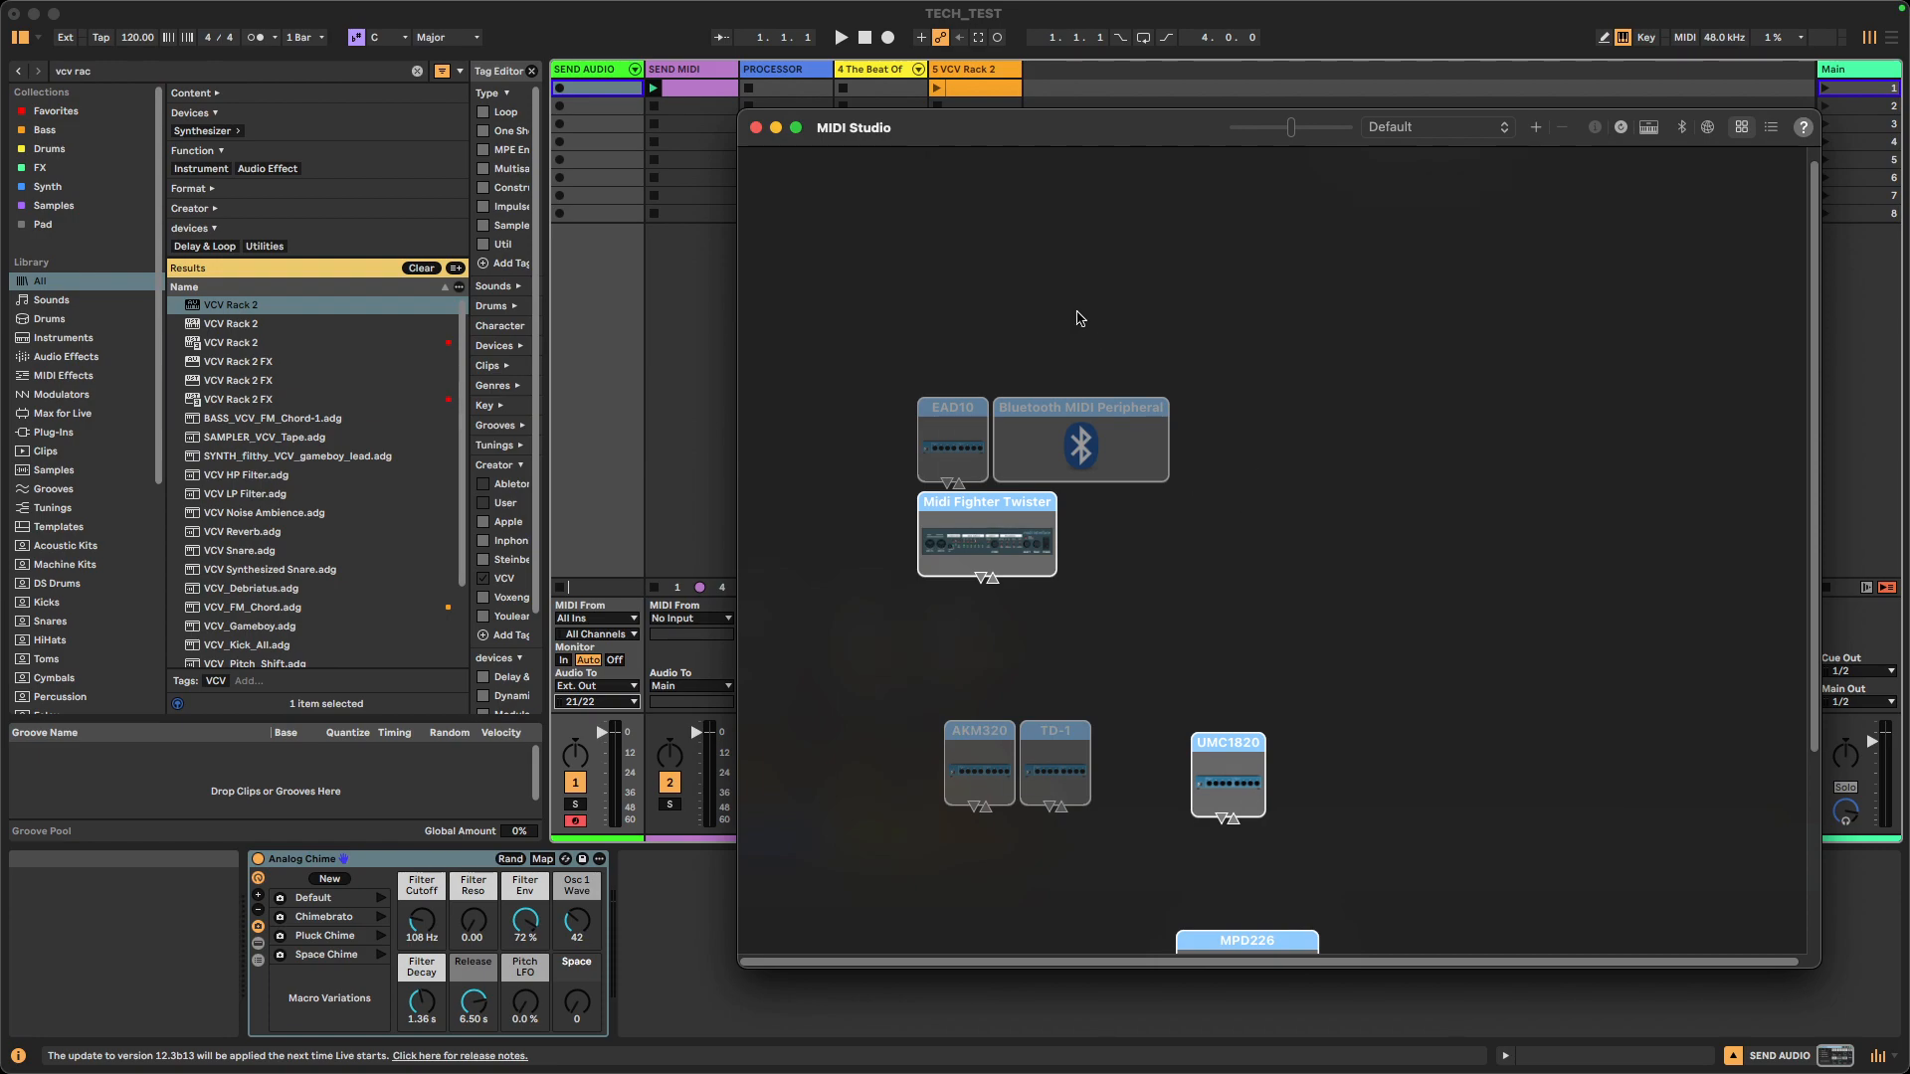
- Look through the MIDI Studio's configuration and view style options, and quit Audio MIDI Setup
left_click(313, 11)
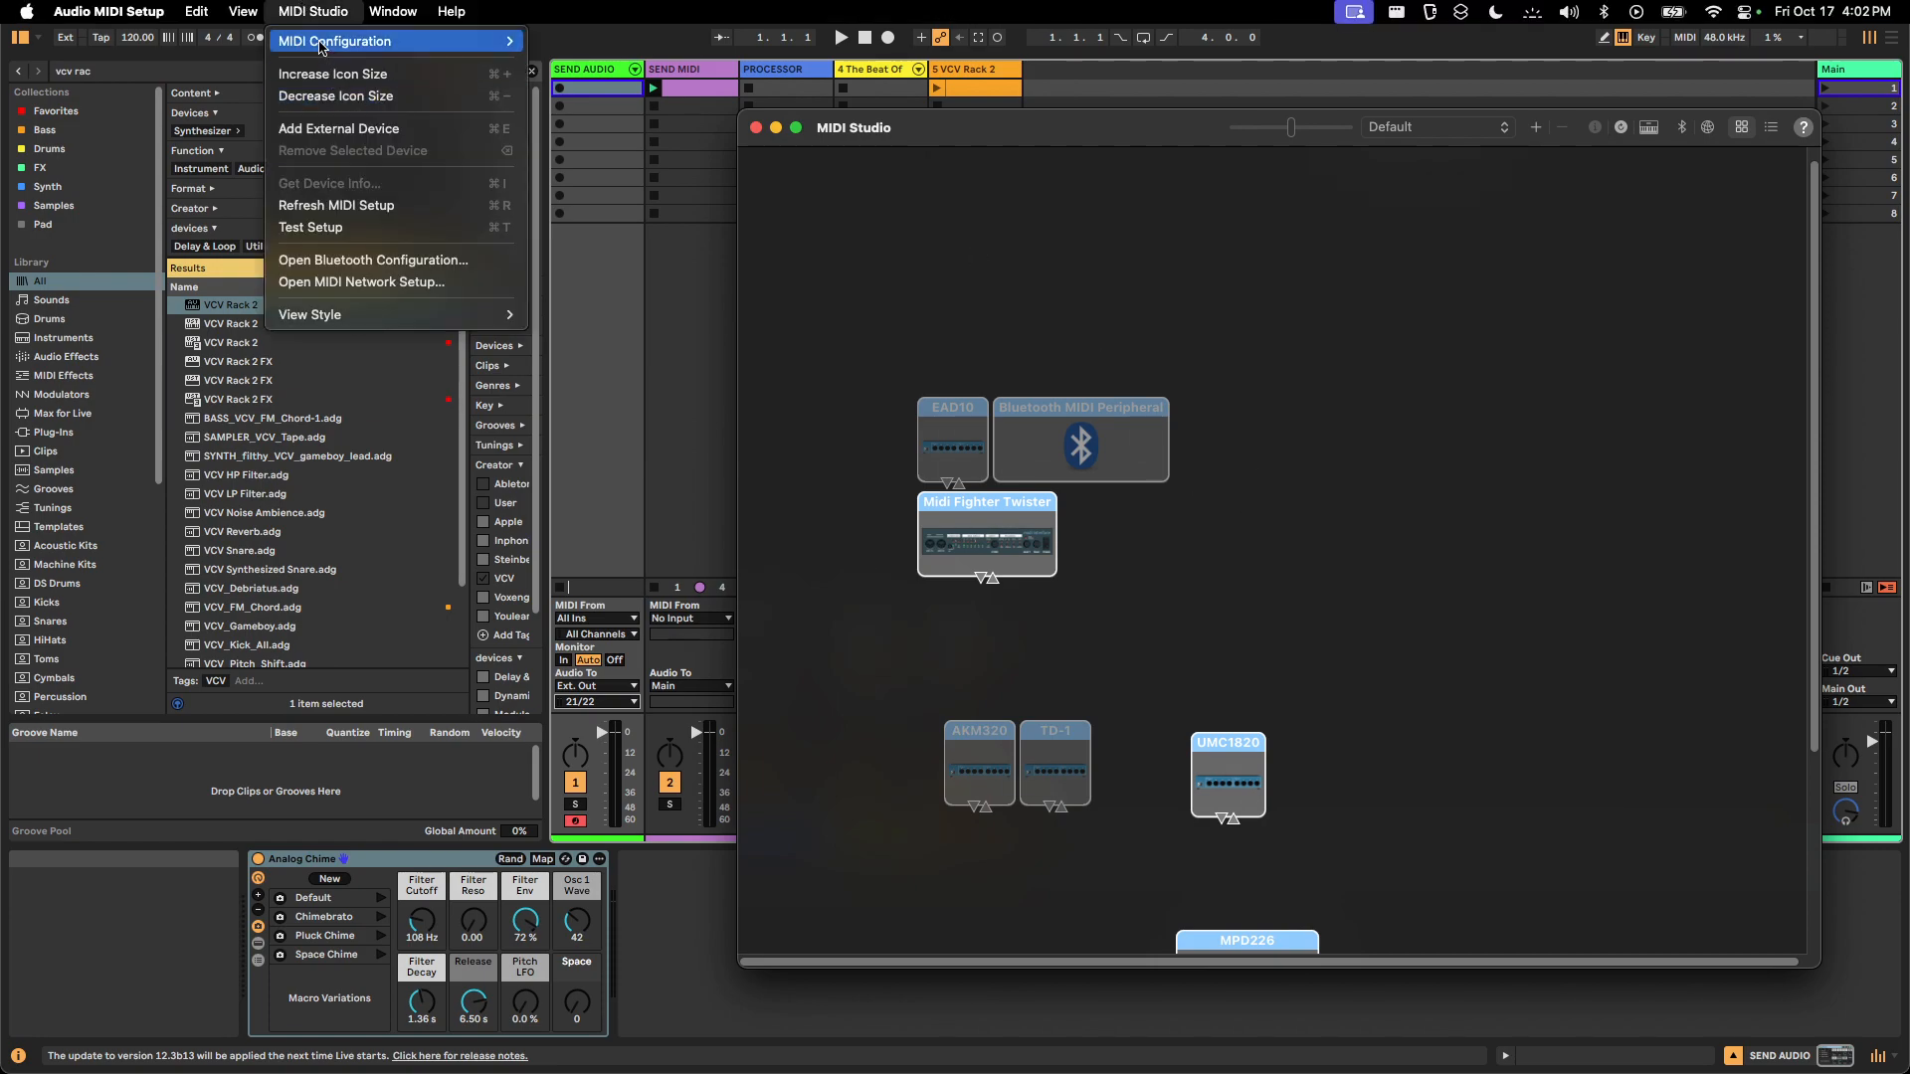
mouse_move(363, 45)
mouse_move(346, 318)
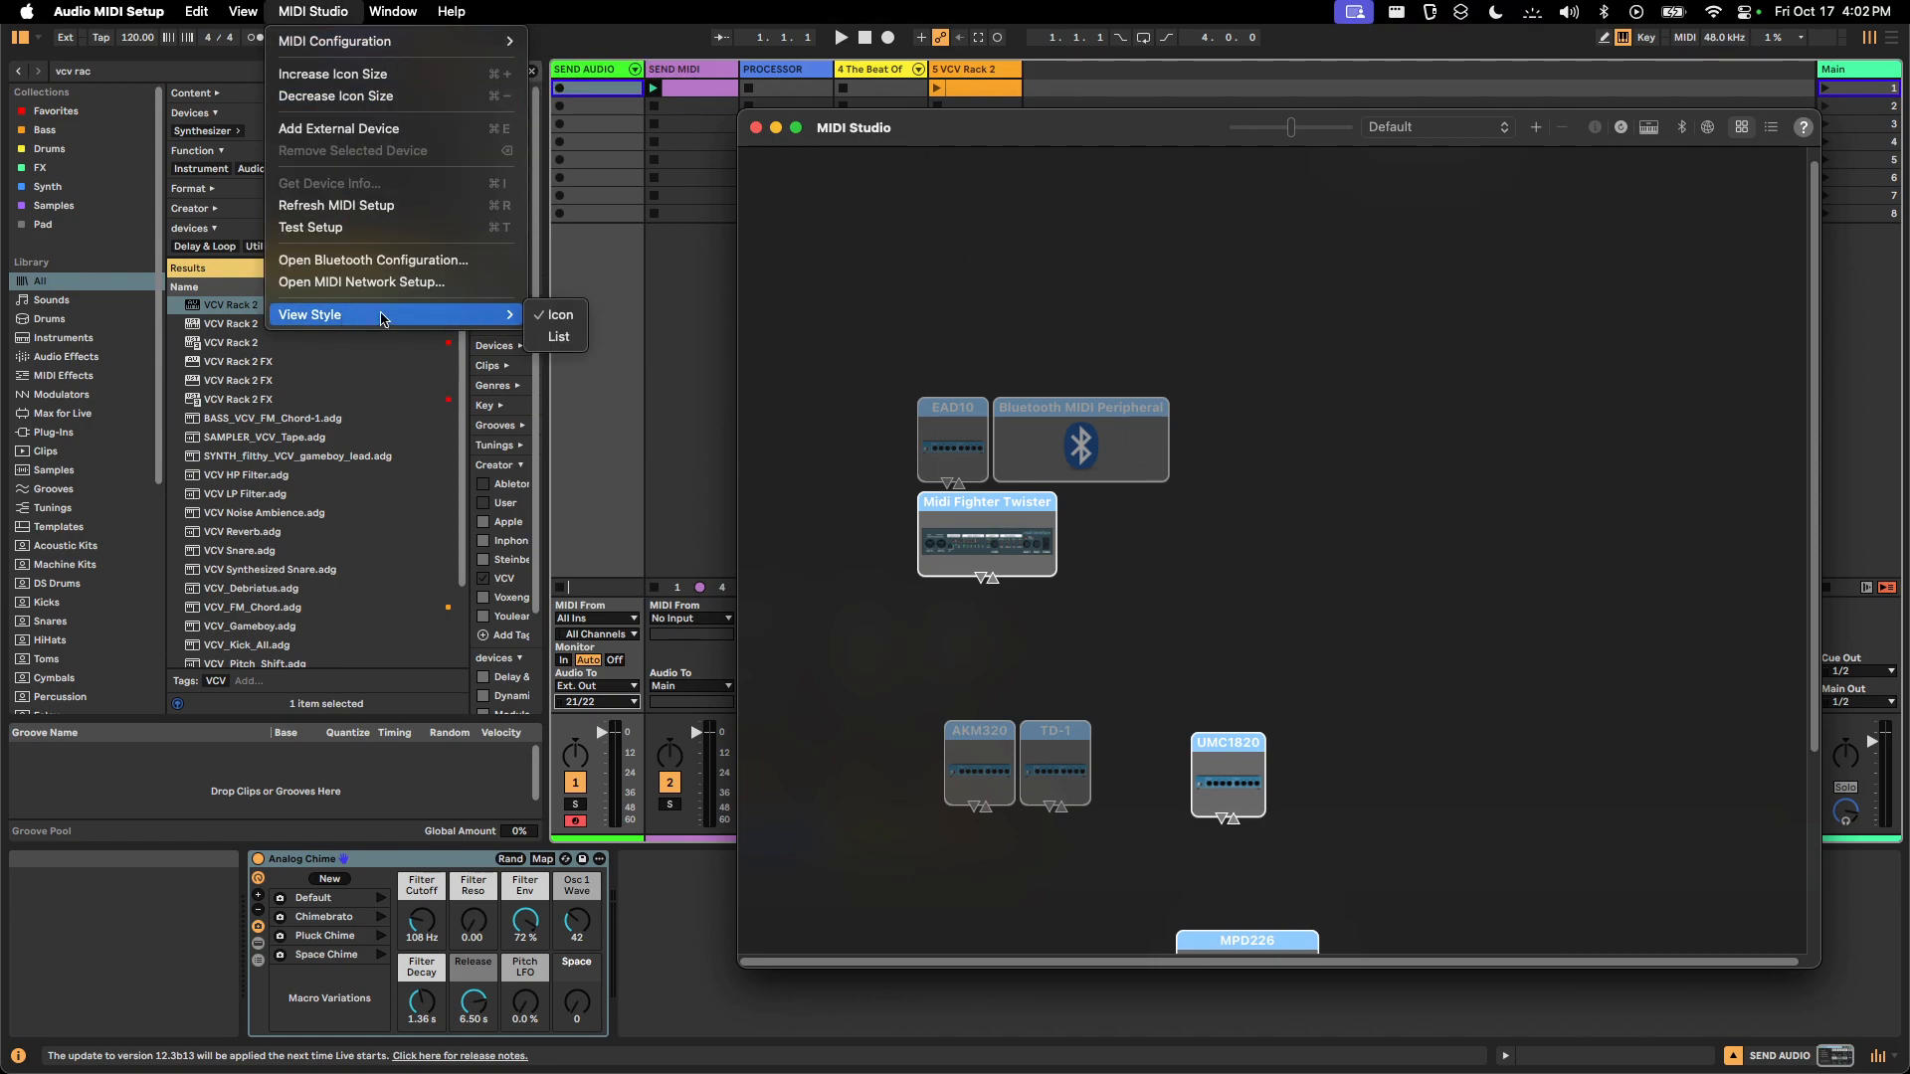
left_click(930, 316)
key("super+q")
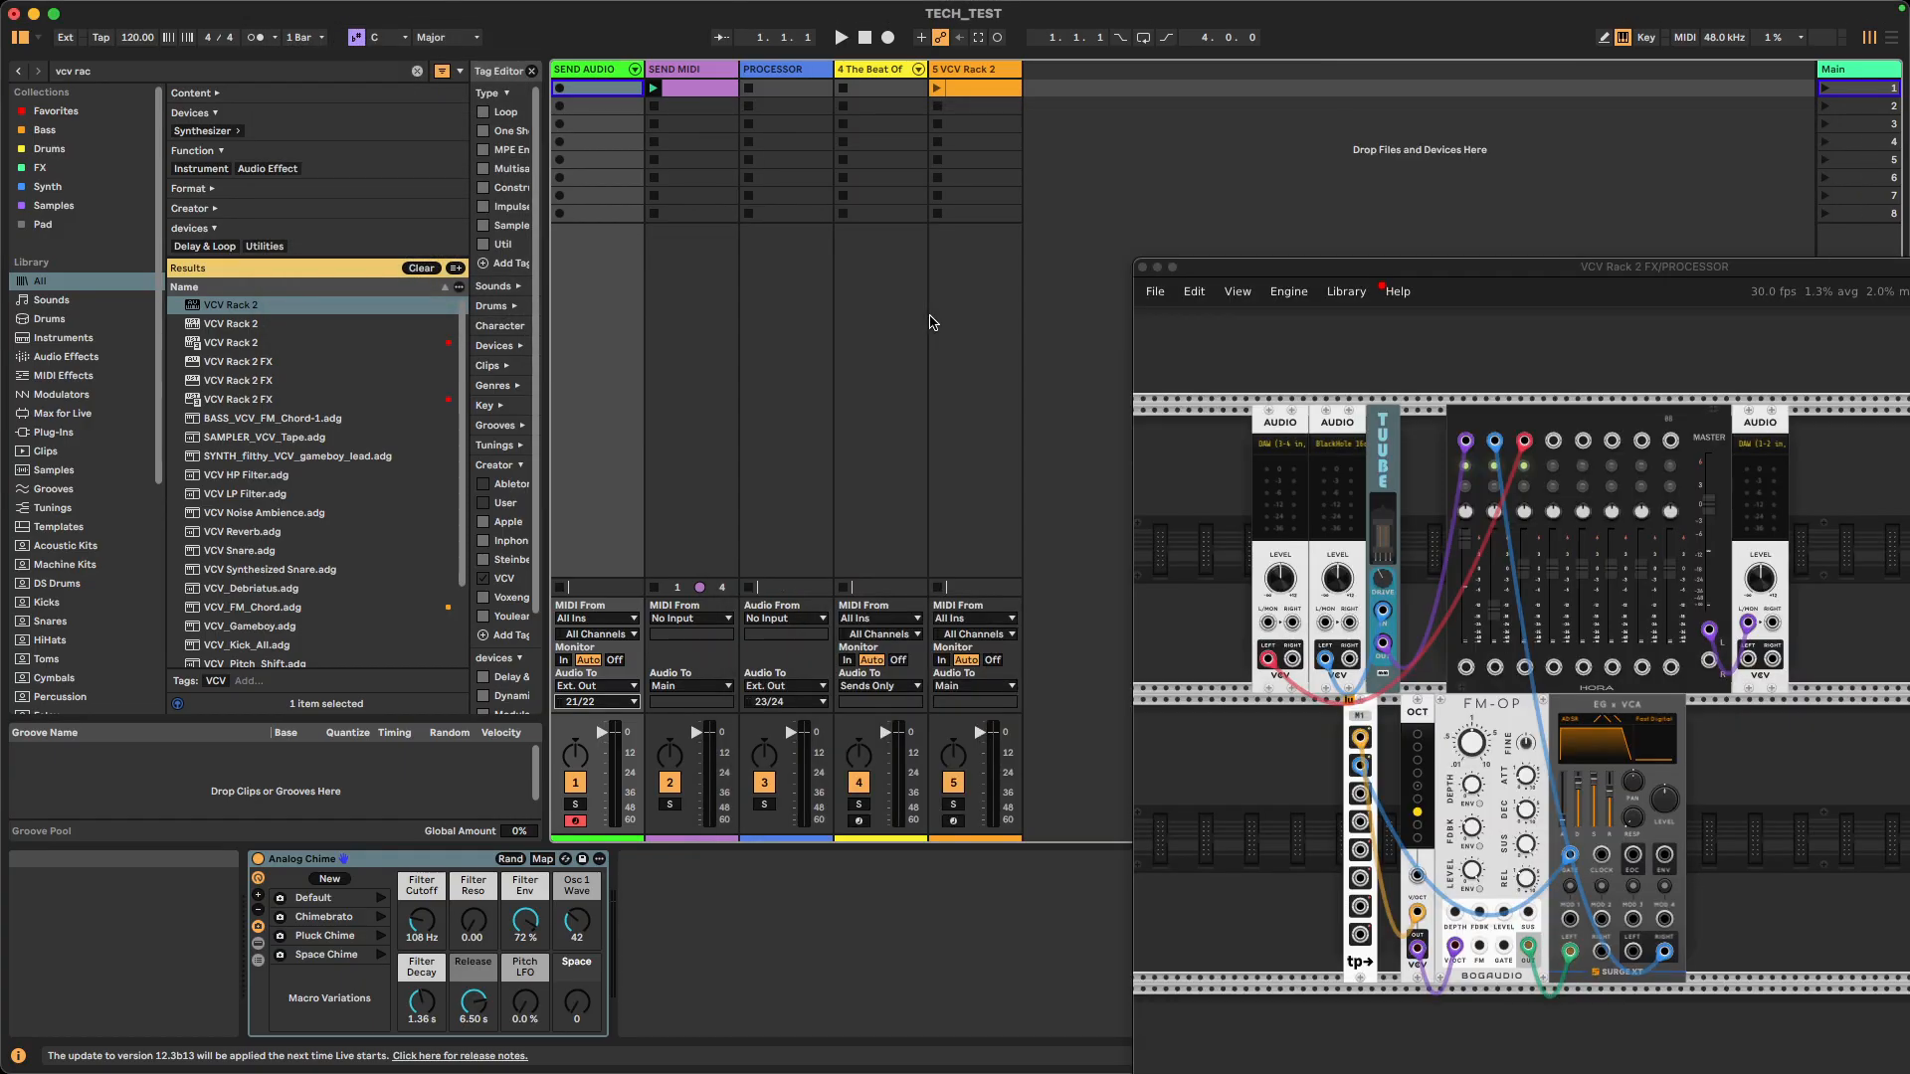
- Relaunch Audio MIDI Setup
key("super+space")
type("Midi")
key("super+a")
type("A")
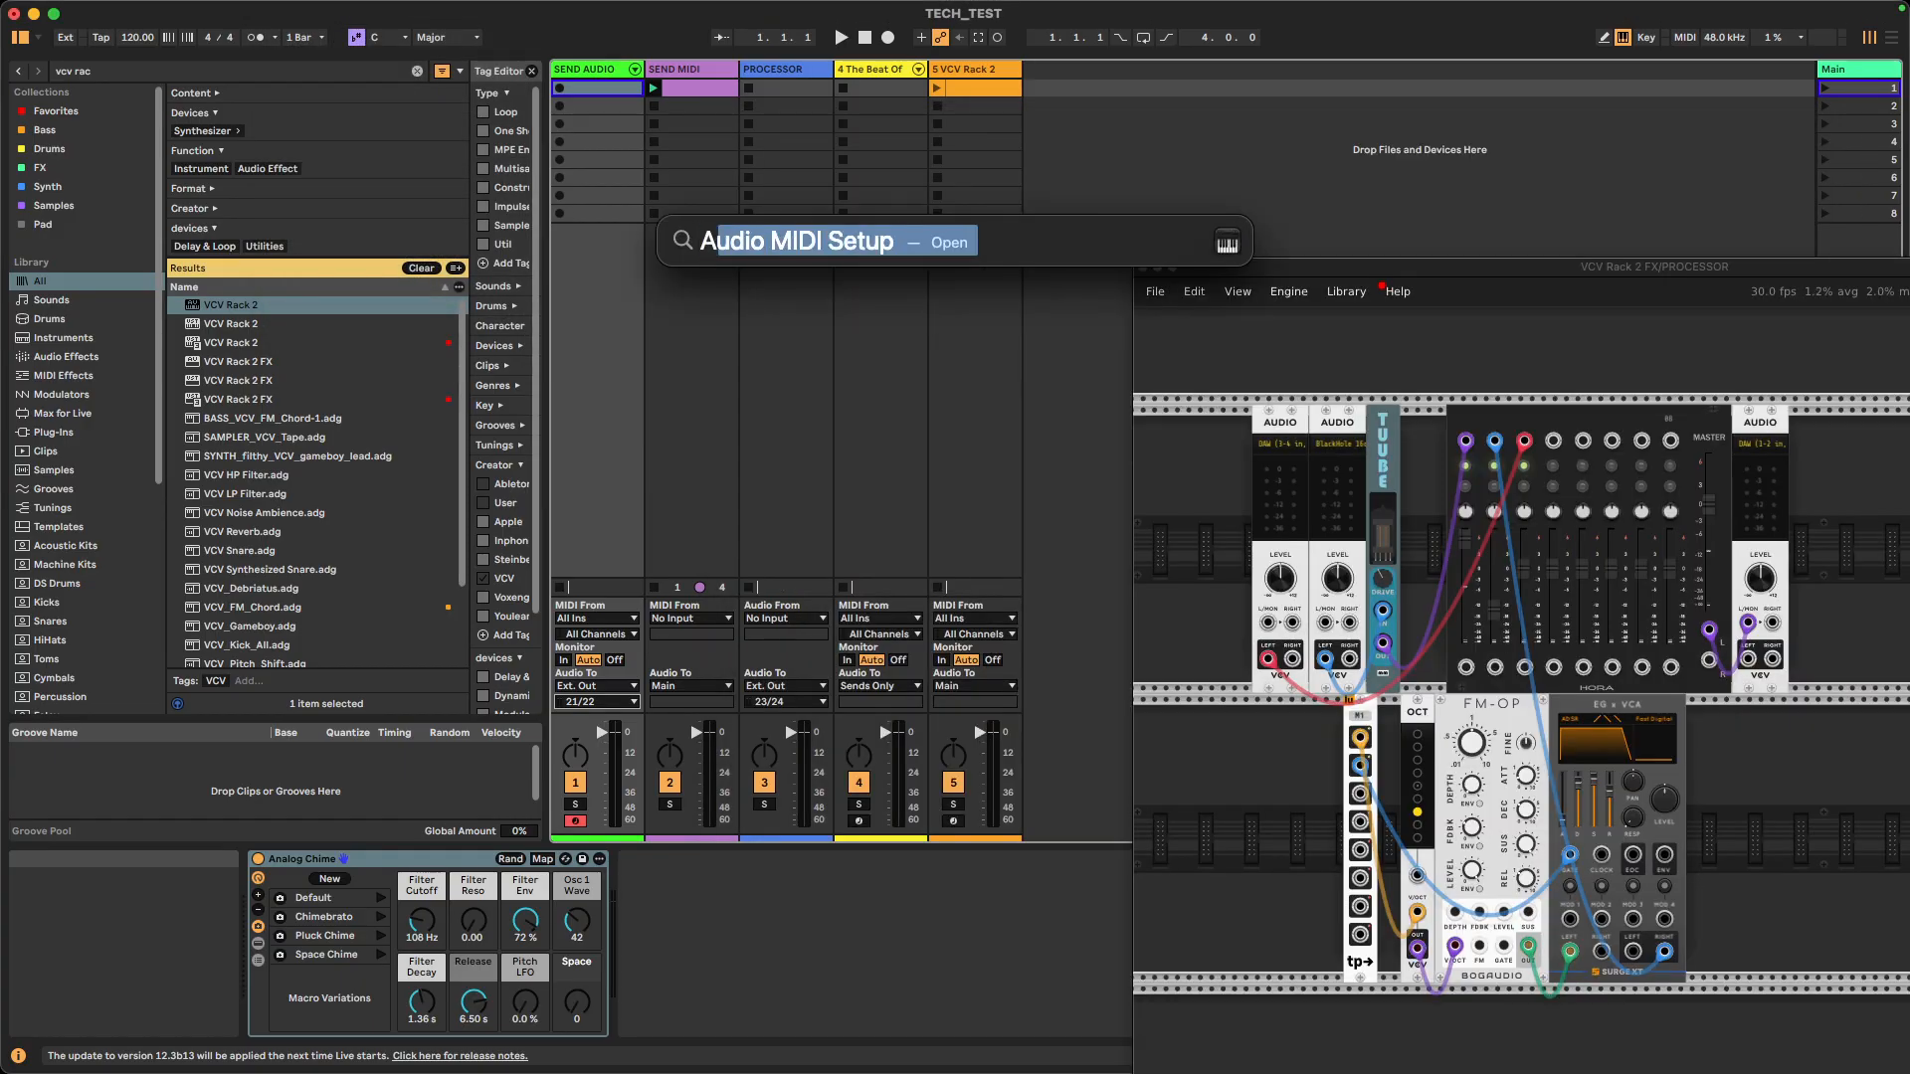
key("Return")
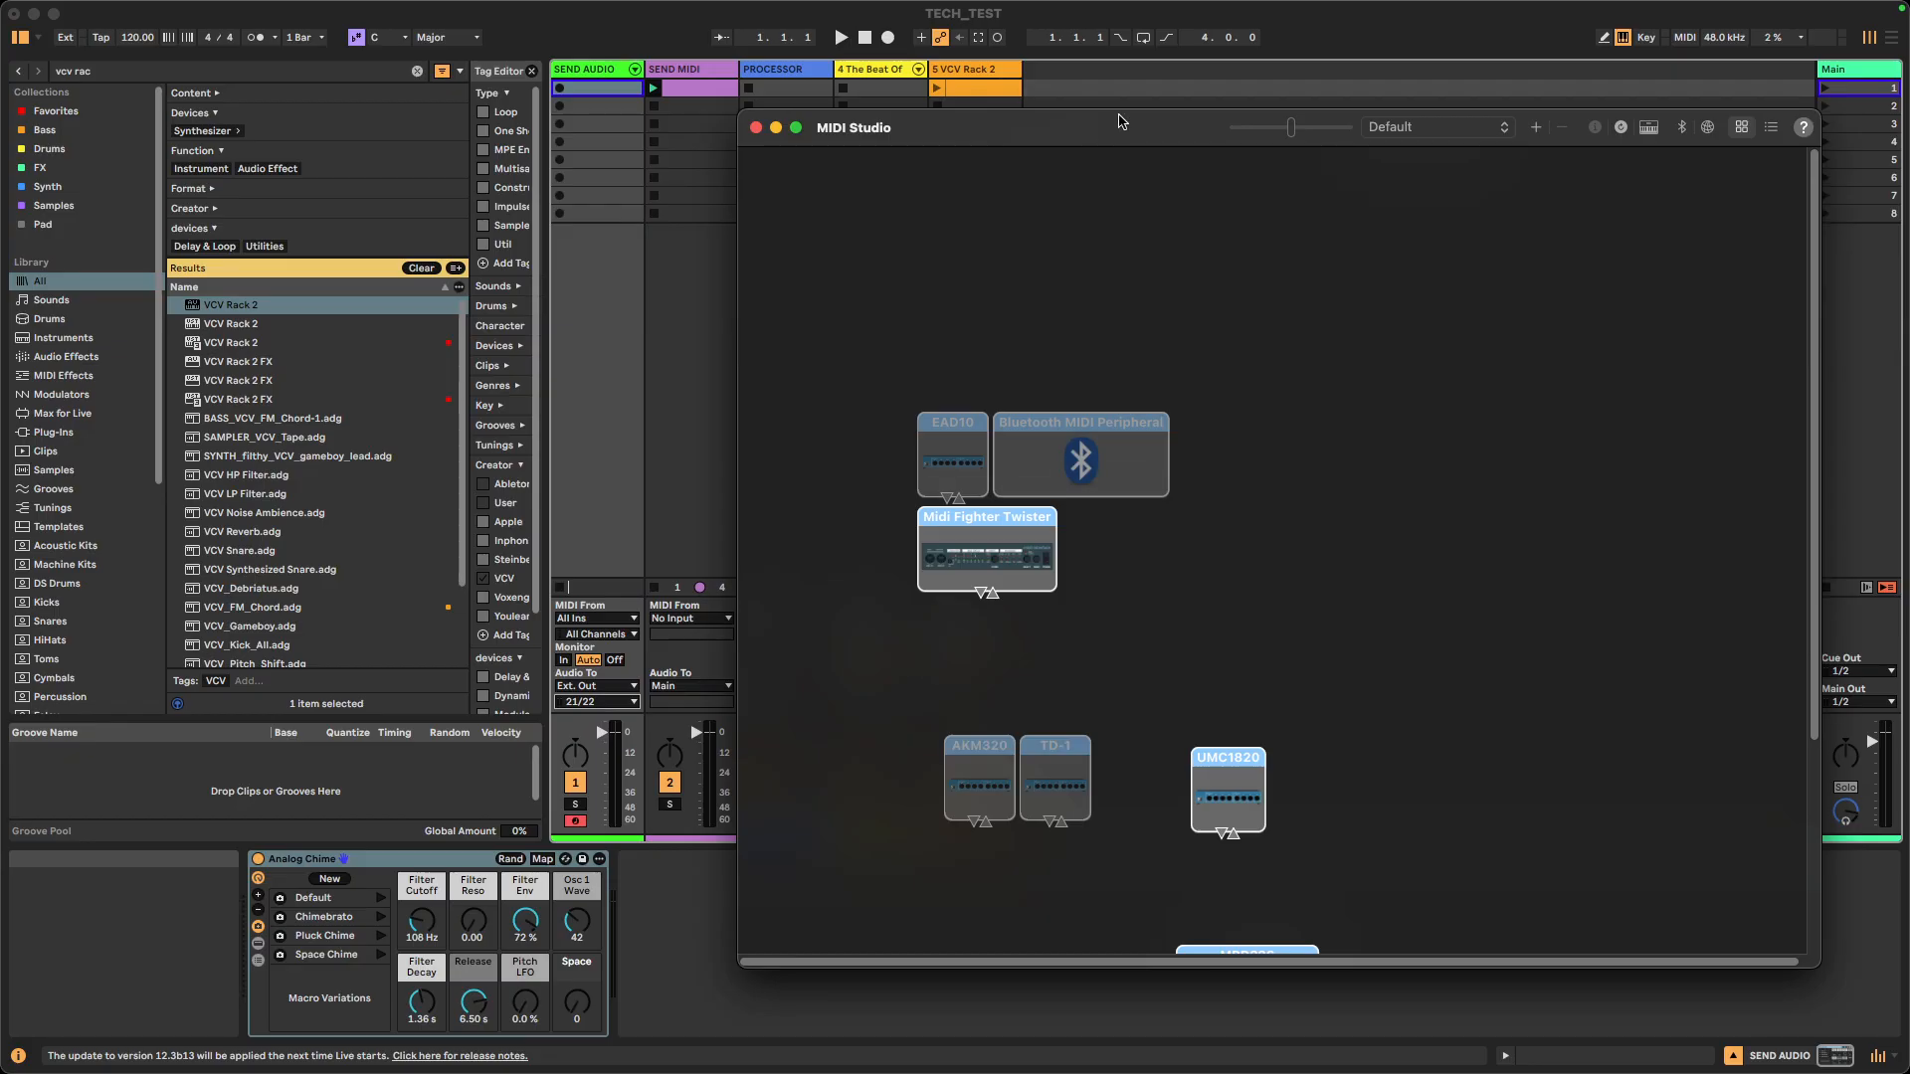
left_click_drag(1119, 121, 1034, 192)
left_click(390, 11)
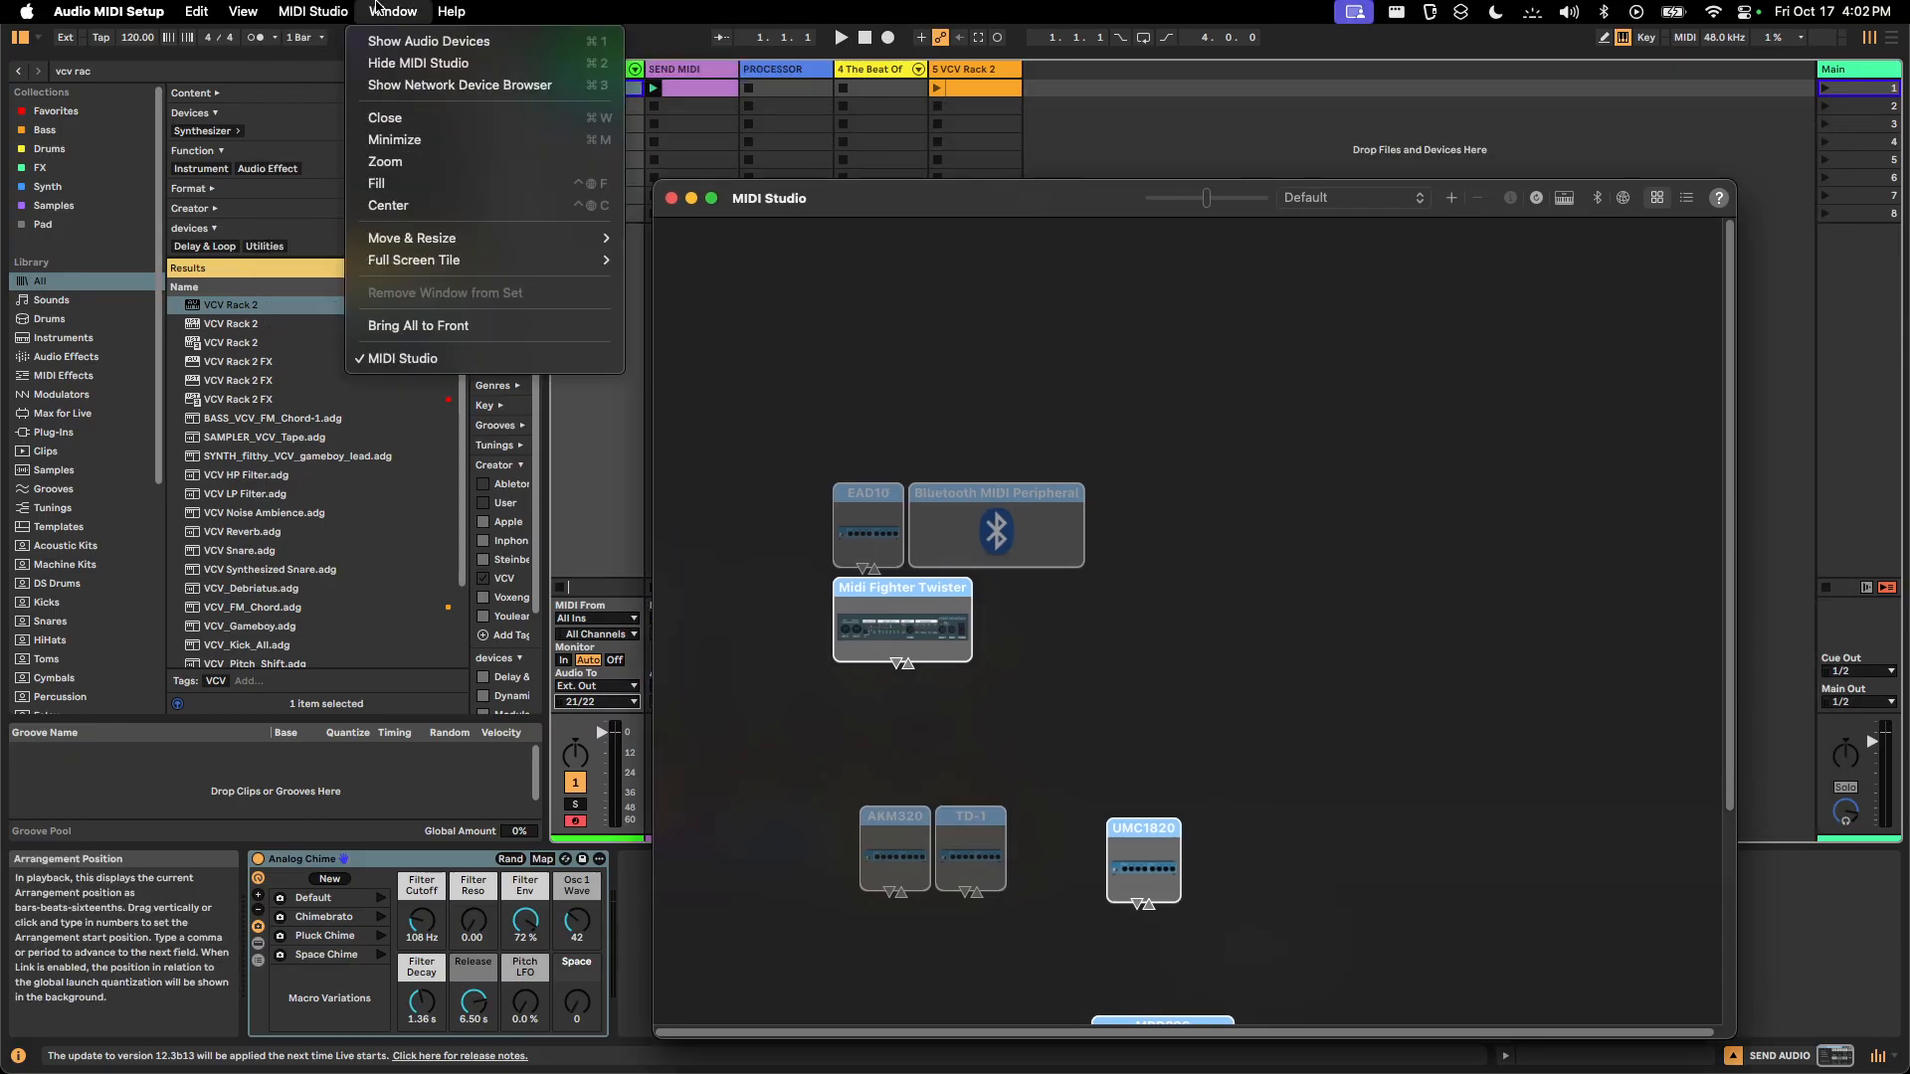
left_click(398, 64)
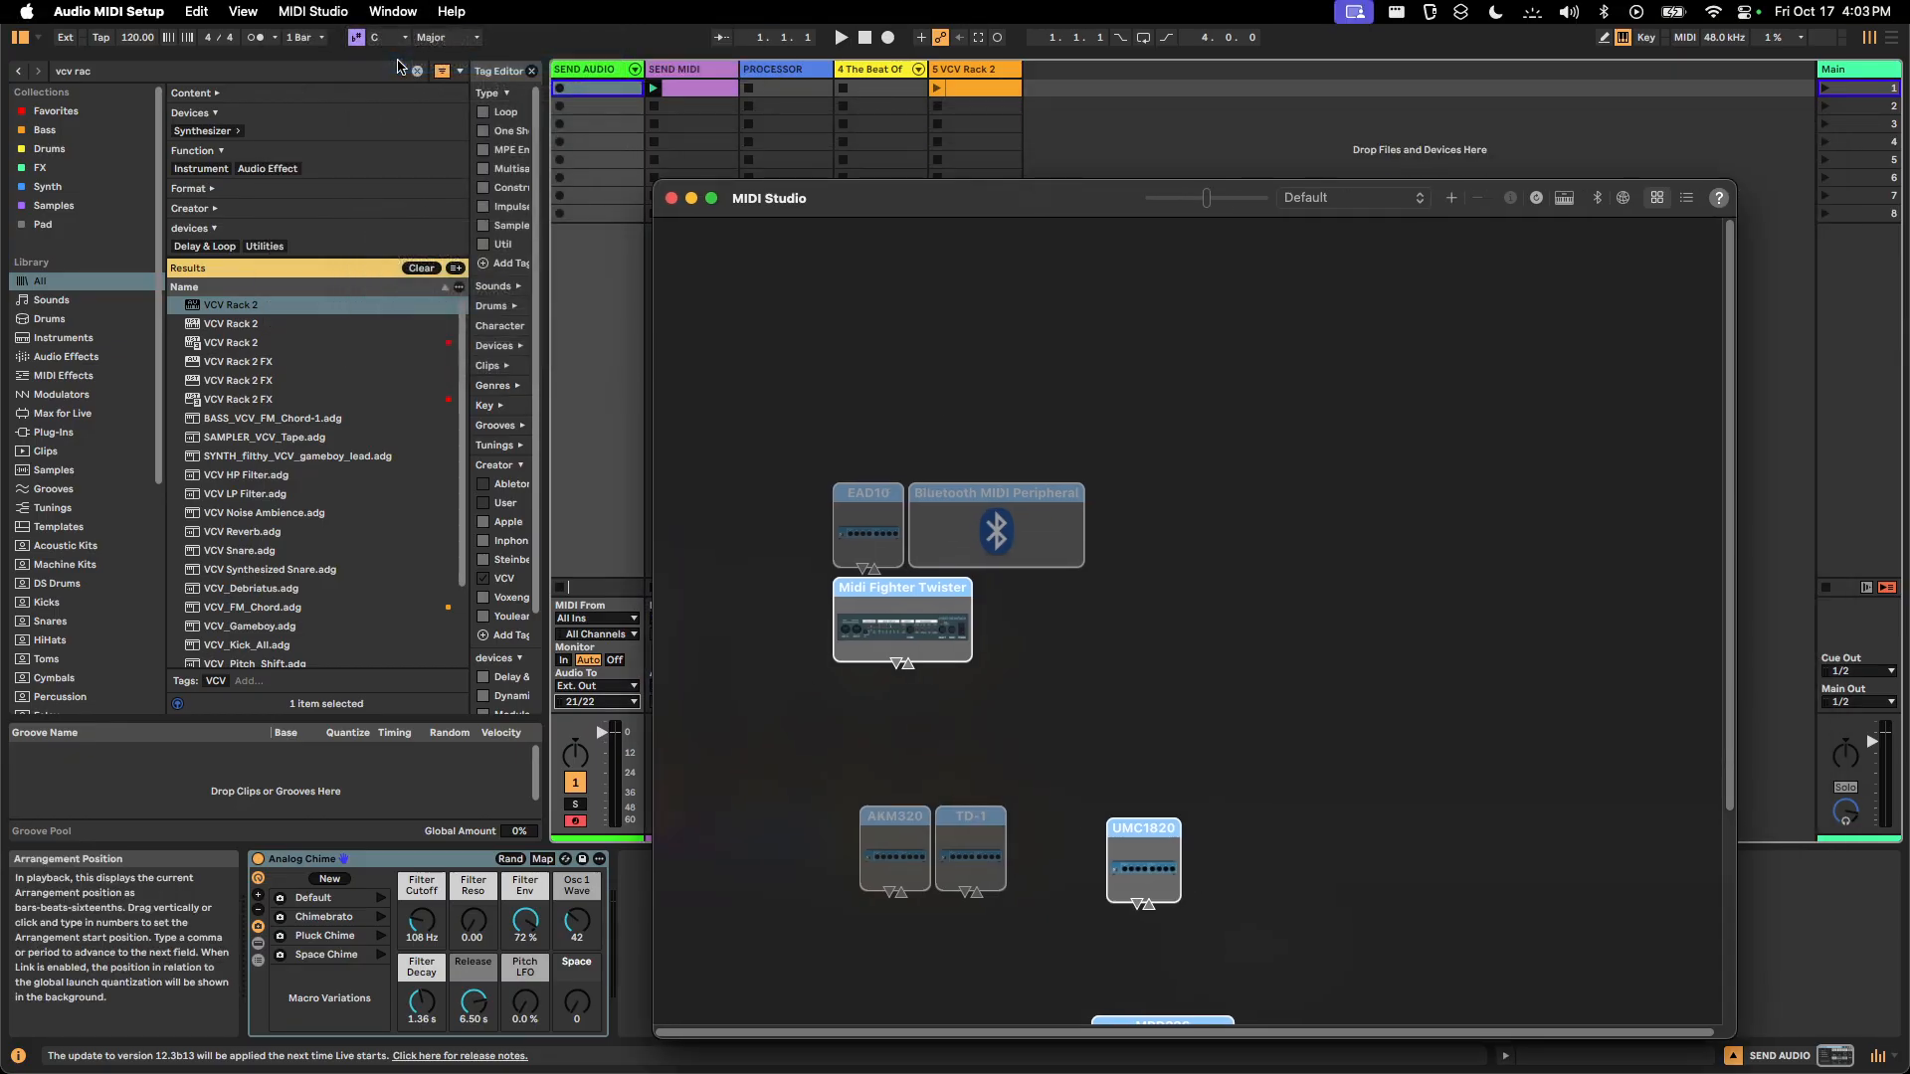
left_click(302, 11)
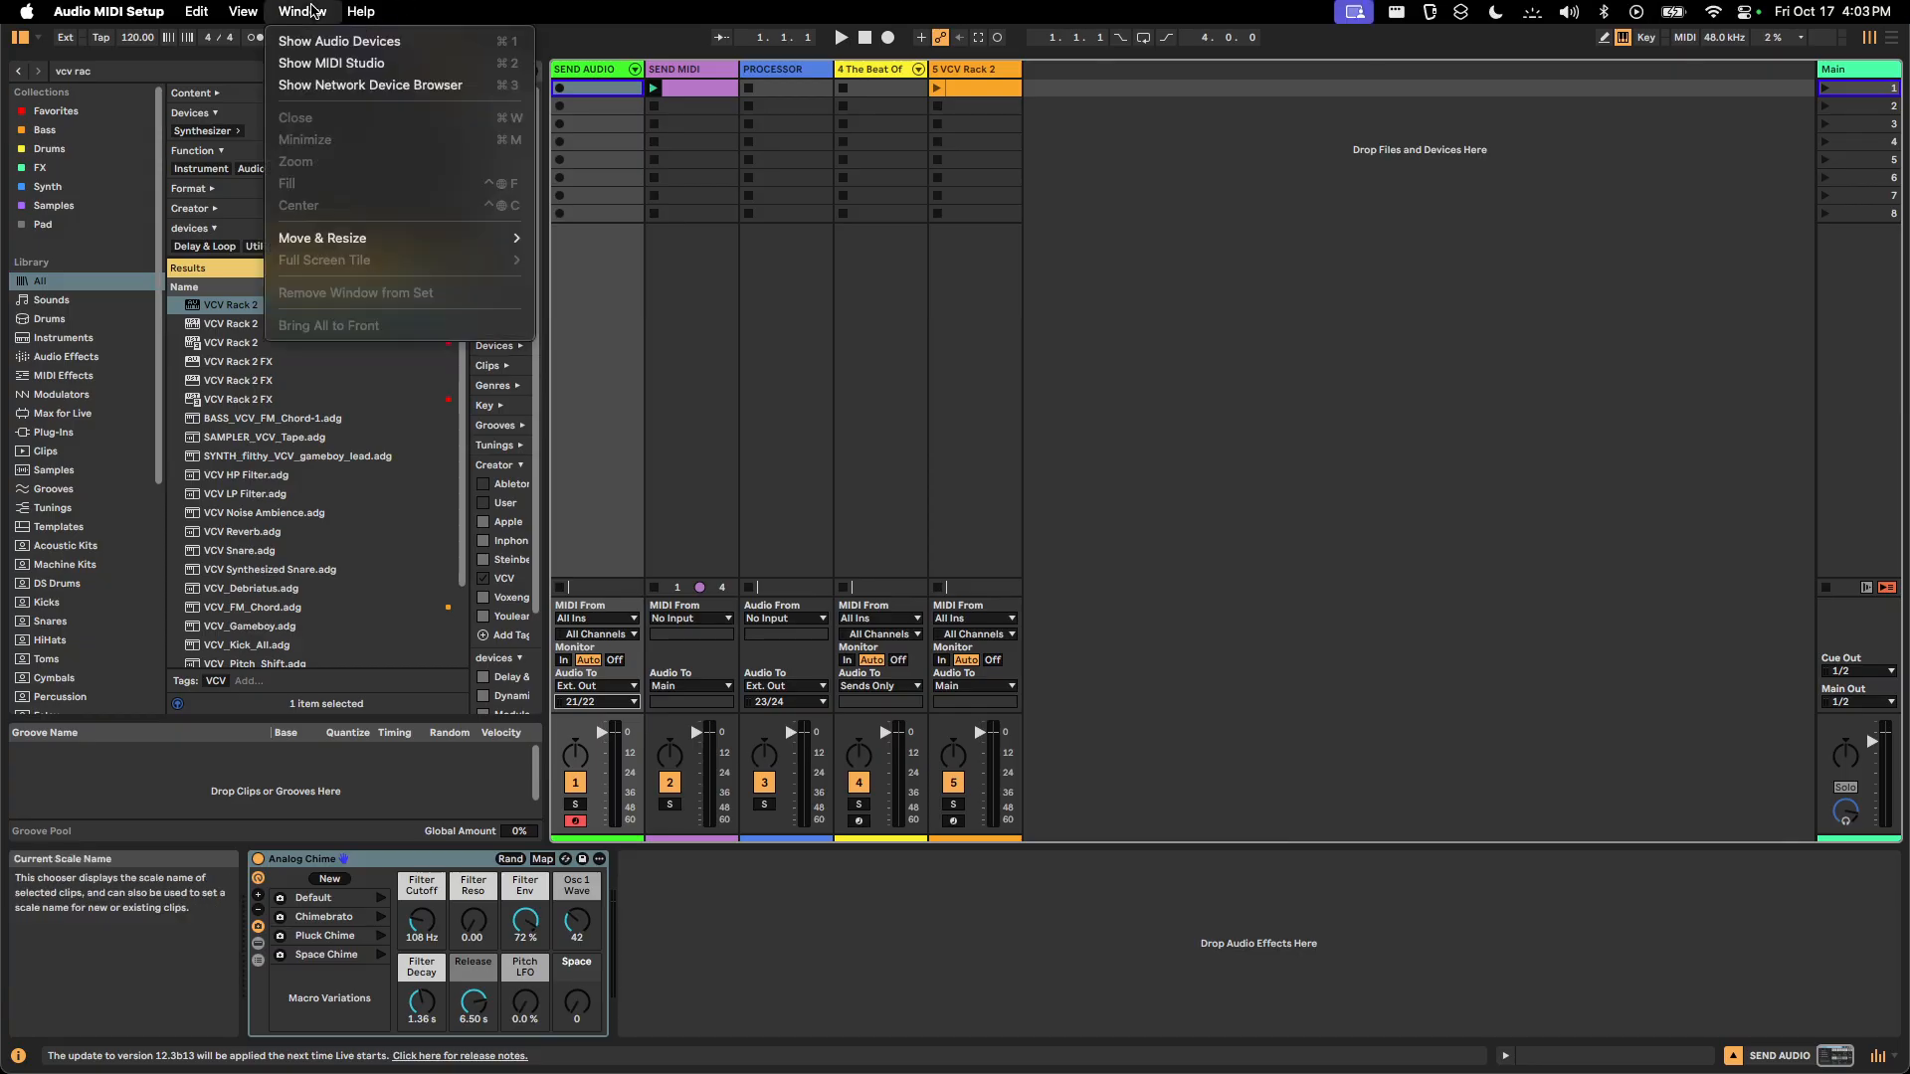
left_click(329, 88)
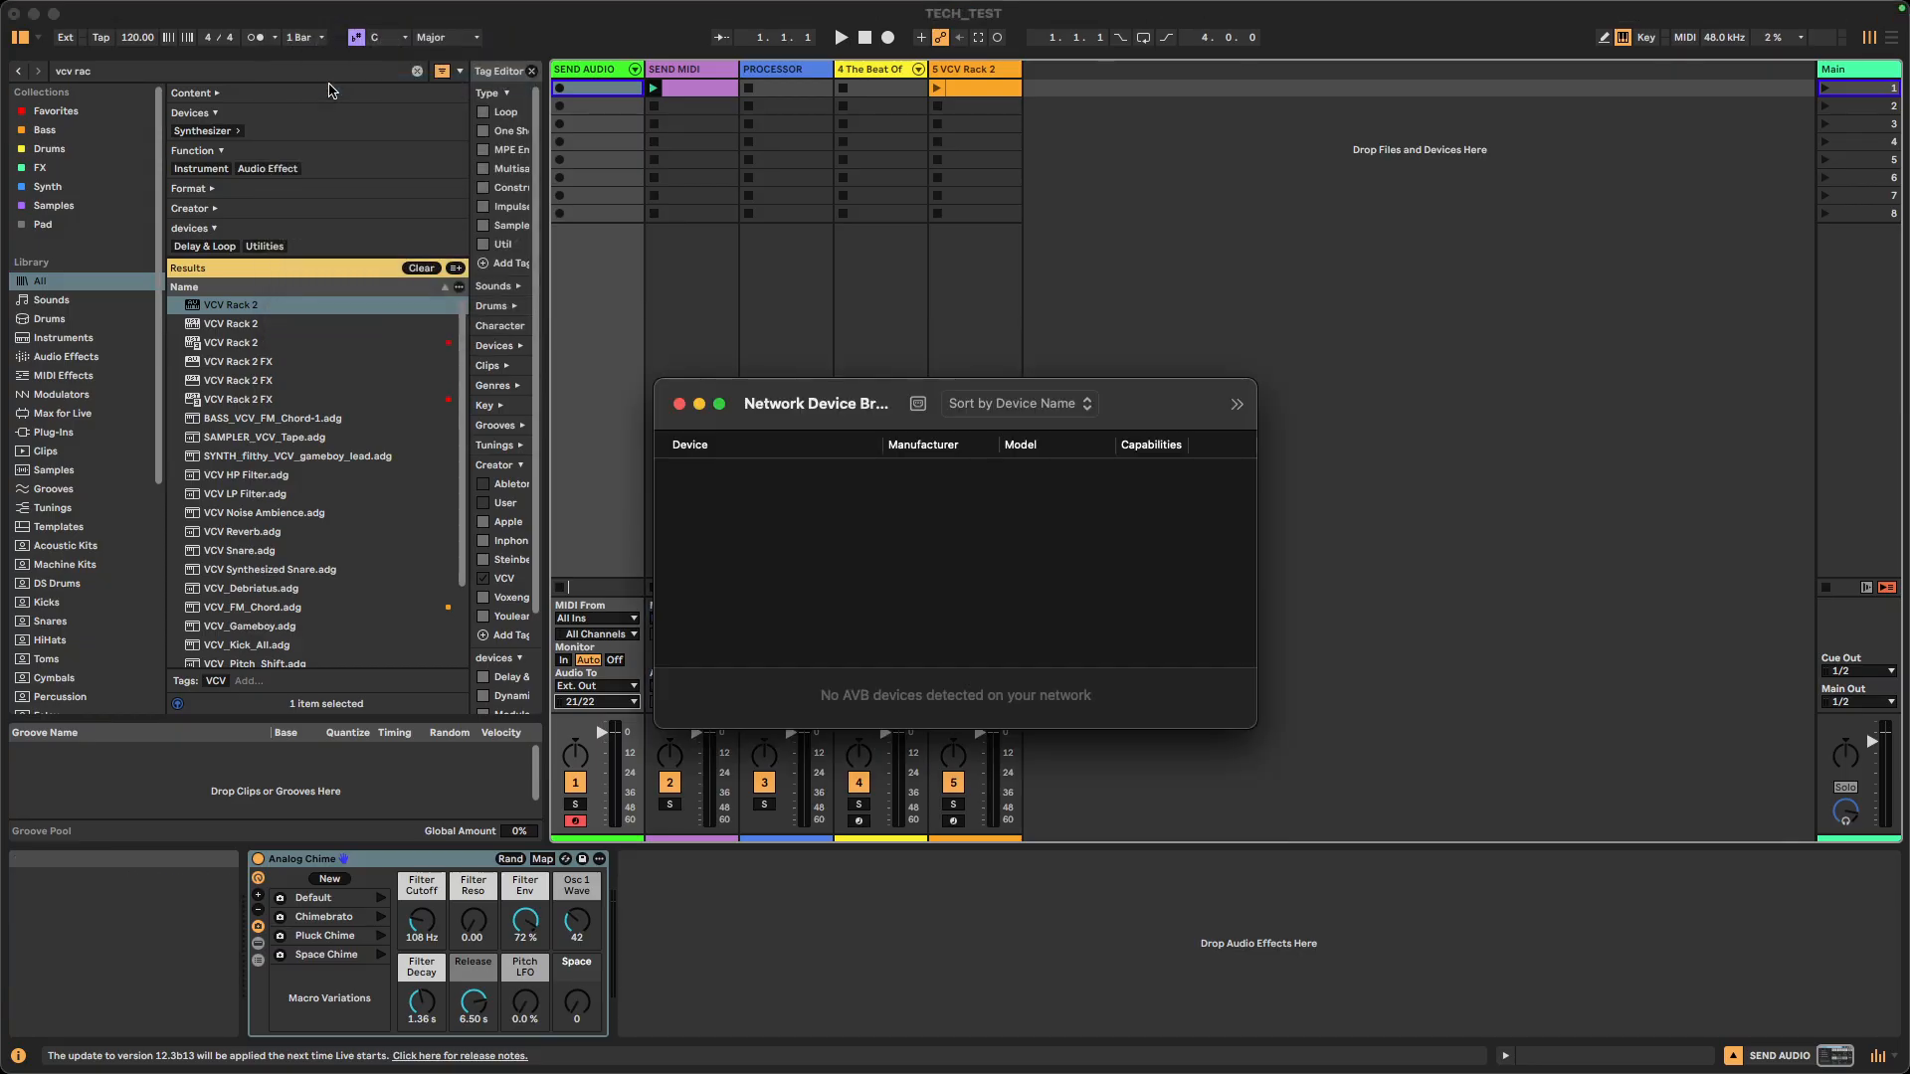
left_click(679, 403)
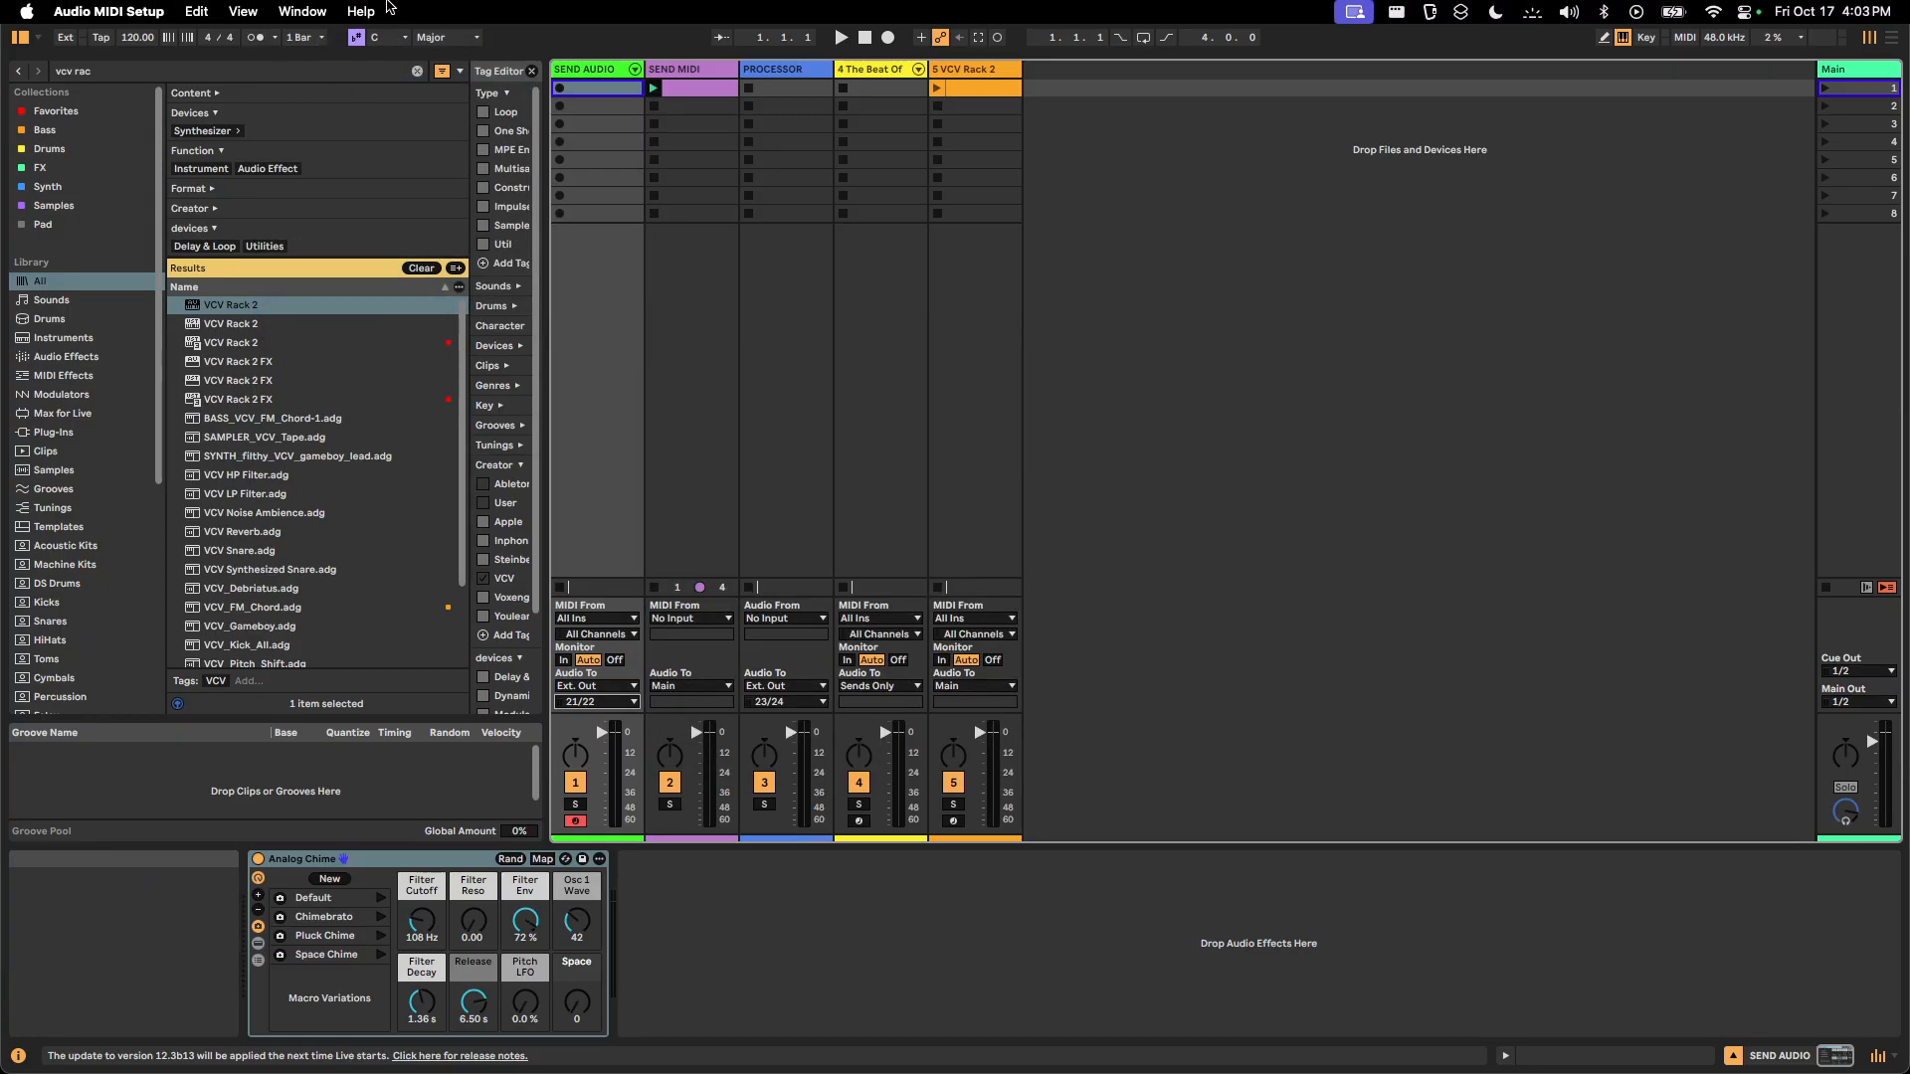
- Review Aggregate Device 2 with its UMC1820 and BlackHole 16ch subdevices in the Audio Devices window, and return to Live
left_click(302, 11)
left_click(330, 48)
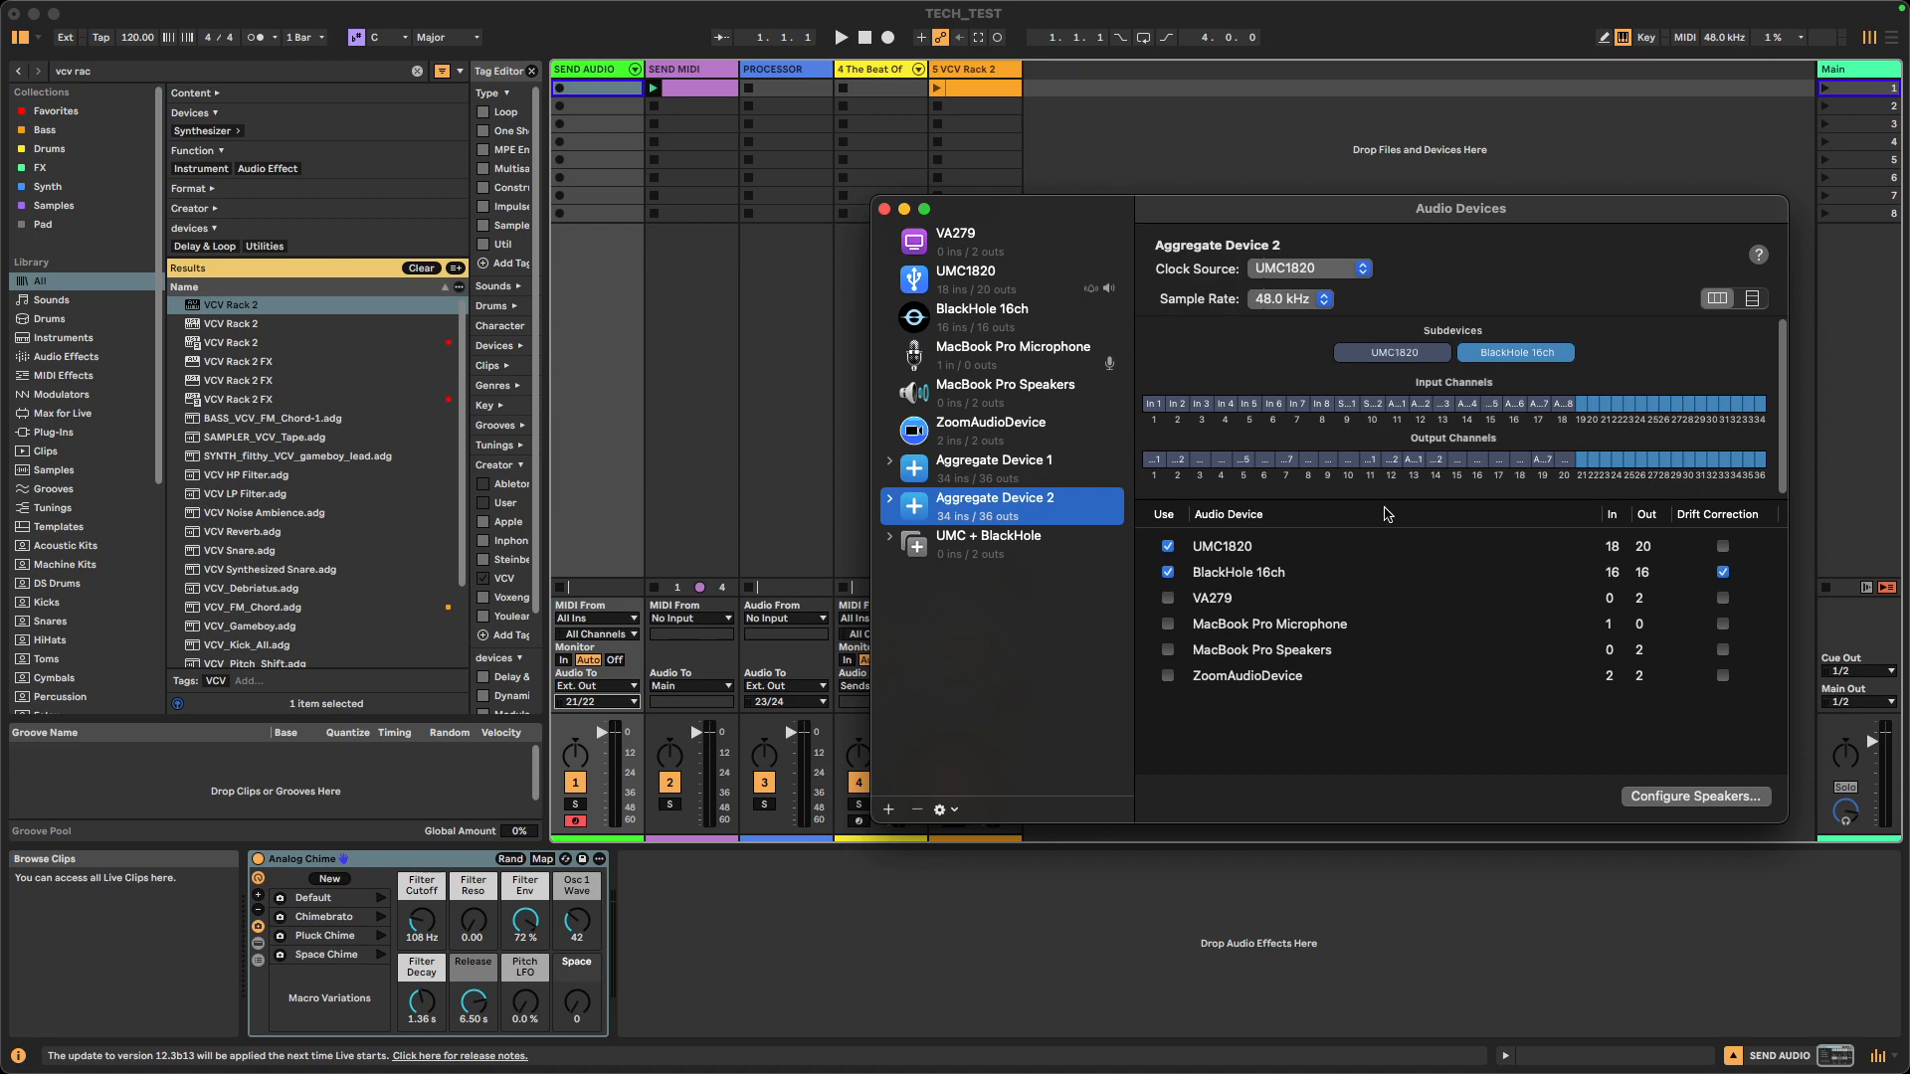
left_click_drag(1190, 215, 1408, 922)
left_click(1379, 726)
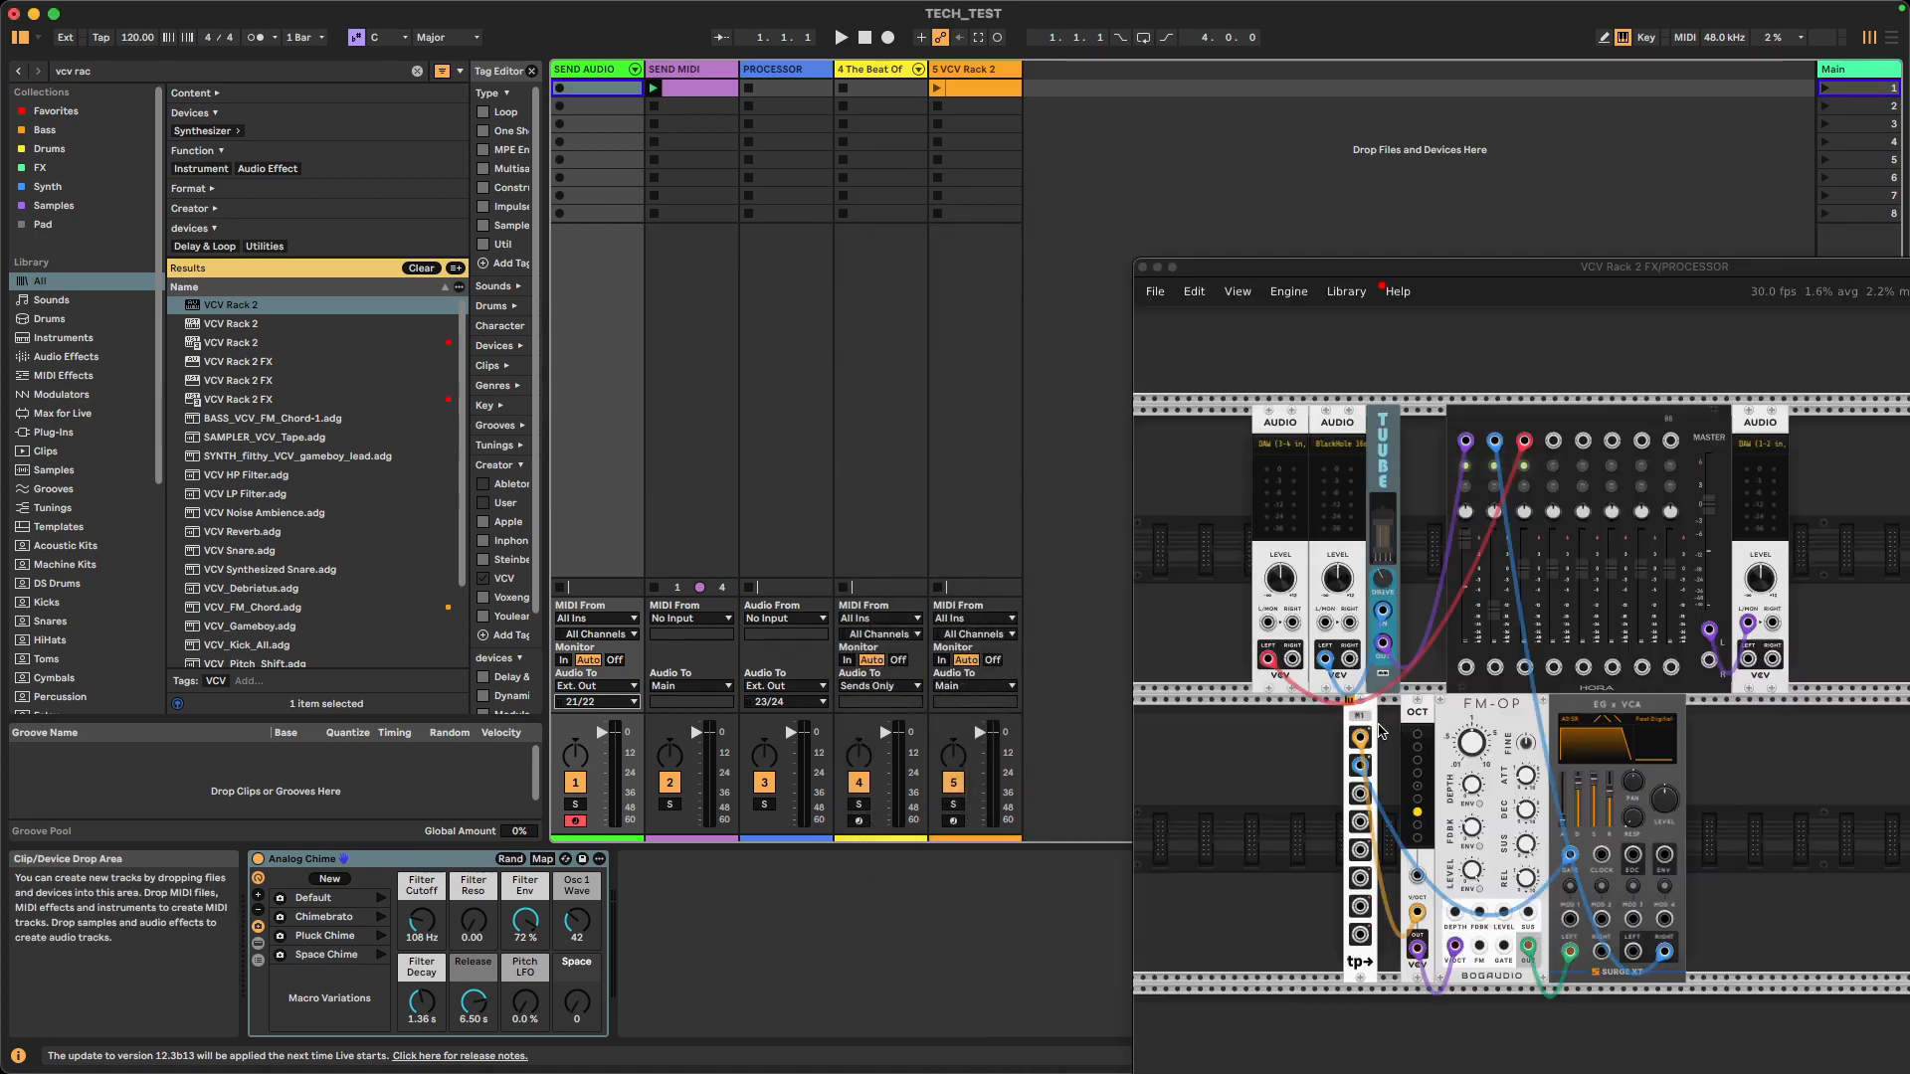
- Select the PROCESSOR track and check the second AUDIO module's device in its VCV rack, keeping BlackHole 16ch (1-2 in, 1-2 out)
left_click(772, 71)
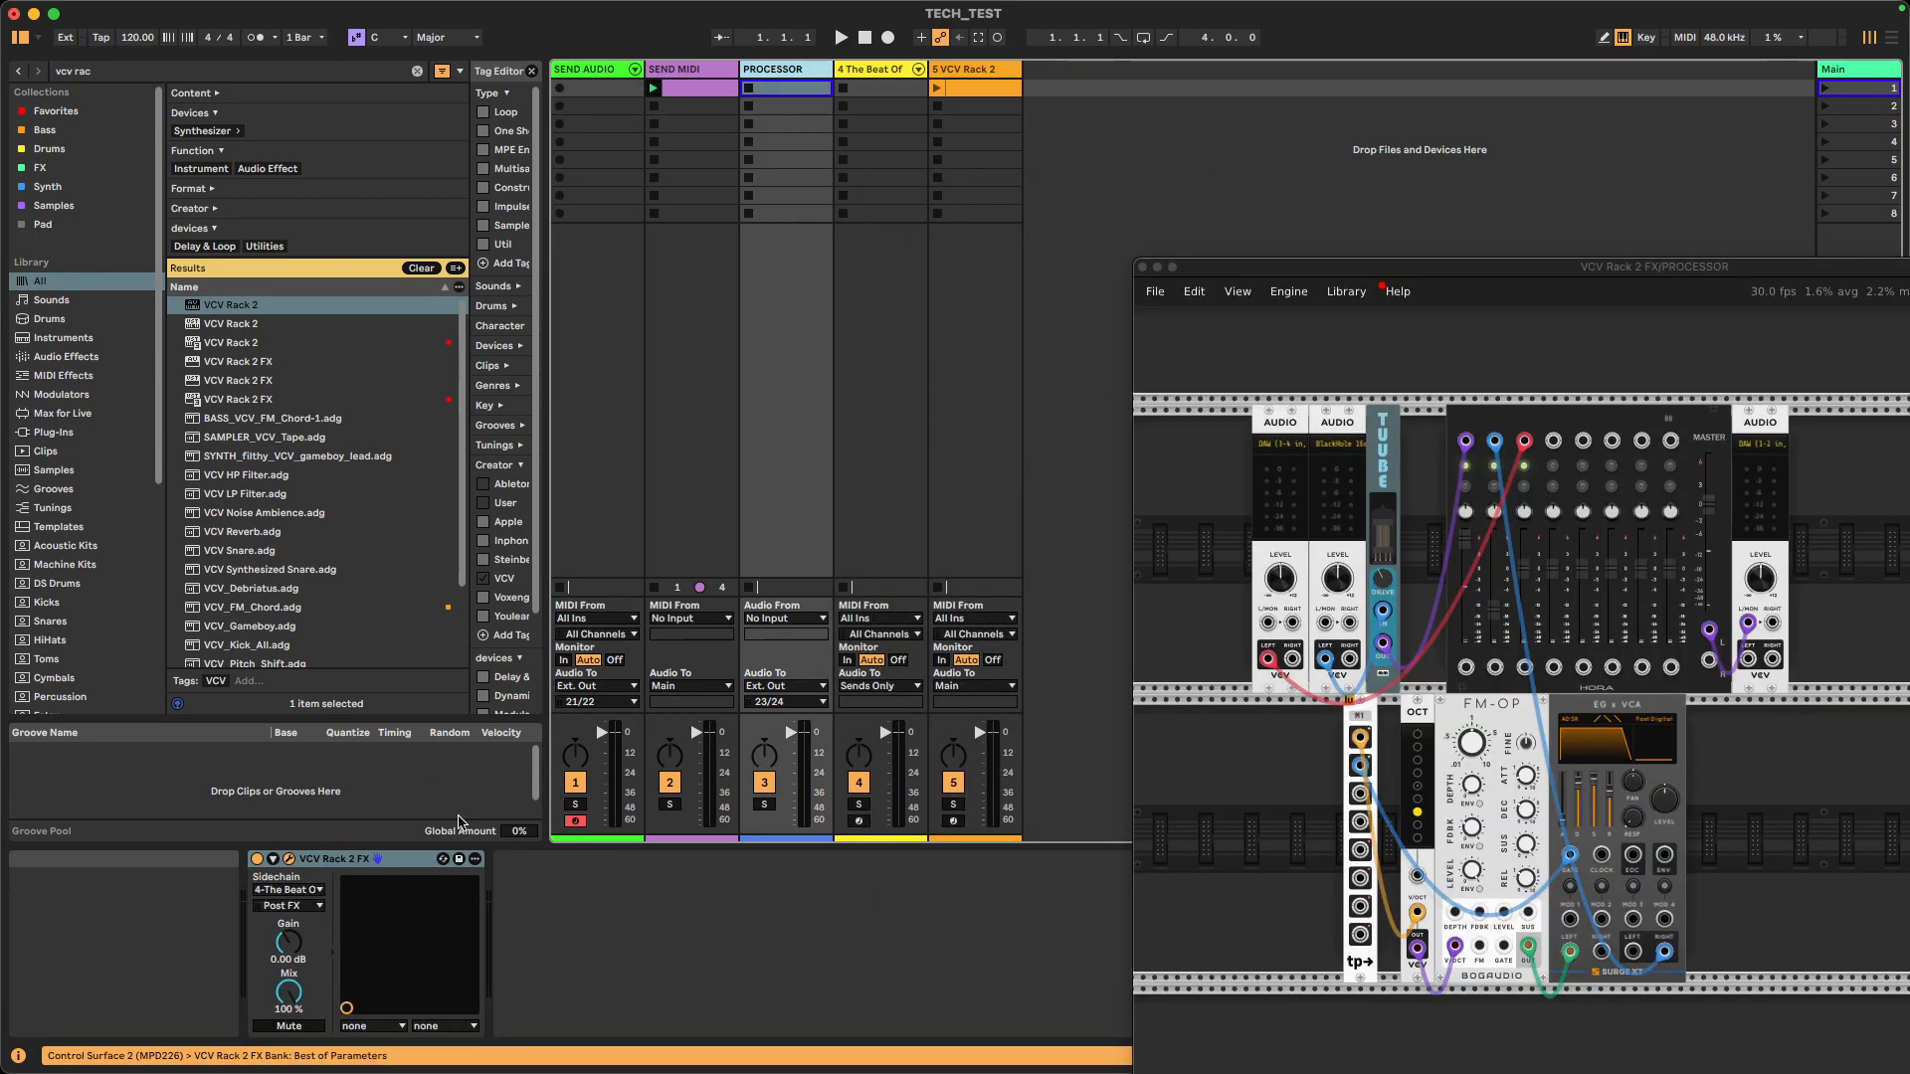
left_click_drag(1320, 273, 616, 115)
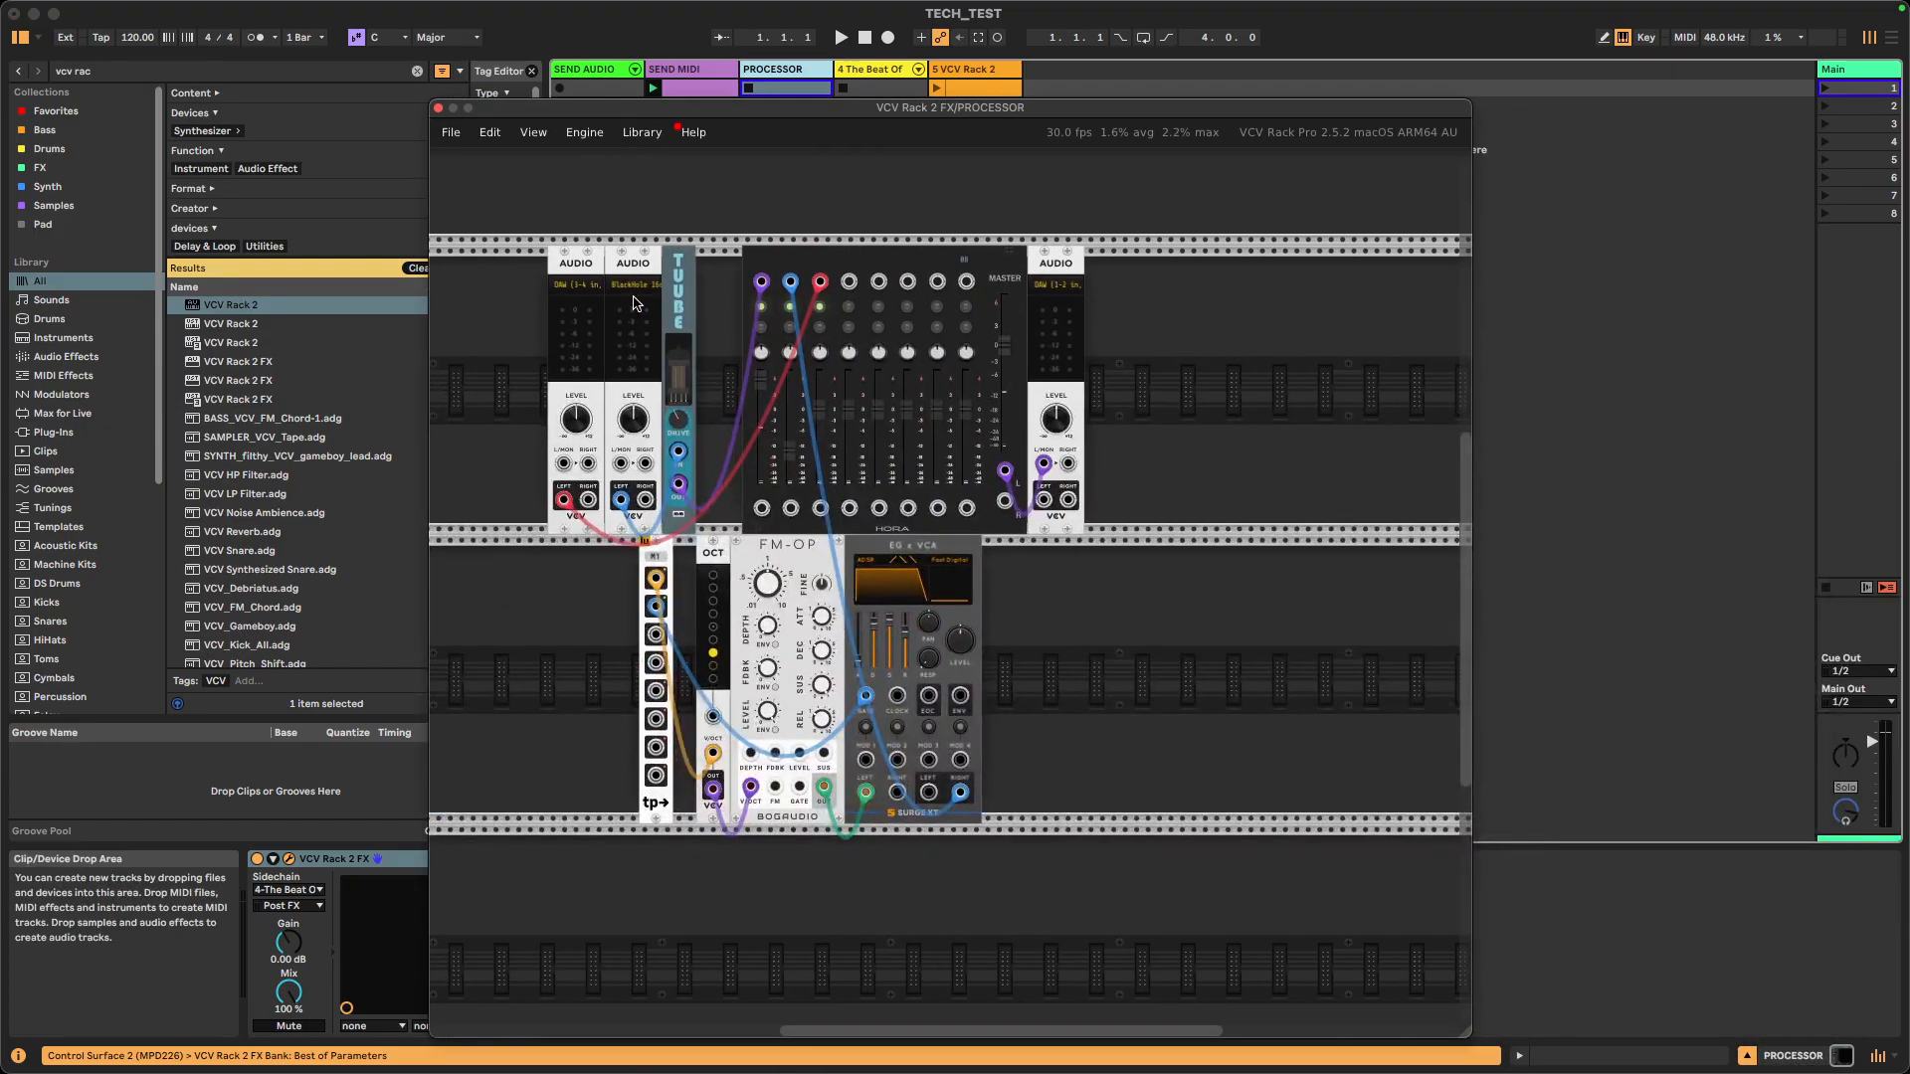
scroll(557, 338, "up", 5)
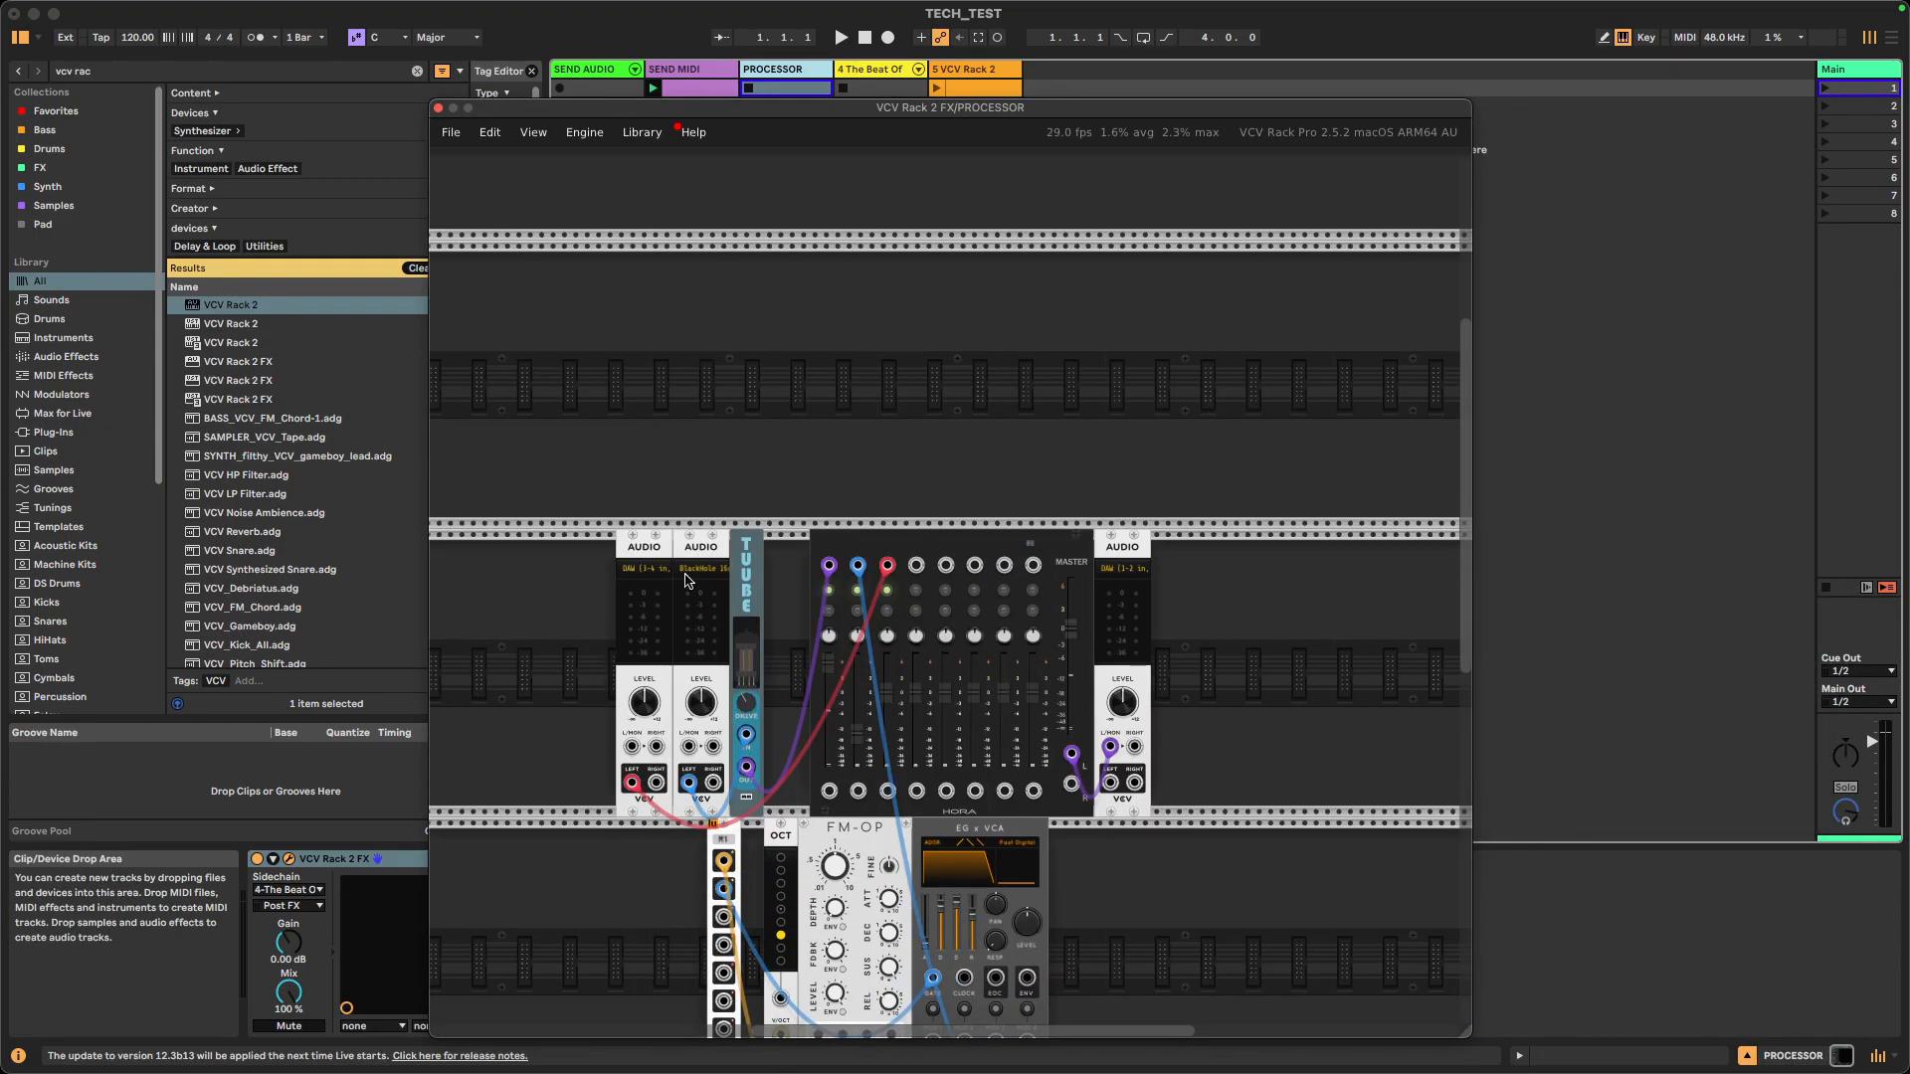
scroll(685, 580, "up", 2)
scroll(748, 458, "down", 3)
scroll(737, 558, "up", 5)
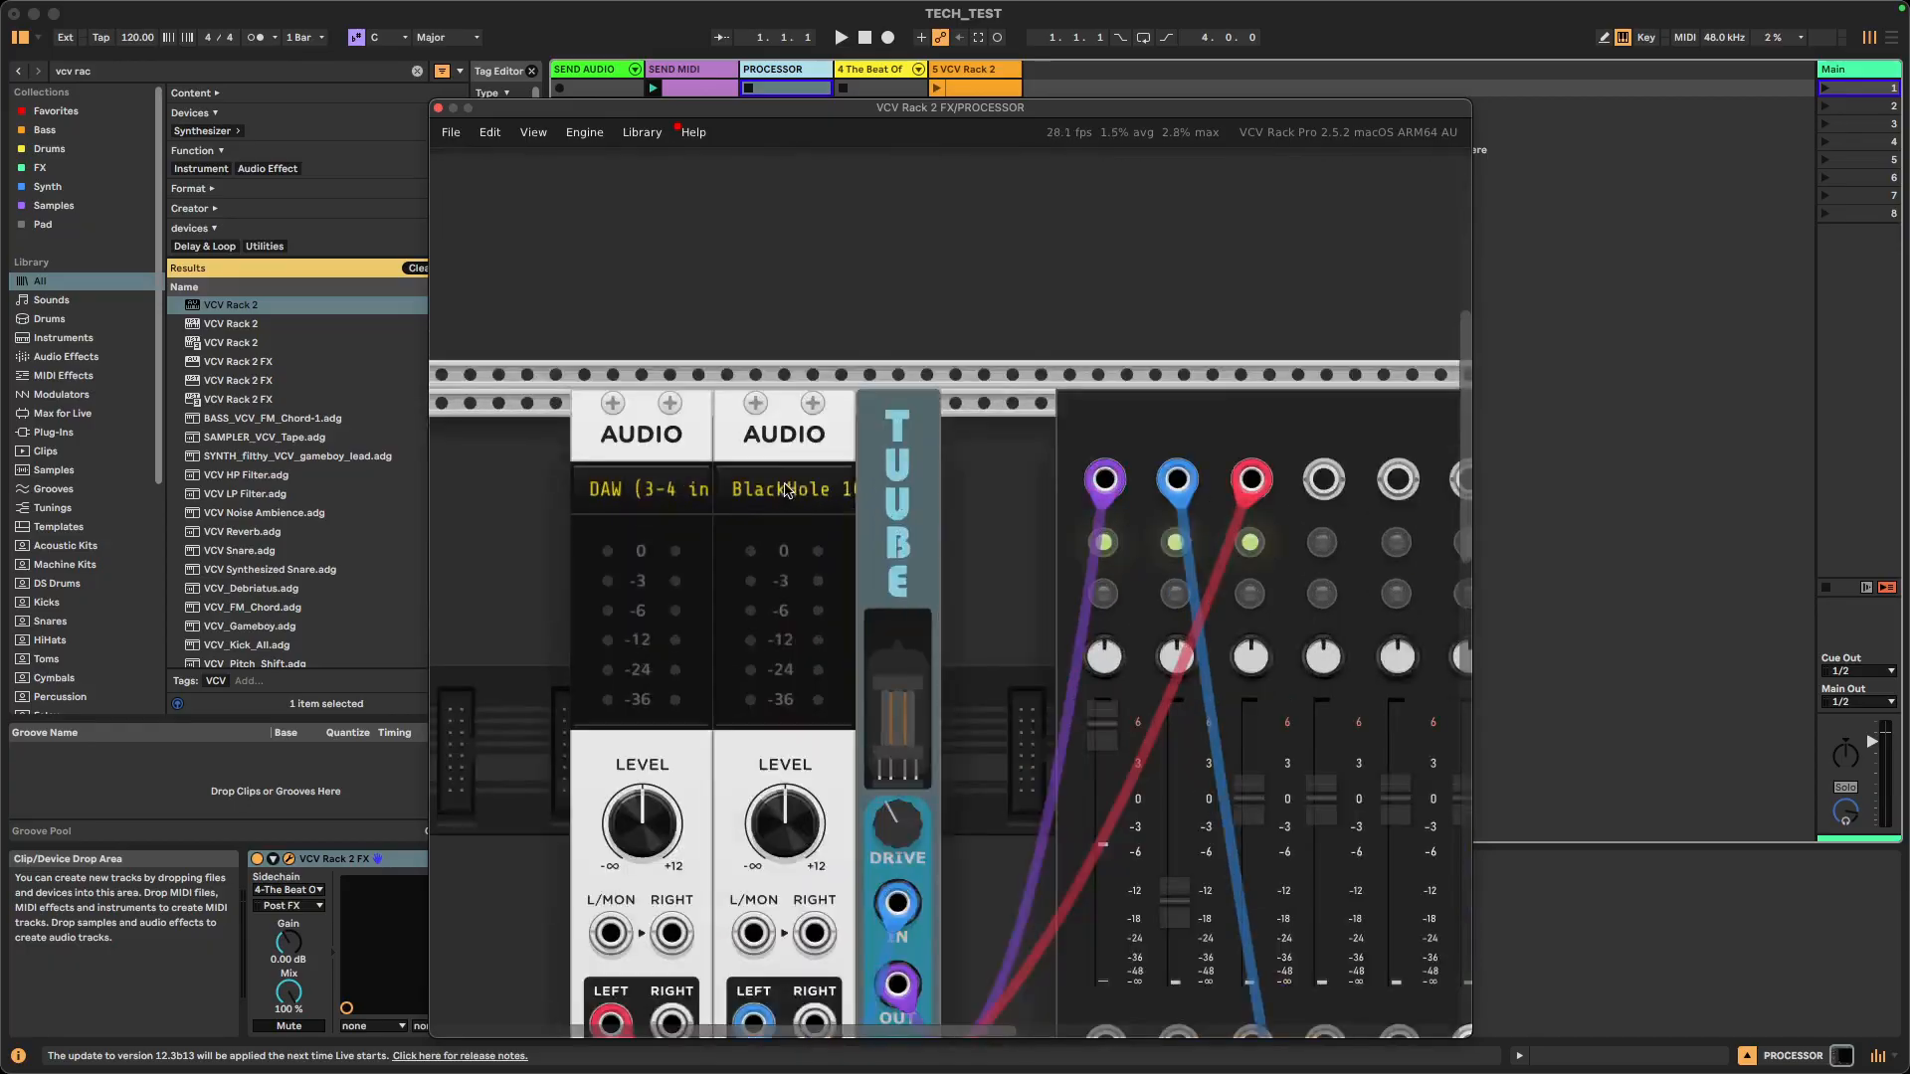
left_click(786, 489)
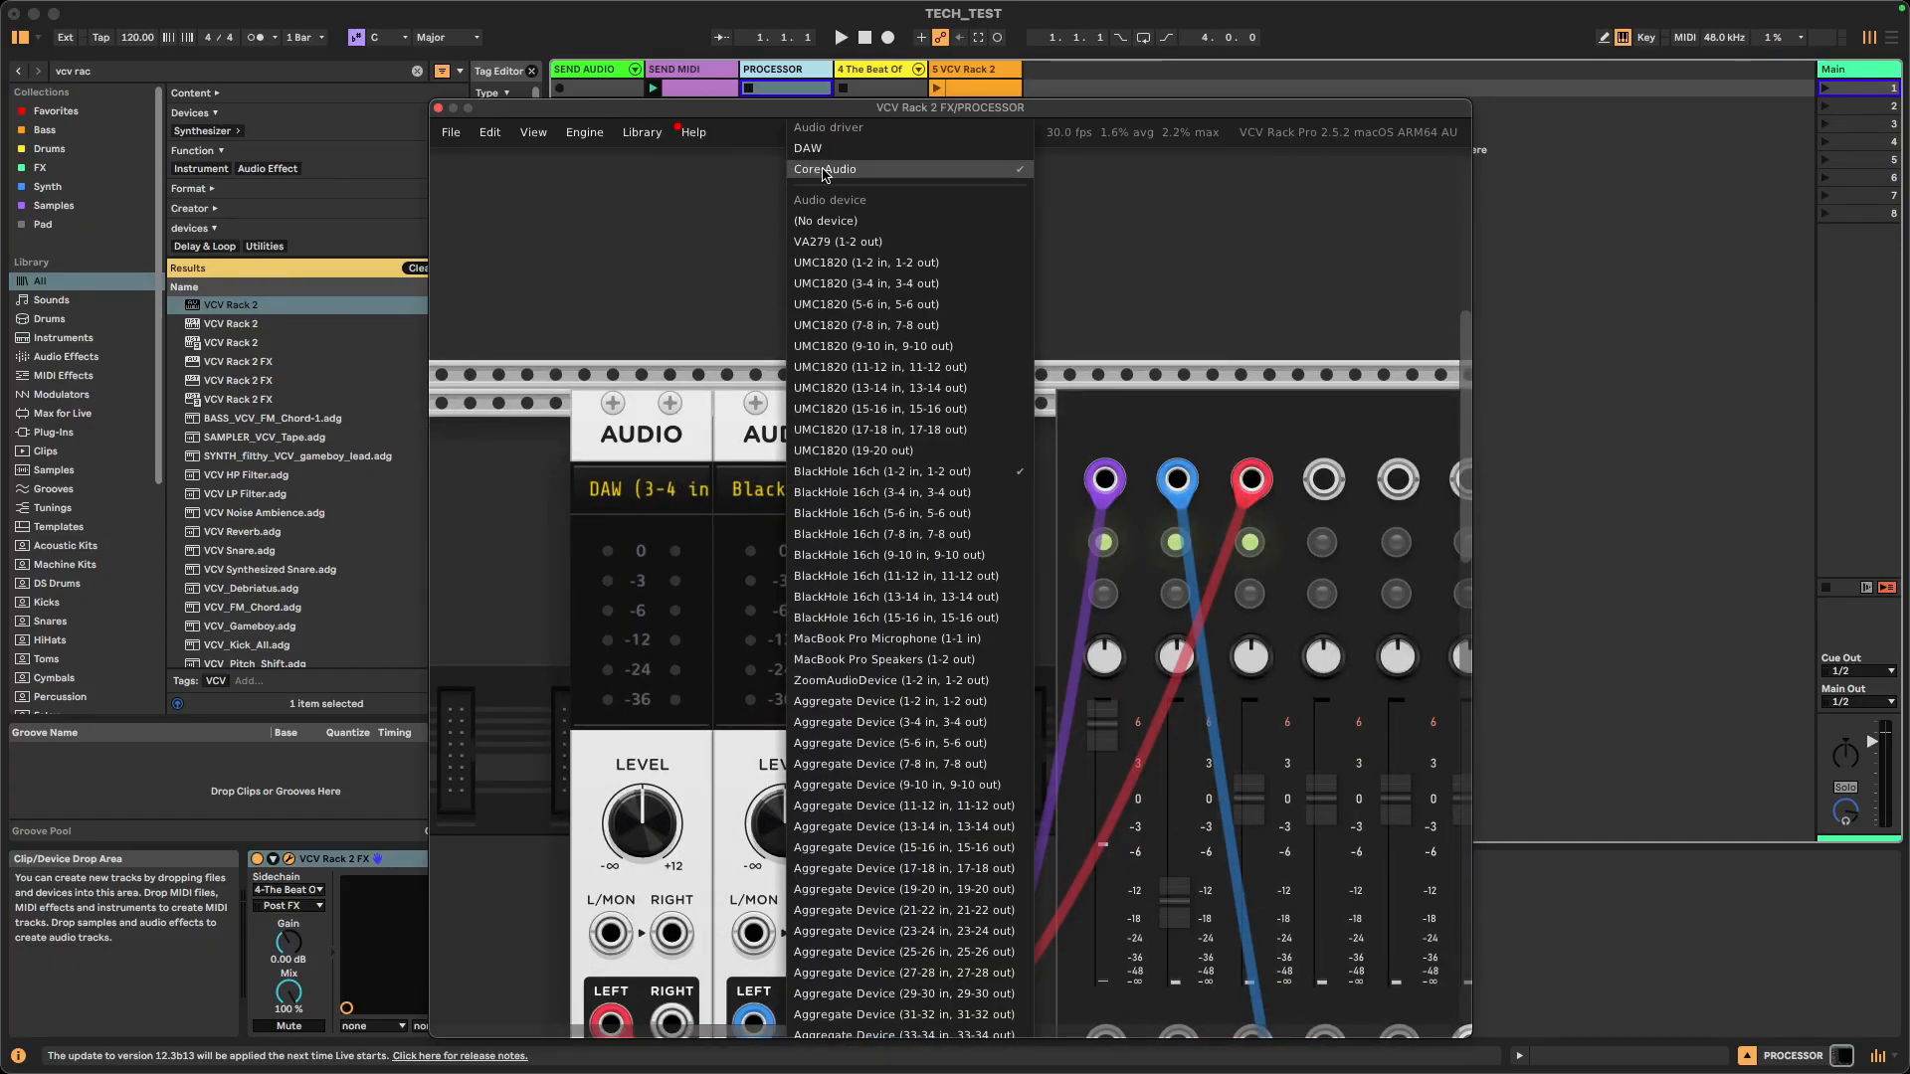
left_click(902, 483)
scroll(744, 319, "down", 4)
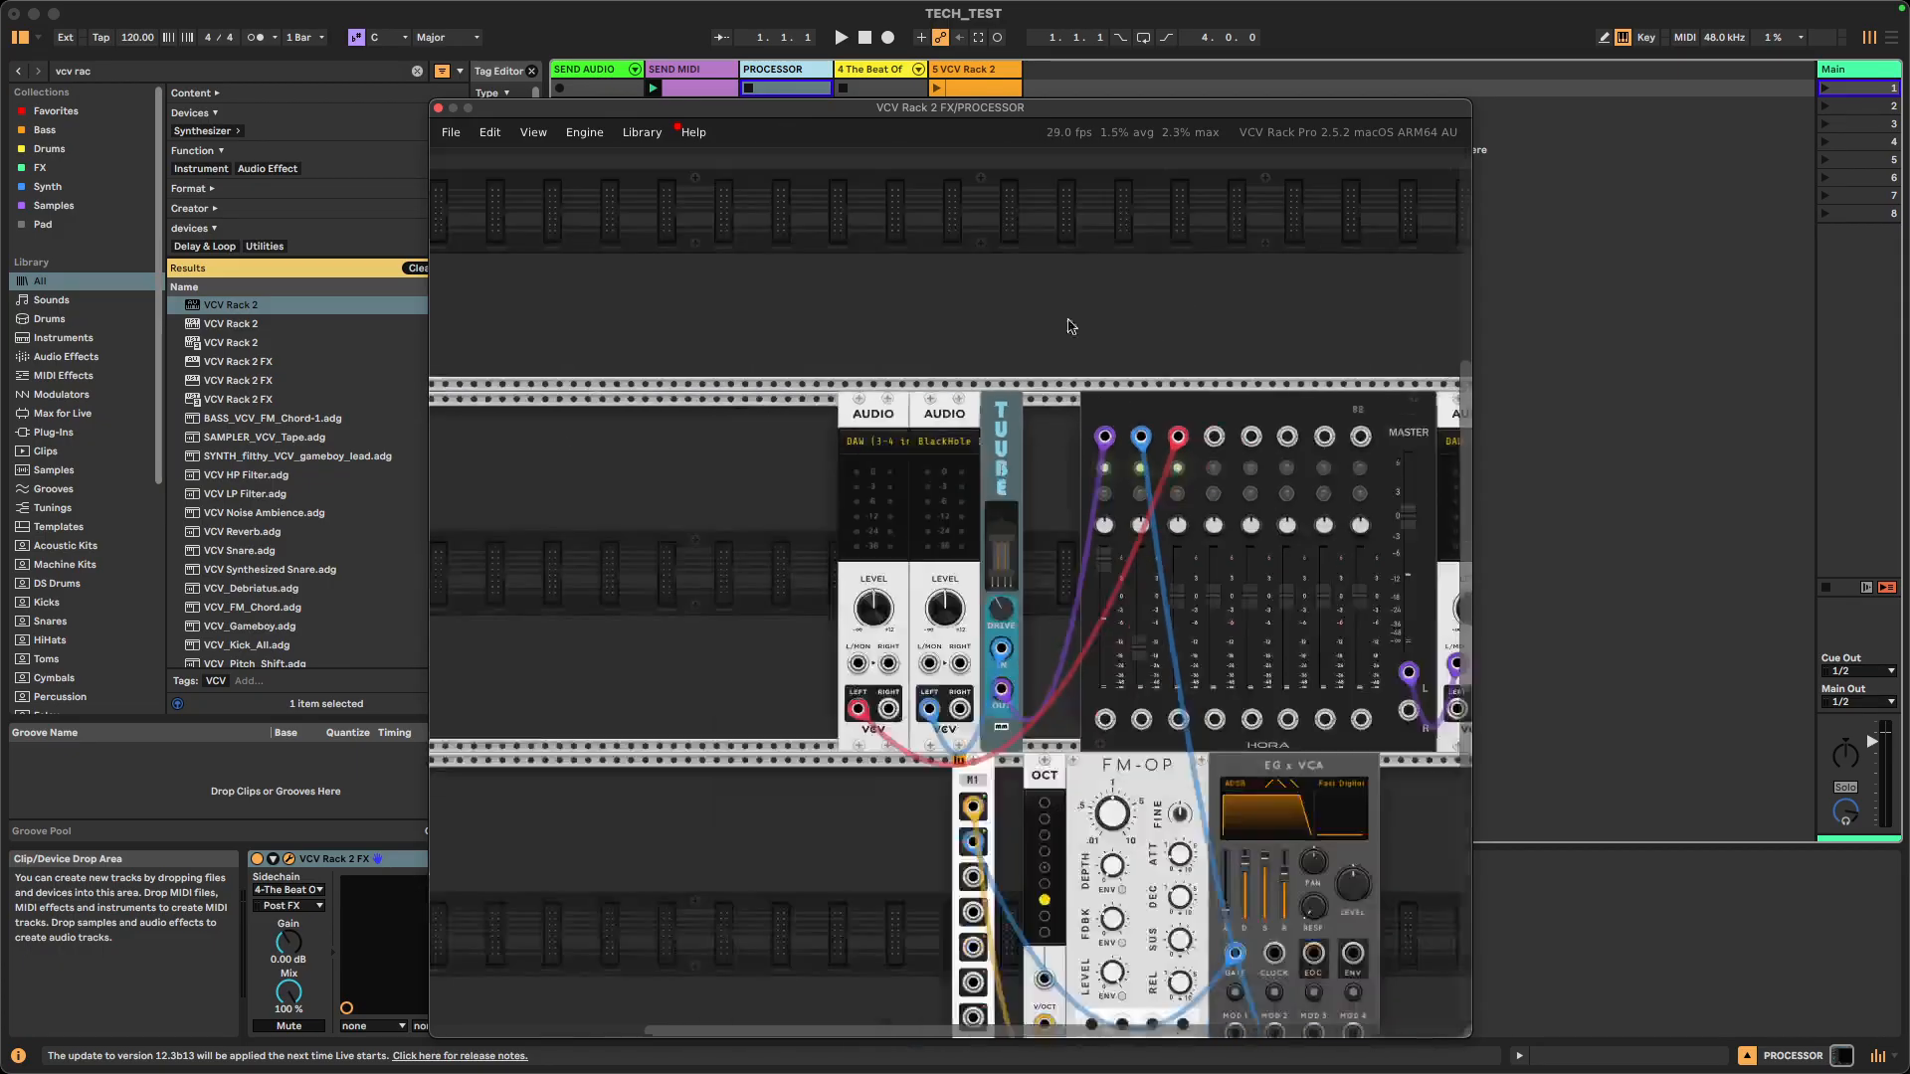
- Select the SEND AUDIO track and check the device of the AUDIO module after the rack's mixer, keeping DAW 1-2
left_click_drag(786, 108, 1319, 82)
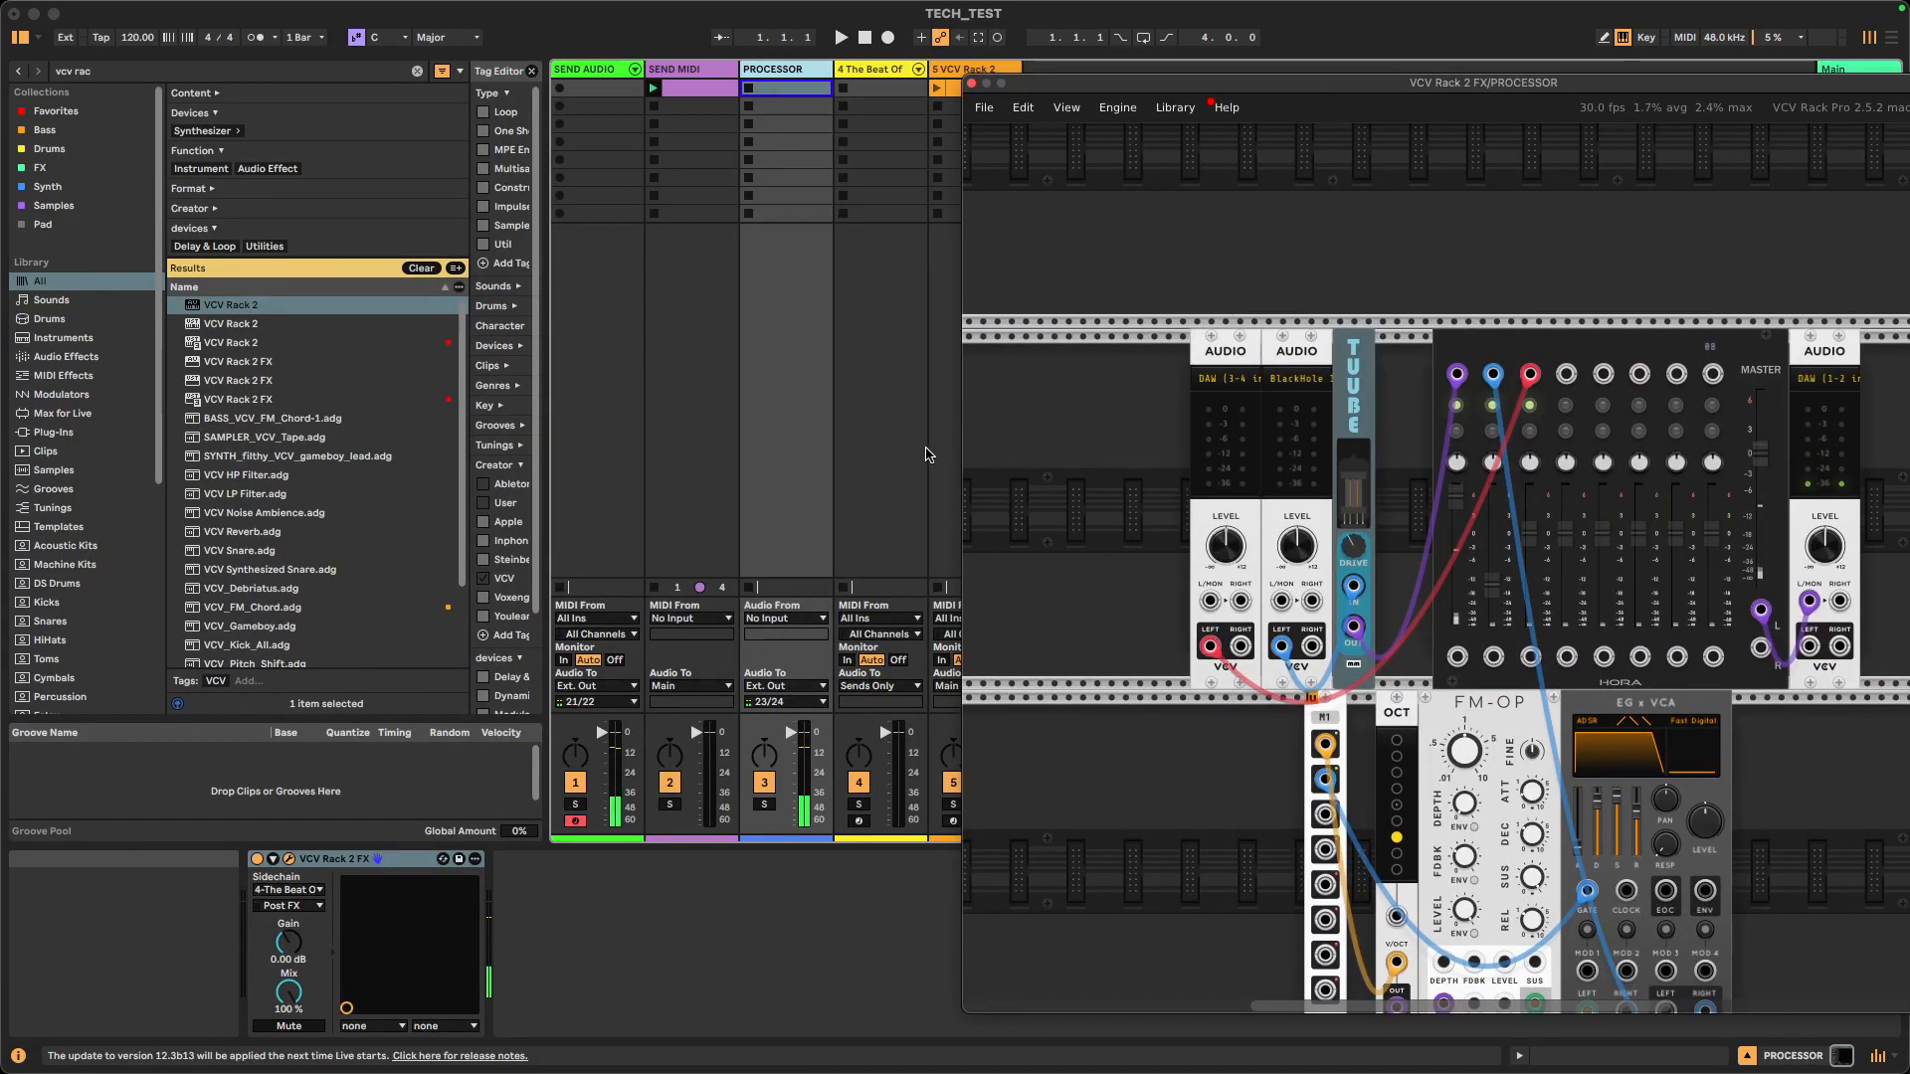
left_click(592, 88)
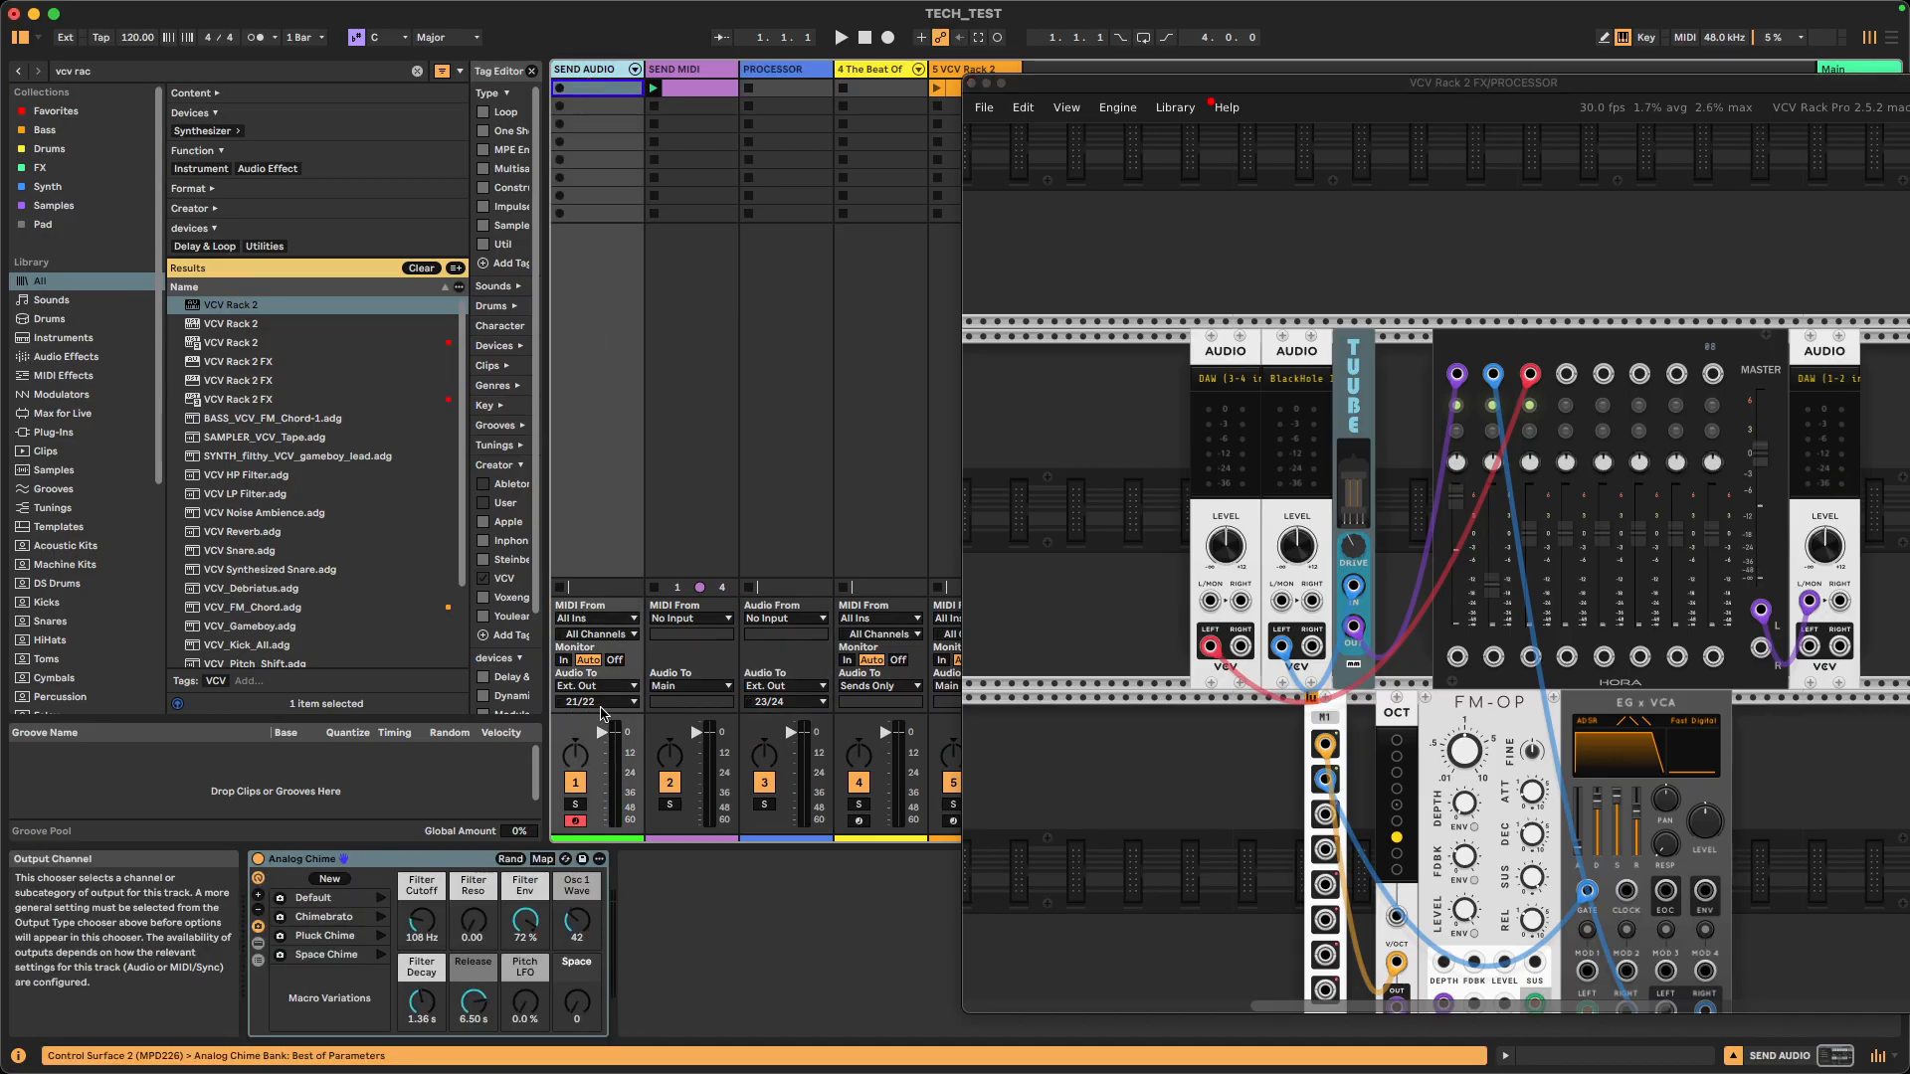
left_click_drag(1304, 231, 1259, 240)
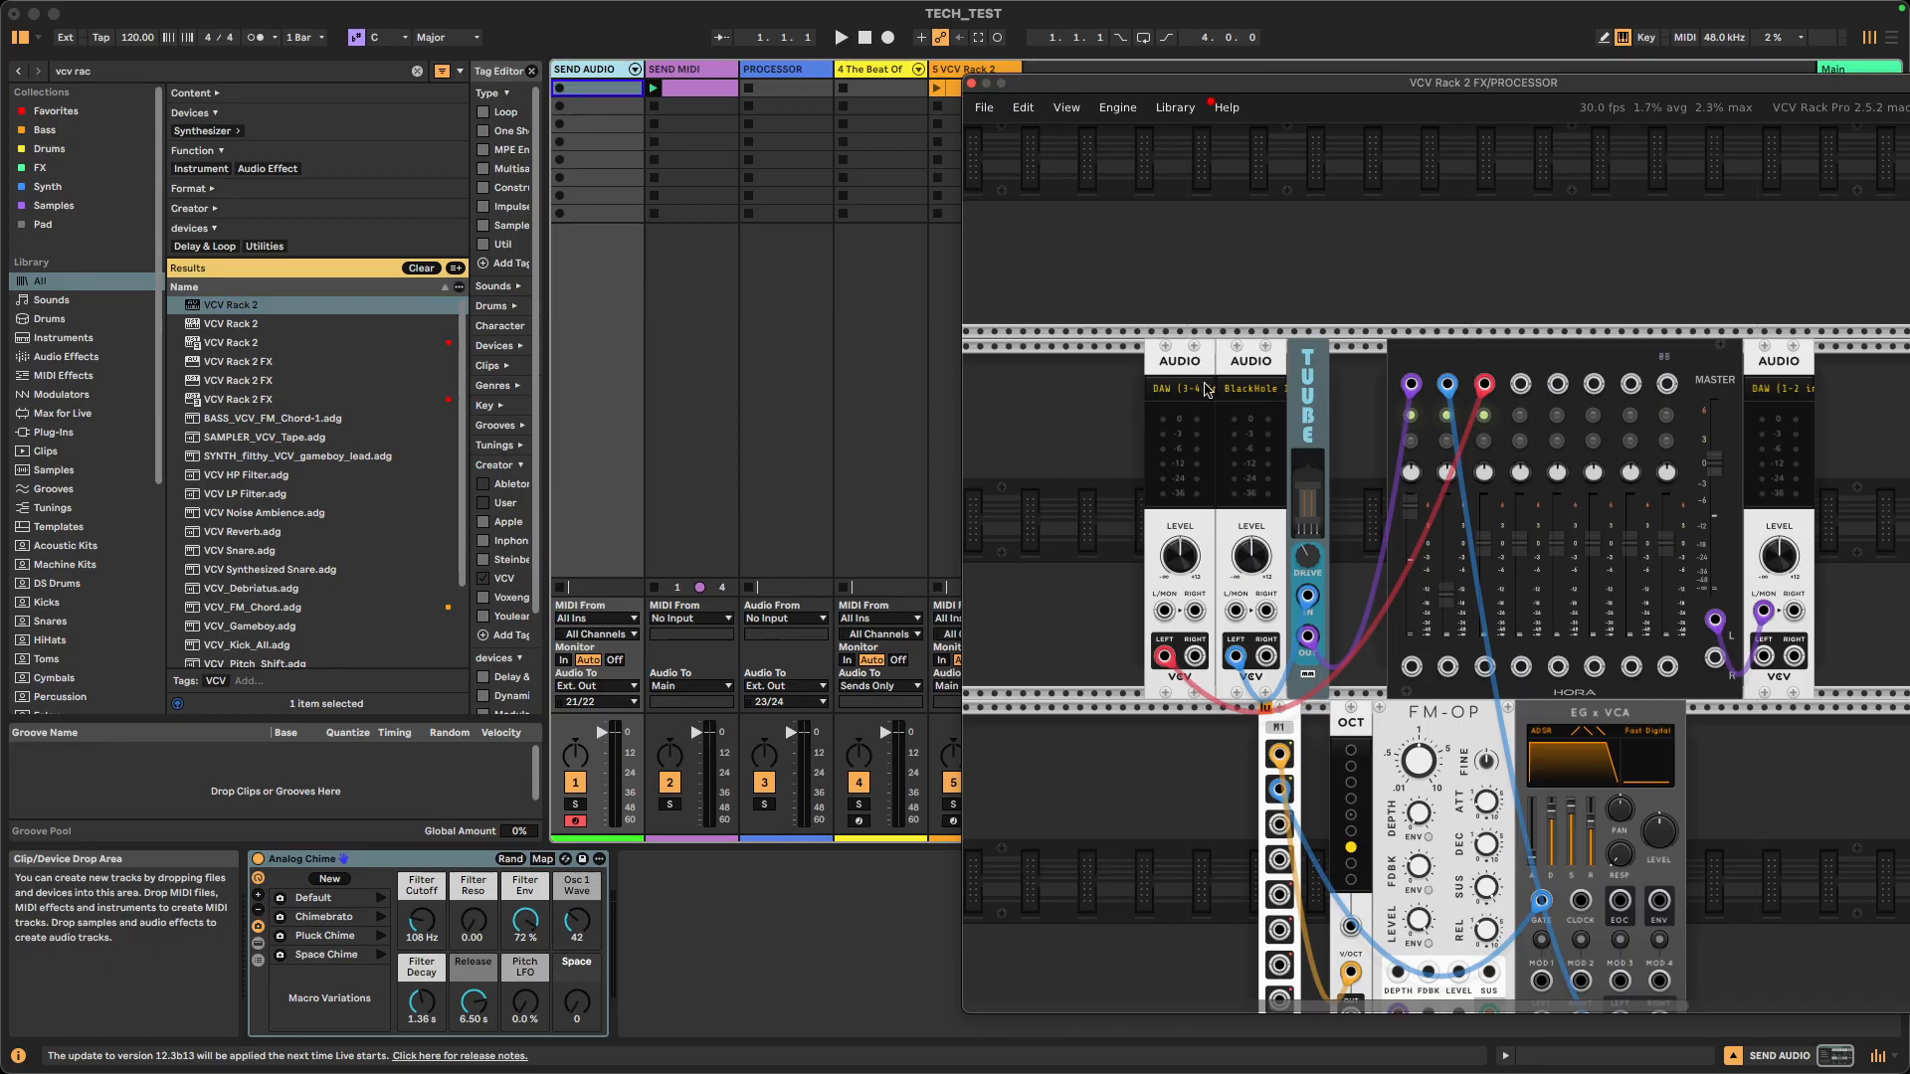
scroll(1358, 248, "right", 5)
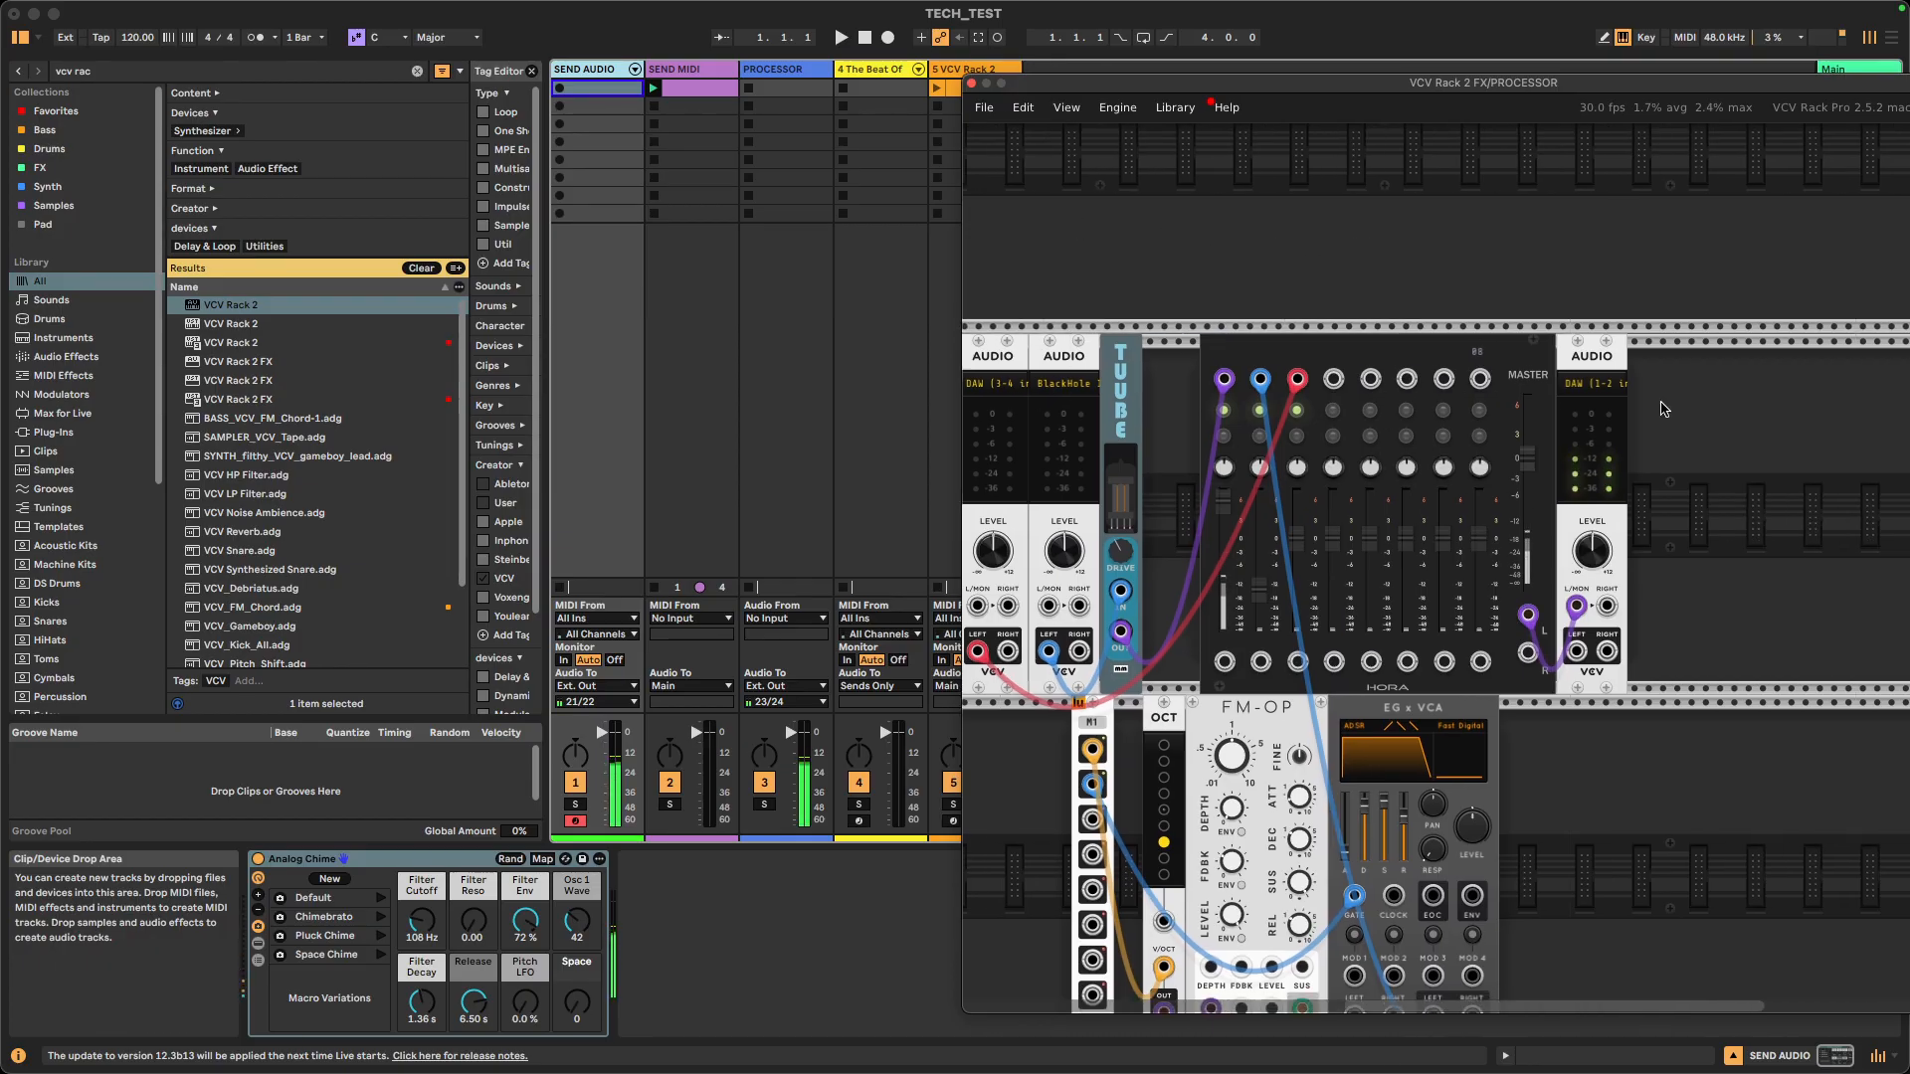
scroll(1553, 334, "right", 2)
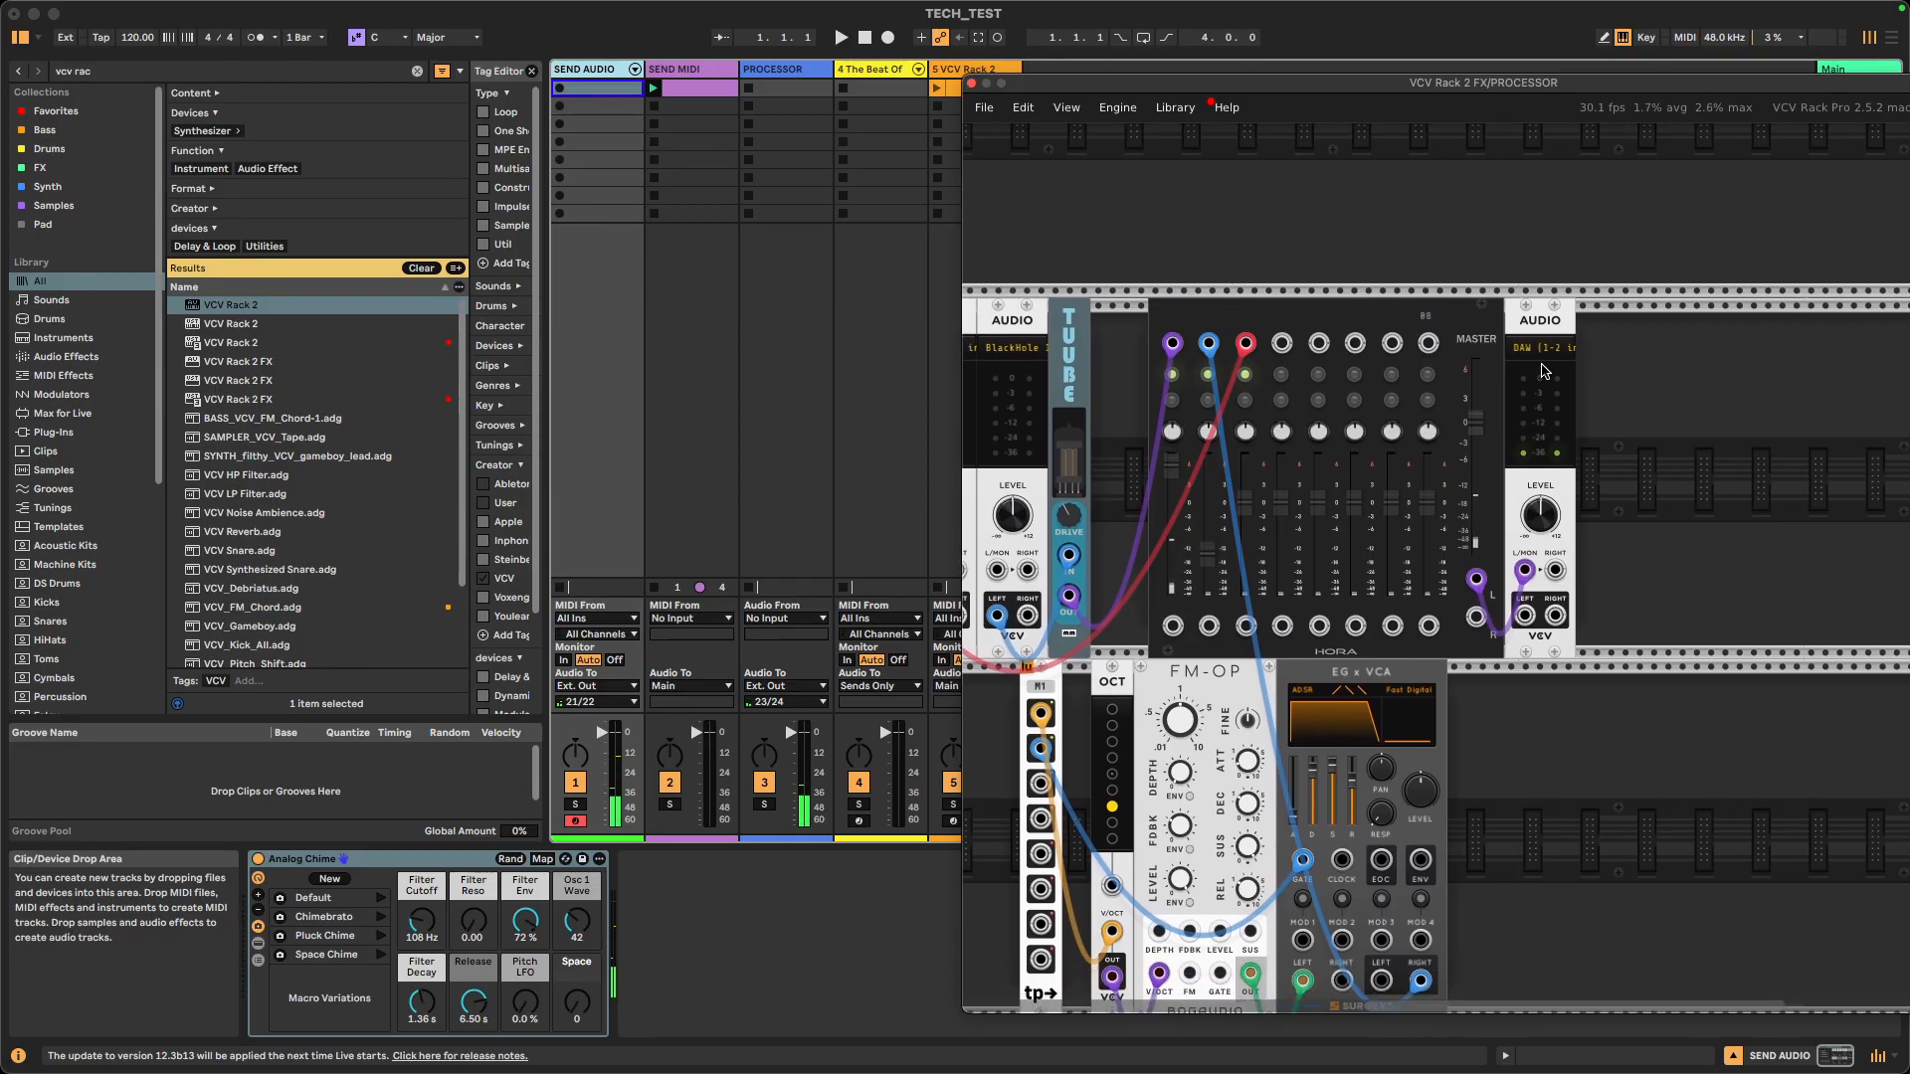
left_click(1554, 354)
mouse_move(1417, 84)
left_mouse_down()
mouse_move(1425, 927)
mouse_move(1311, 256)
mouse_move(1311, 123)
mouse_move(1429, 78)
left_mouse_up()
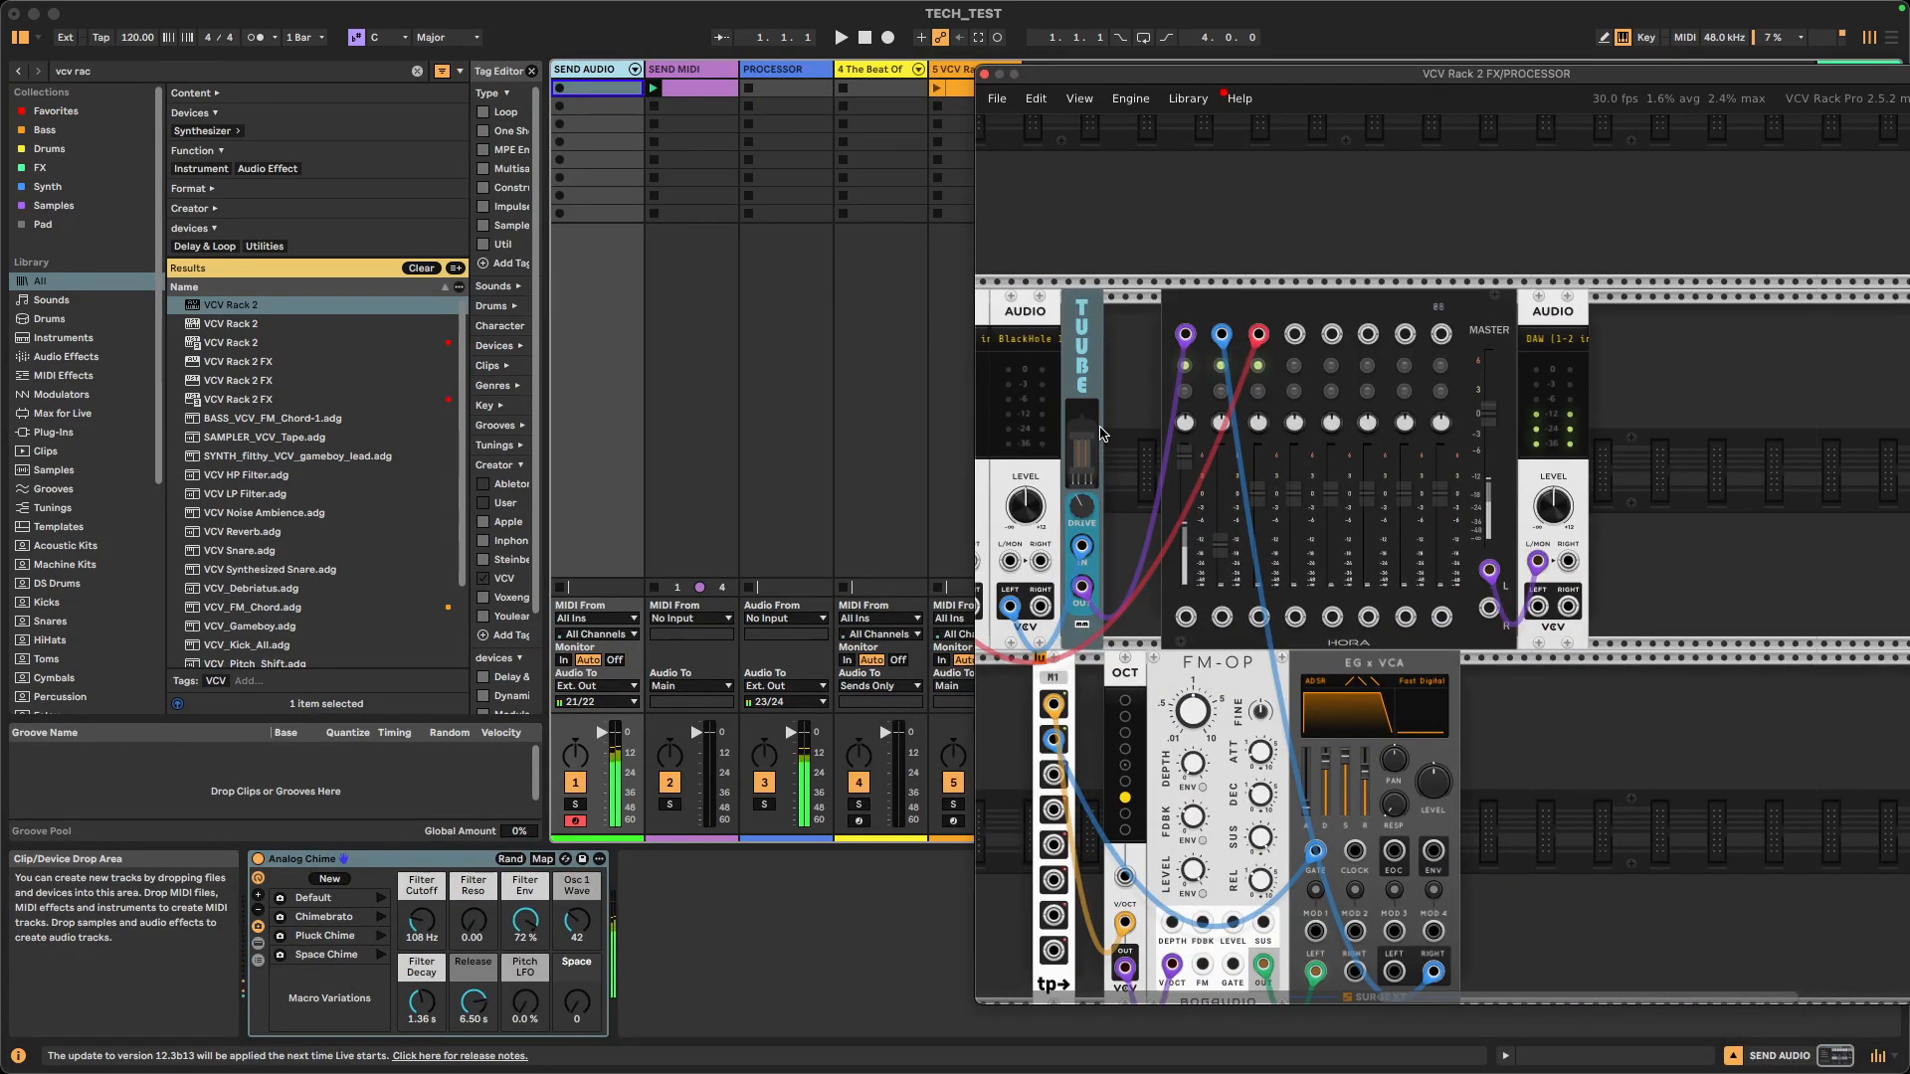
- Review the external output channel pairs of the SEND AUDIO track, keeping 21/22
left_click(640, 79)
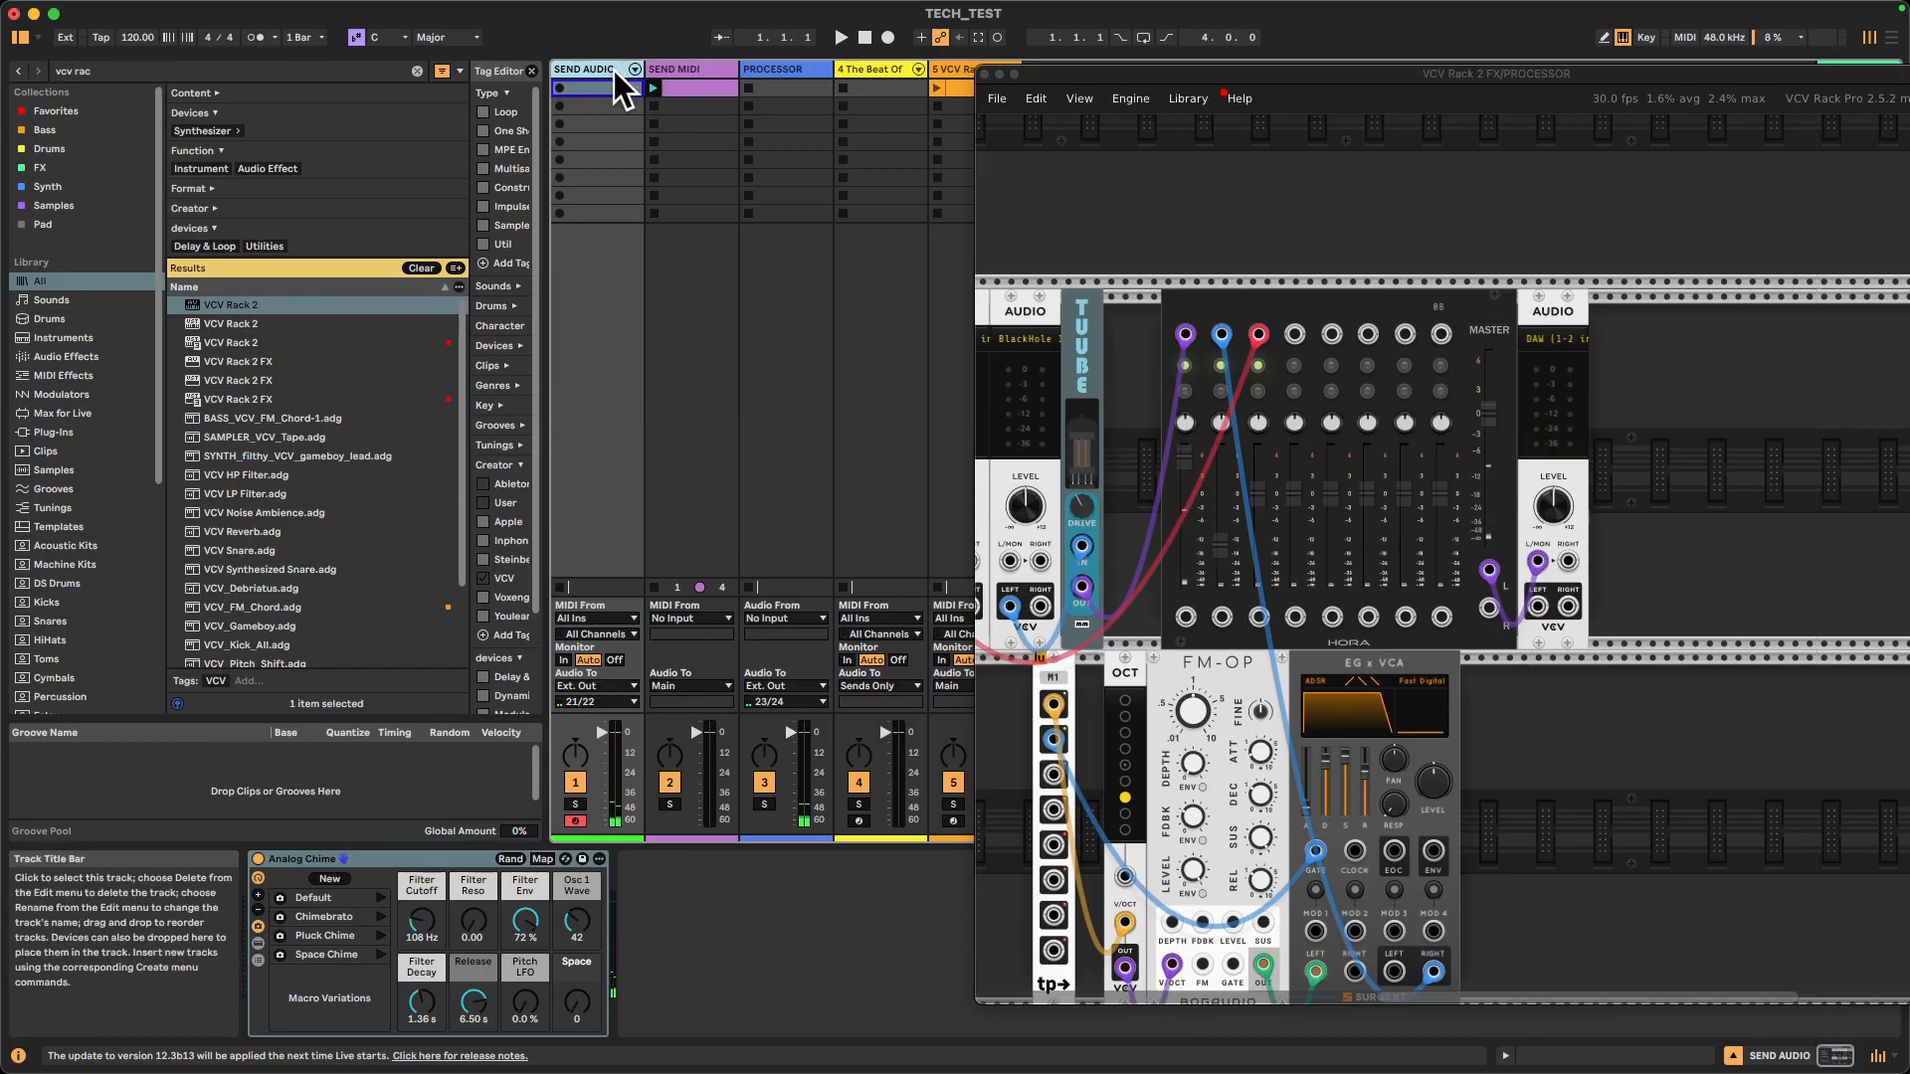
left_click(589, 702)
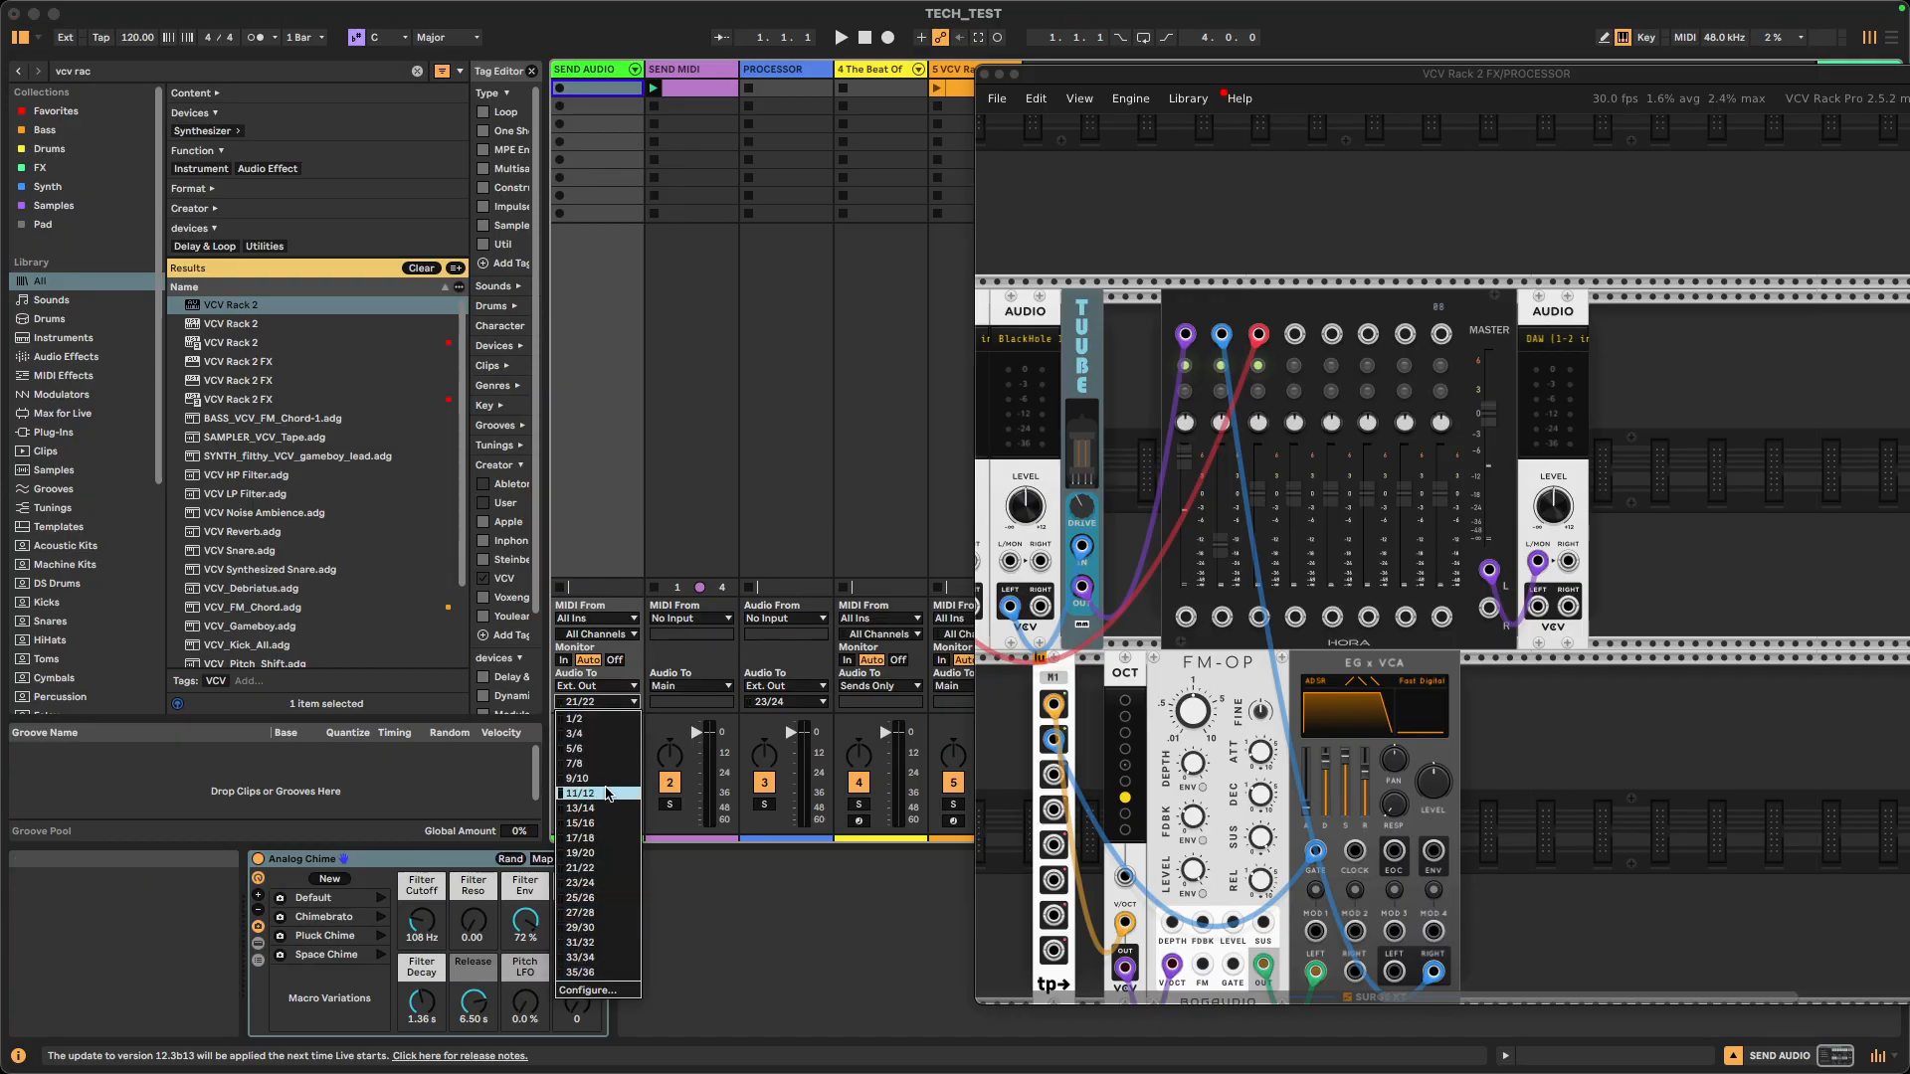
left_click(737, 463)
- Recheck the devices offered for the rack's second AUDIO module, keeping the BlackHole 16ch 1-2 input
left_click(1088, 261)
scroll(1059, 301, "left", 4)
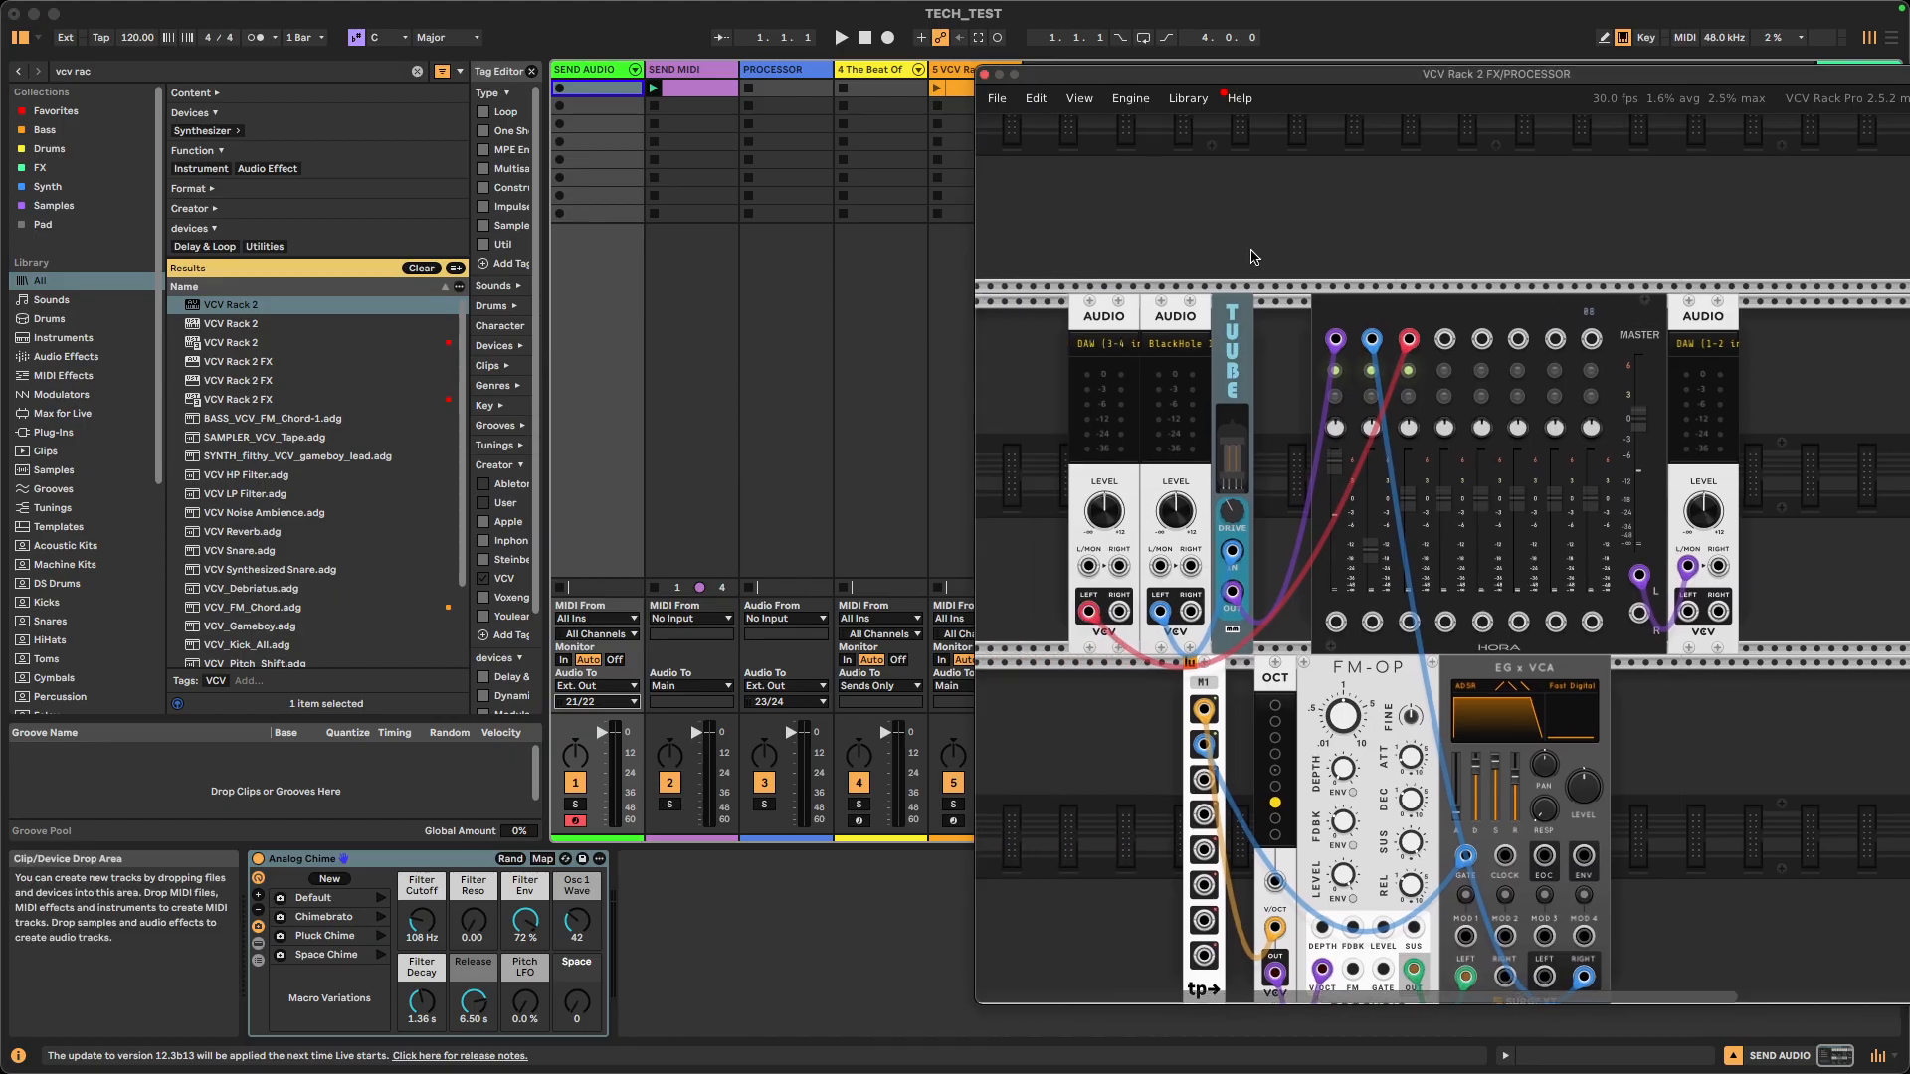
scroll(1206, 355, "up", 4)
left_click(1231, 342)
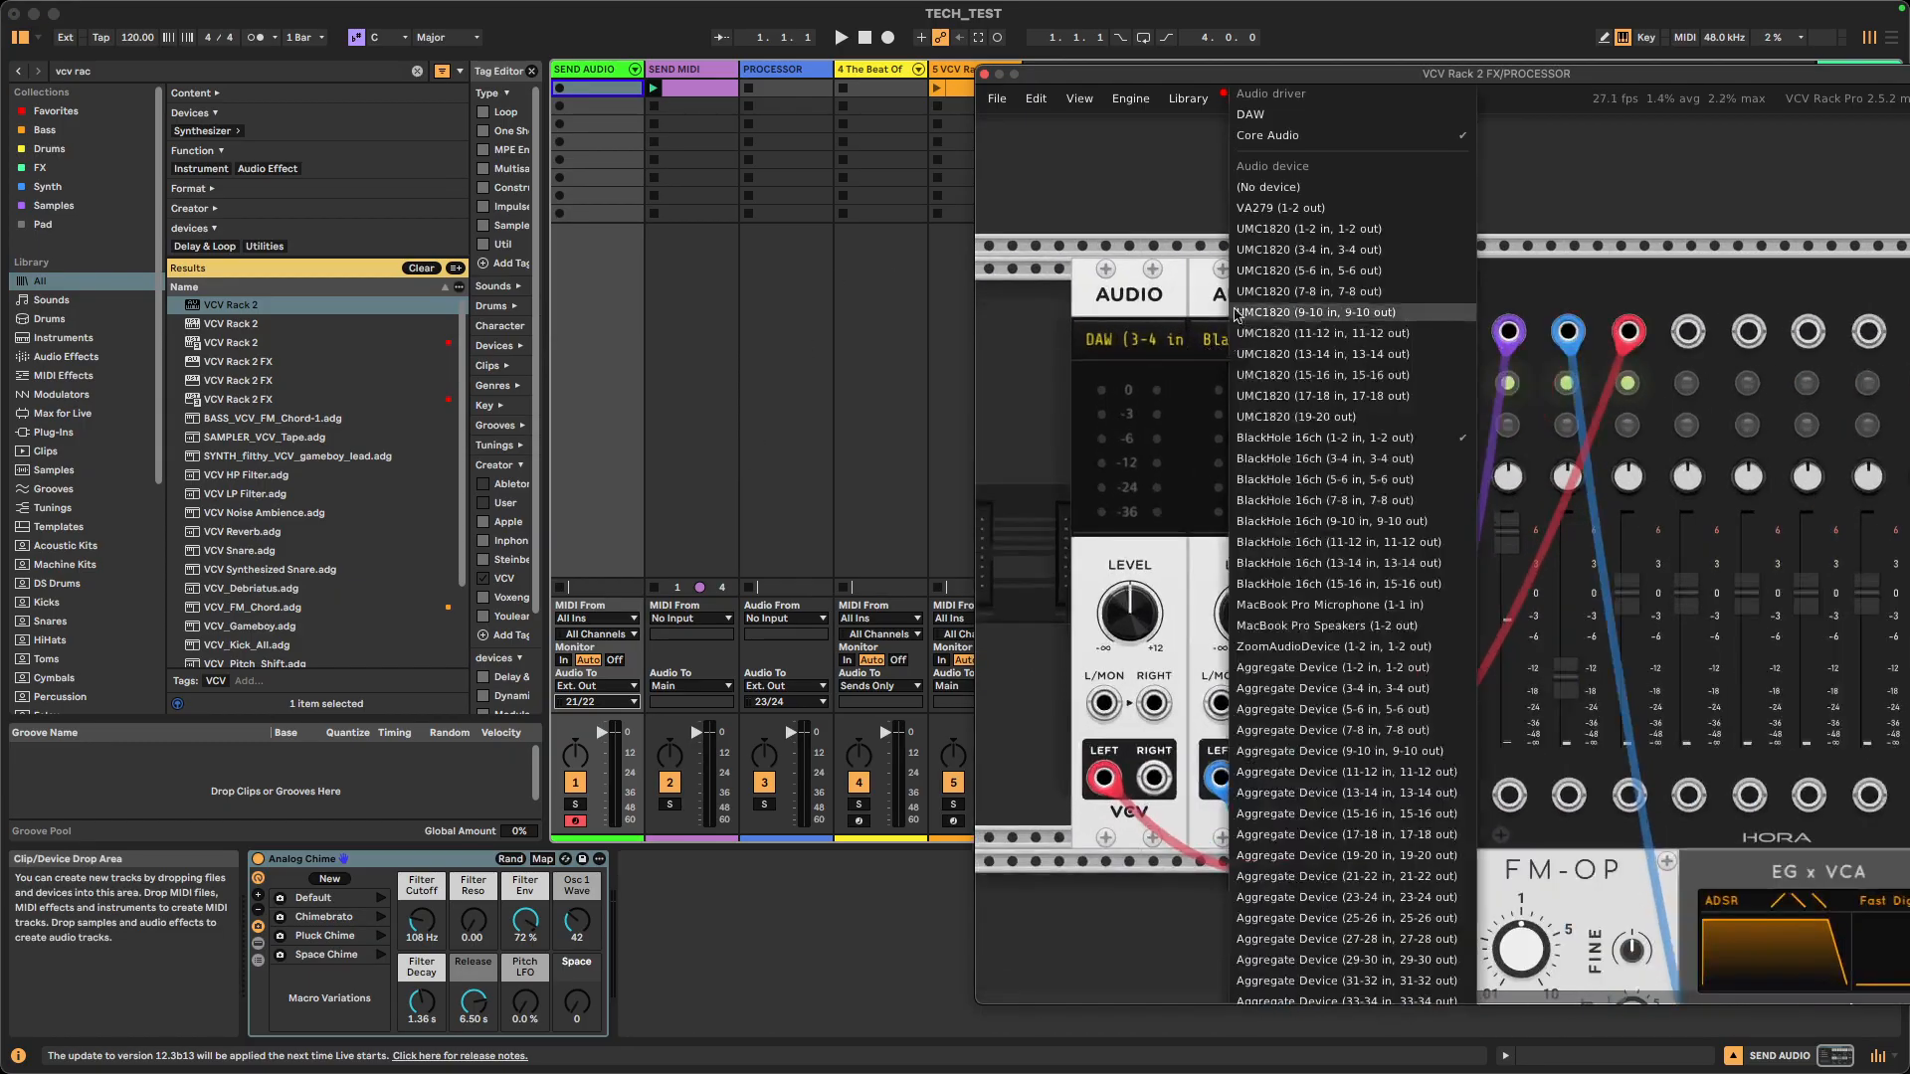
left_click(1152, 195)
left_click(1255, 343)
left_click(1133, 193)
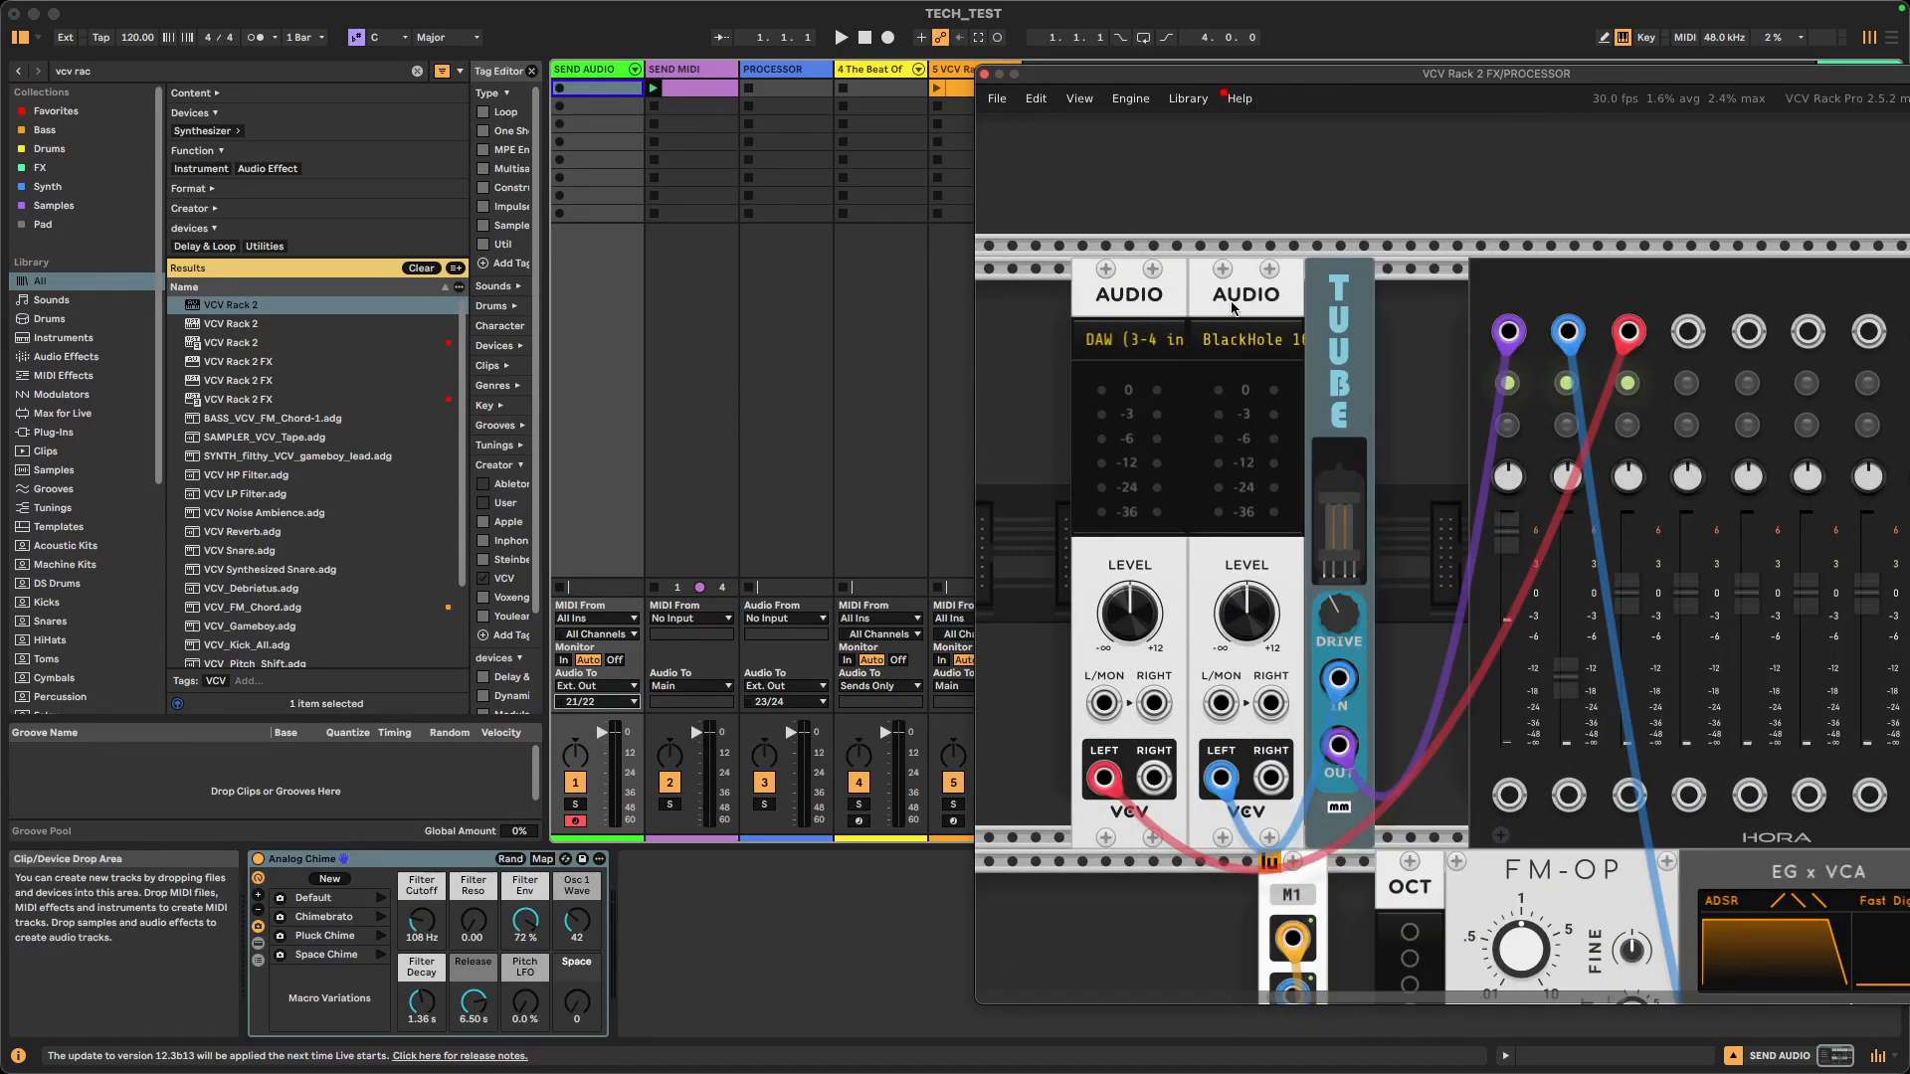
- Close the PROCESSOR rack window and launch the first clip on the SEND MIDI track
scroll(1230, 306, "down", 5)
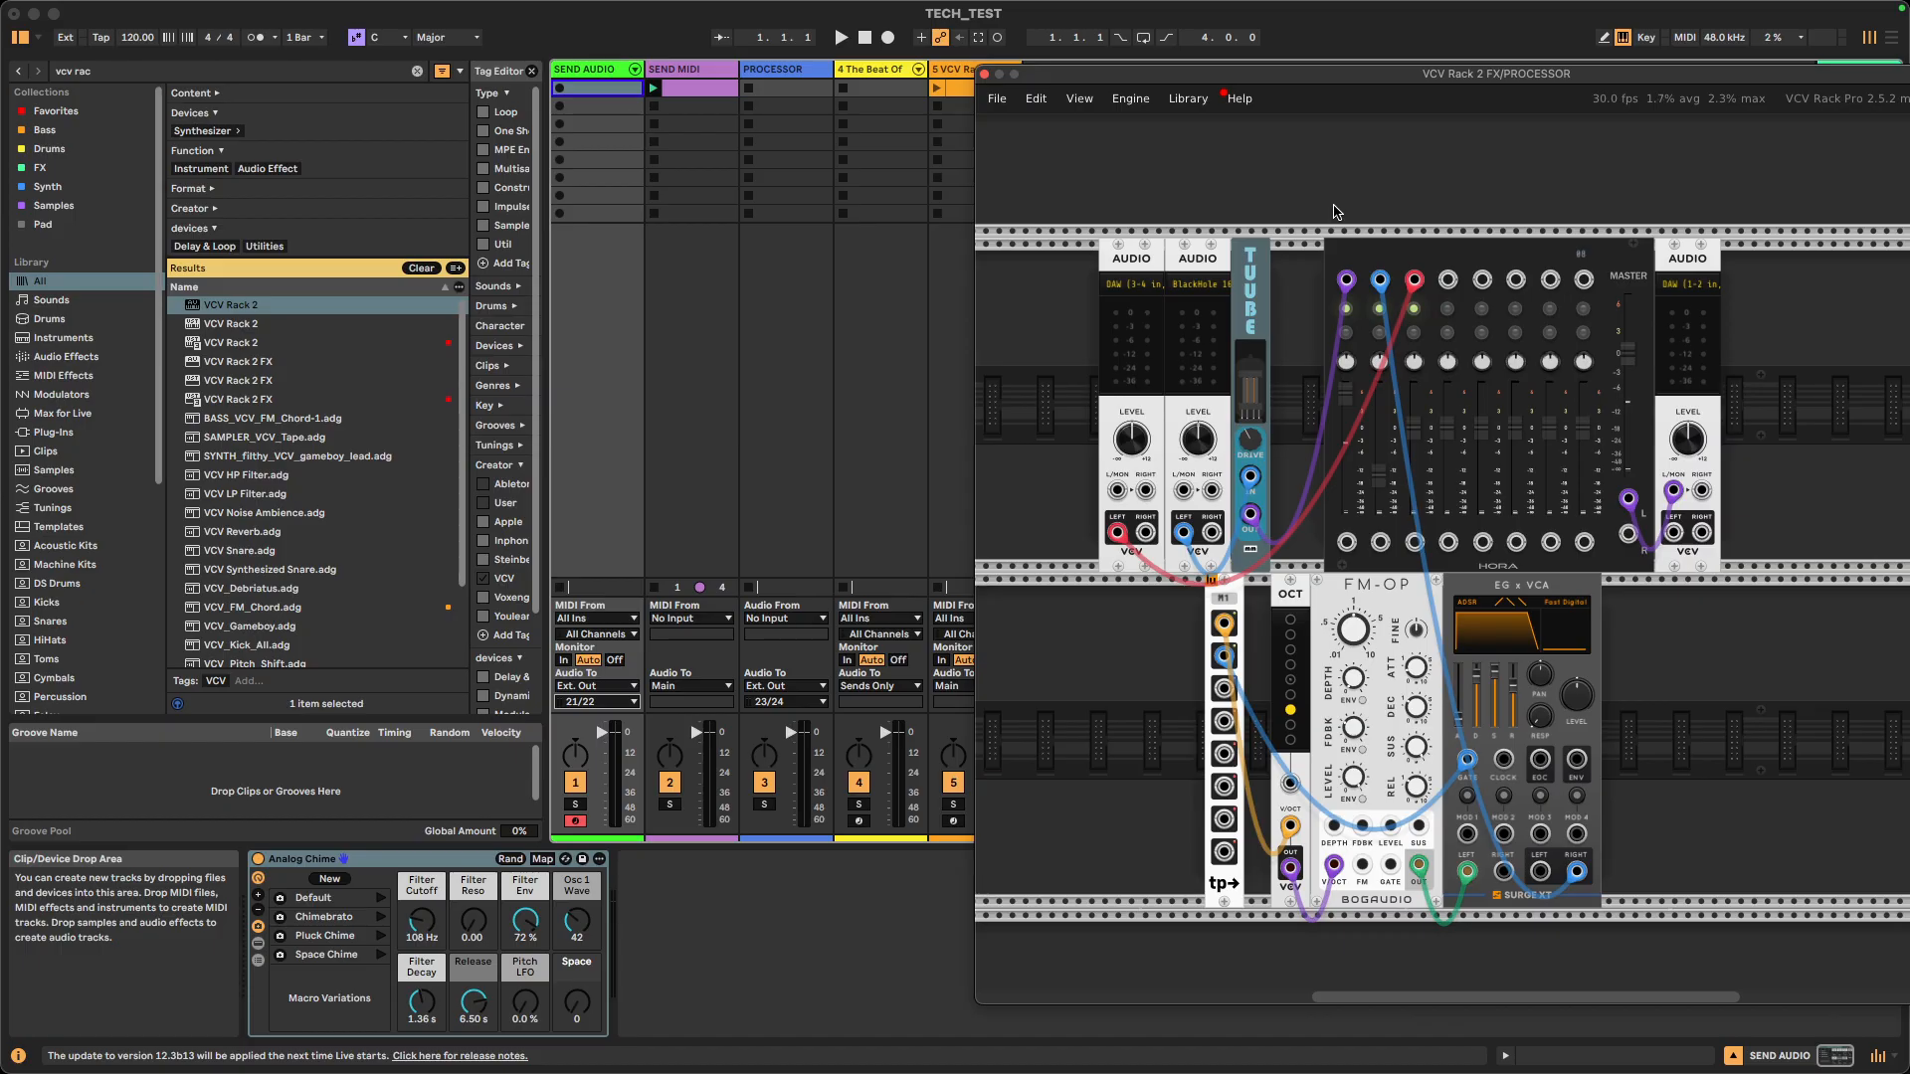
scroll(1194, 298, "up", 2)
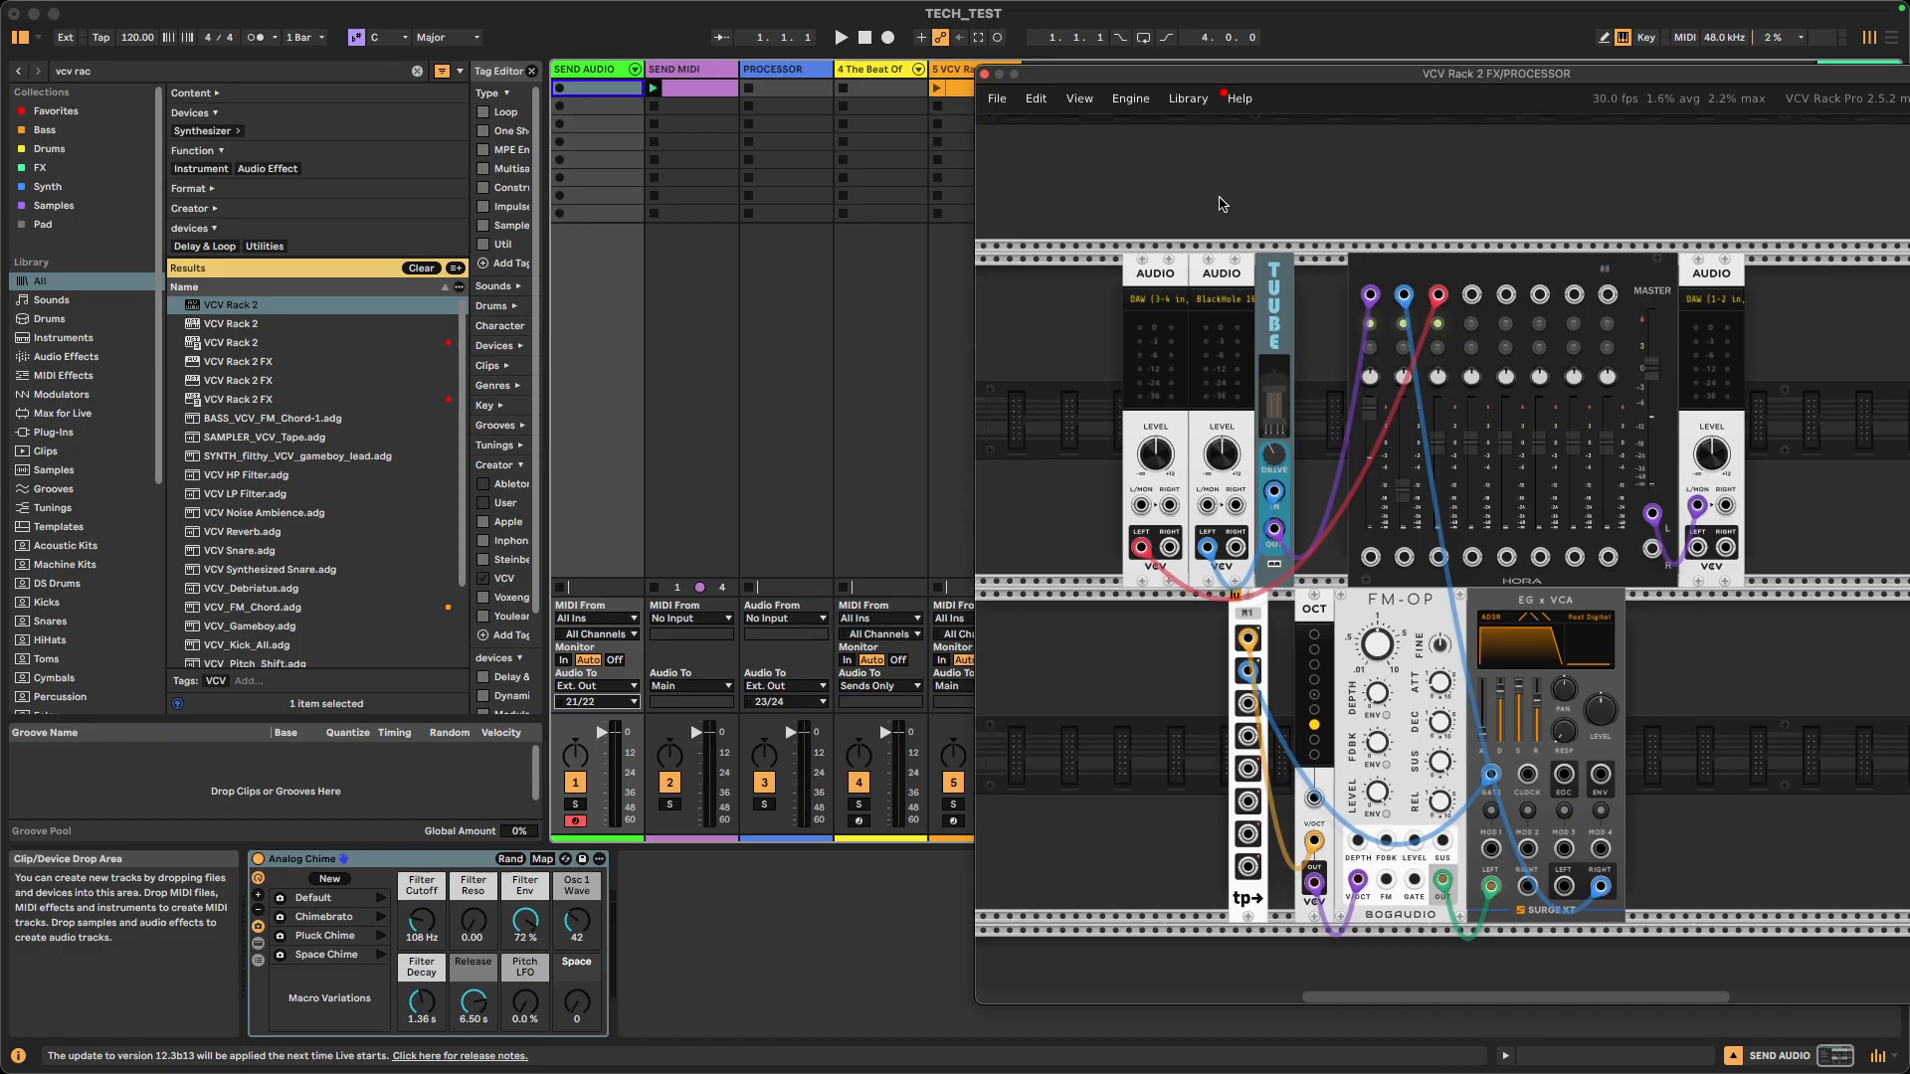
scroll(1333, 273, "down", 2)
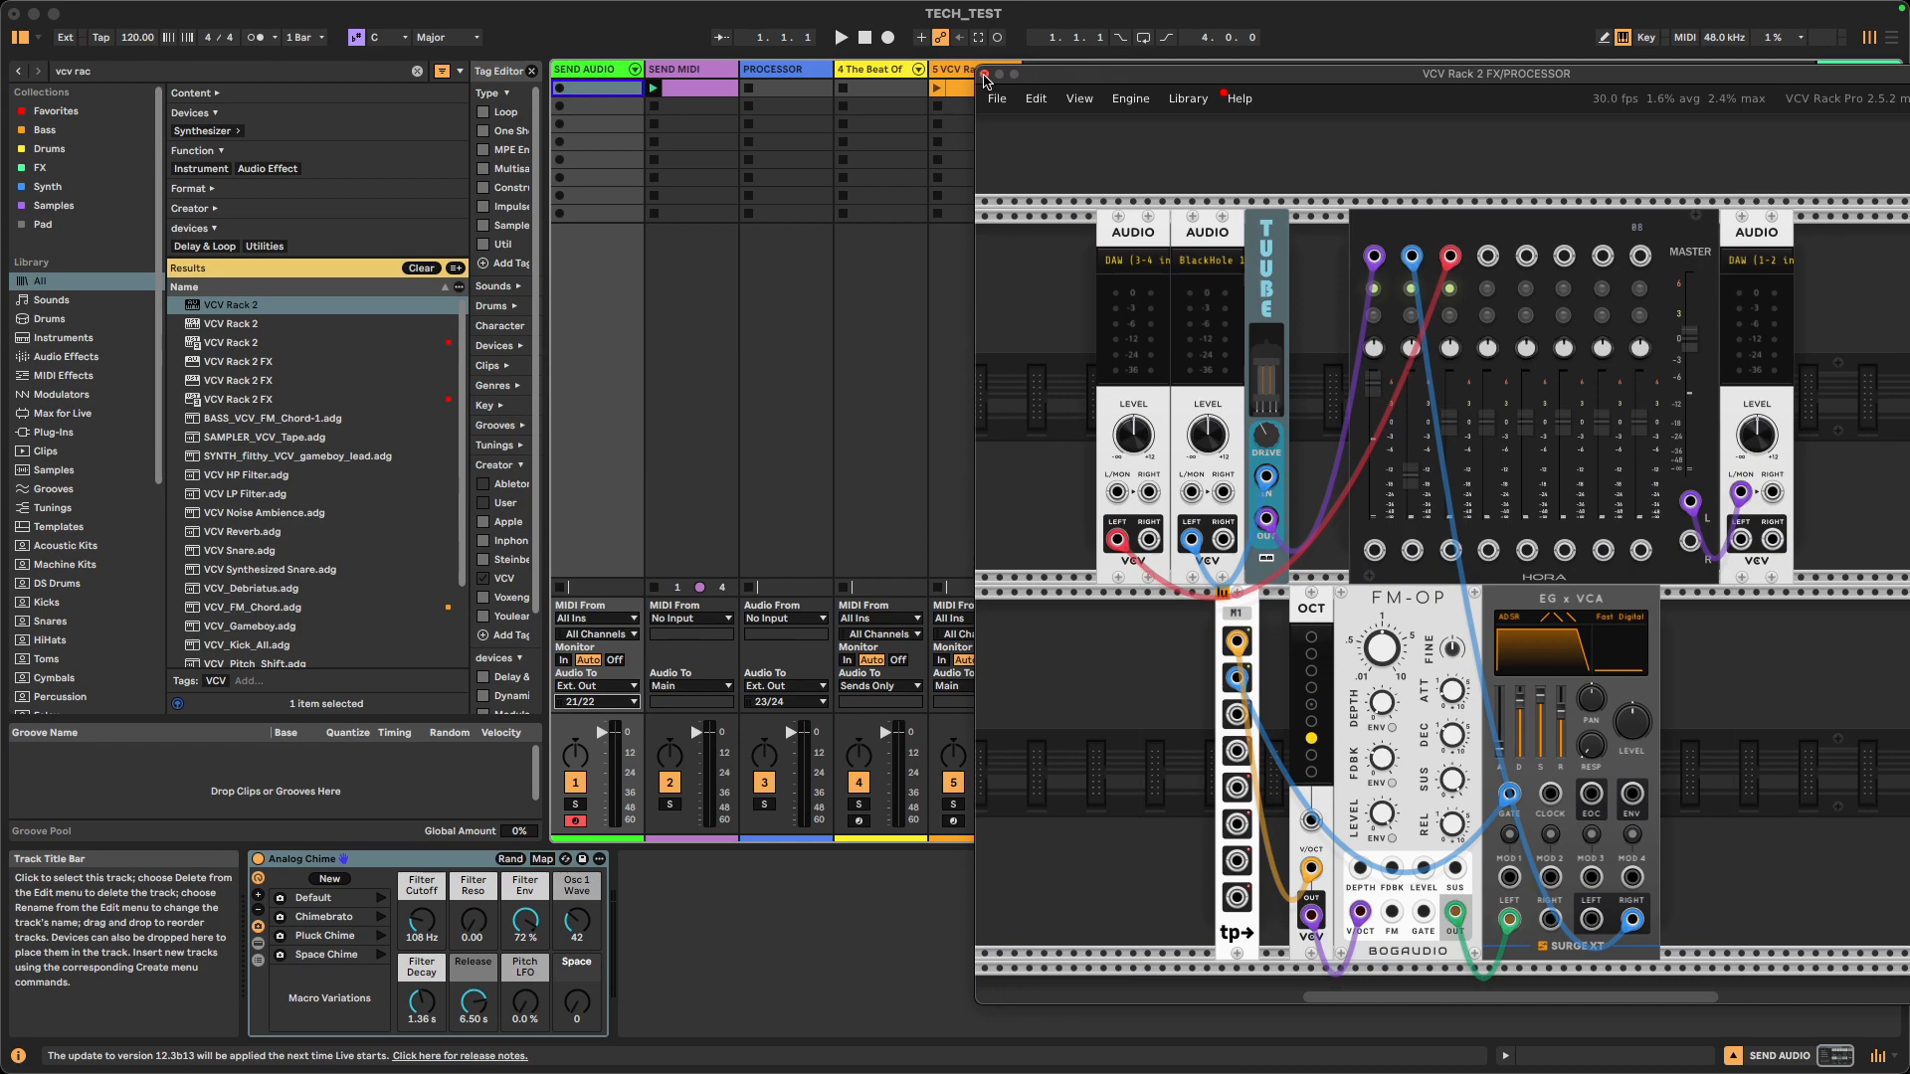
left_click(985, 79)
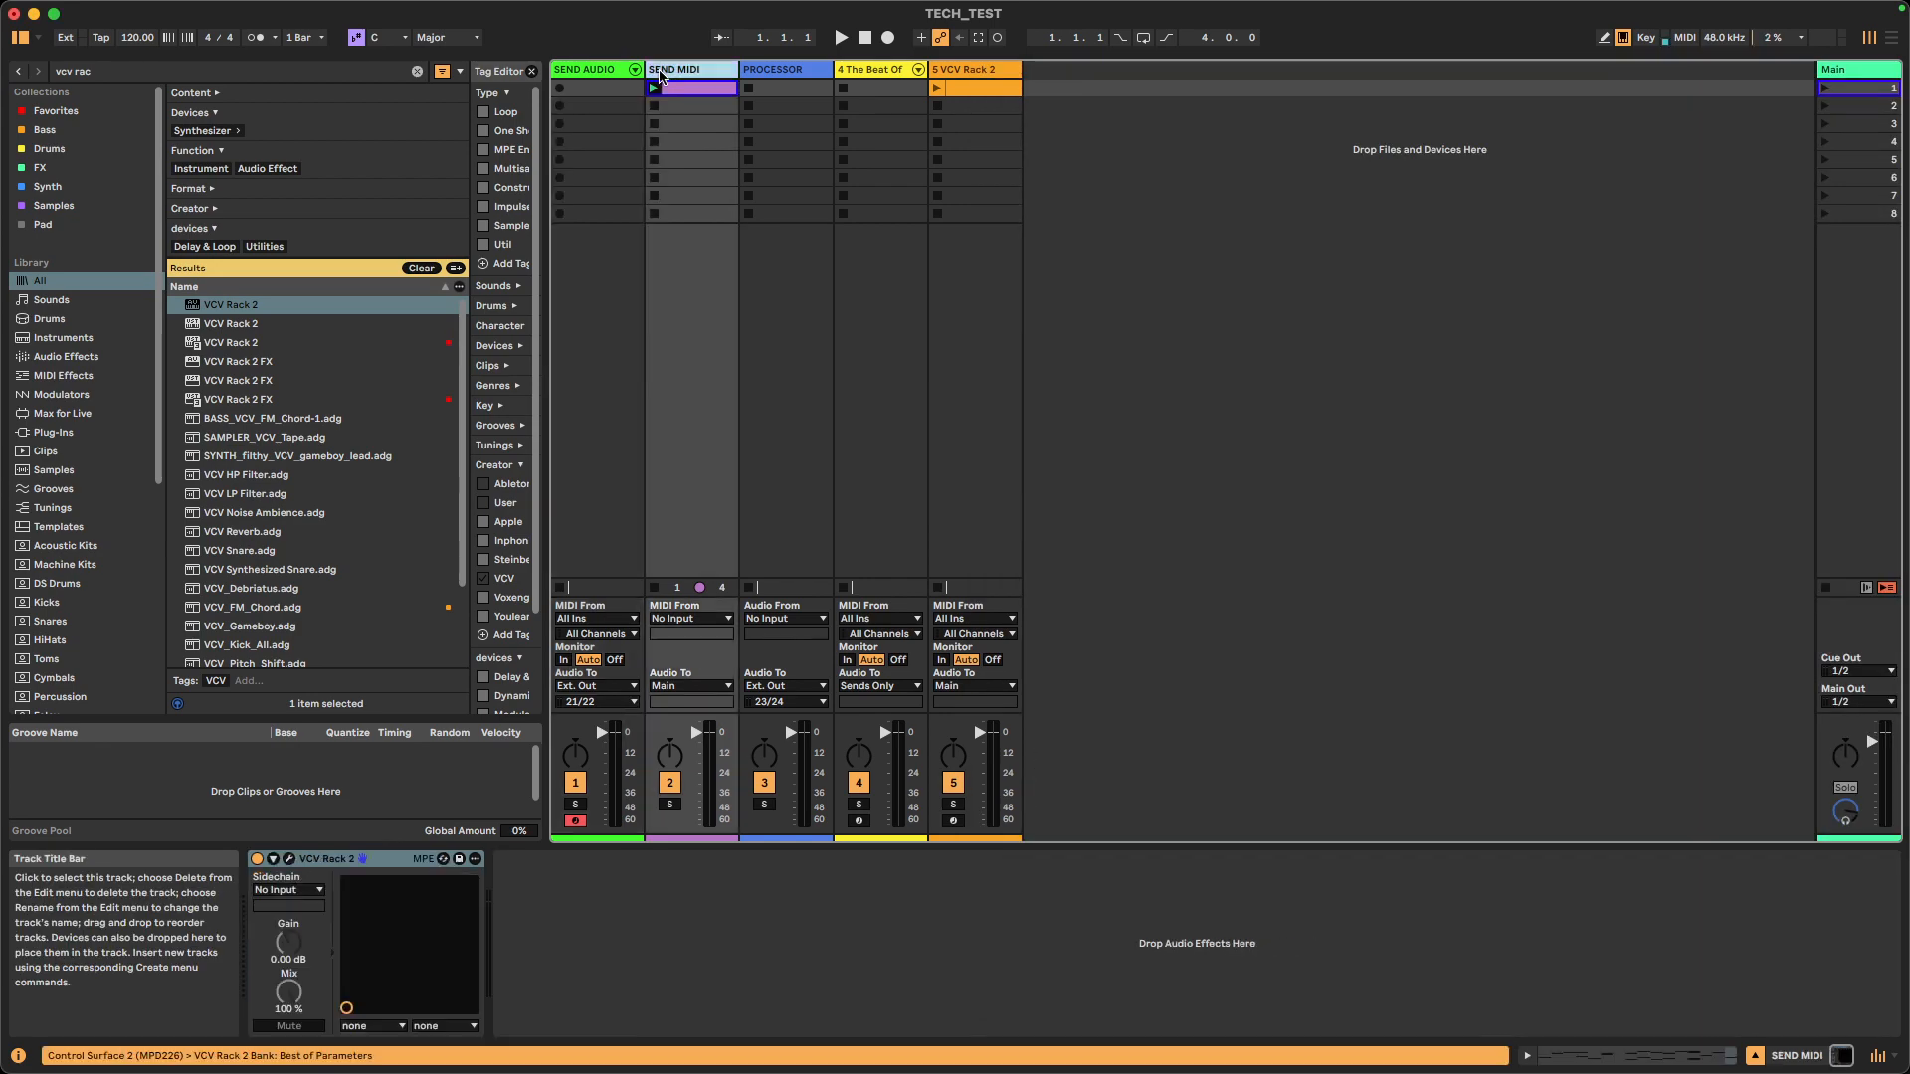
left_click(686, 89)
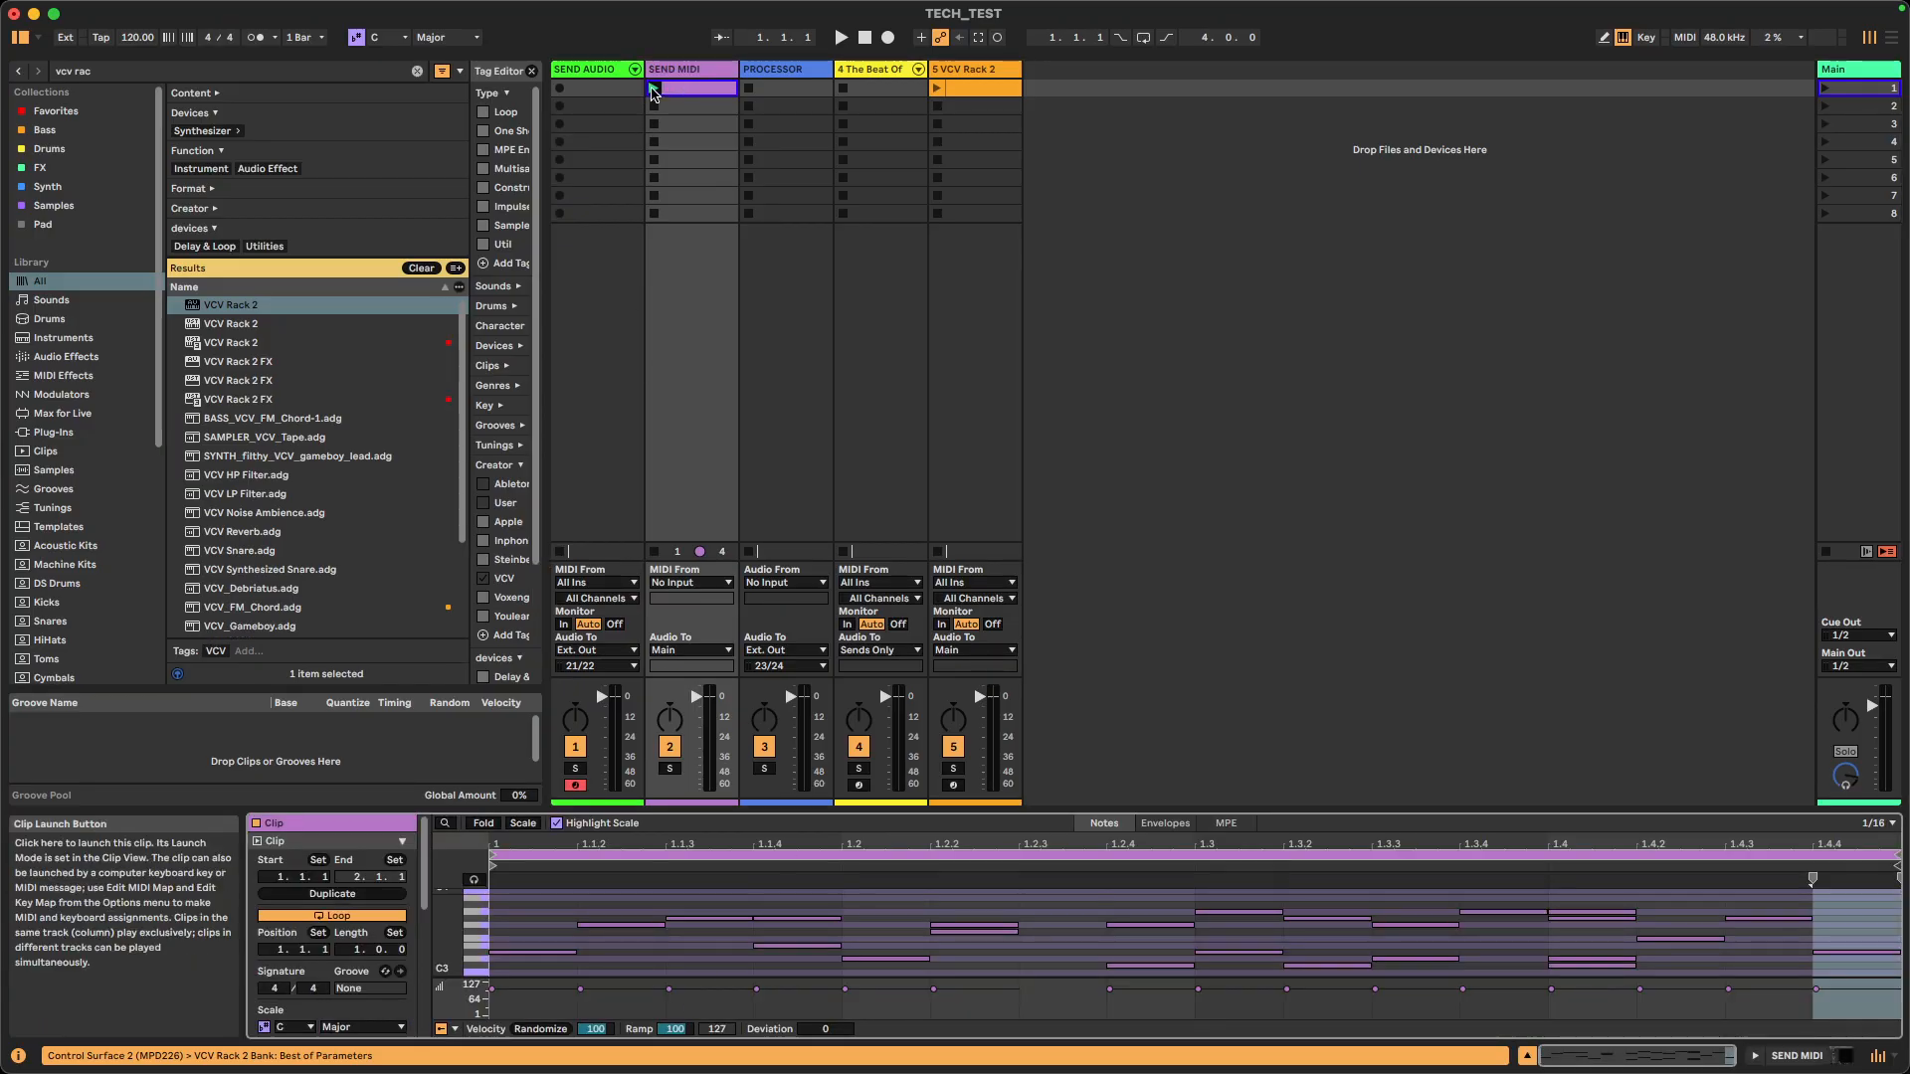
left_click(654, 88)
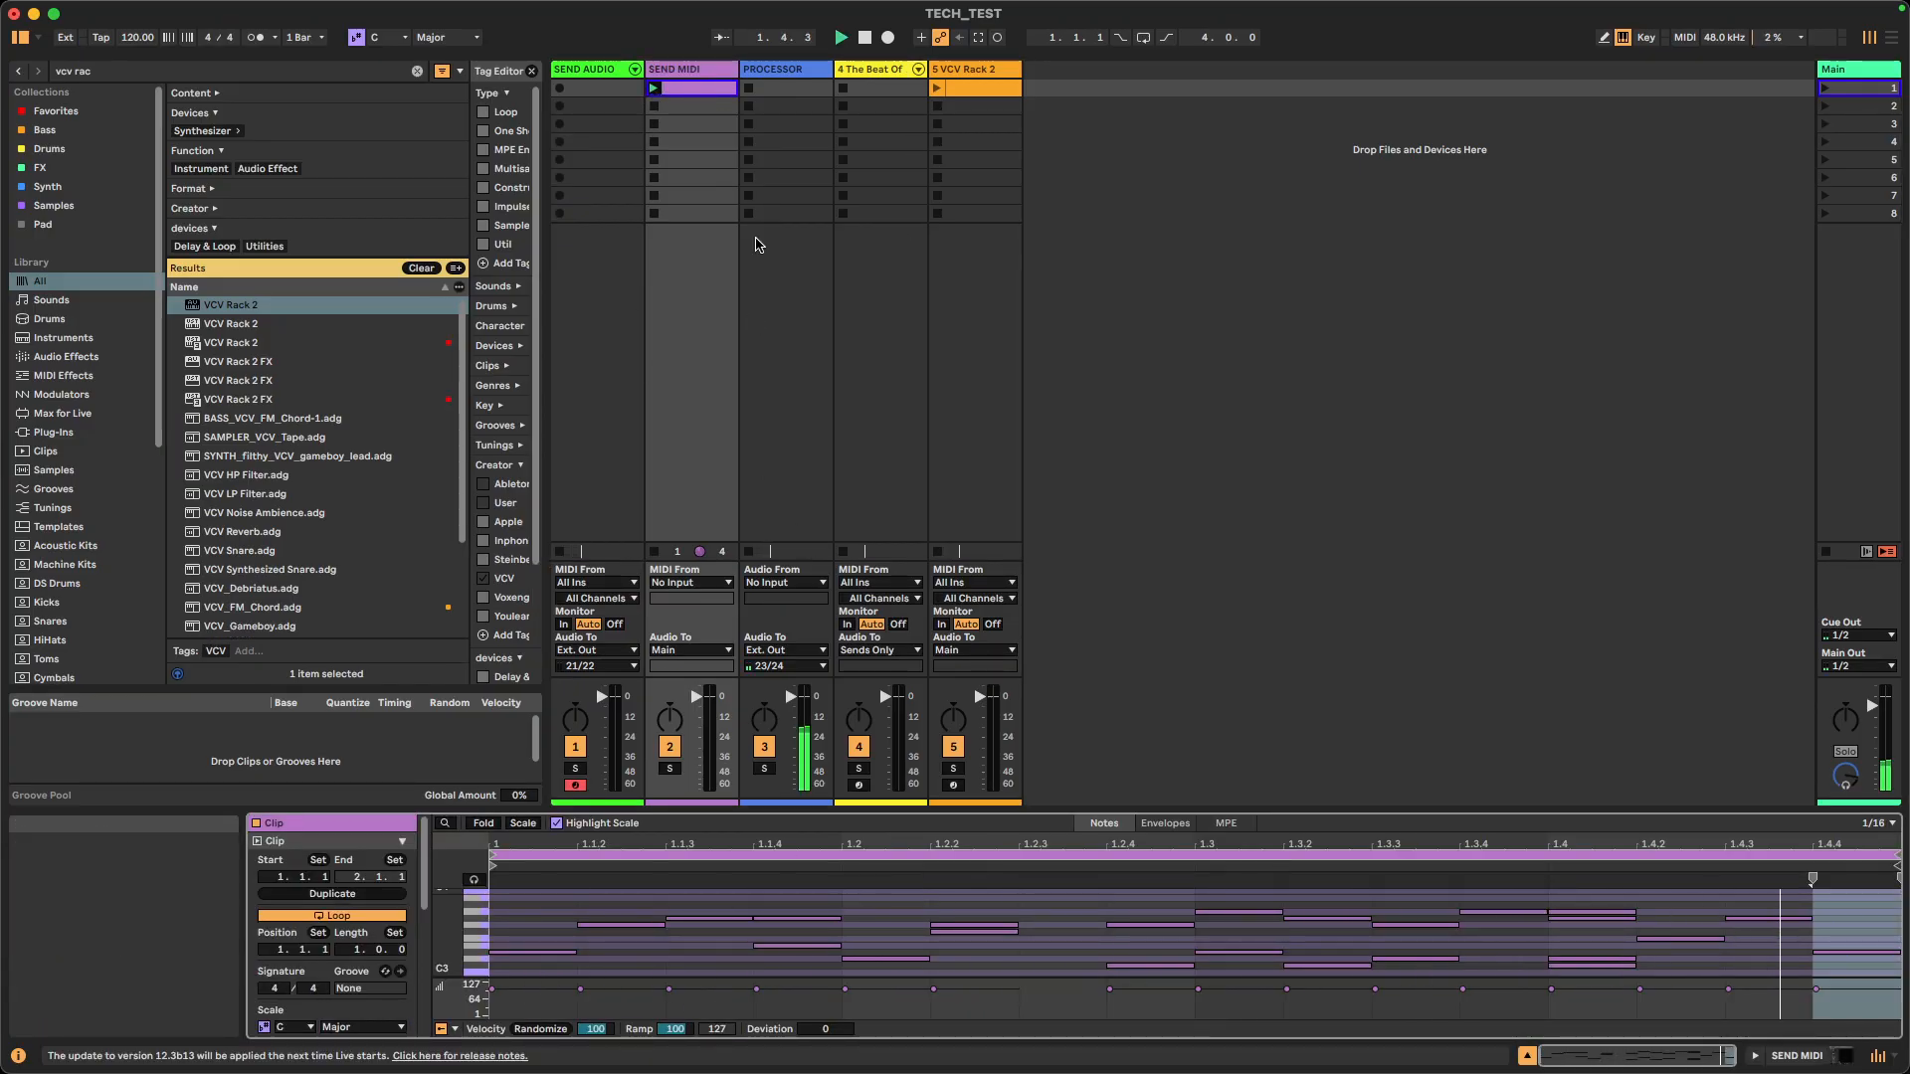
- Stop playback and open the SEND MIDI track's VCV Rack 2 window to examine its MIDI-CV module wired to the M1 Teleport In
left_click(865, 38)
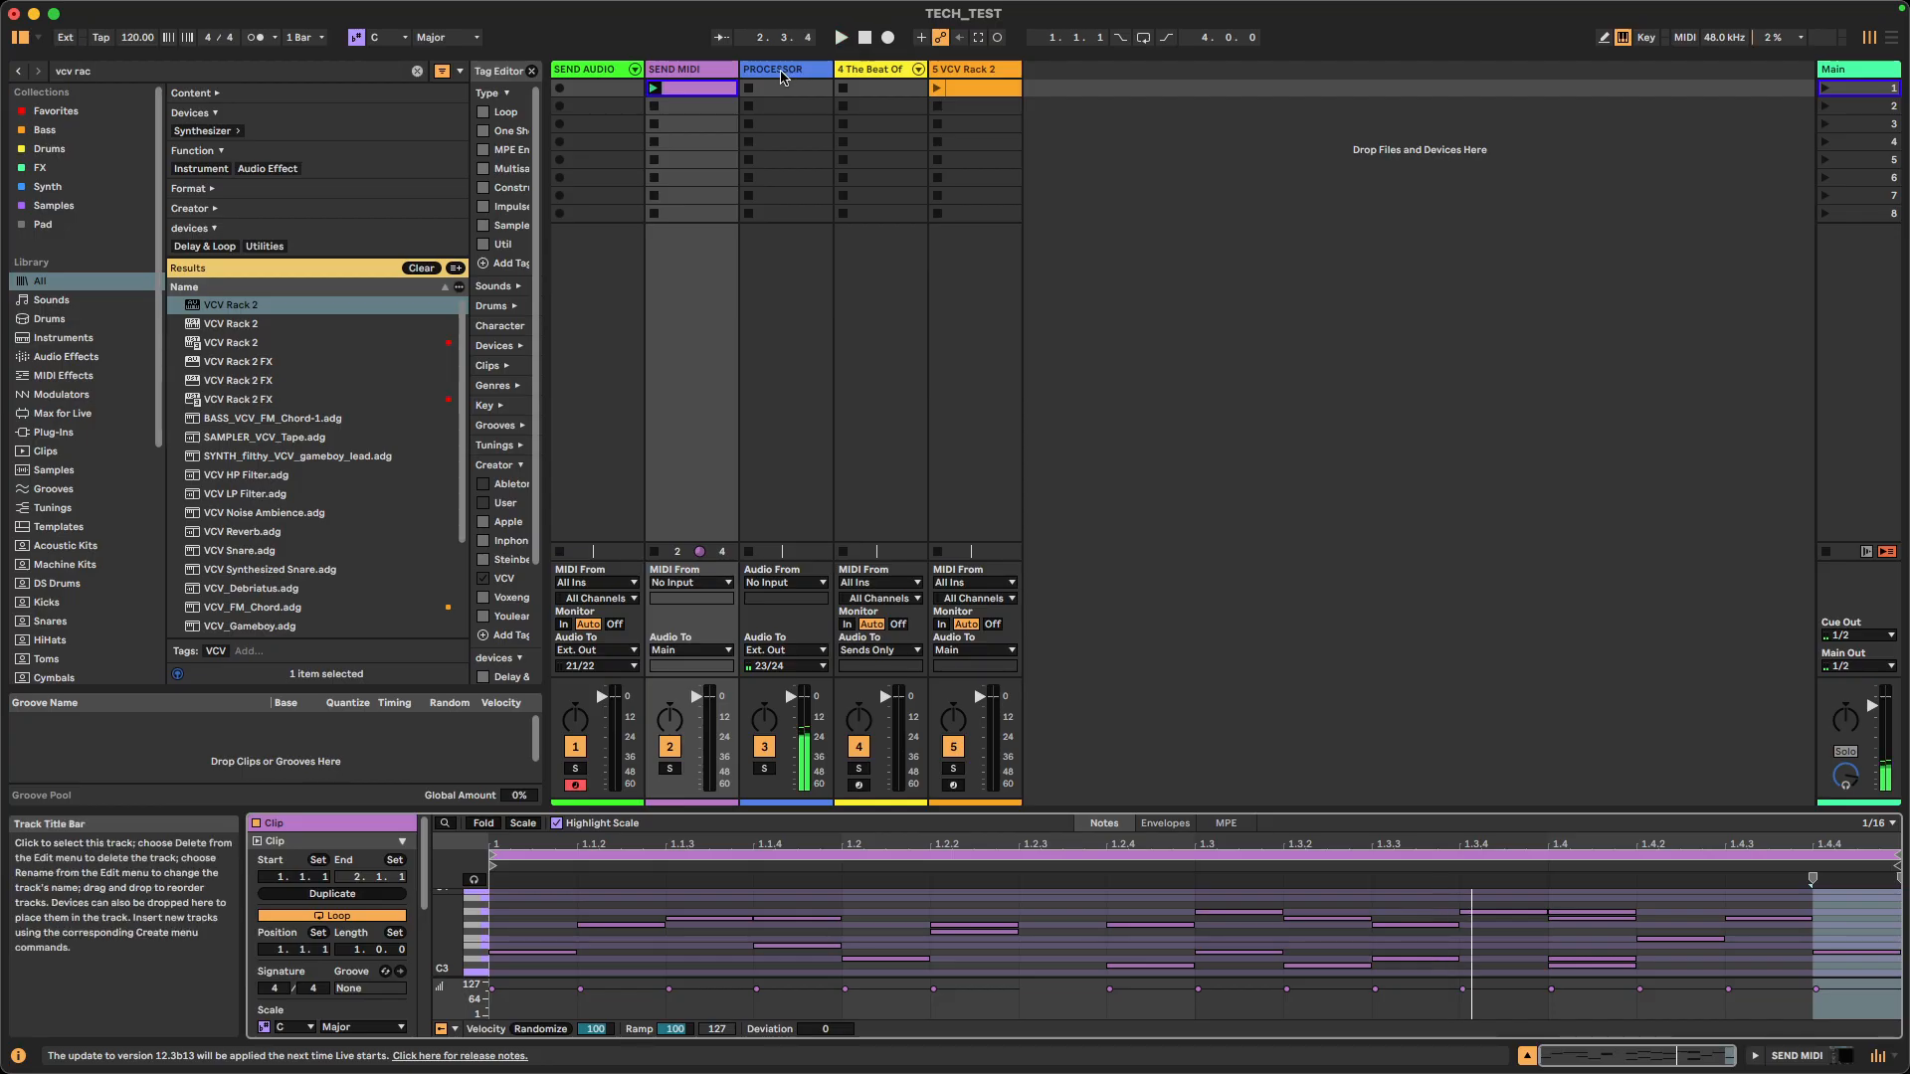
left_click(769, 89)
double_click(766, 71)
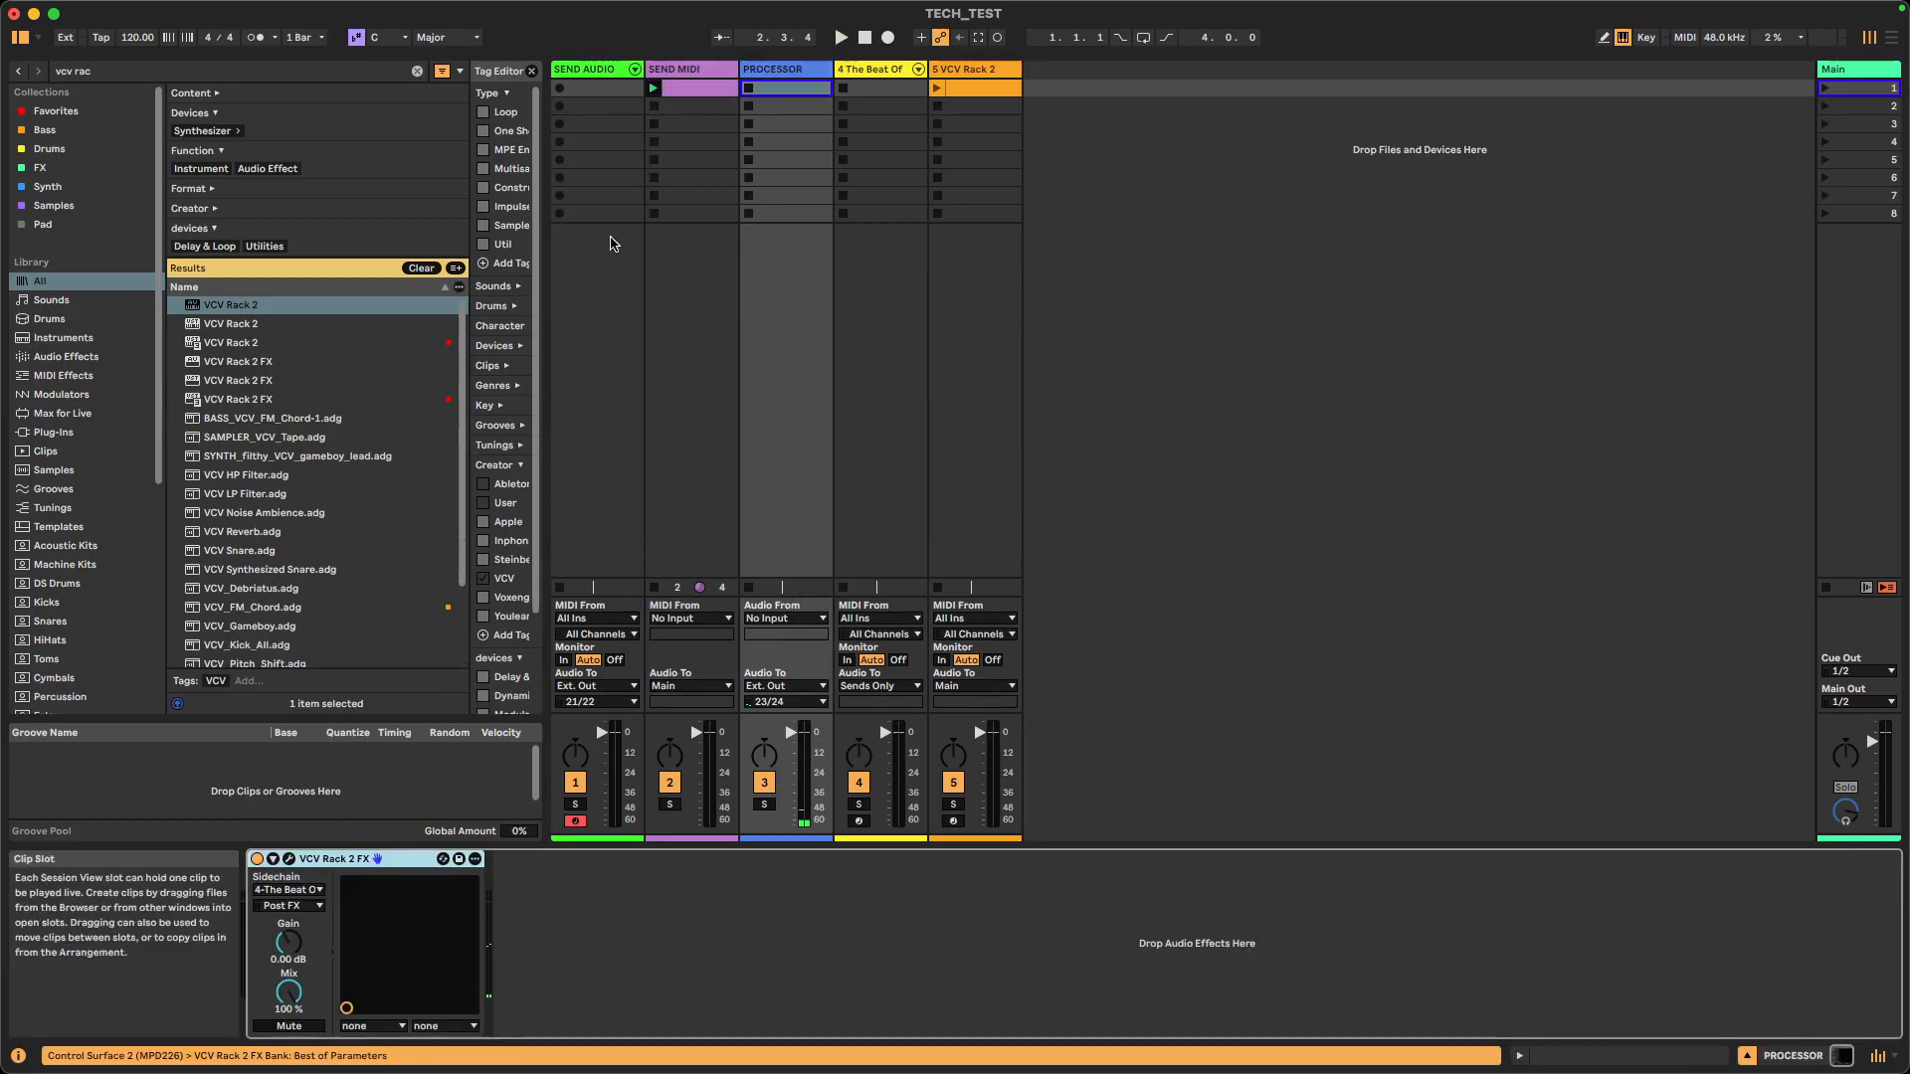
left_click(678, 73)
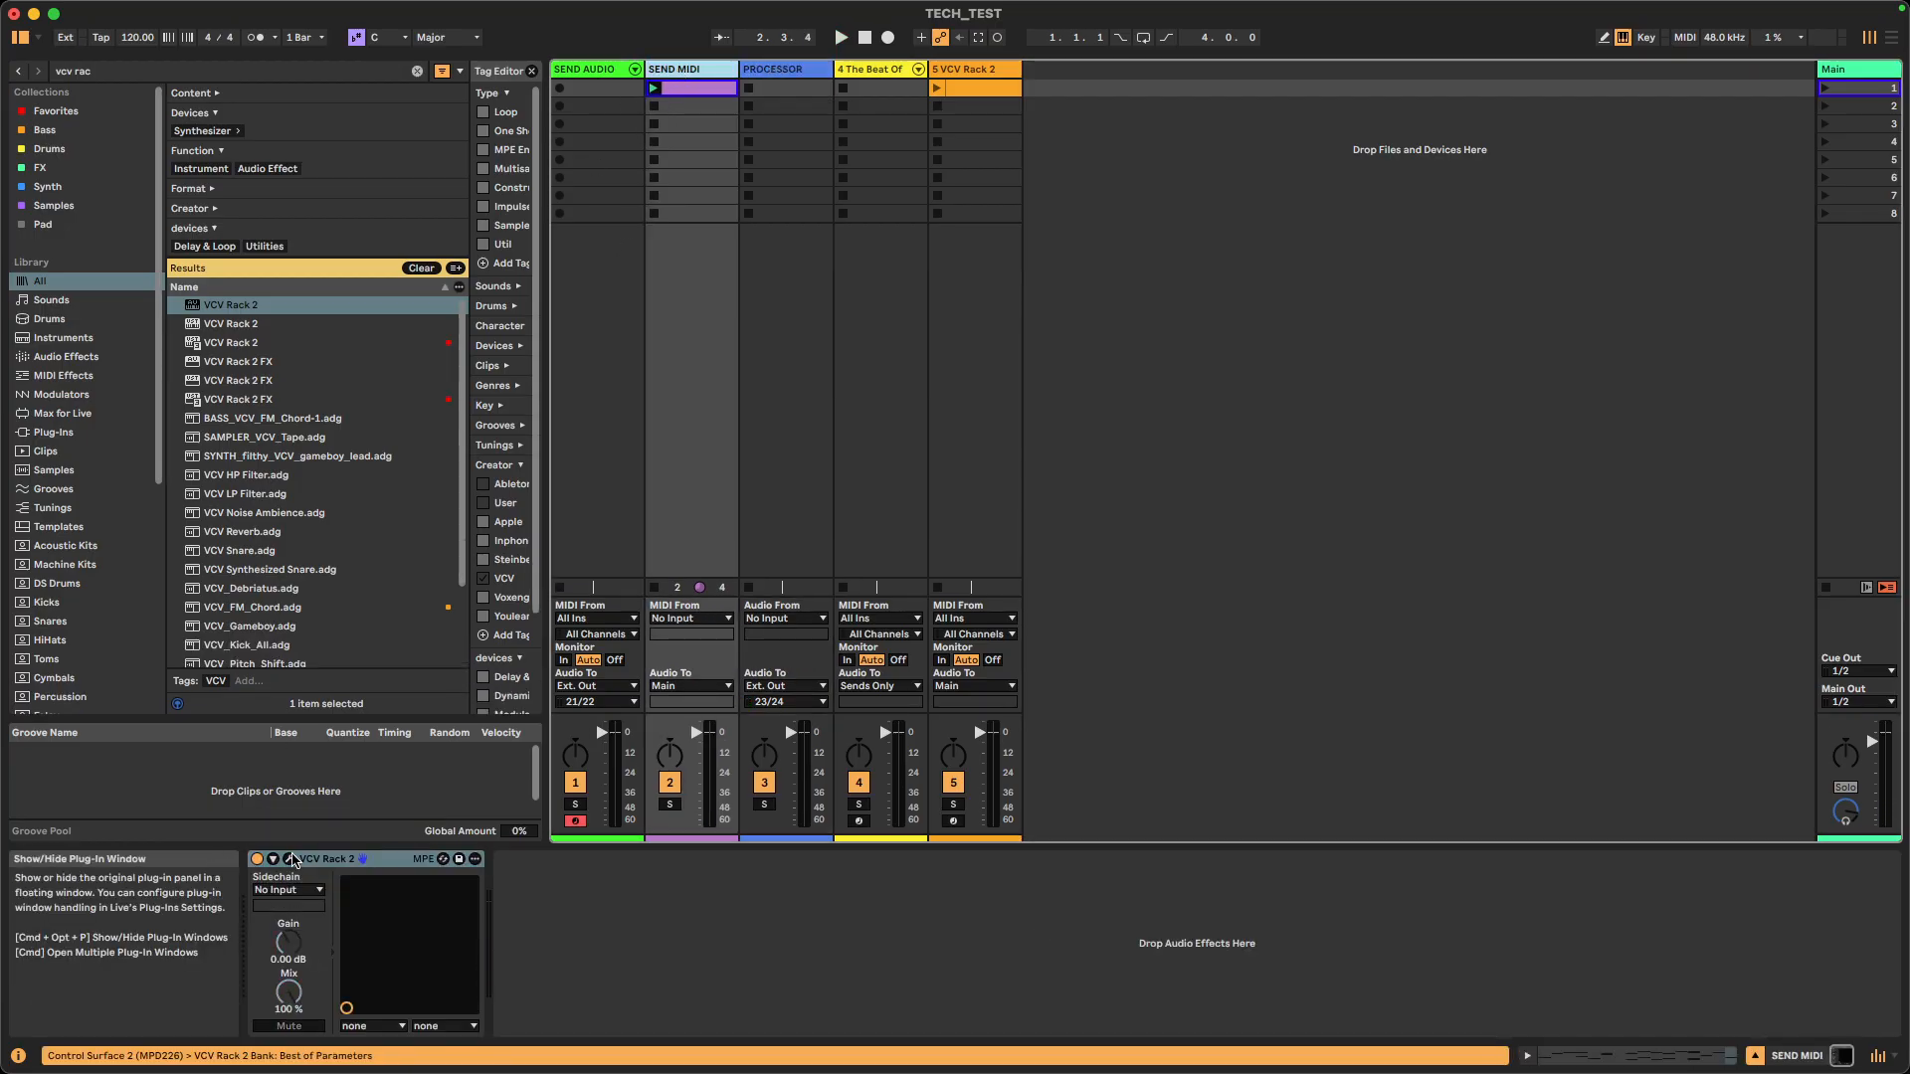
left_click(290, 858)
left_click_drag(1162, 321, 998, 128)
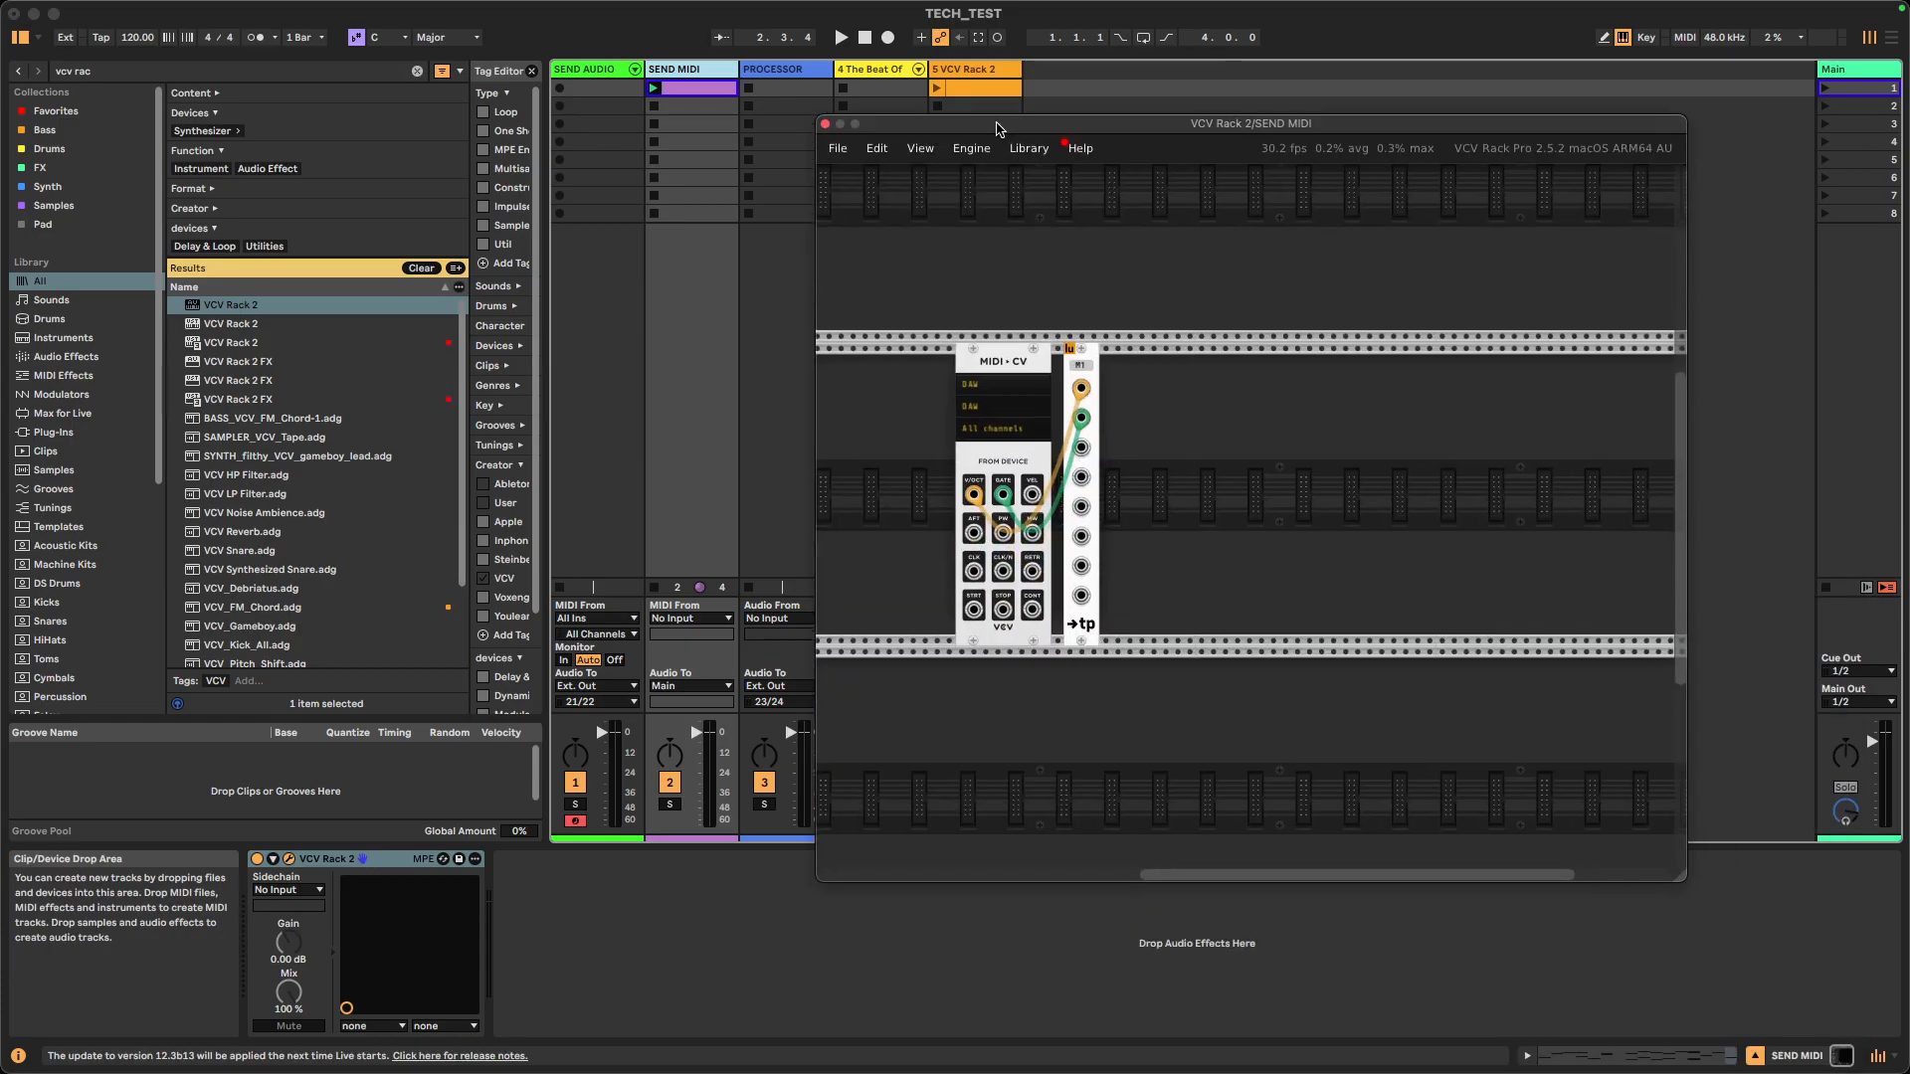
scroll(1013, 384, "up", 2)
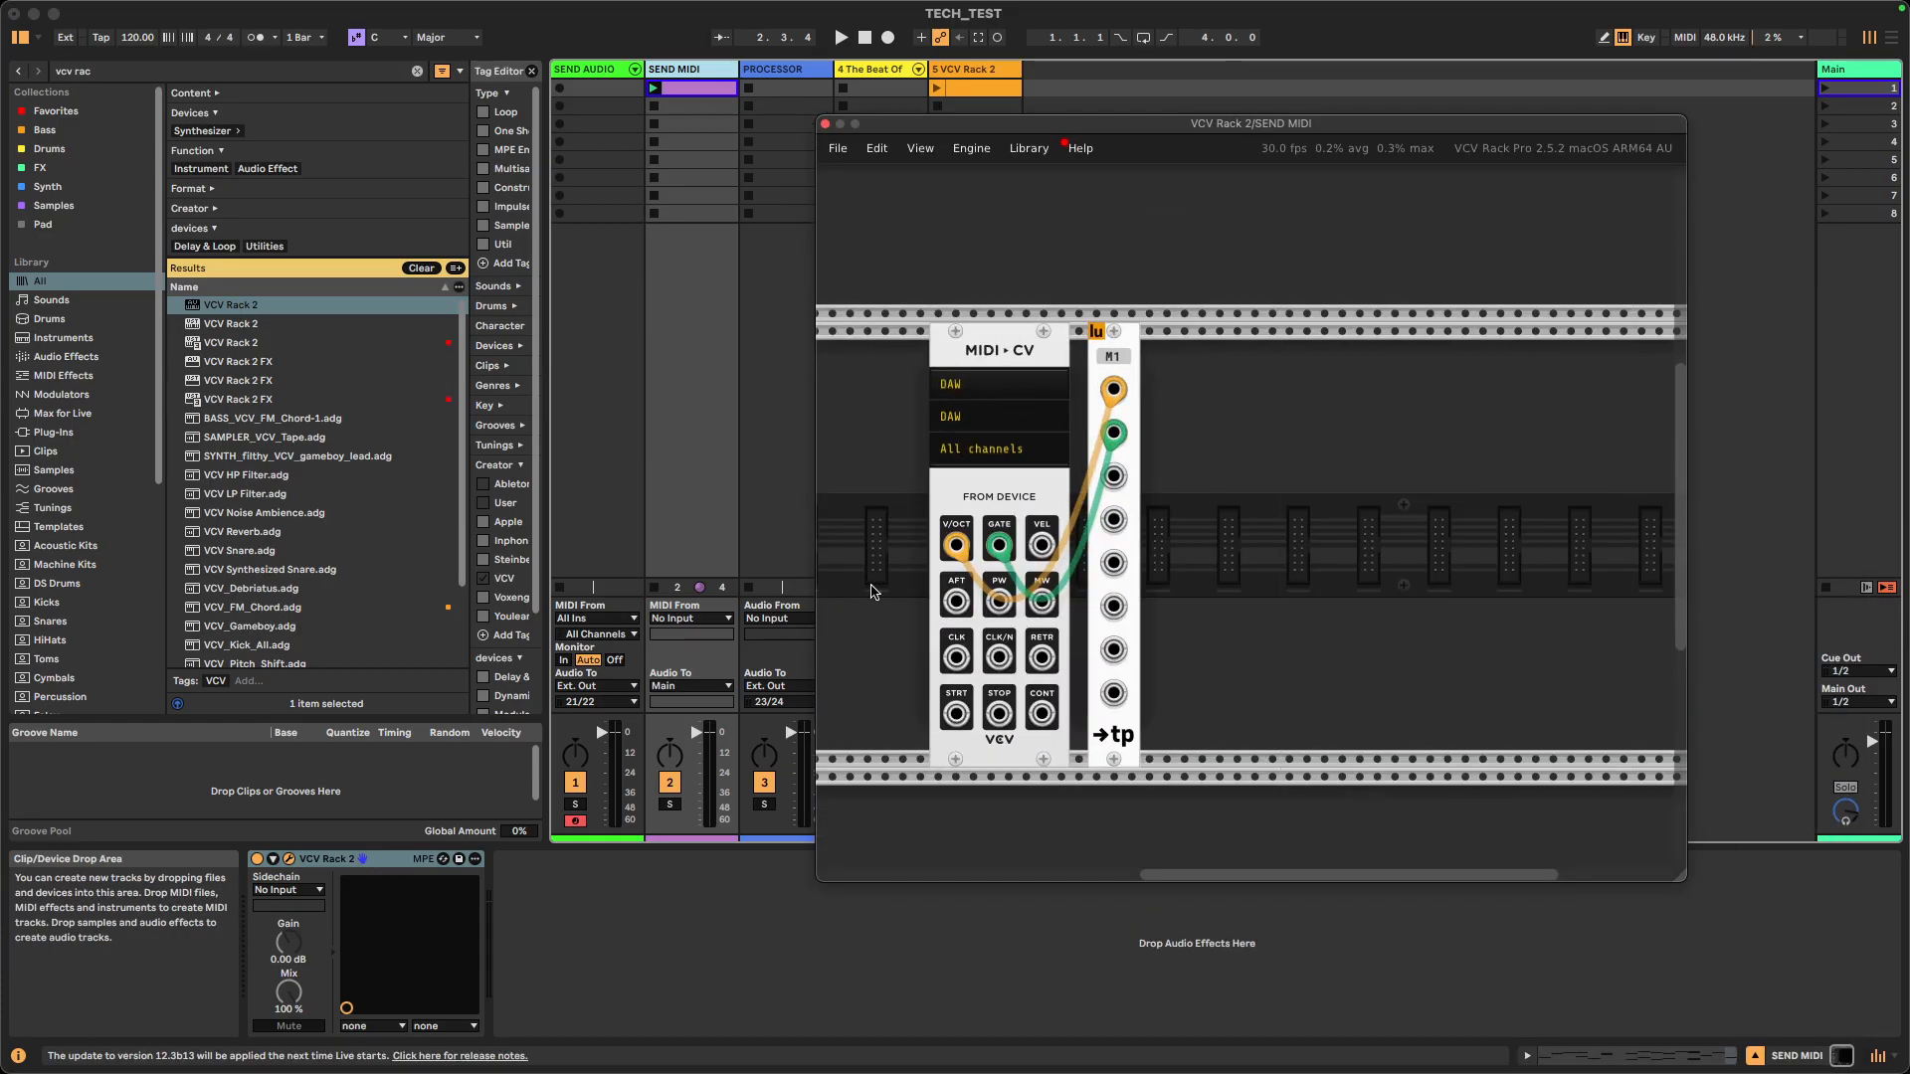
left_click(376, 866)
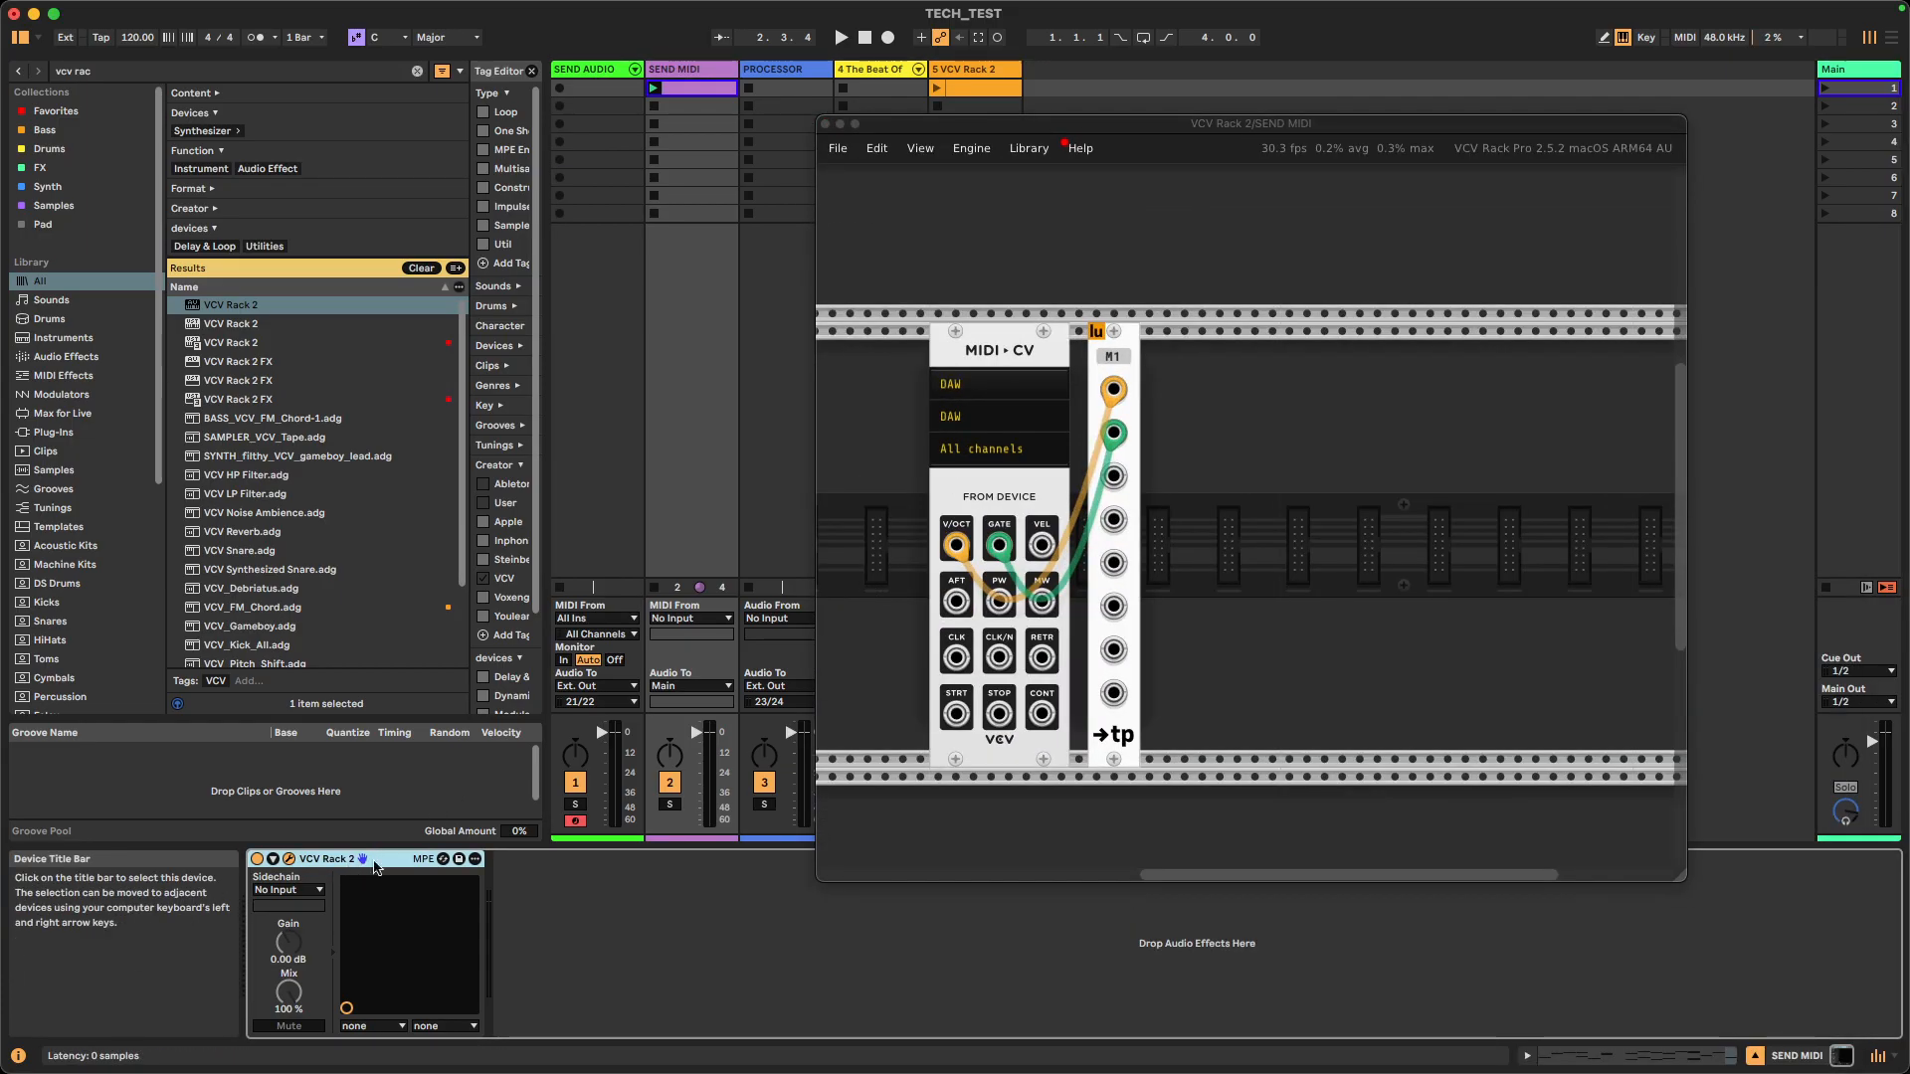
scroll(1283, 402, "left", 1)
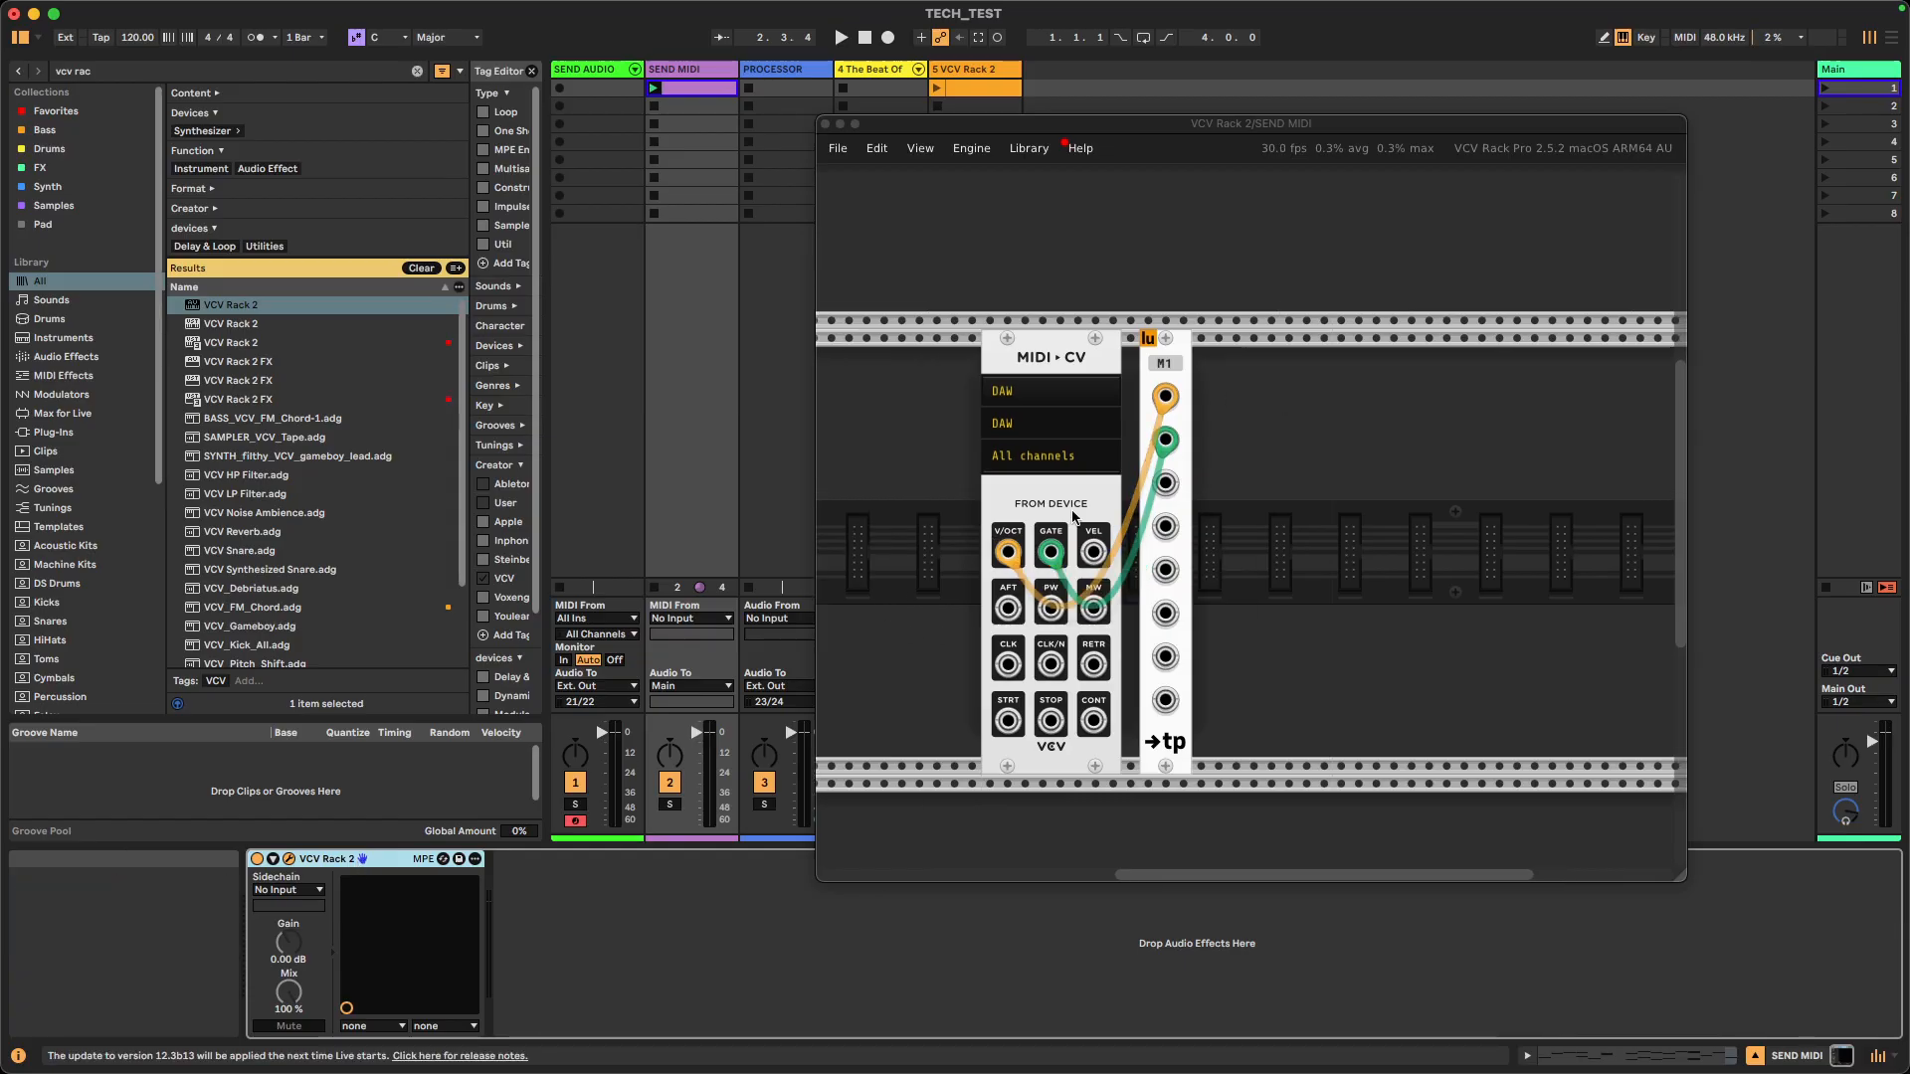
scroll(1213, 455, "up", 2)
scroll(1228, 457, "down", 3)
- Add another Teleport In module from Little Utils to the SEND MIDI rack and delete it again
right_click(1320, 455)
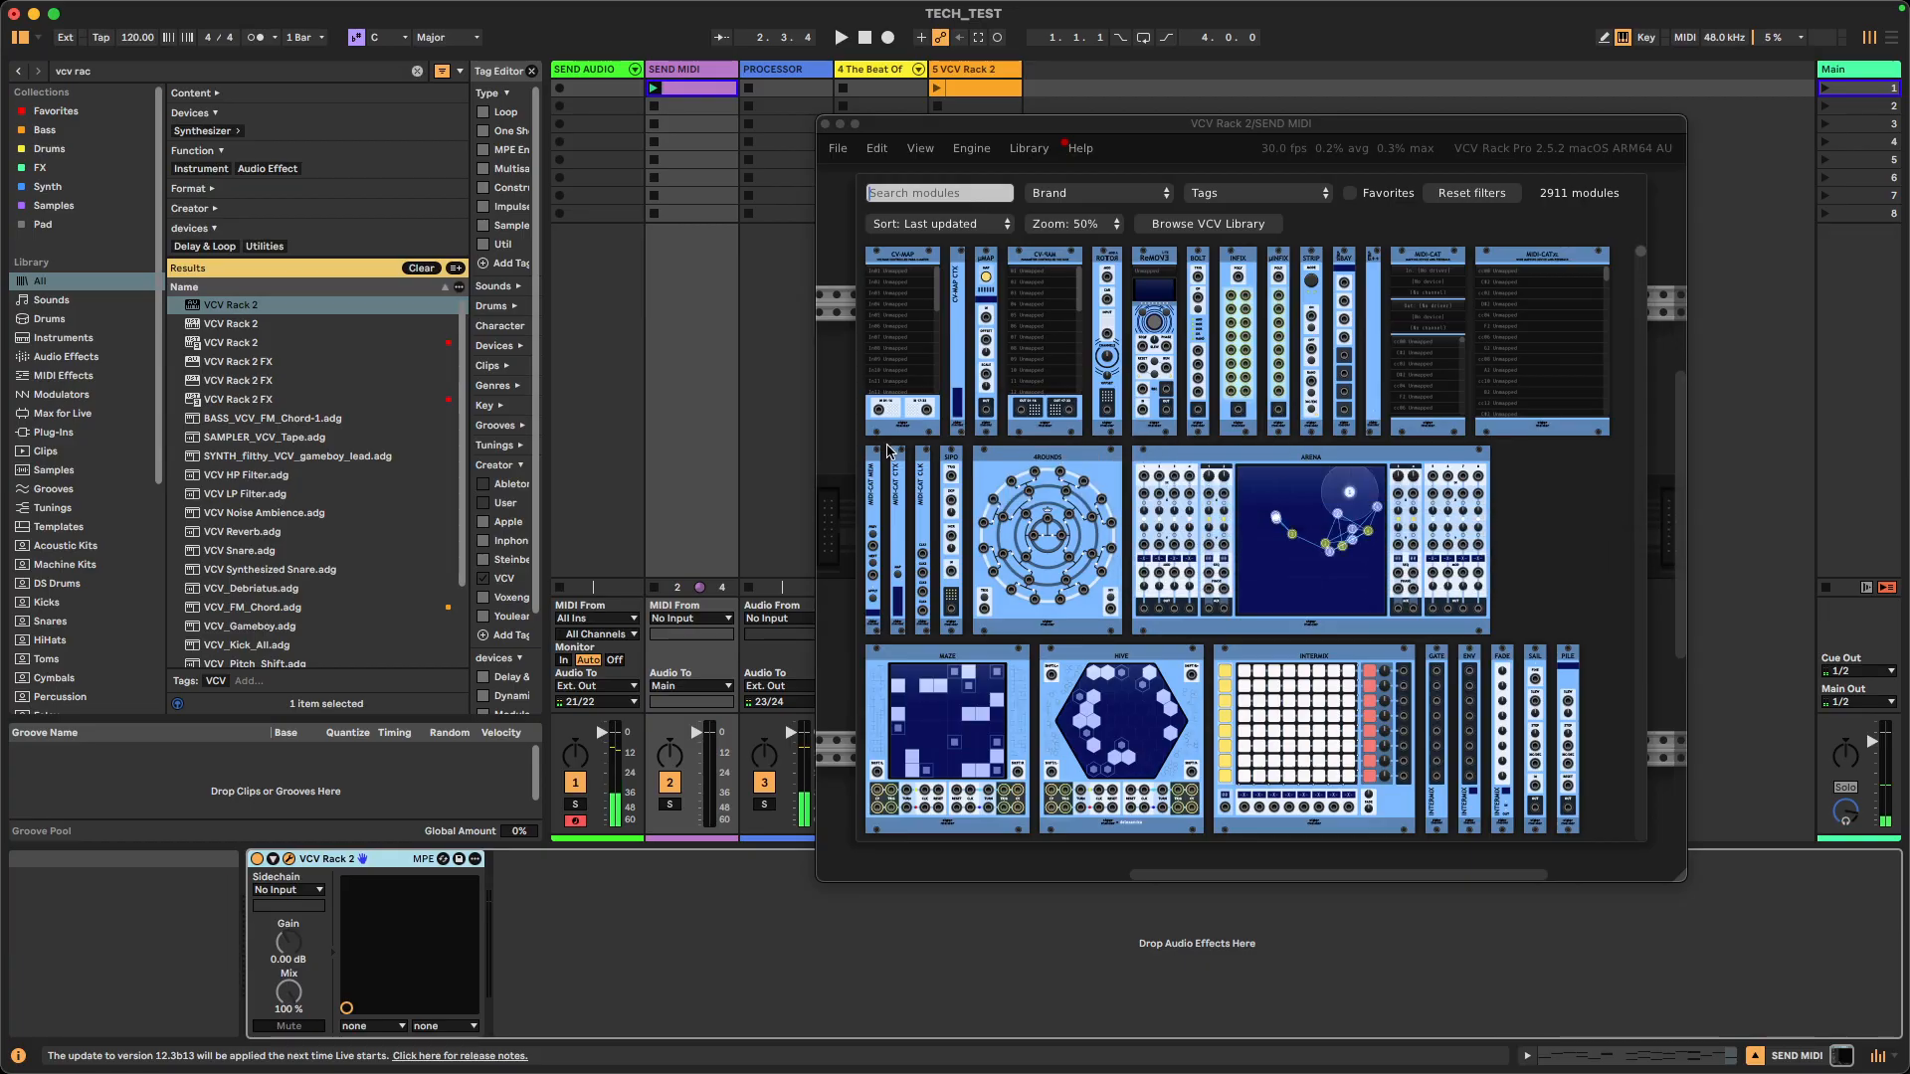
type("telepo")
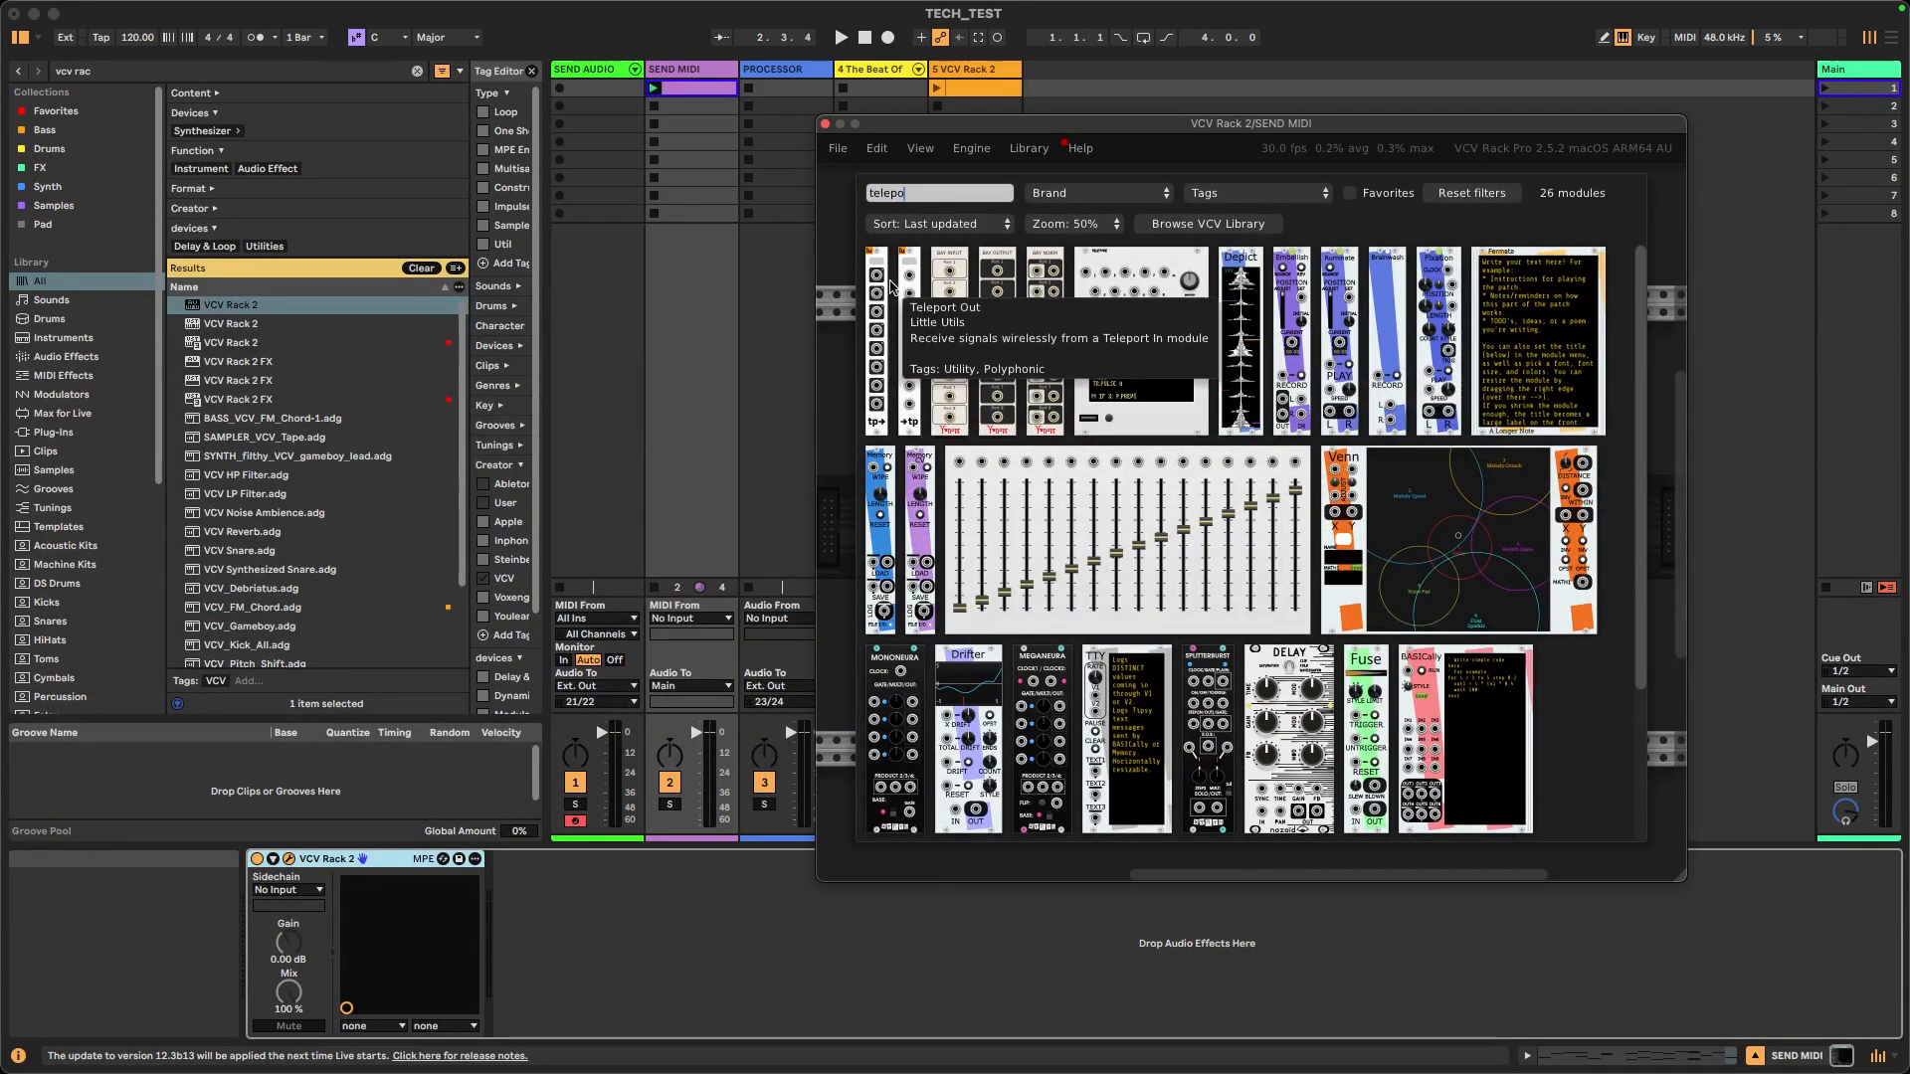
left_click(909, 338)
left_click_drag(1384, 317, 1331, 316)
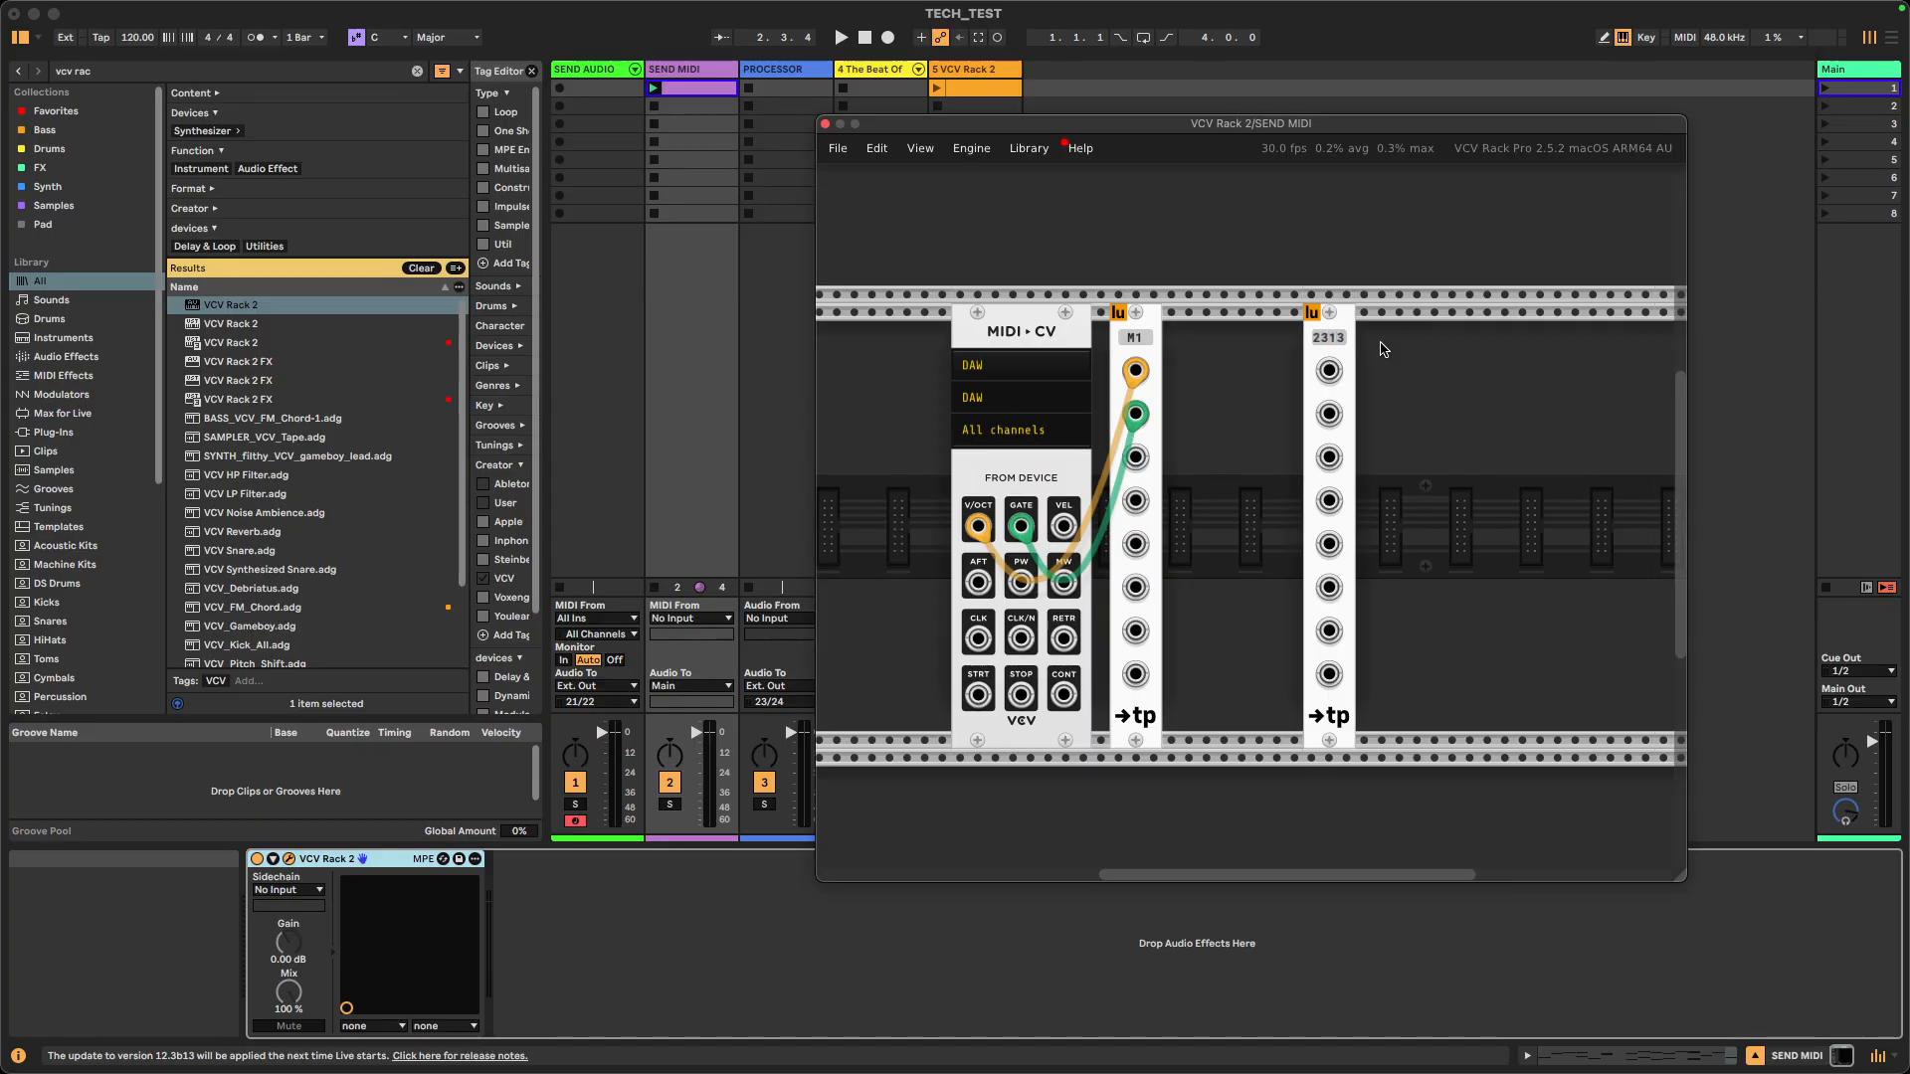
key("BackSpace")
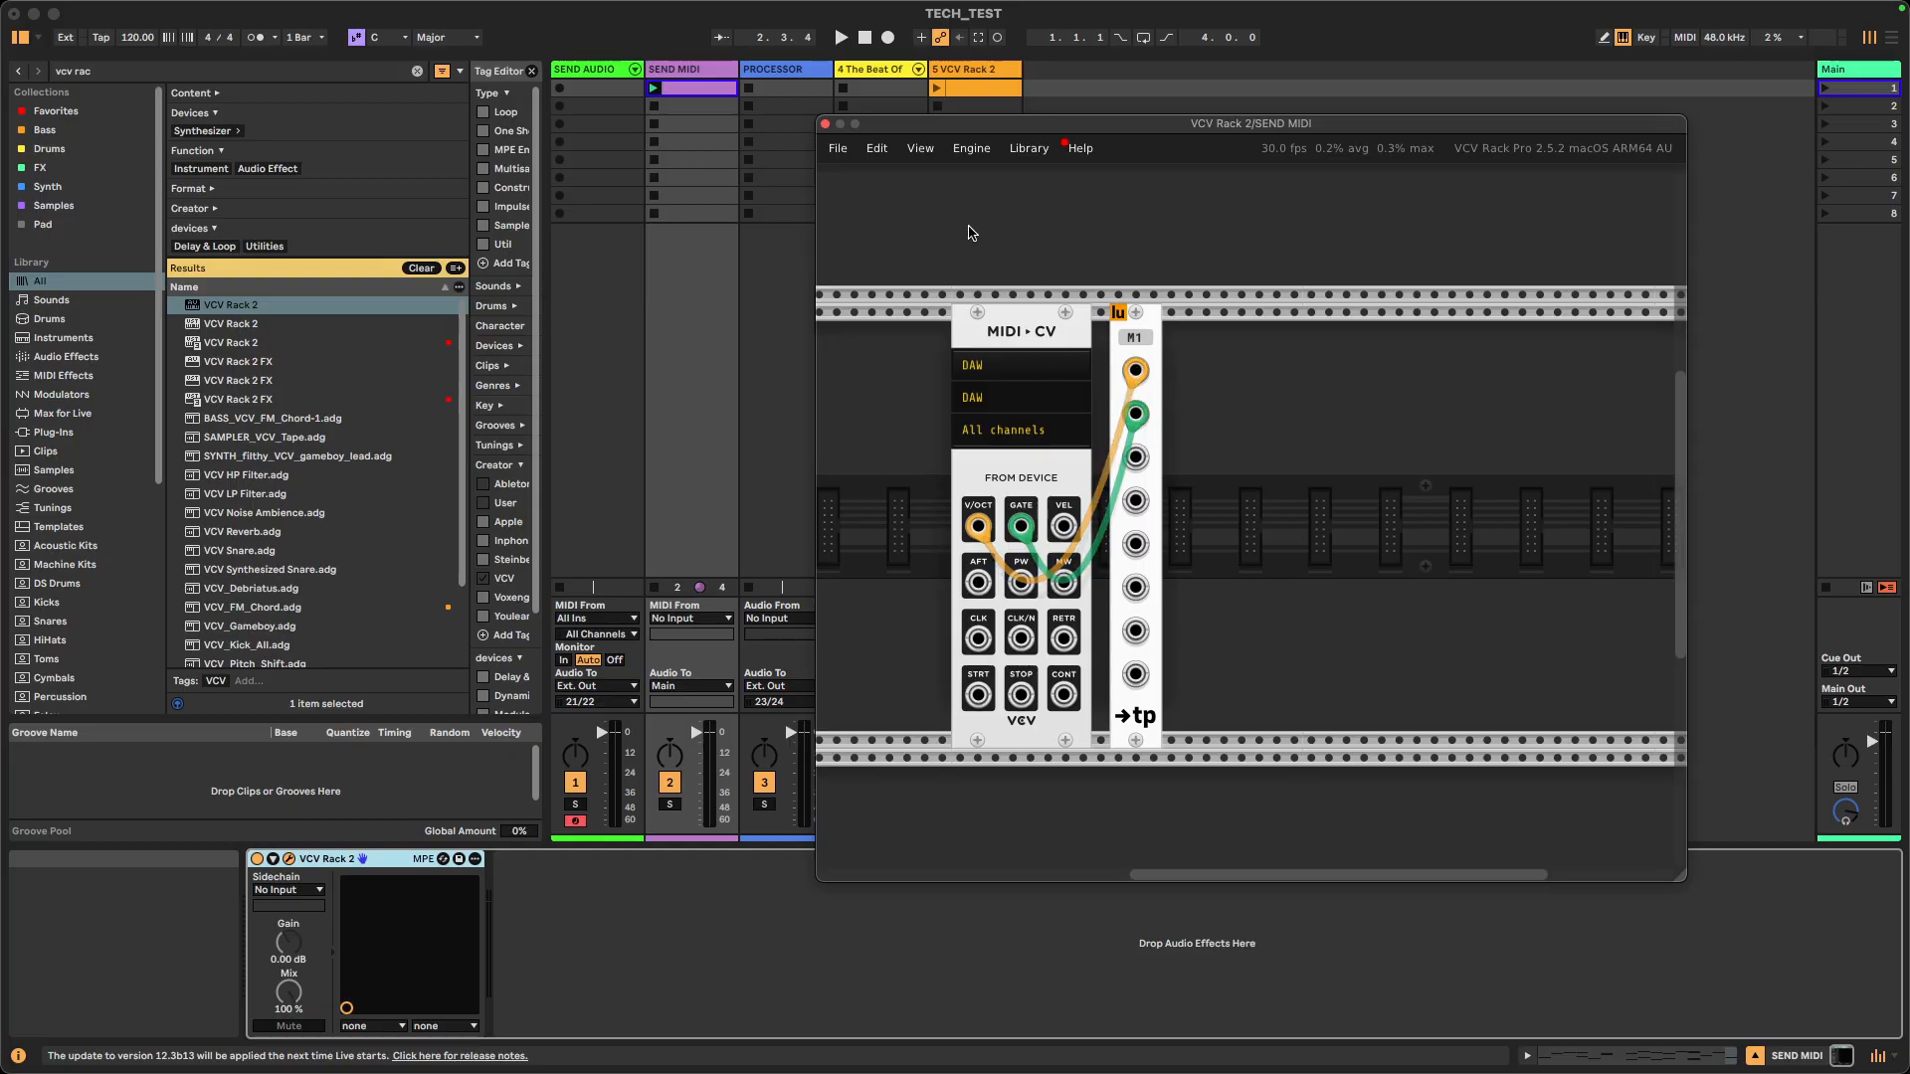
scroll(989, 268, "left", 2)
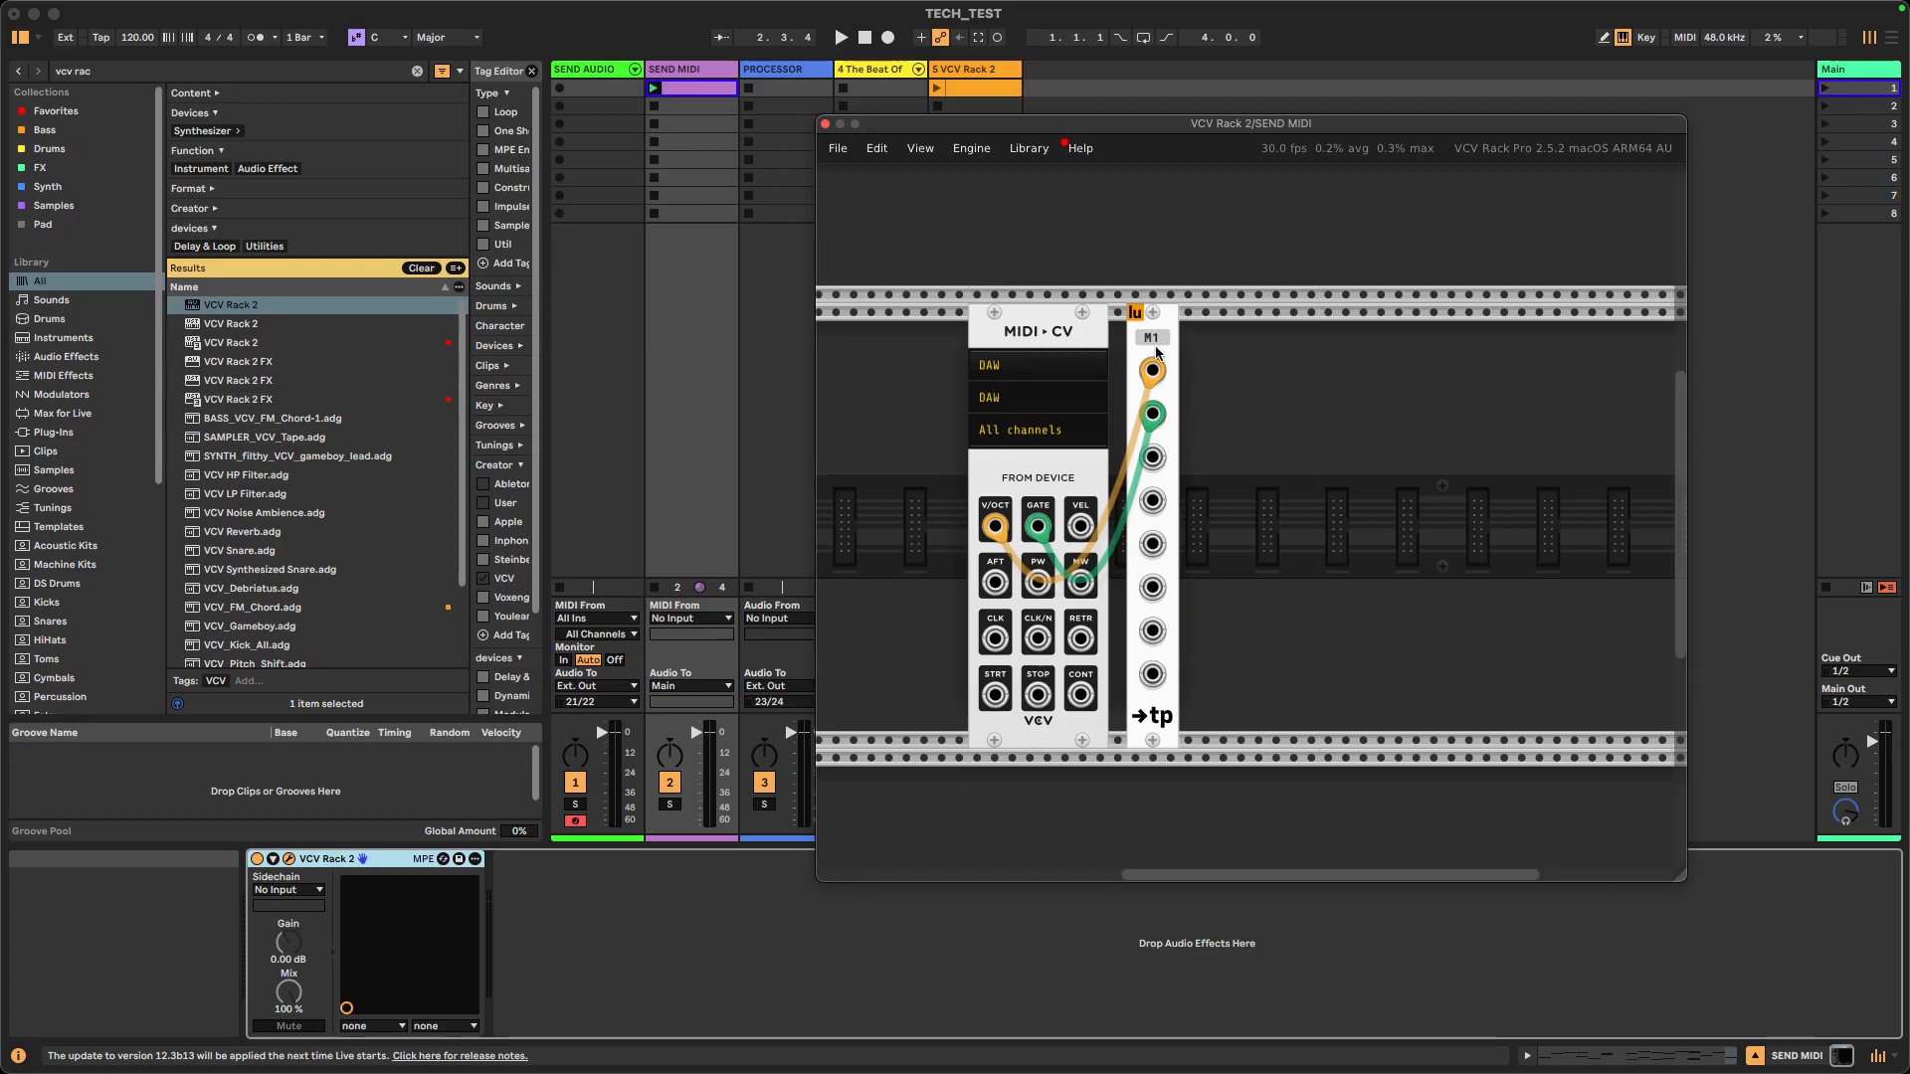
- Close the SEND MIDI rack window and open the VCV Rack 2 FX window of the PROCESSOR track
left_click(825, 123)
left_click(786, 88)
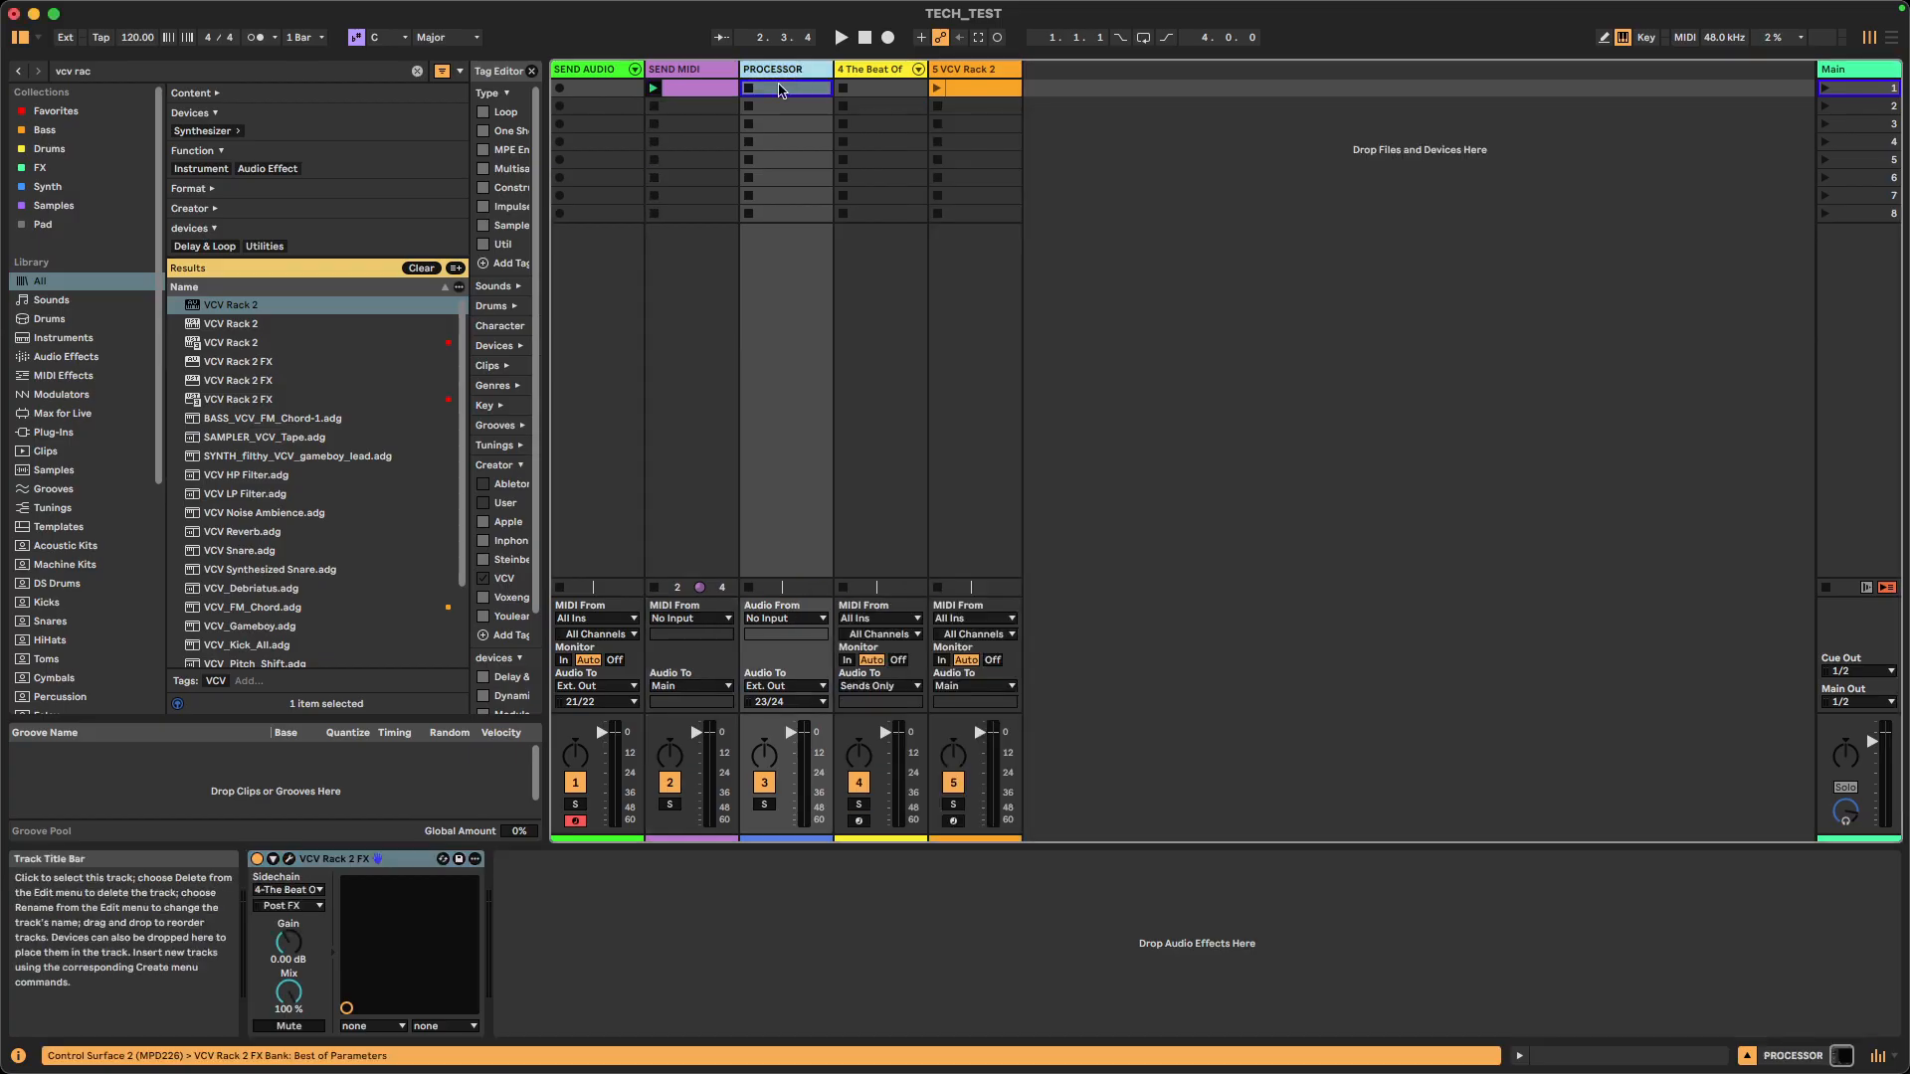
left_click(288, 861)
scroll(929, 593, "down", 3)
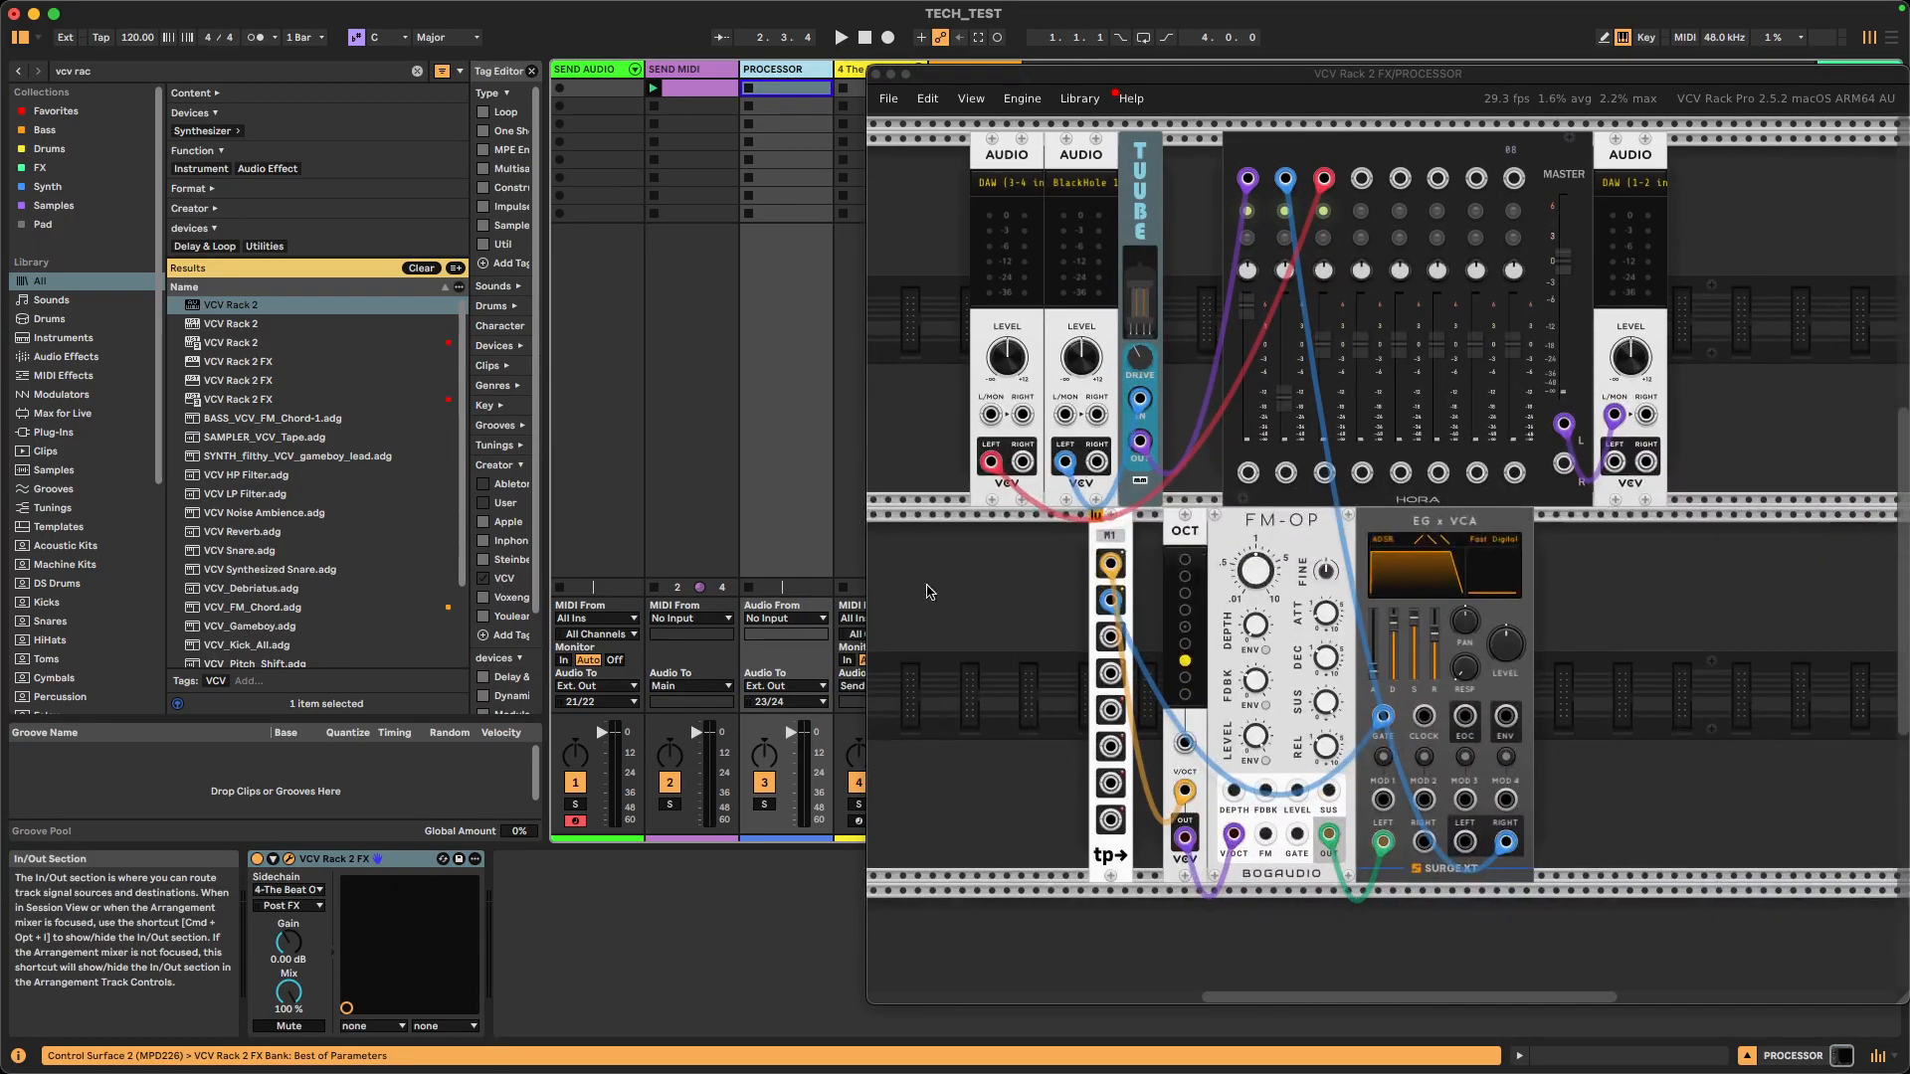
- Add a second Teleport Out module beside the M1 one in the PROCESSOR rack and delete it again
right_click(1049, 584)
type("teleport o")
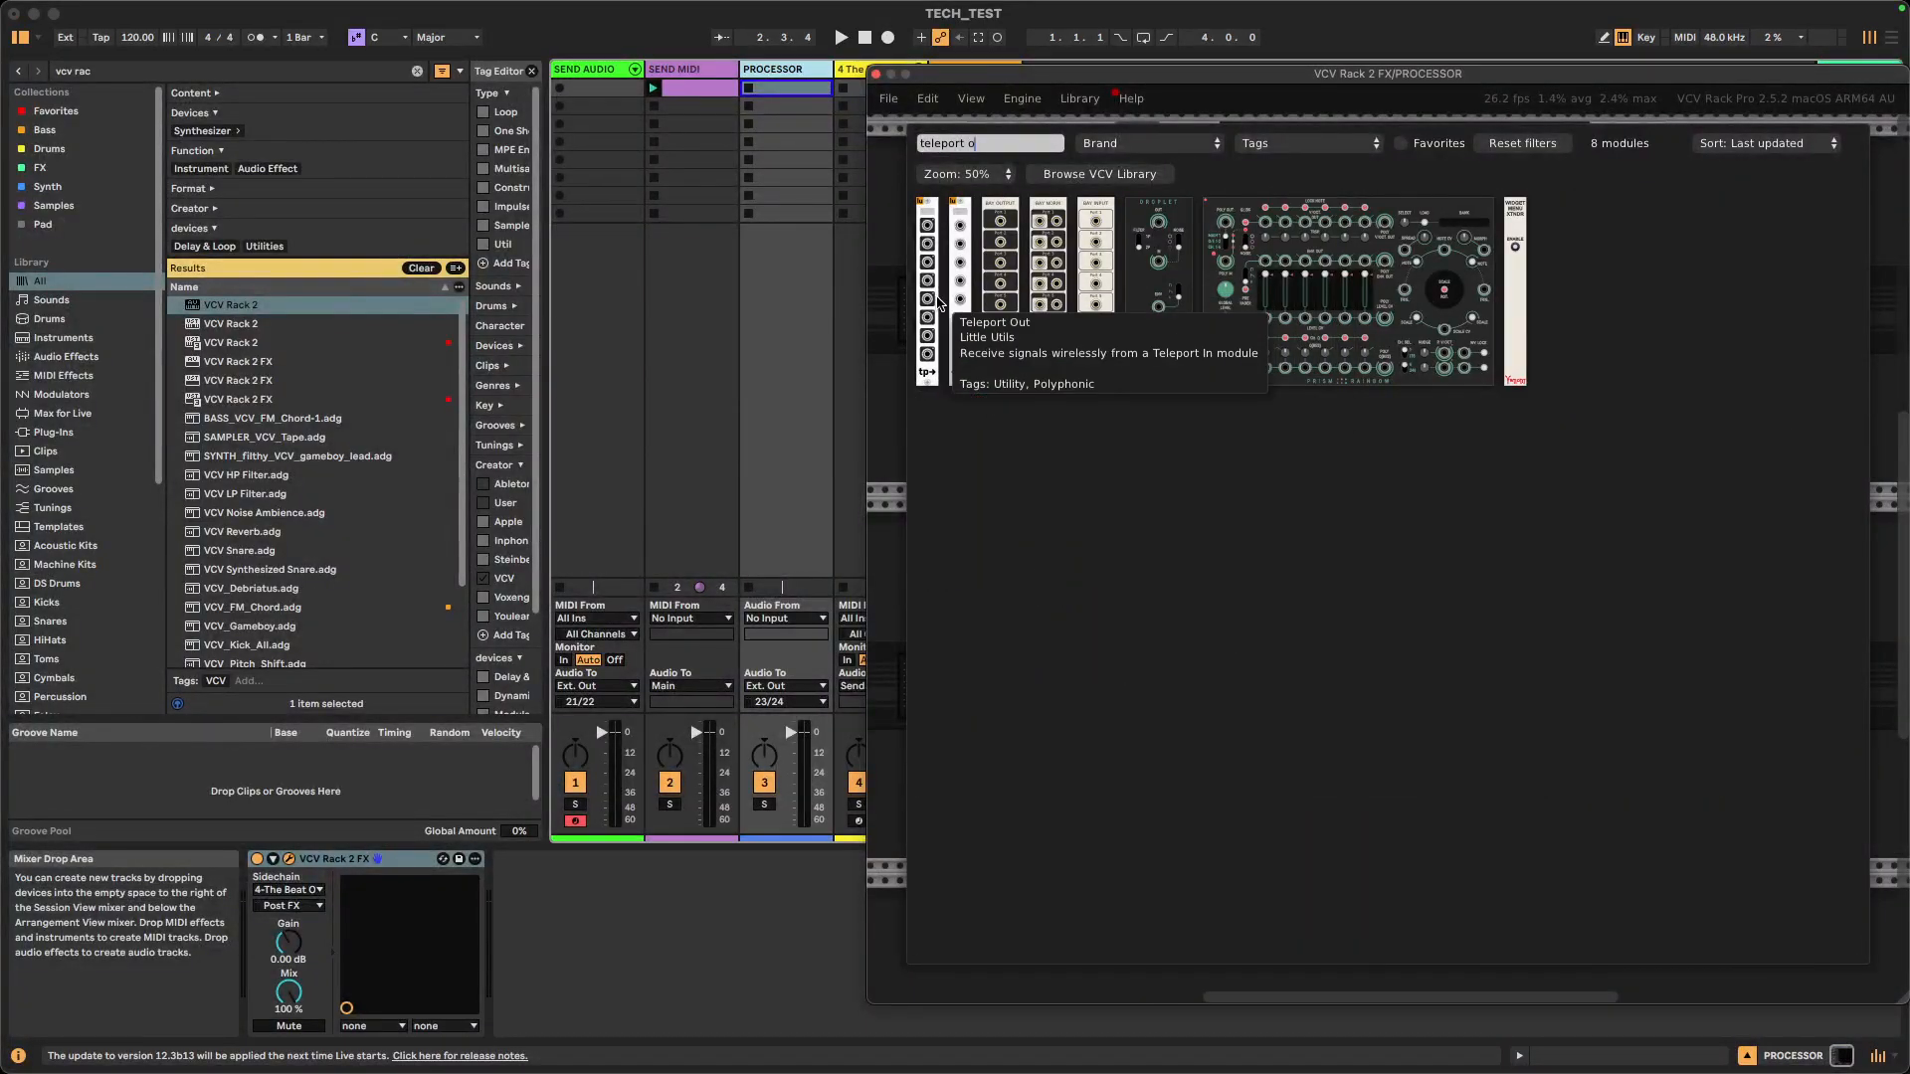
left_click(982, 281)
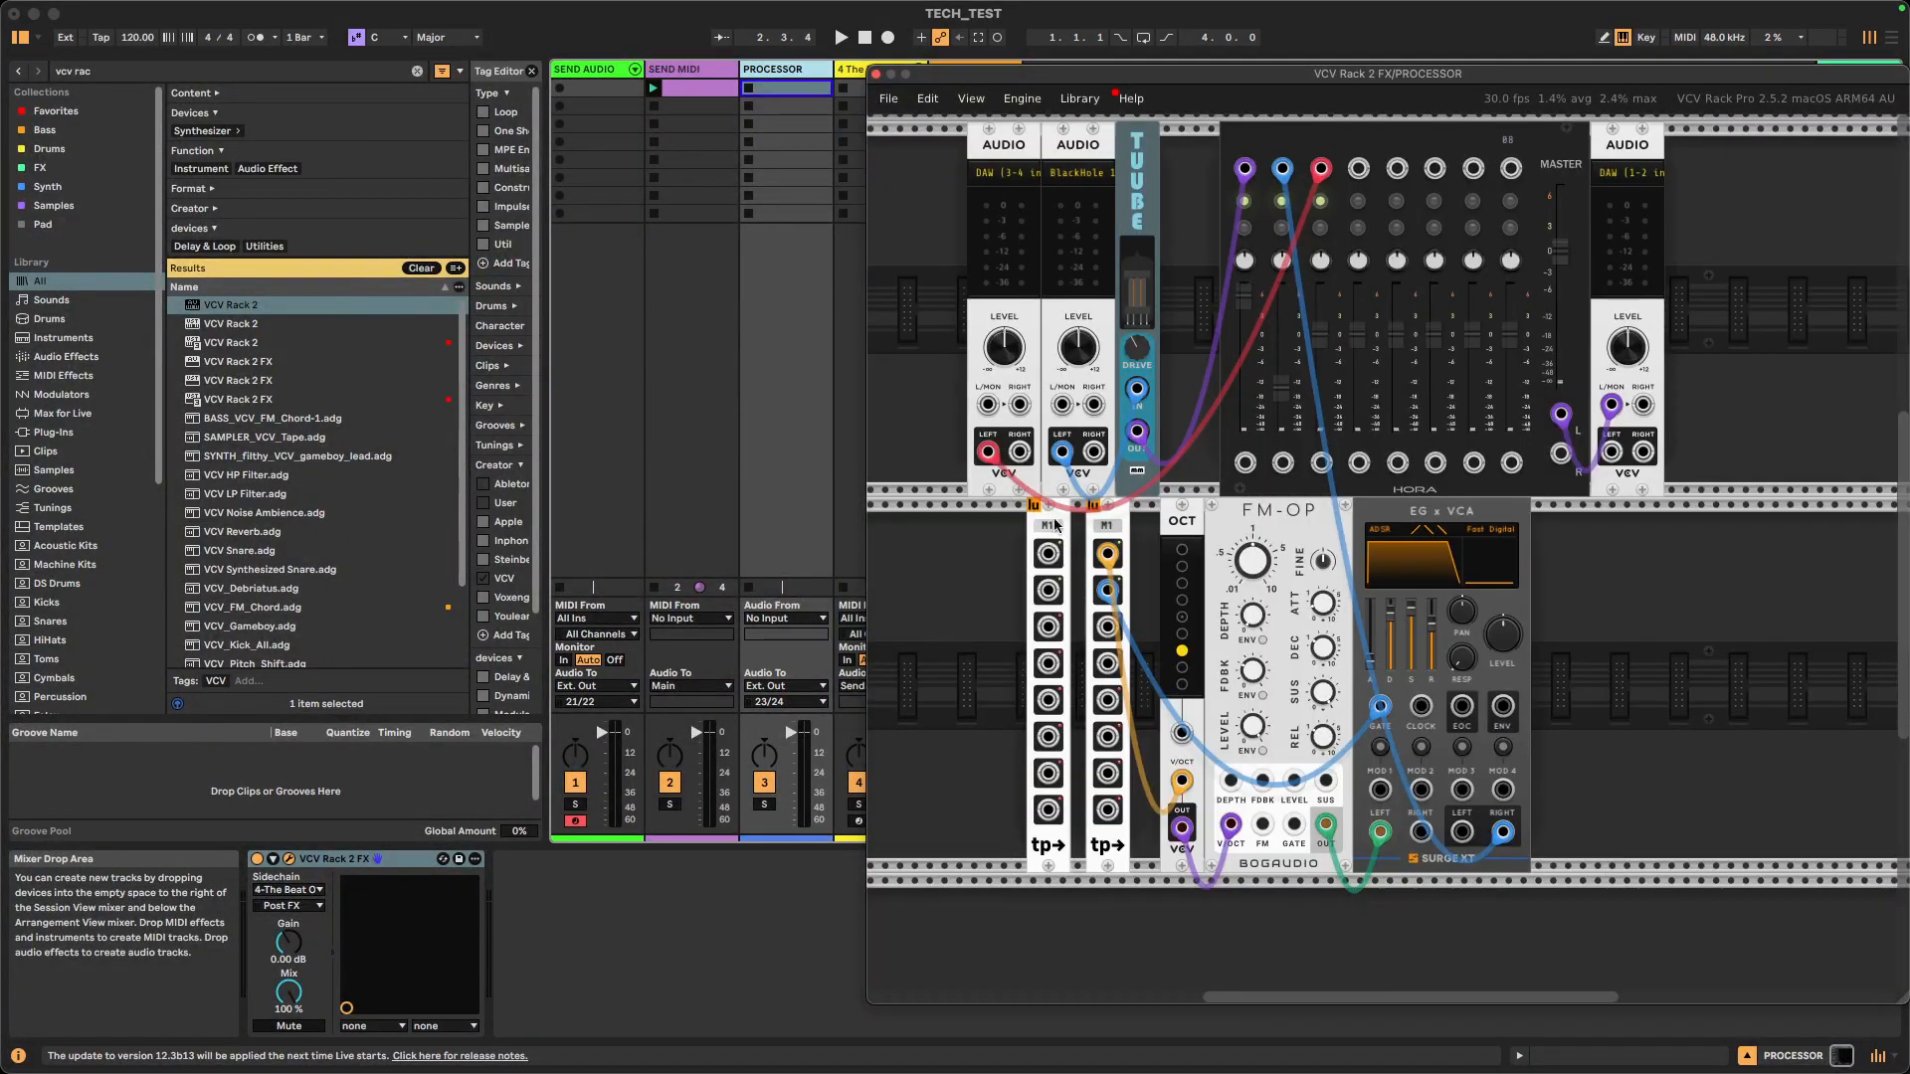
key("Delete")
- Examine the M1 Teleport Out's pitch and gate cables while playing the SEND MIDI clip, show the clip's notes, and stop playback
left_click_drag(1028, 689, 913, 657)
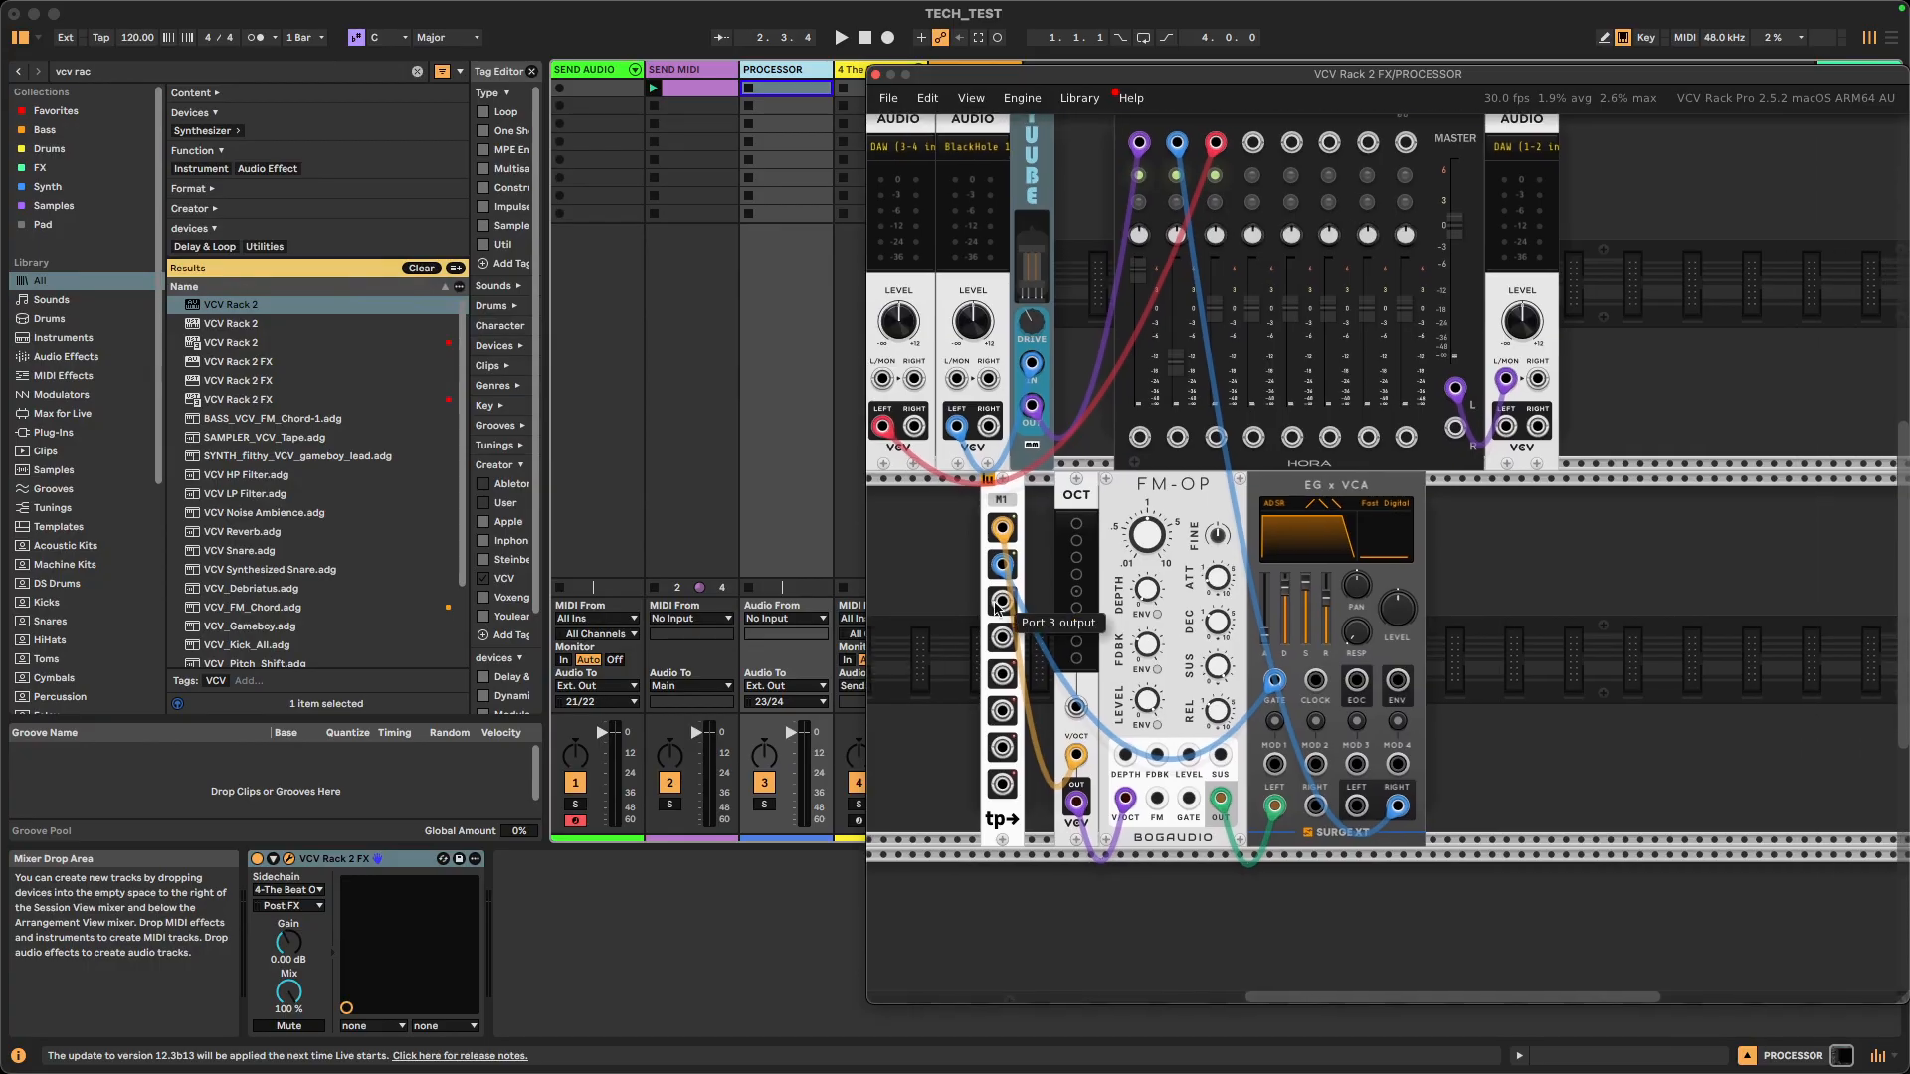
scroll(993, 597, "up", 3)
scroll(963, 601, "down", 2)
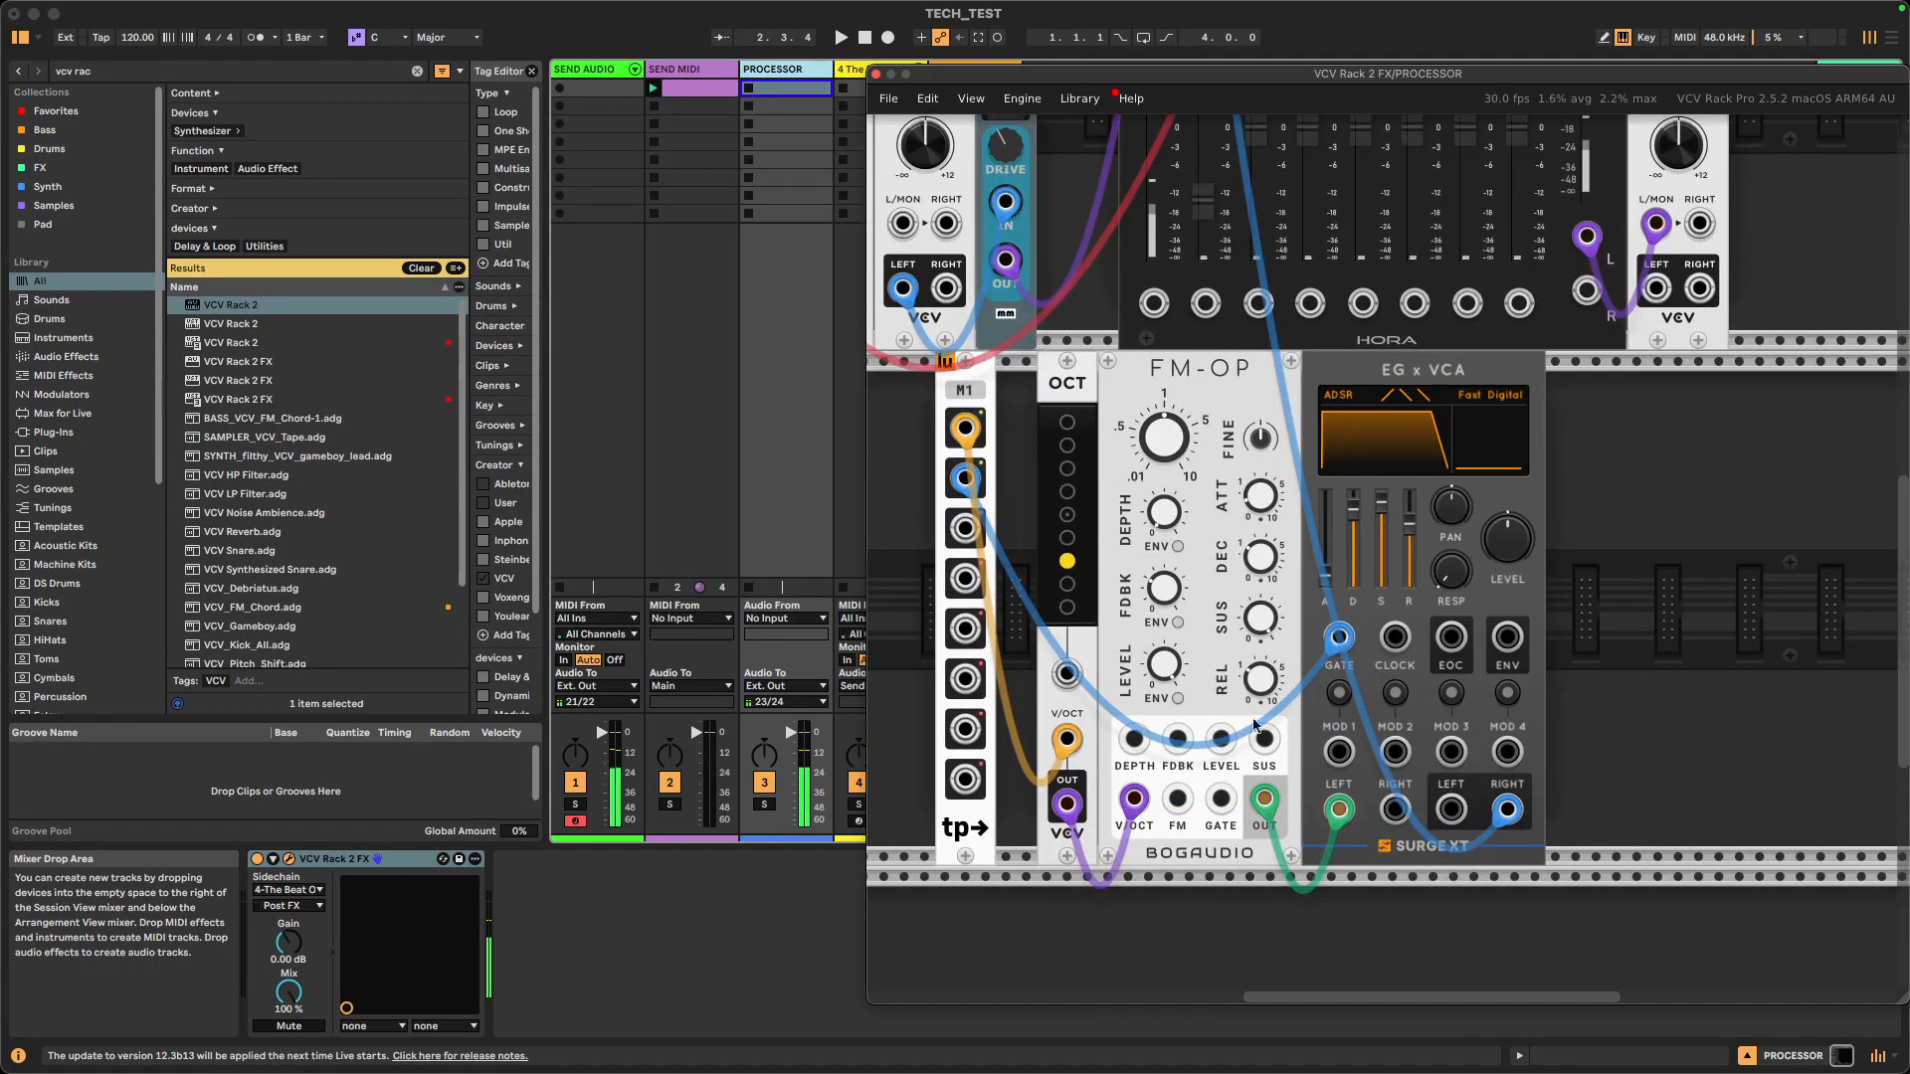
mouse_move(1378, 523)
mouse_move(1071, 738)
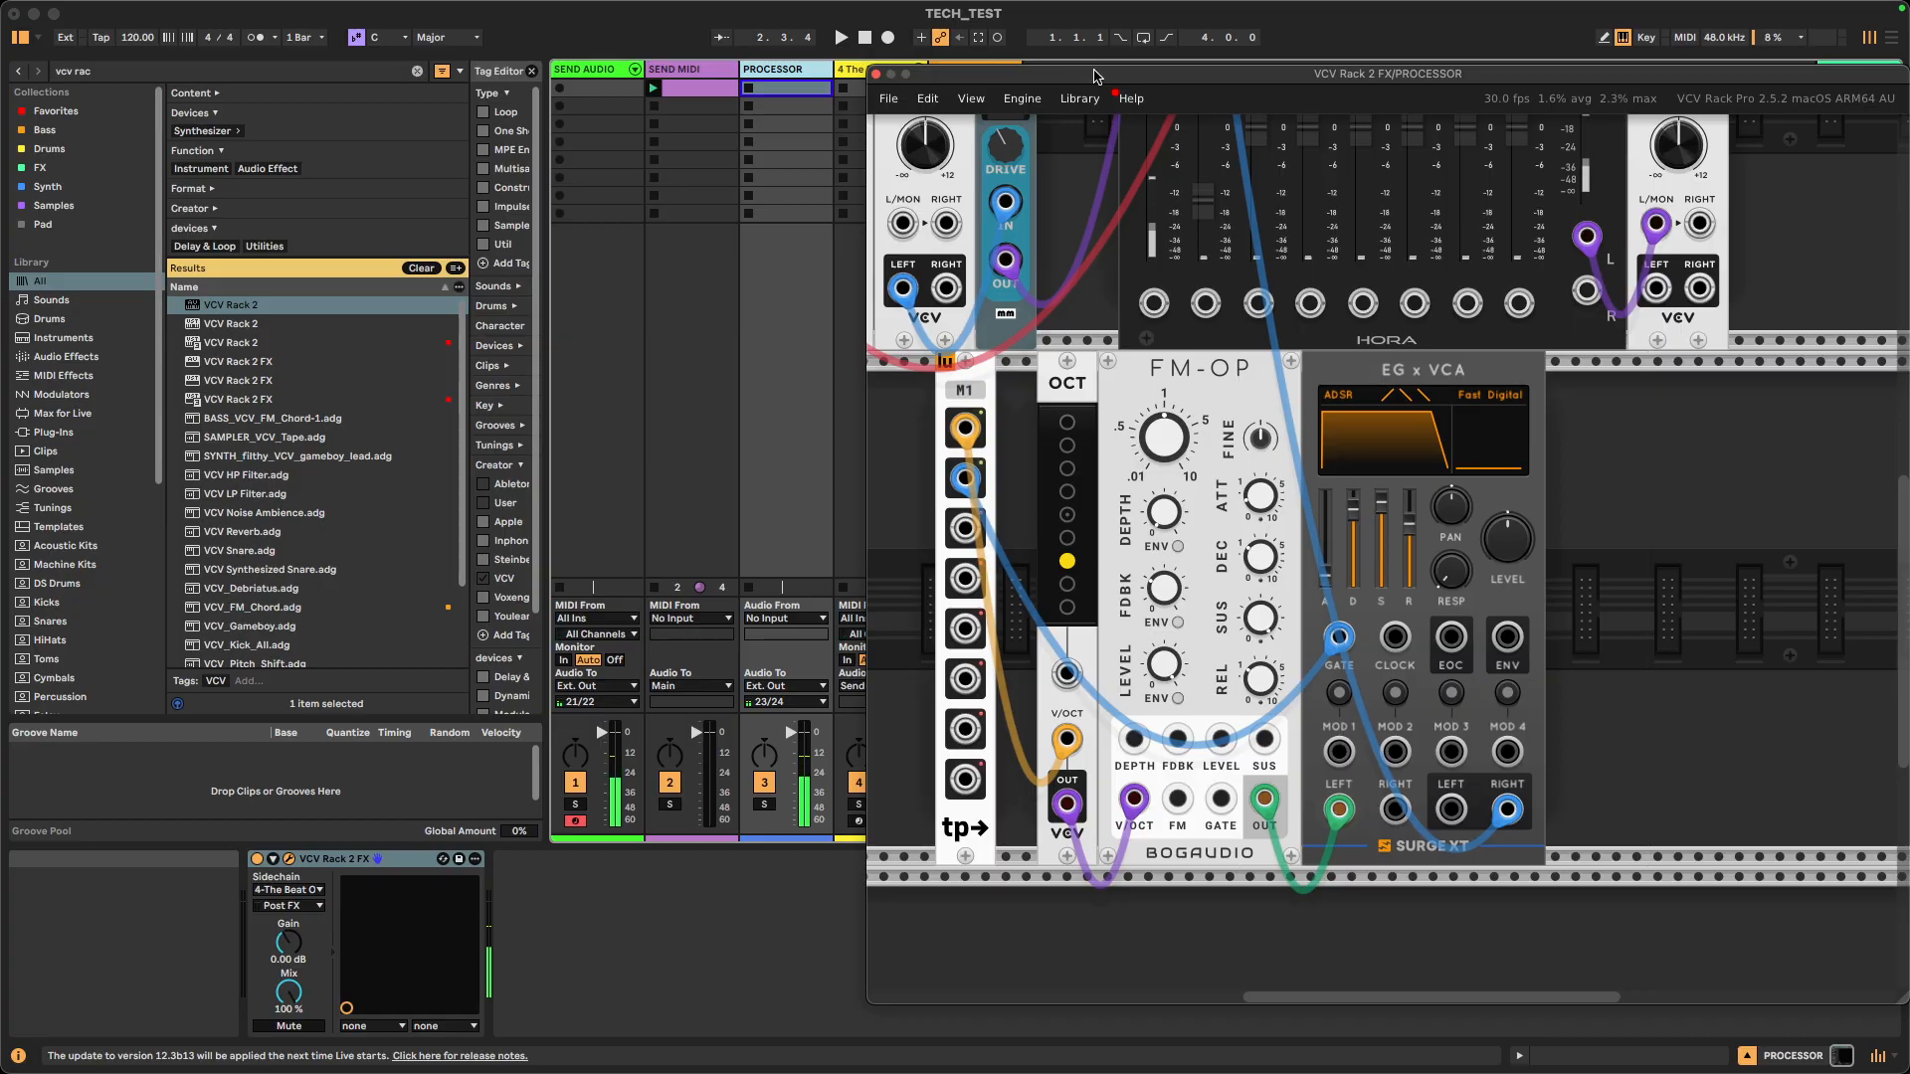
left_click(843, 41)
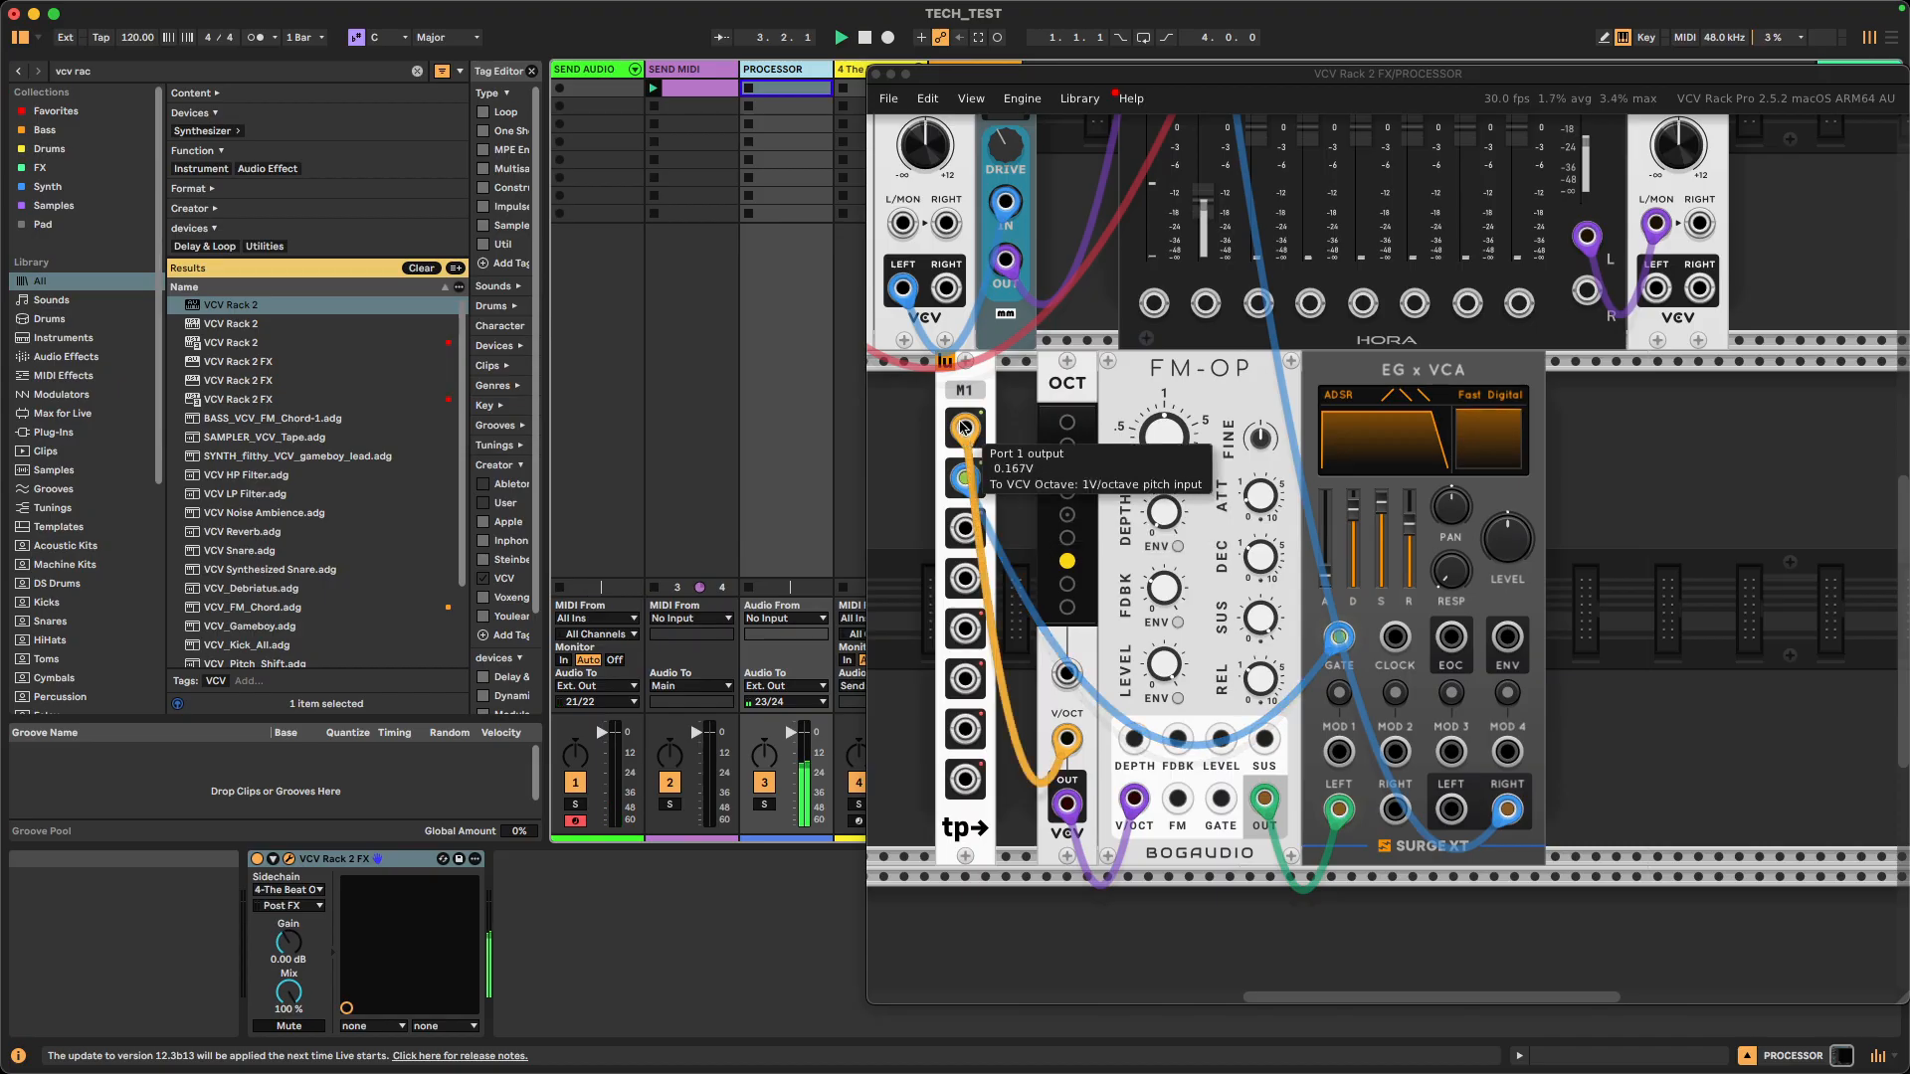
double_click(698, 89)
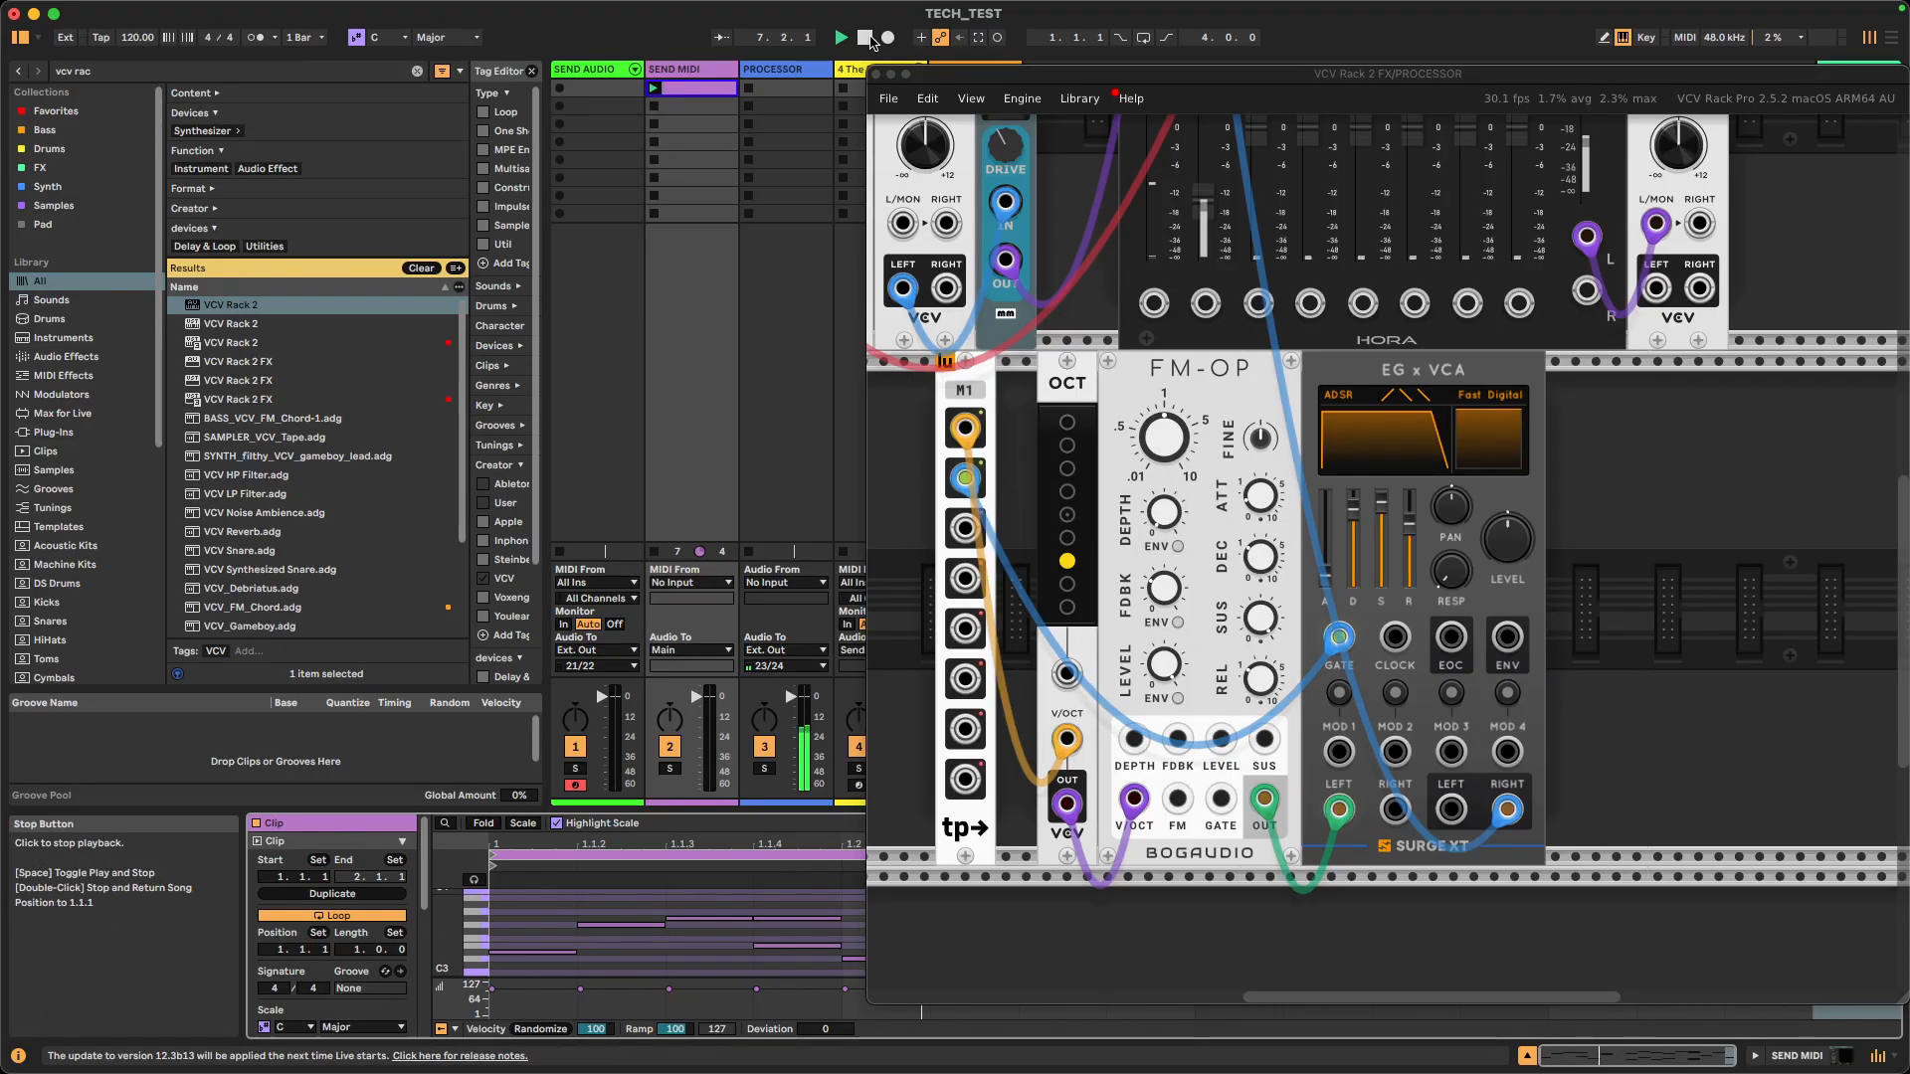
left_click(868, 38)
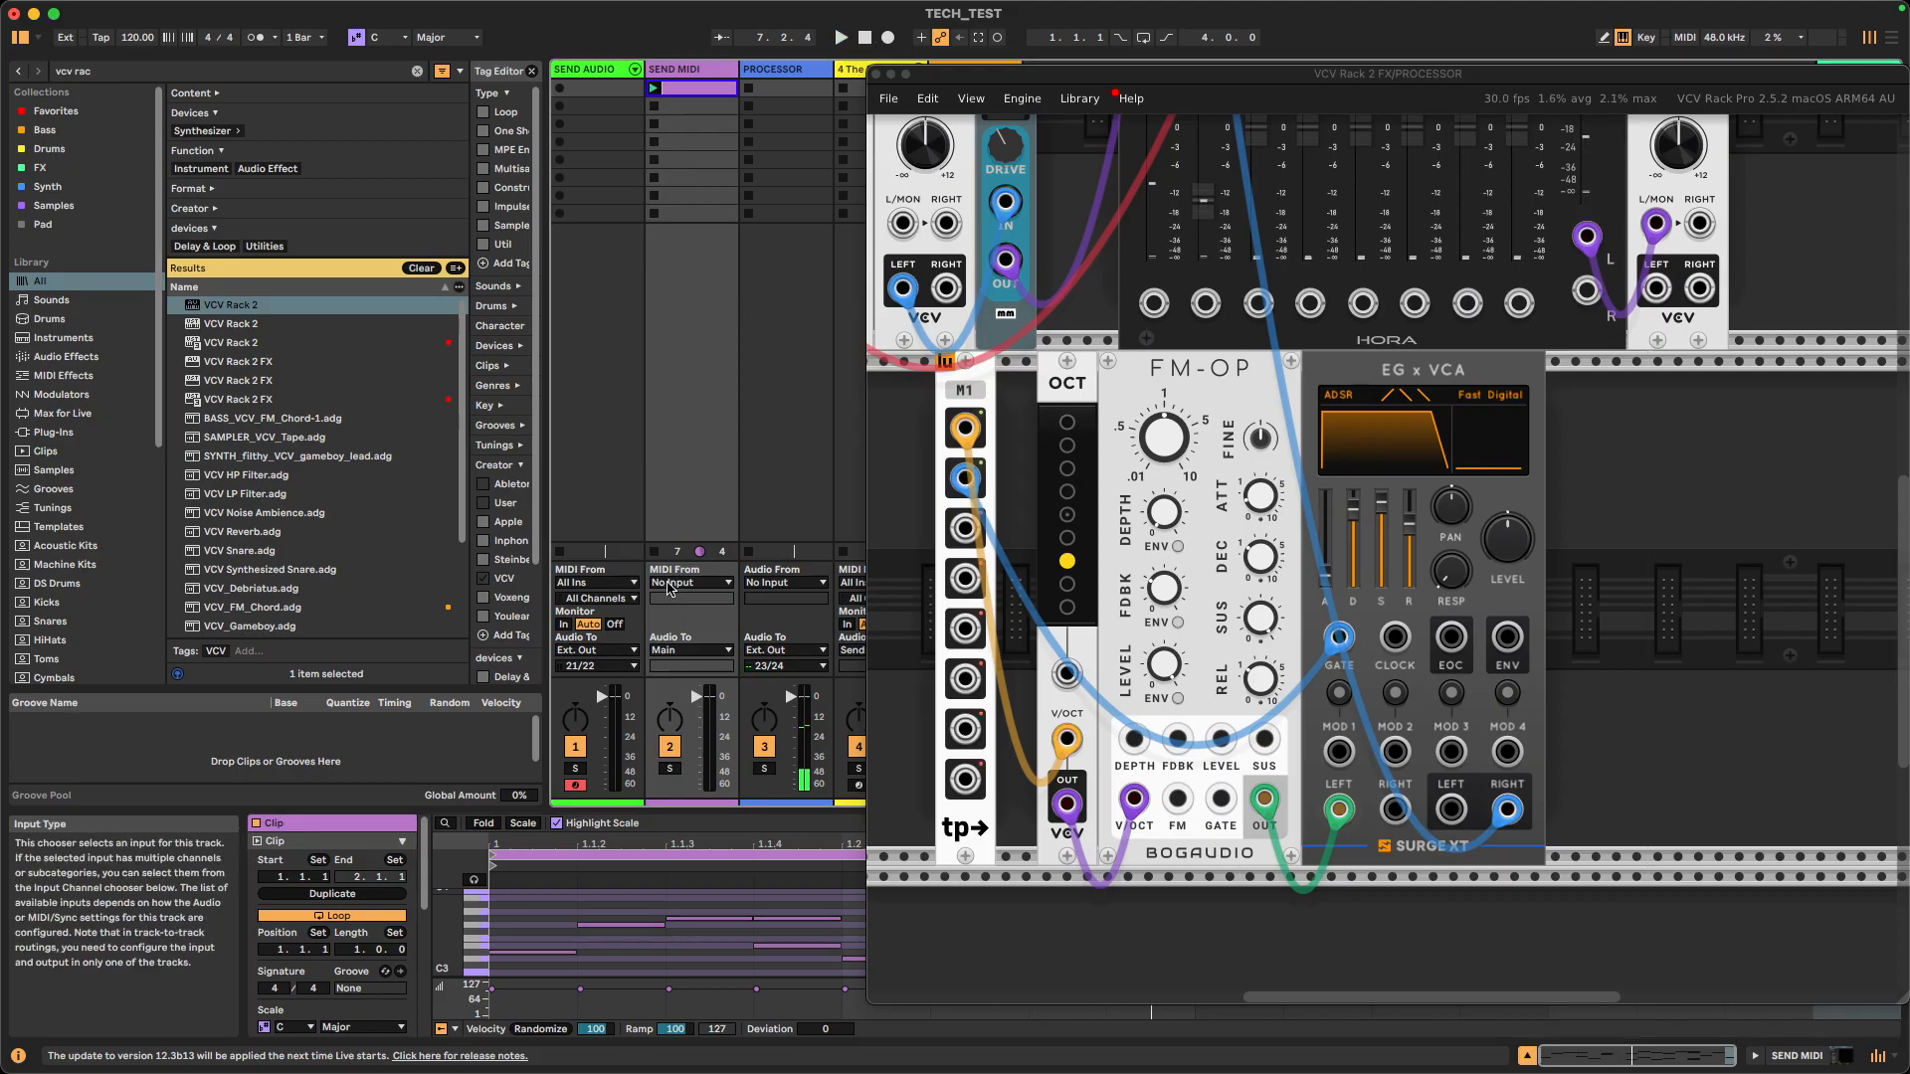
- Set the SEND MIDI track's MIDI input to All Ins and arm the track for recording
left_click(668, 588)
left_click(588, 764)
left_click(669, 787)
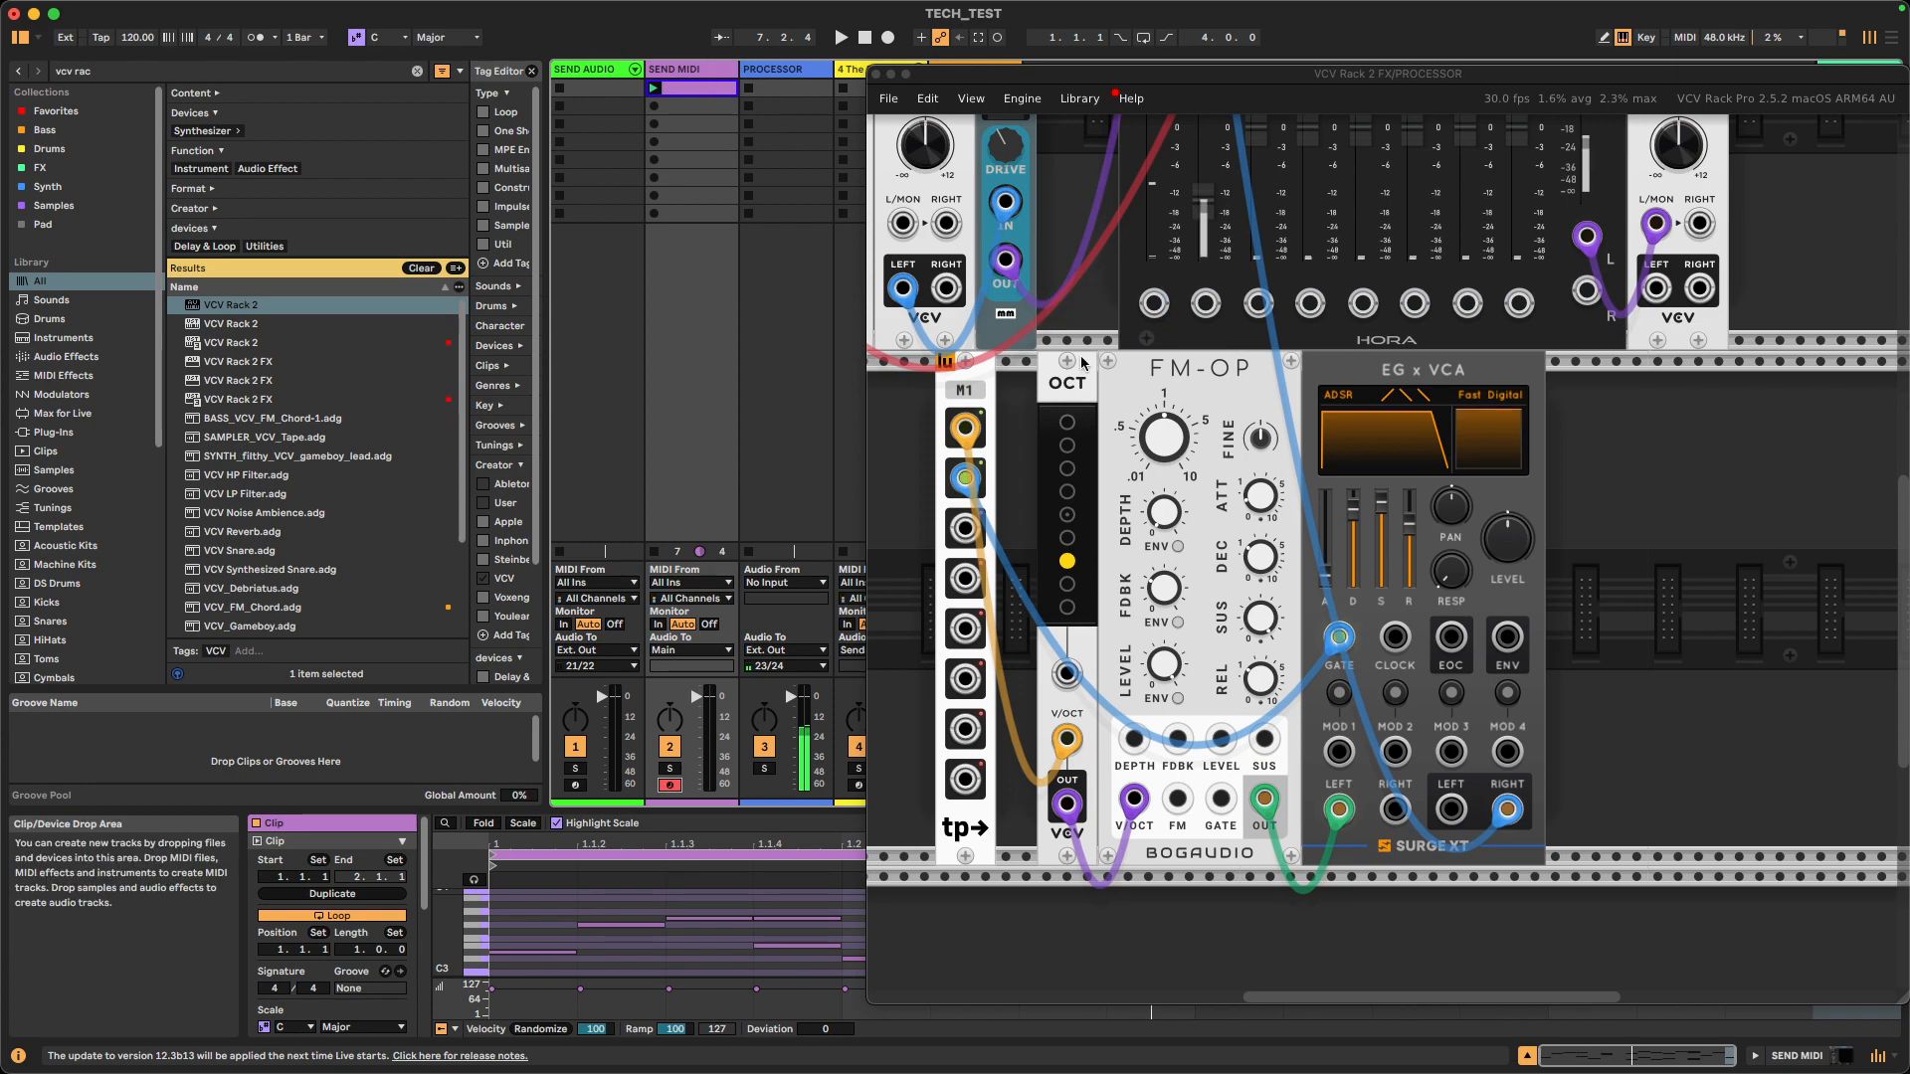
- Shift the PROCESSOR rack window clear of the tracks and move the M1 Teleport Out module flush against the OCT module
scroll(1636, 570, "up", 2)
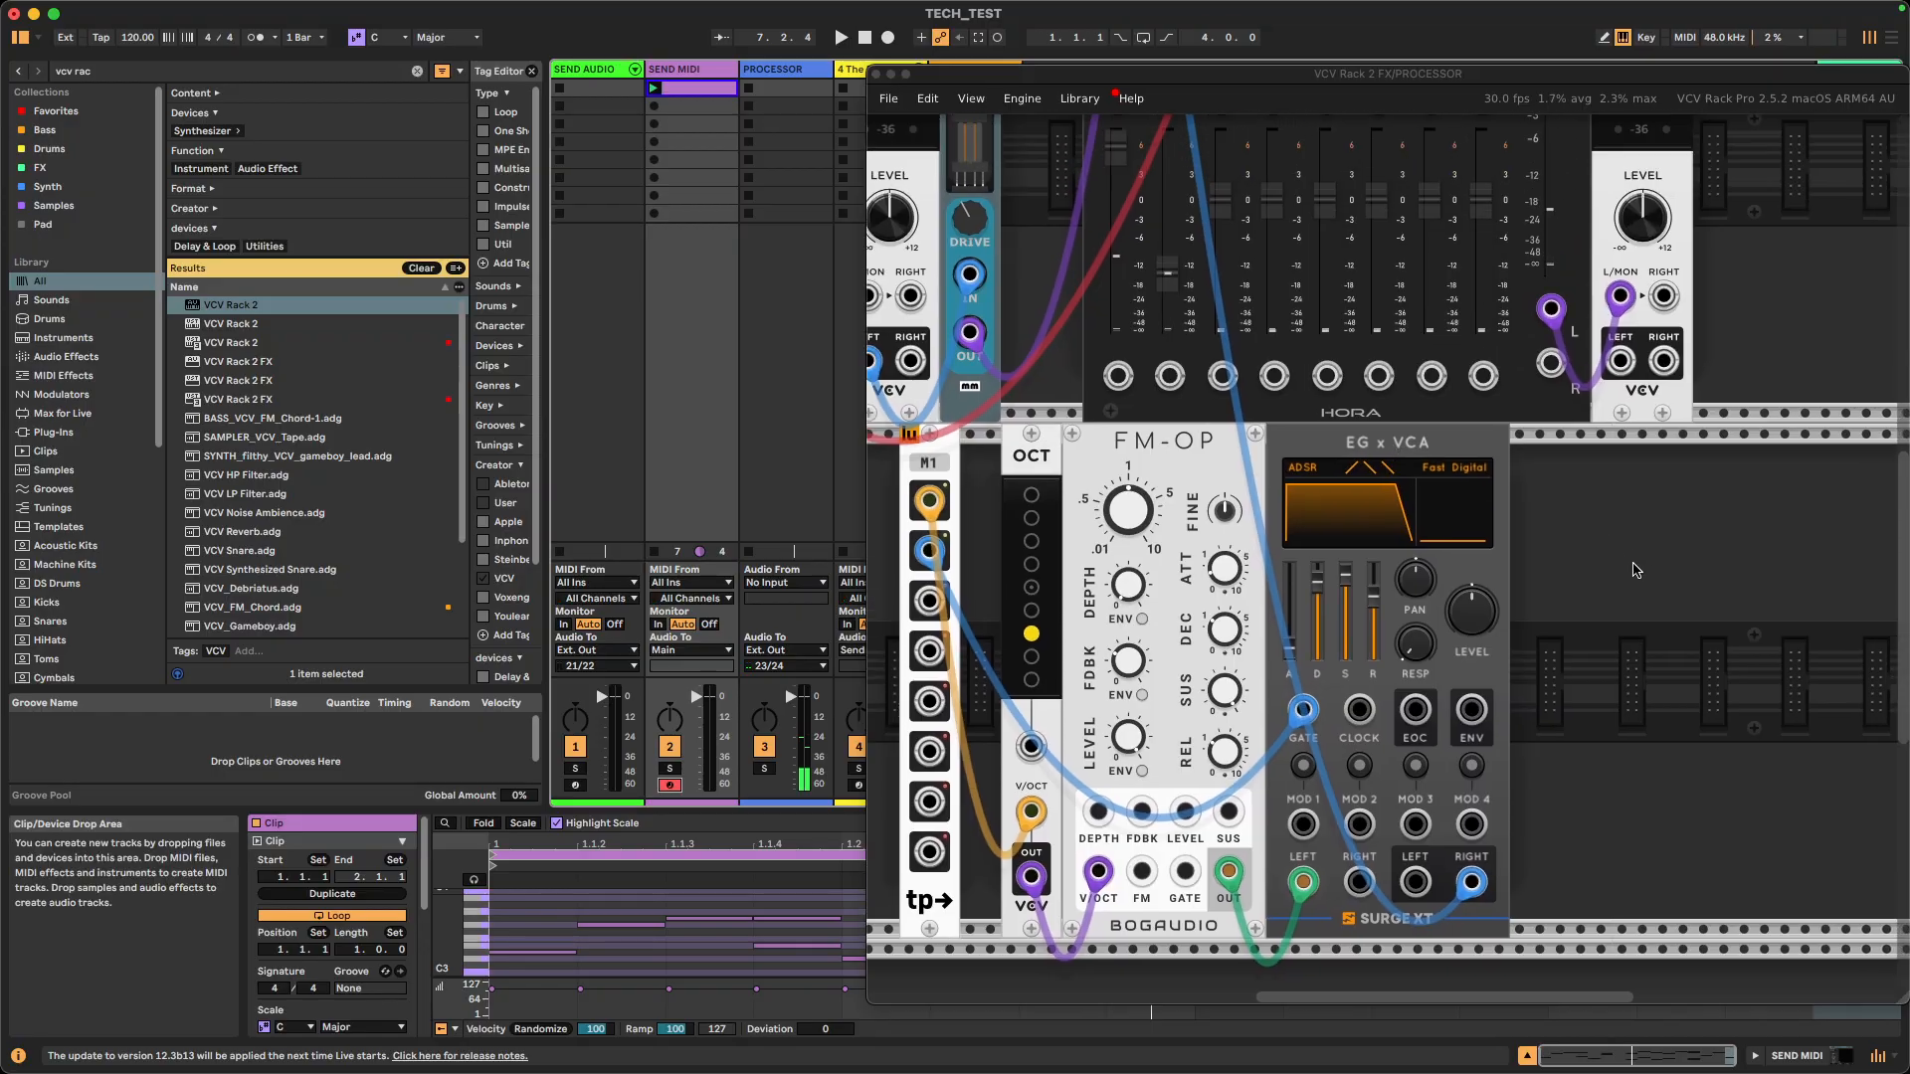
scroll(1621, 537, "down", 5)
scroll(1612, 517, "up", 3)
scroll(1602, 458, "down", 4)
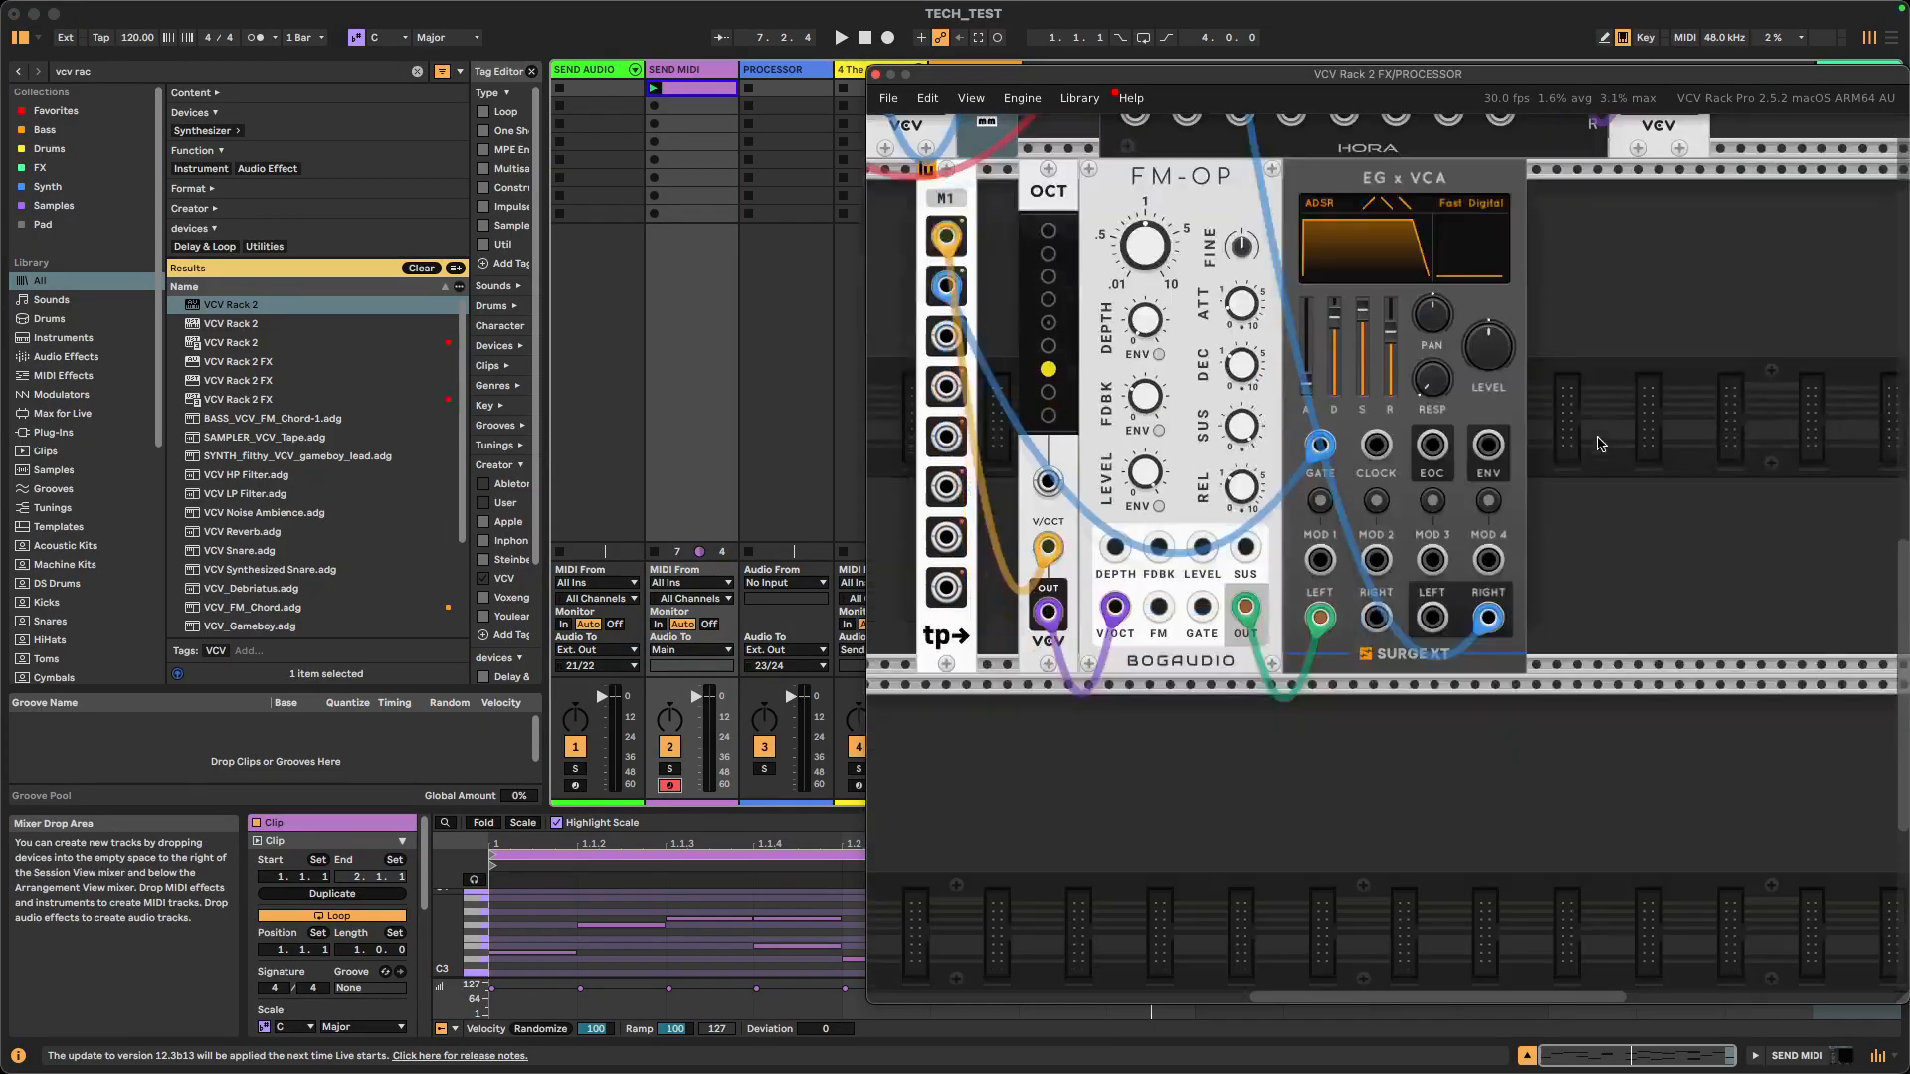
scroll(1599, 433, "down", 5)
left_click_drag(1598, 432, 1543, 680)
scroll(1520, 607, "up", 1)
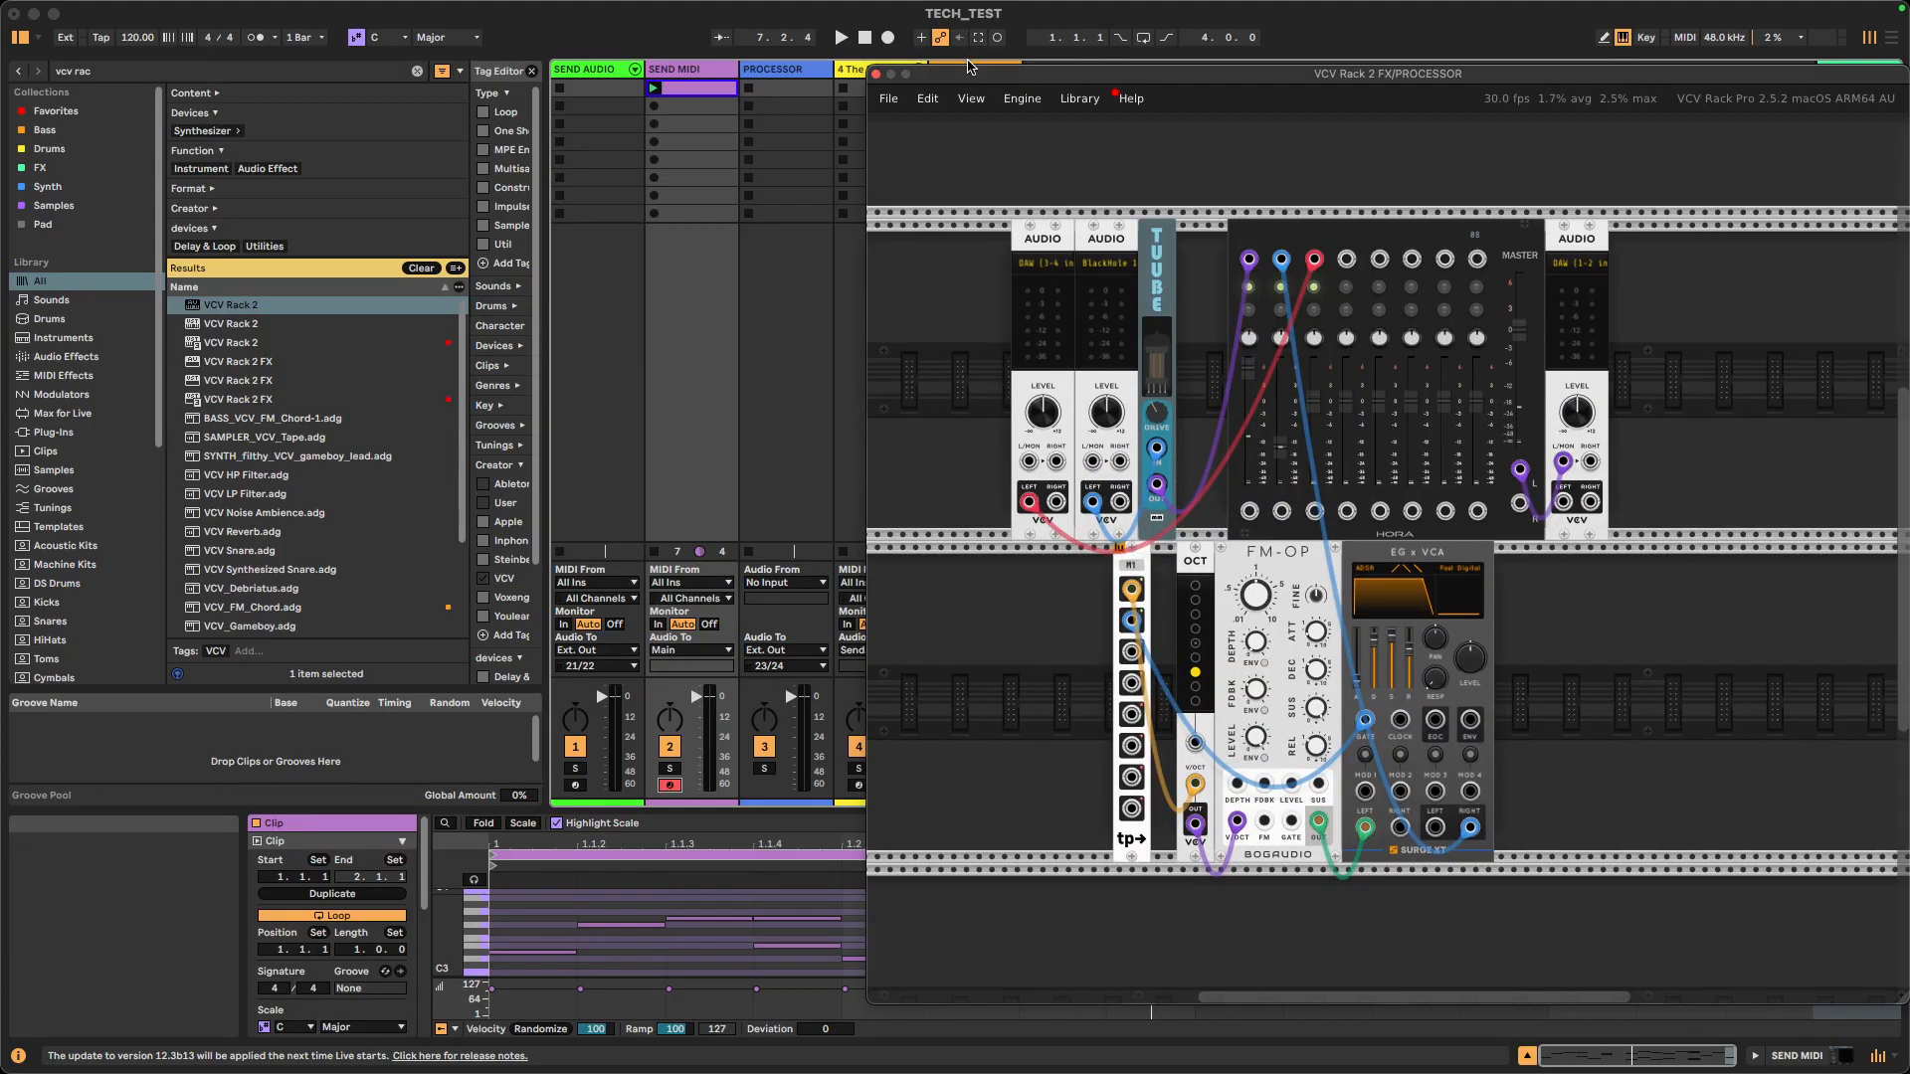
left_click_drag(970, 67, 1279, 117)
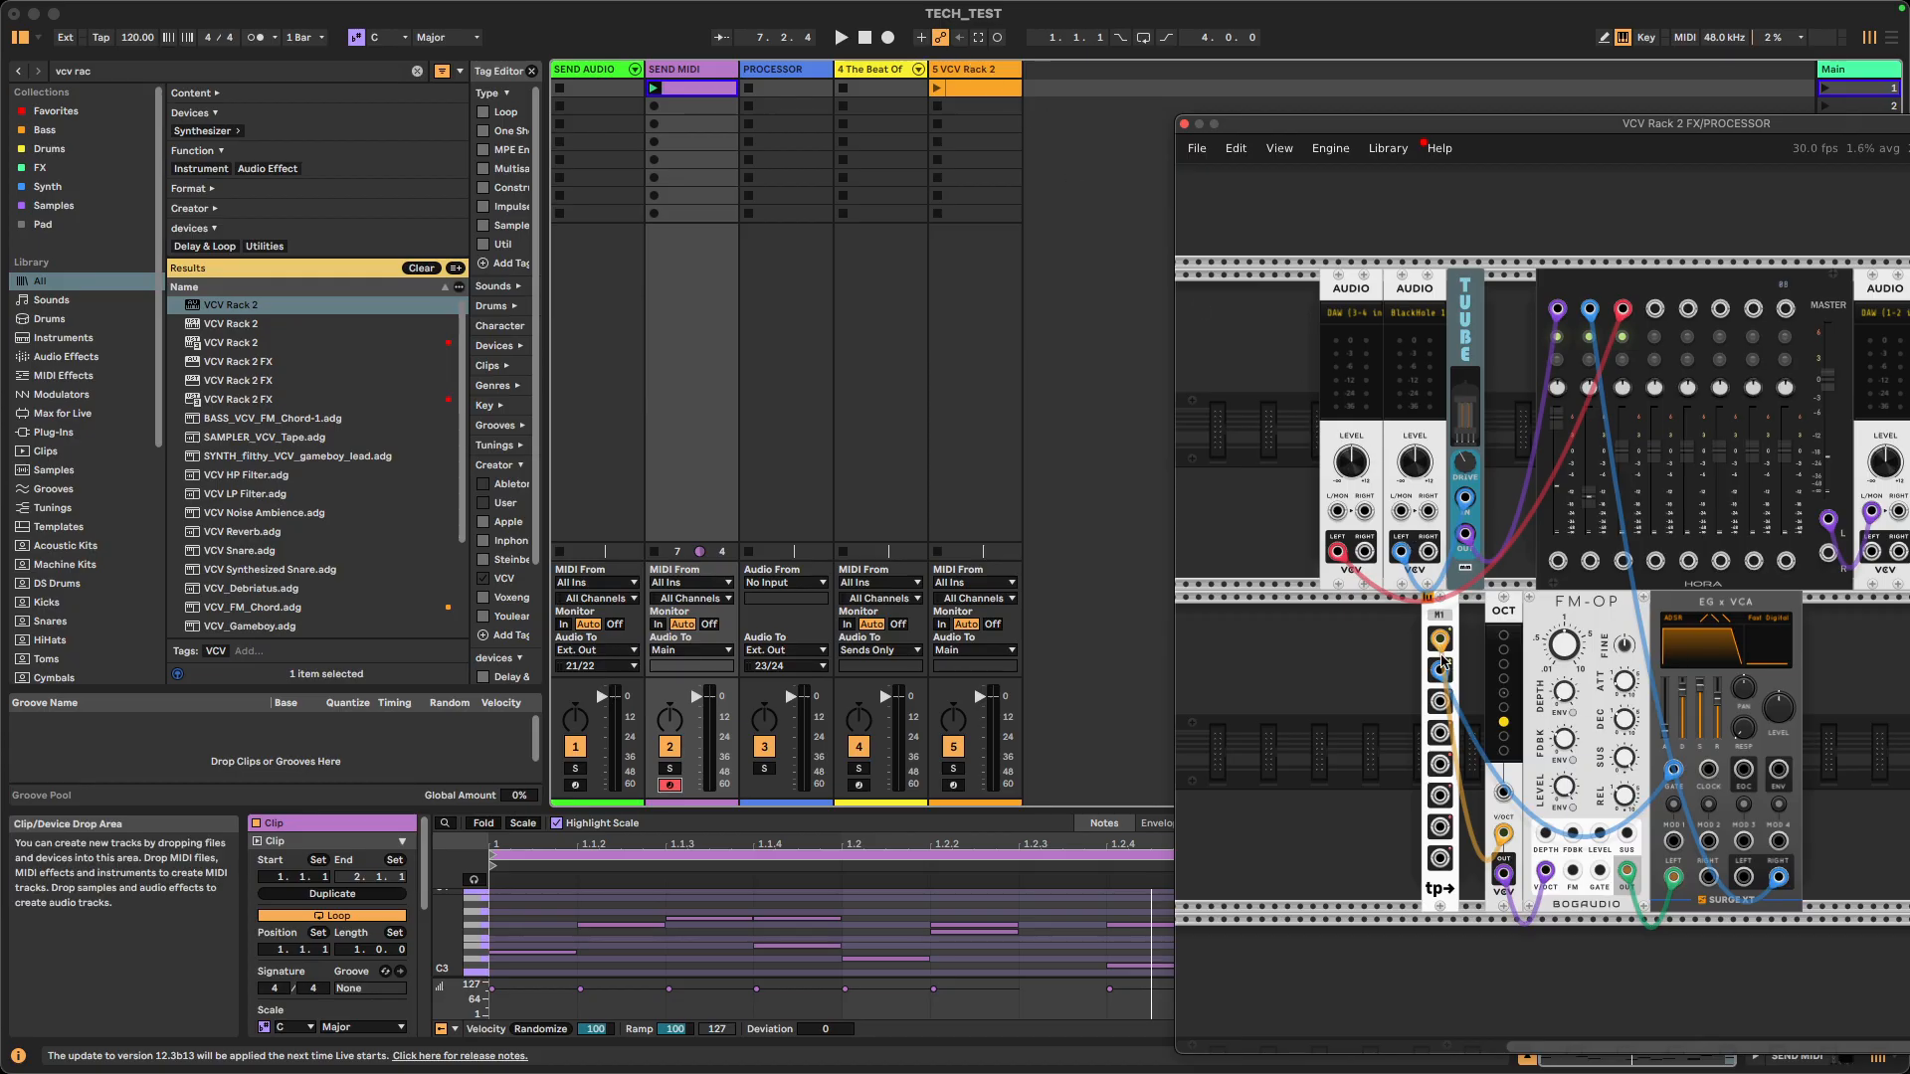
left_click_drag(1450, 609, 1476, 609)
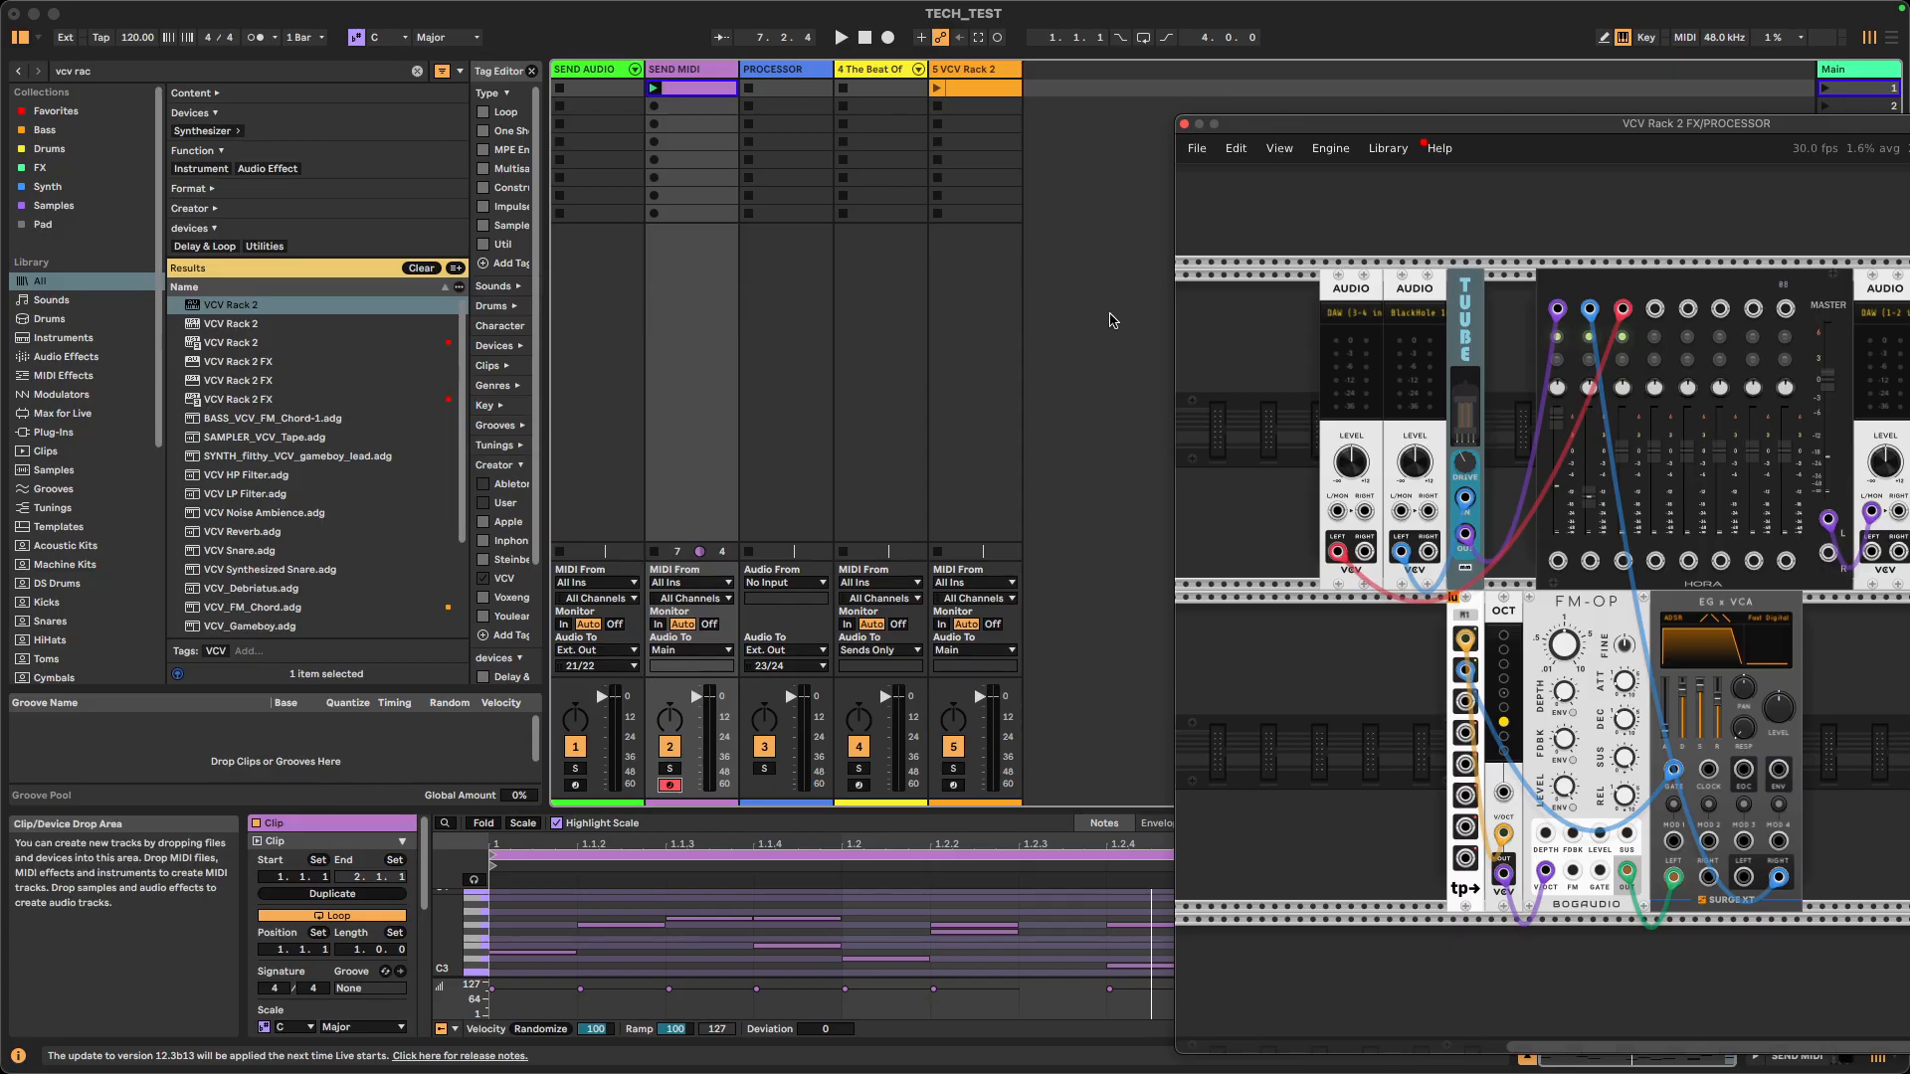
- Review the five tracks by selecting each in turn, from SEND AUDIO through 5 VCV Rack 2, and repeat the pass
left_click(597, 70)
left_click(684, 72)
left_click(767, 72)
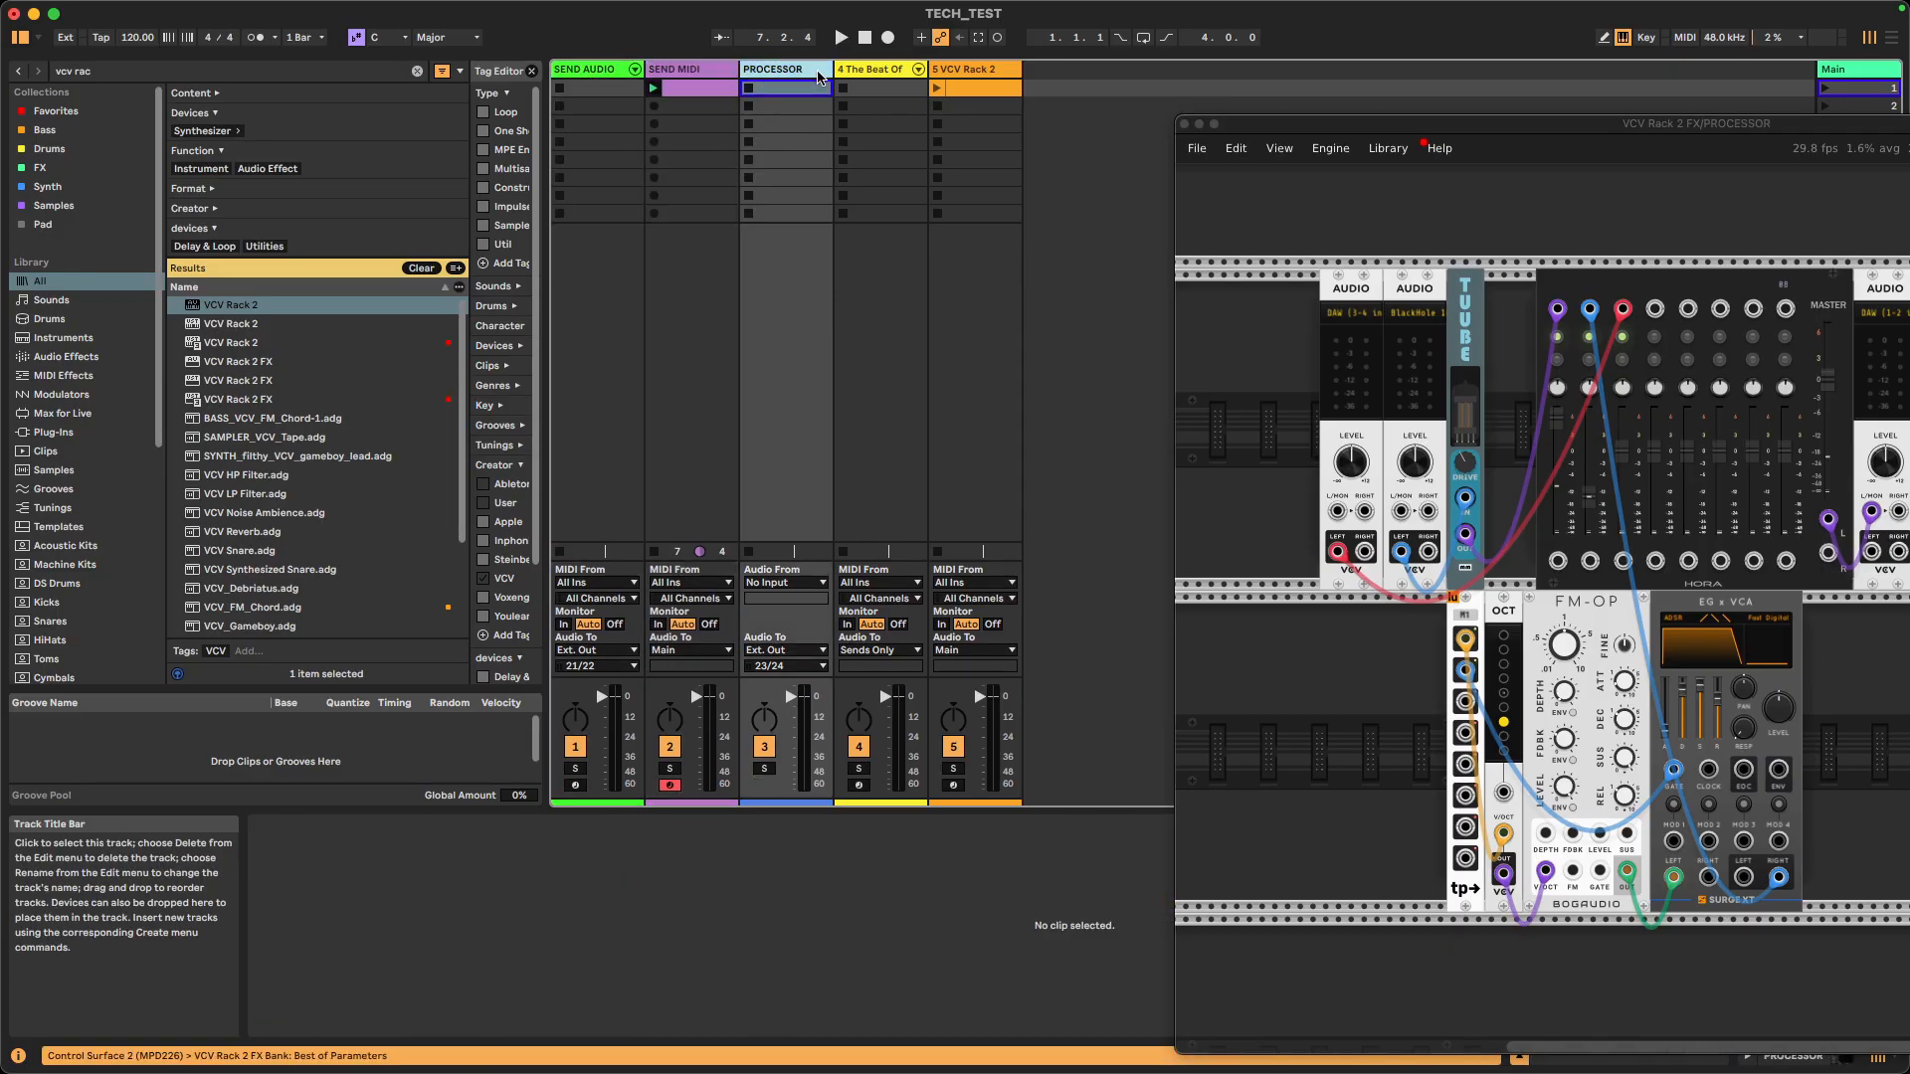
left_click(899, 72)
left_click(988, 71)
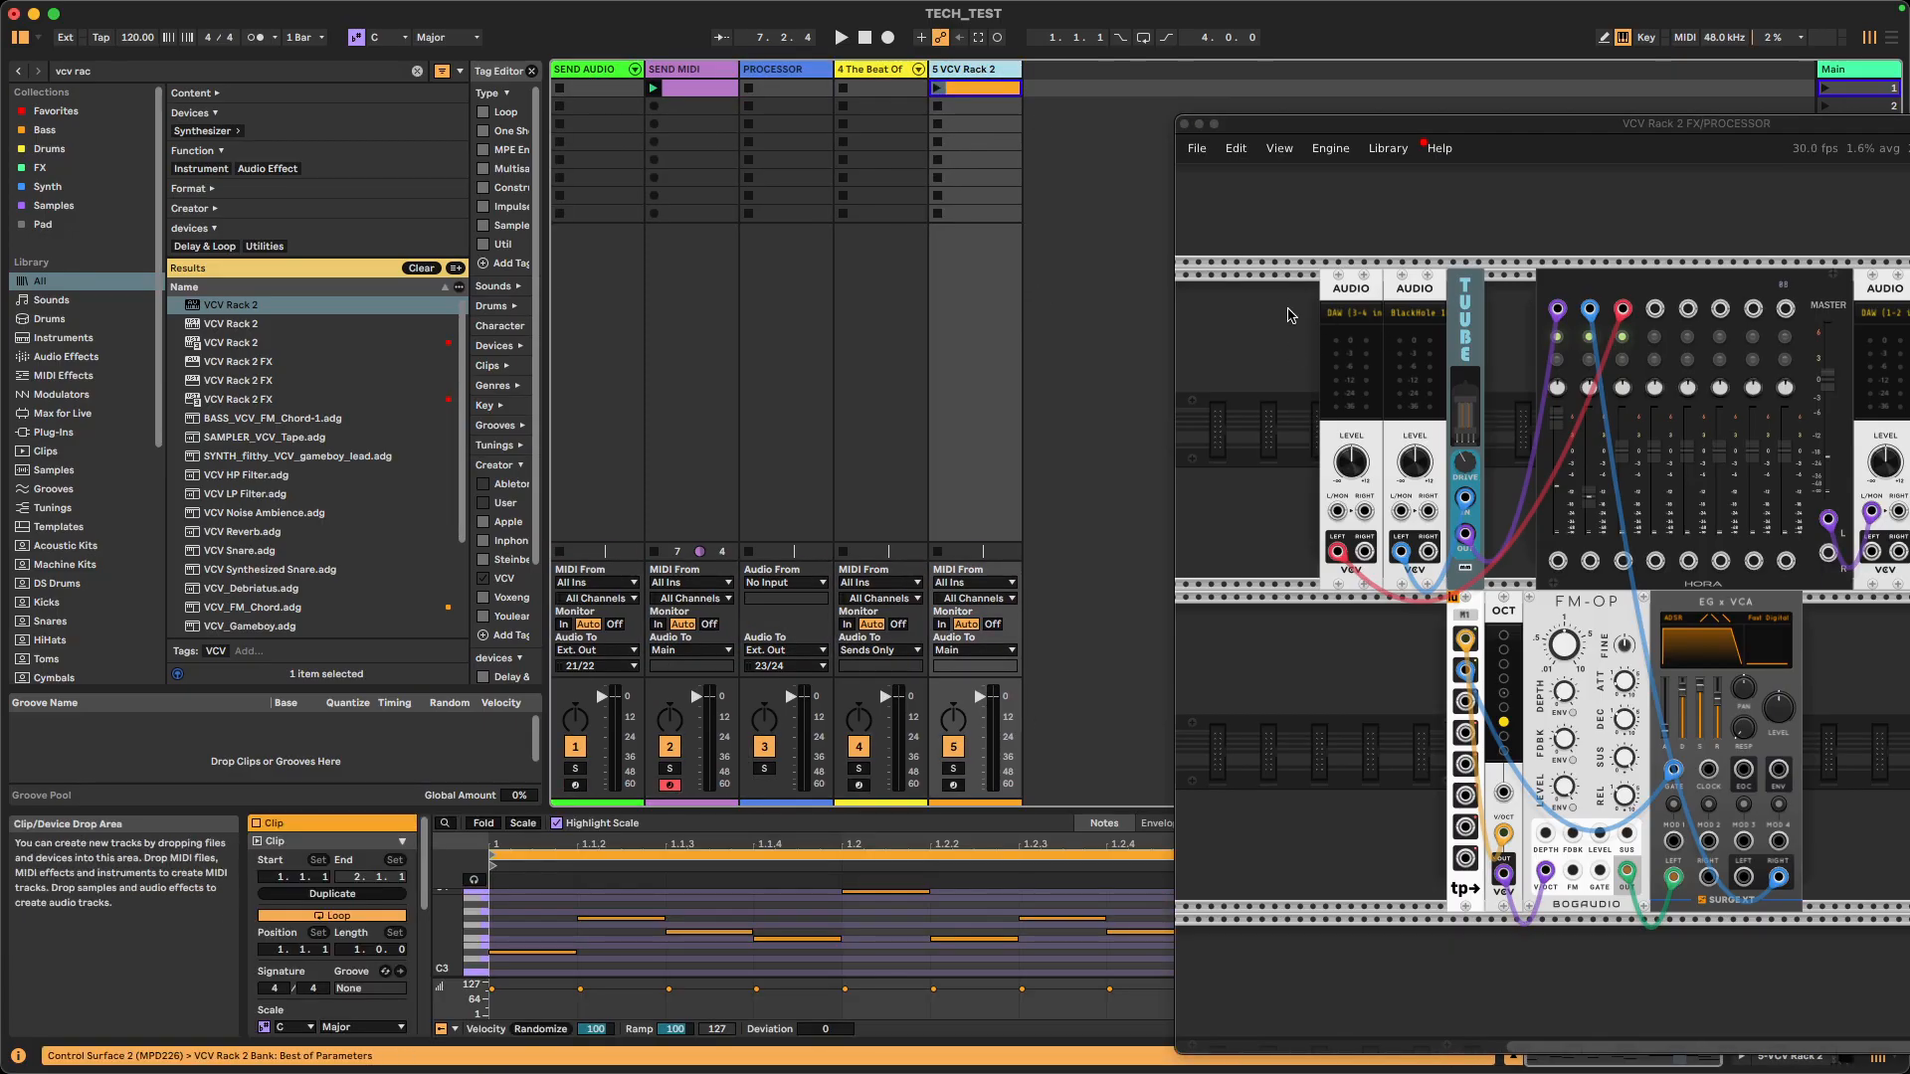
left_click(1006, 213)
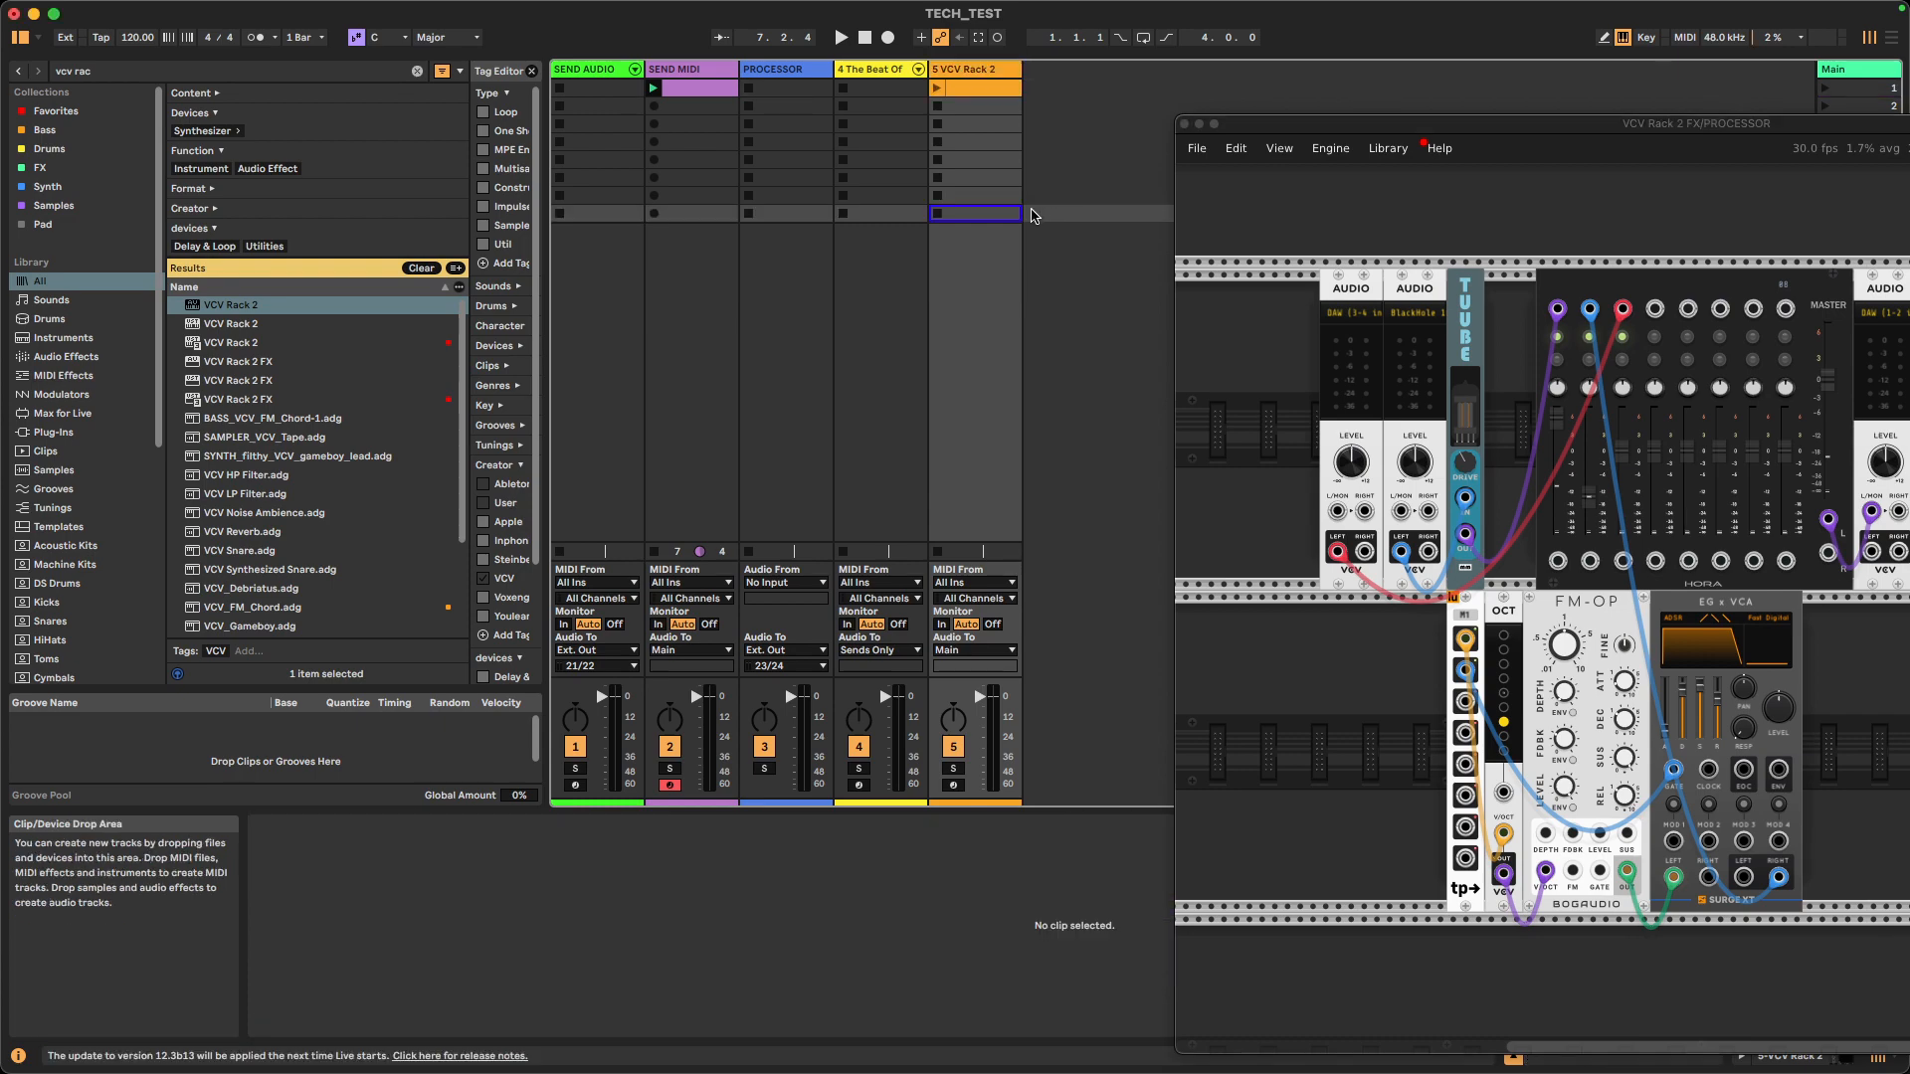
left_click(592, 72)
left_click(677, 71)
left_click(773, 71)
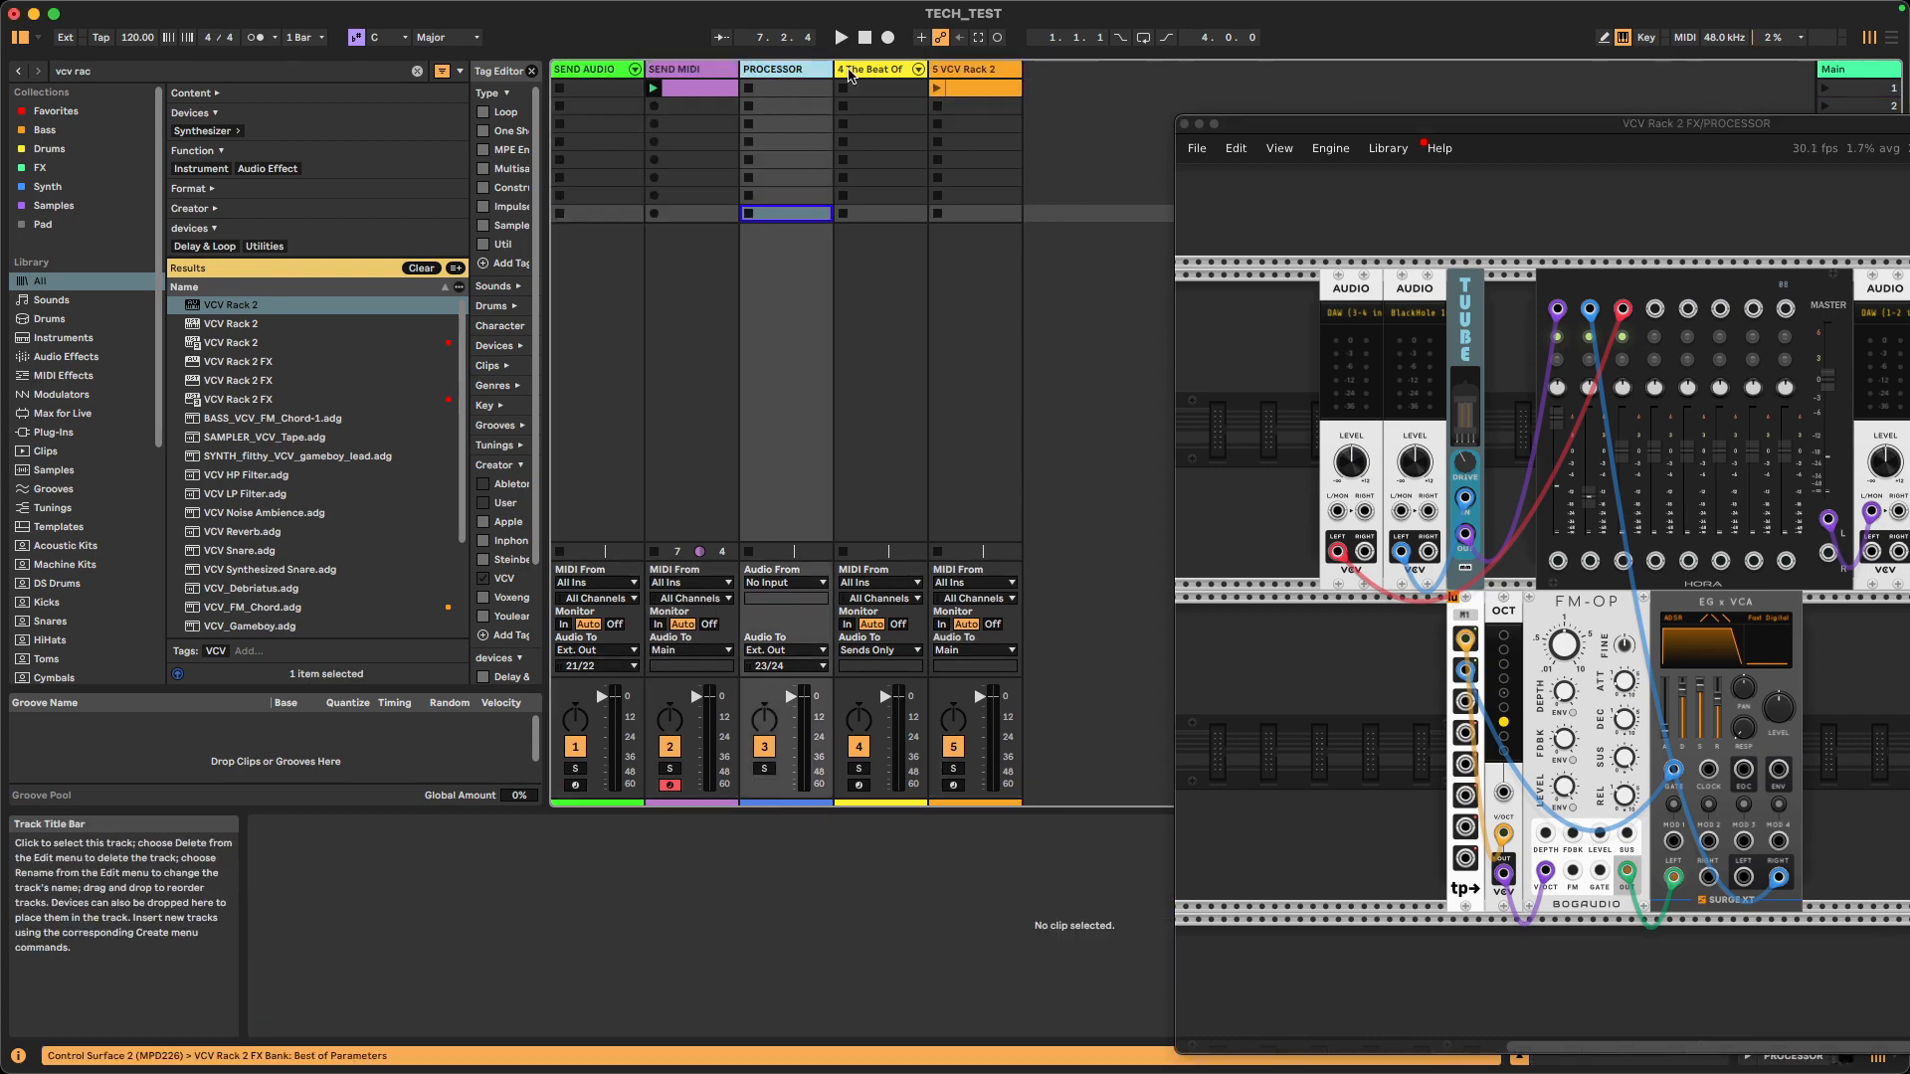
left_click(896, 72)
left_click(980, 72)
- Bring the PROCESSOR rack window back over the session to view the complete patch in full
left_click_drag(1382, 127, 683, 63)
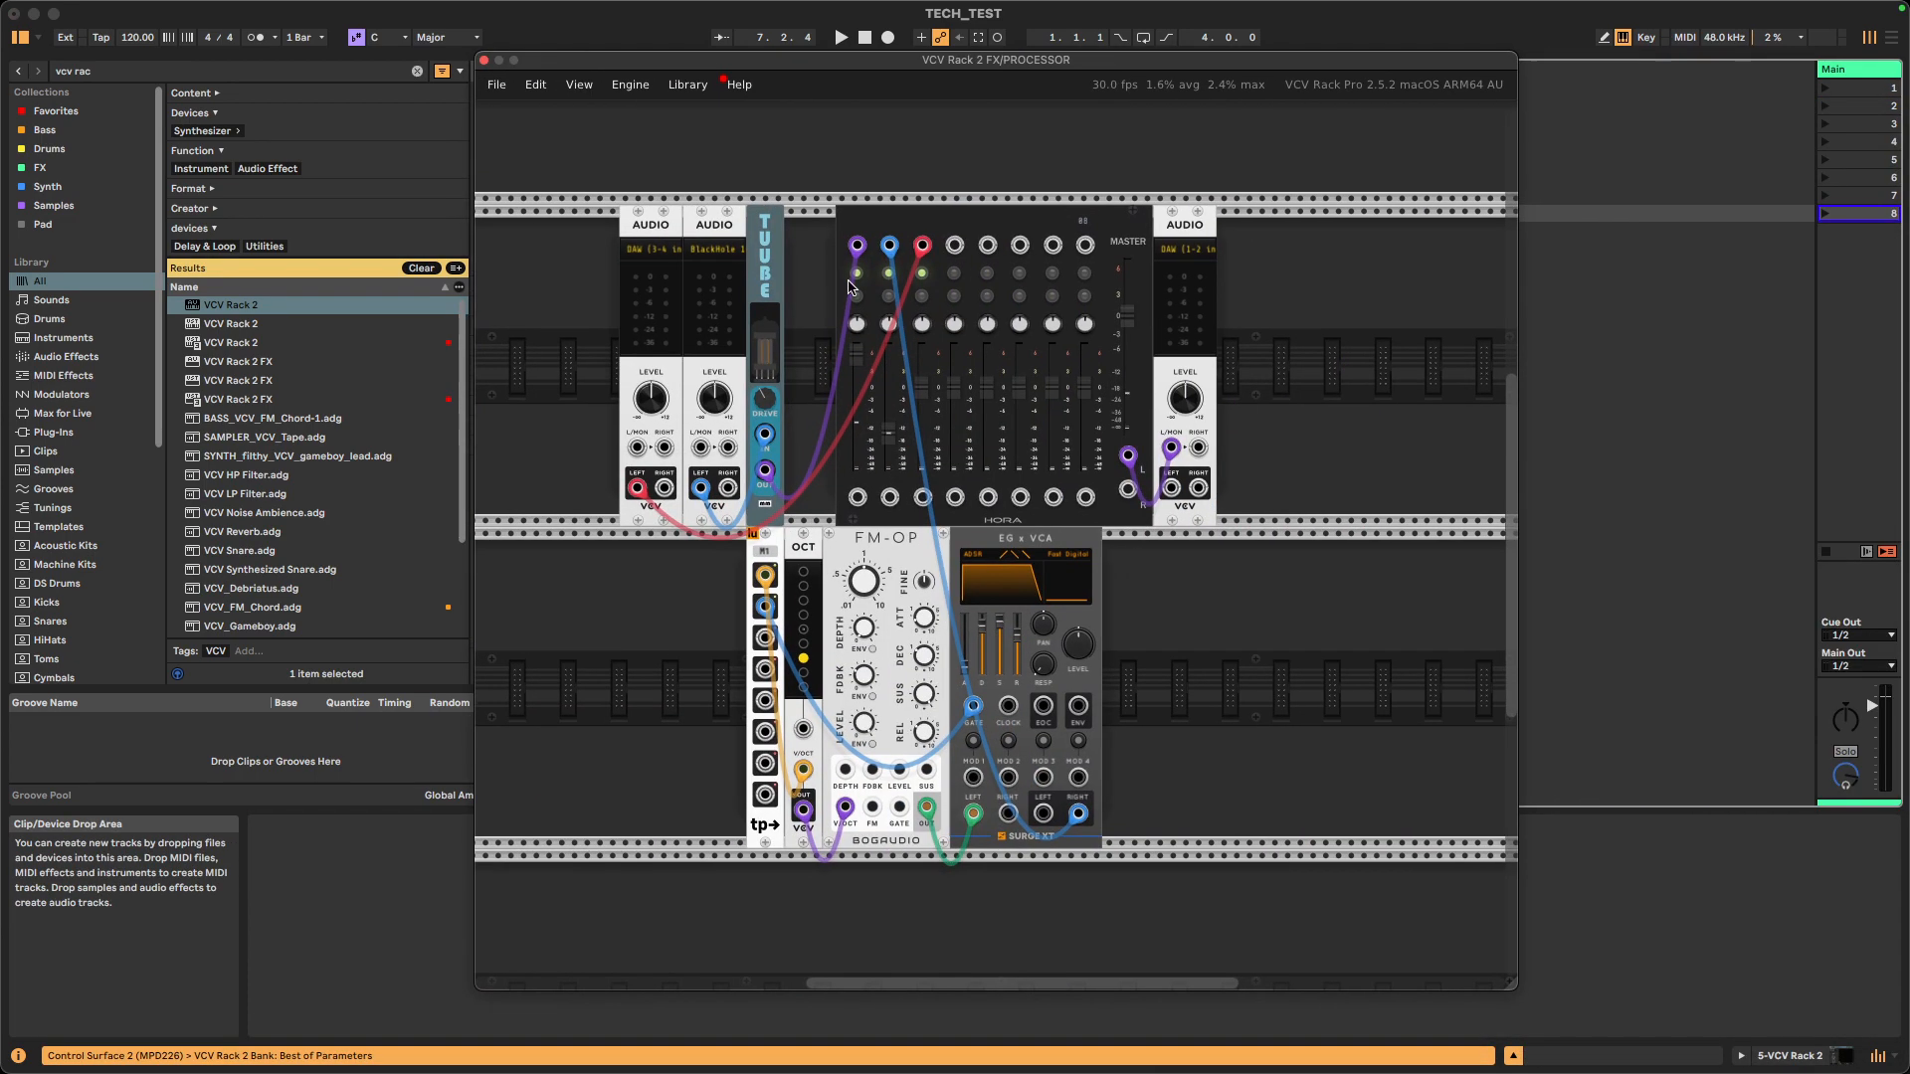
left_click_drag(541, 155, 1423, 835)
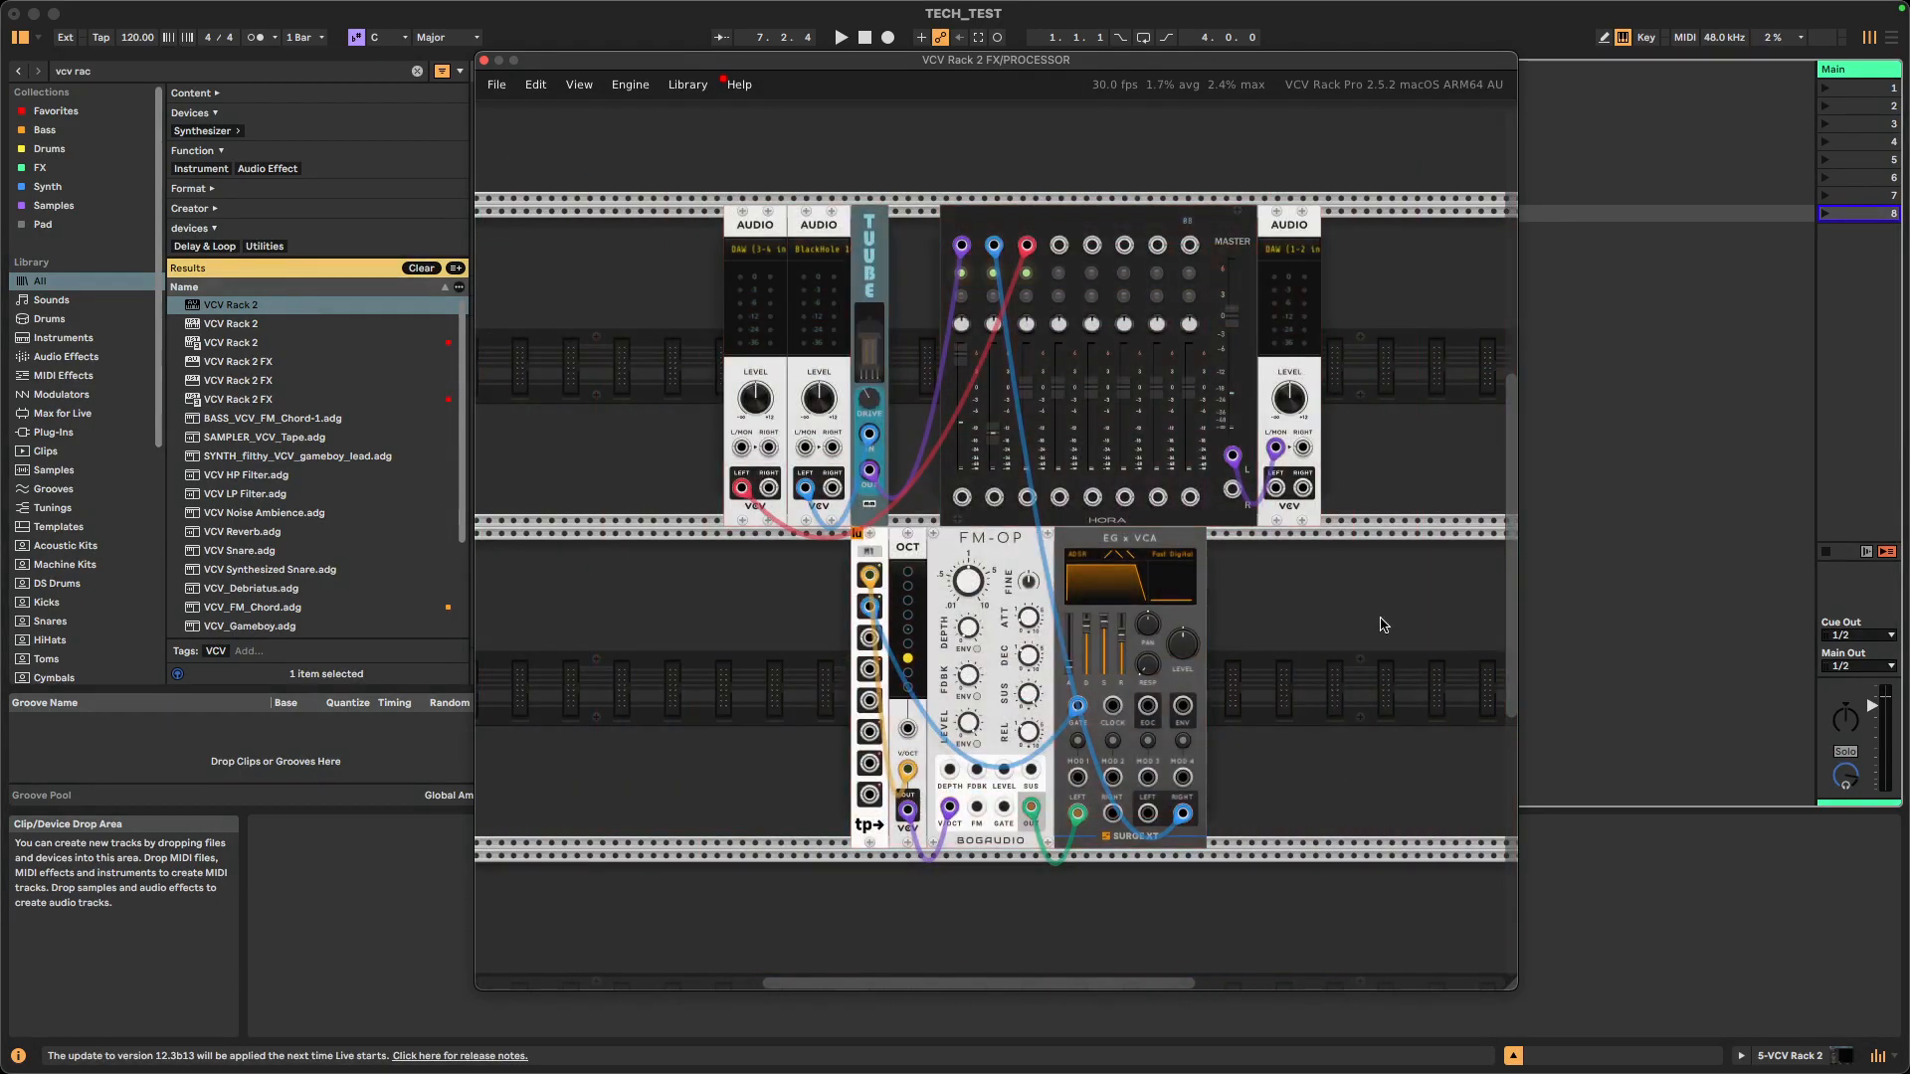
mouse_move(1559, 5)
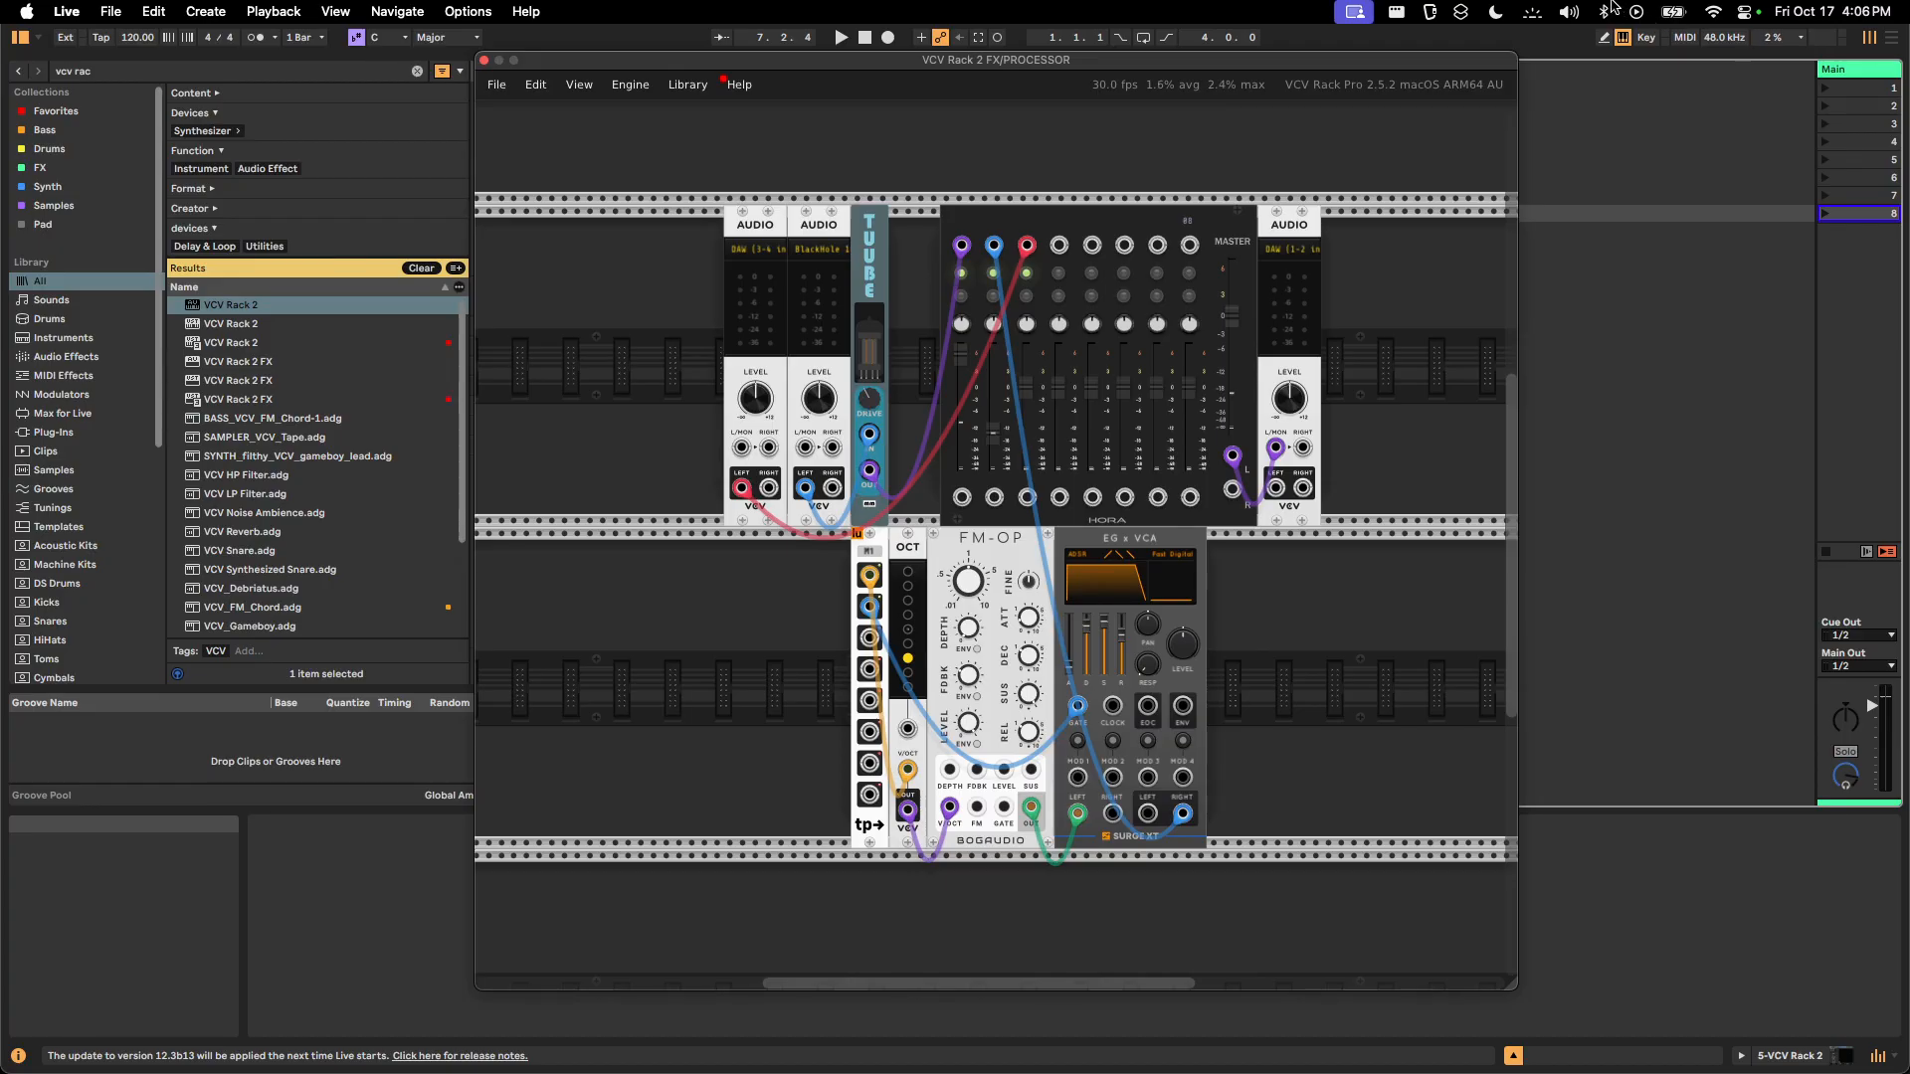
left_click_drag(1355, 72, 1613, 65)
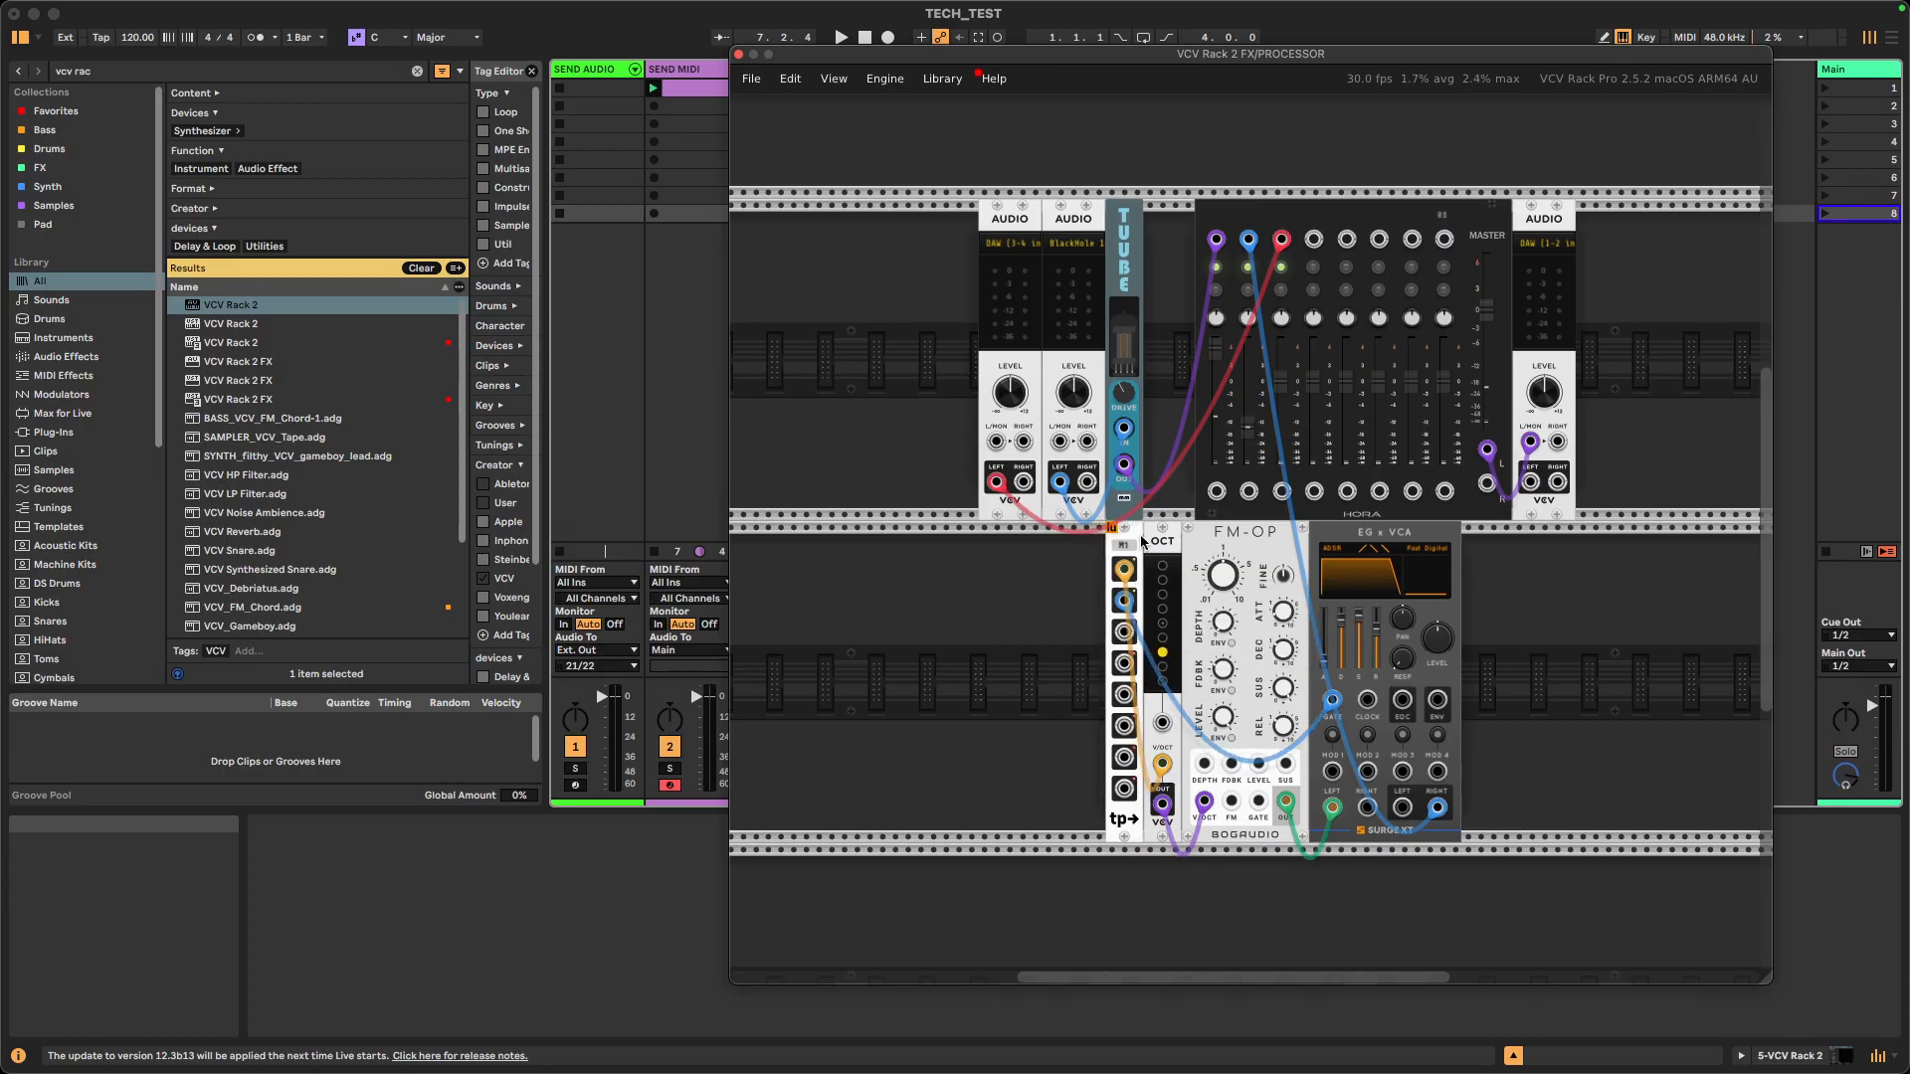
mouse_move(1478, 5)
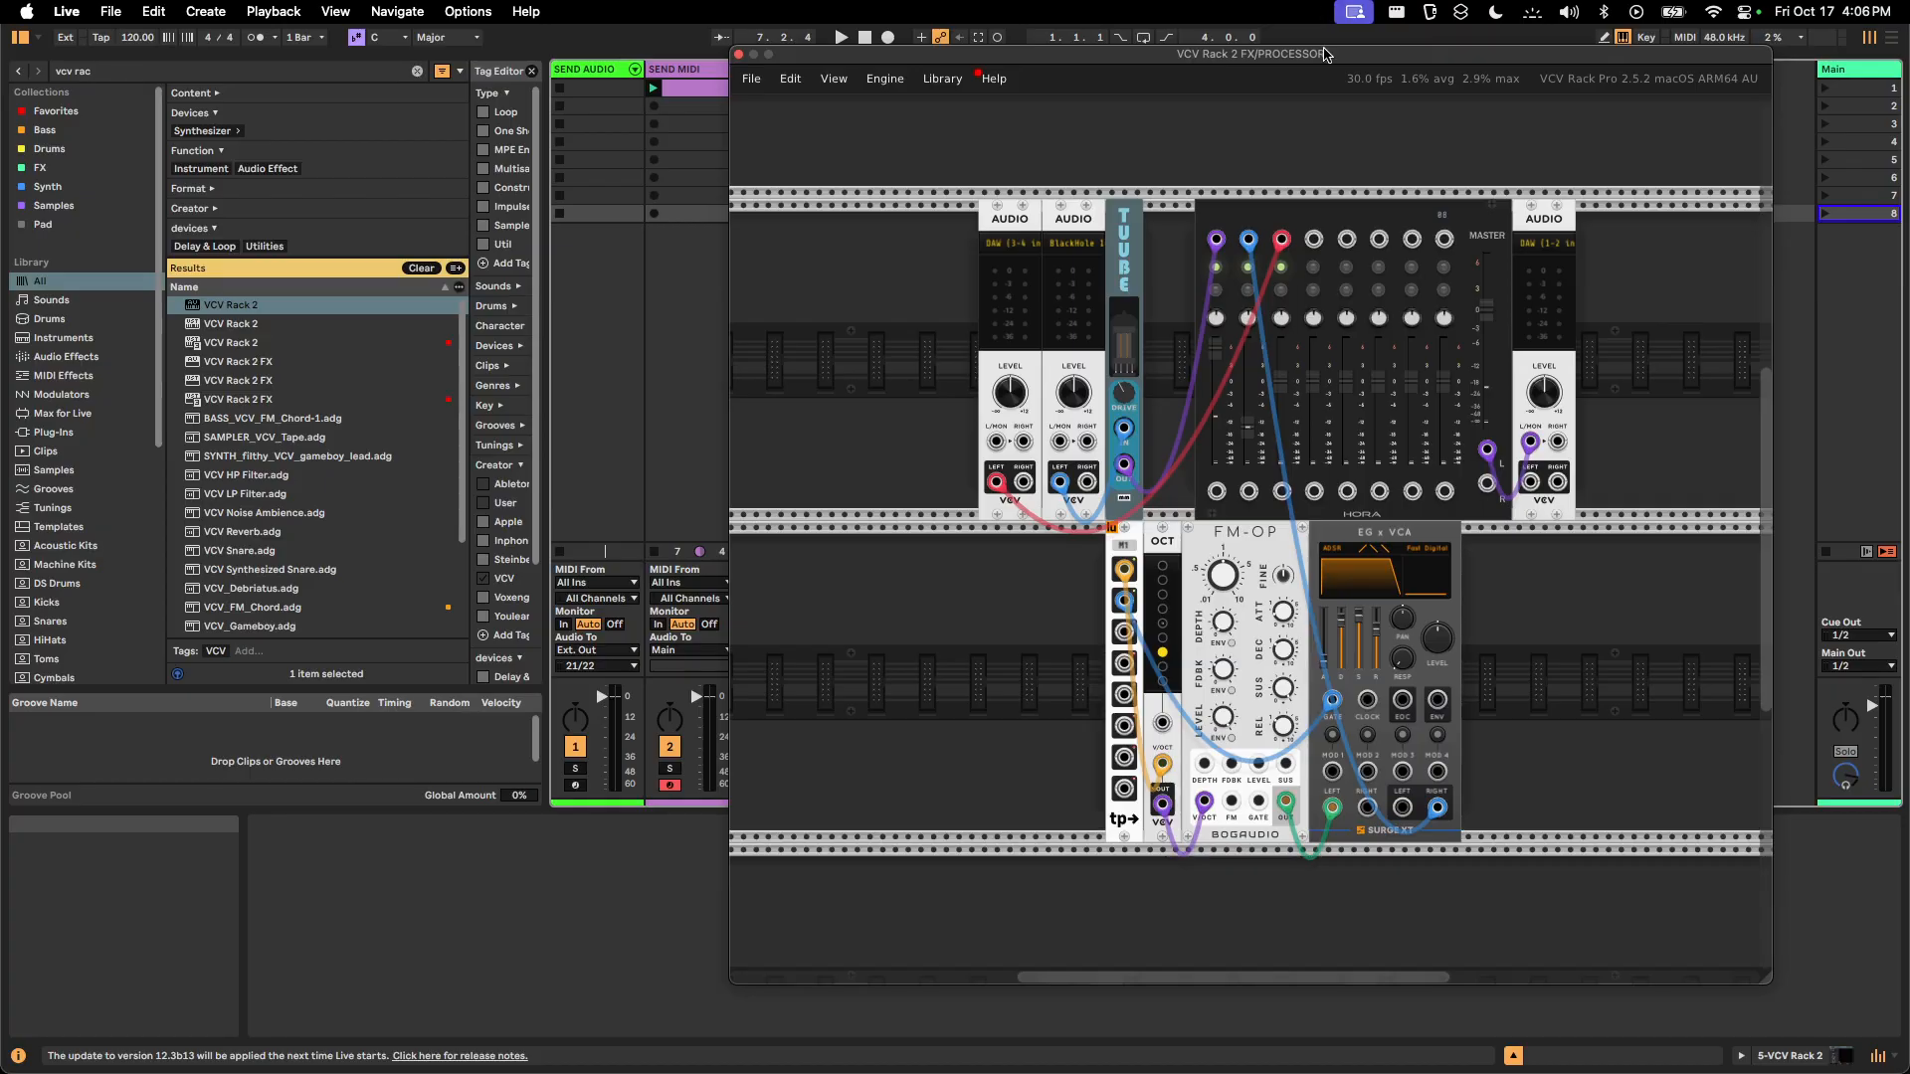